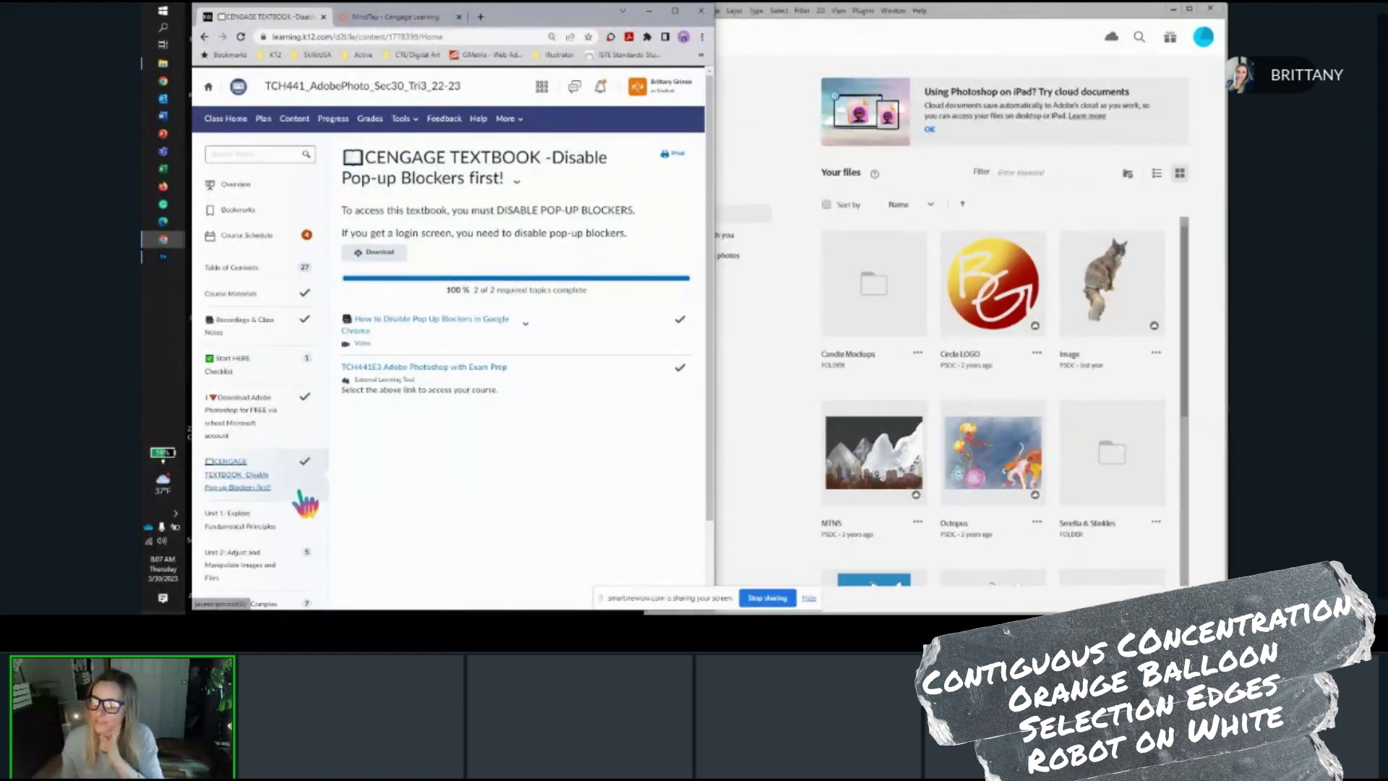
Open the Chapter 2 Lesson 3 assignment from Unit 1: Explore Fundamental Principles on the course site
{"action": "left_click", "coordinate": [238, 515]}
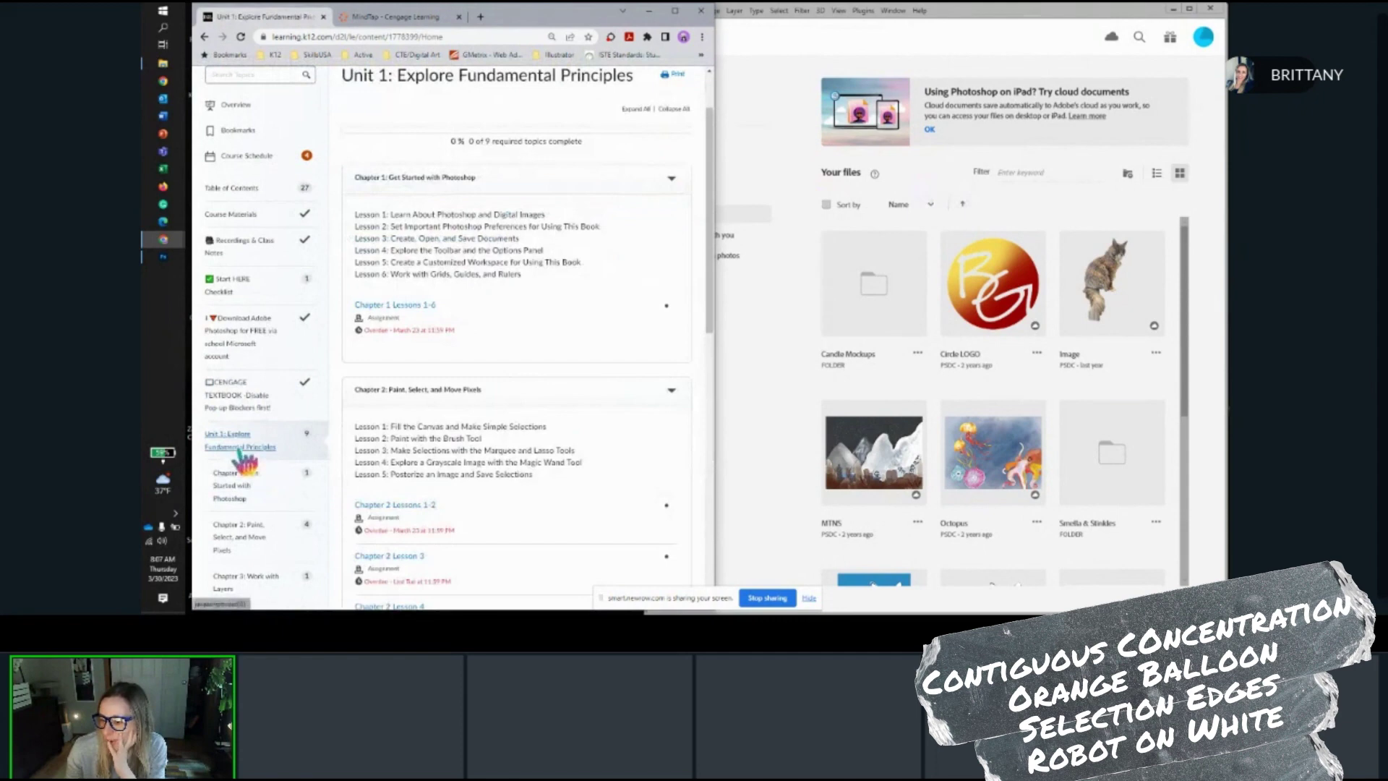
{"action": "scroll", "coordinate": [250, 508], "scroll_direction": "down", "scroll_amount": 1}
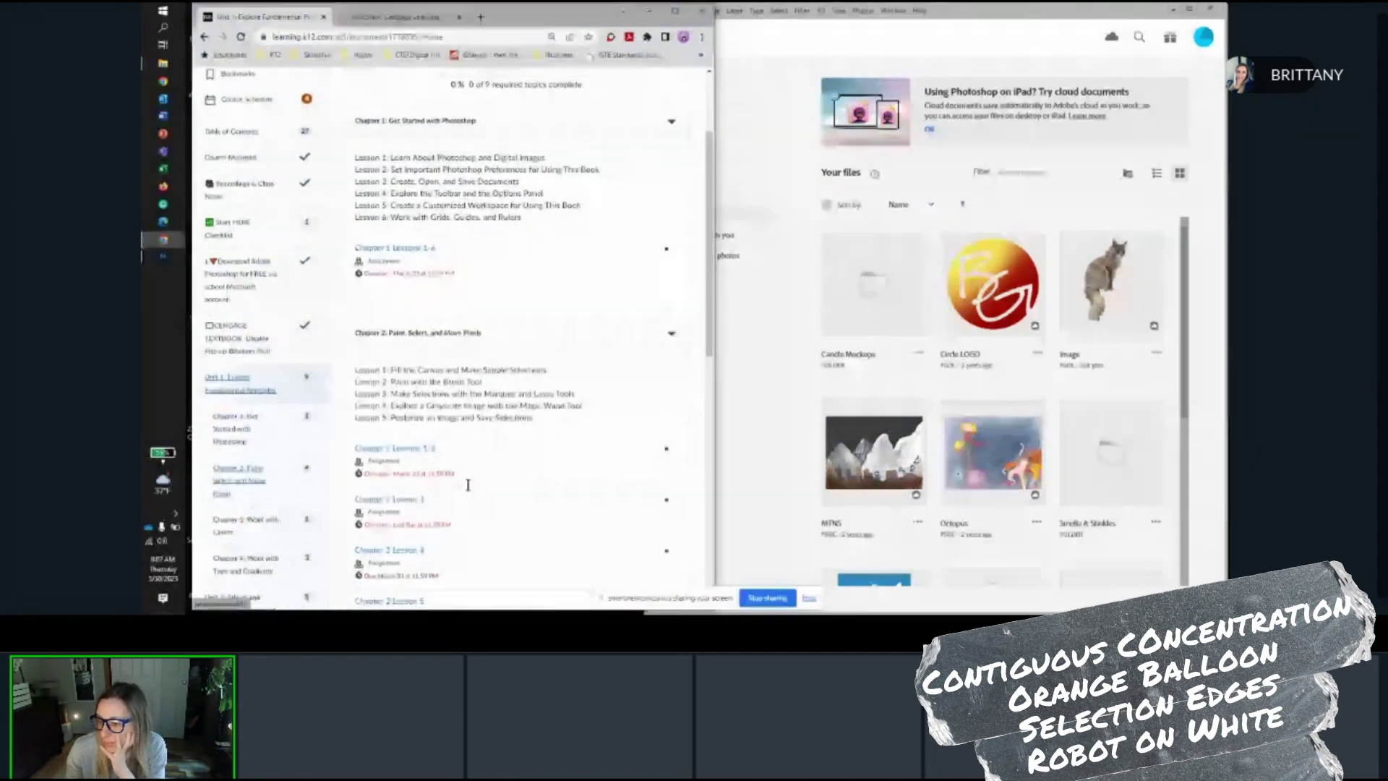
{"action": "scroll", "coordinate": [478, 492], "scroll_direction": "down", "scroll_amount": 3}
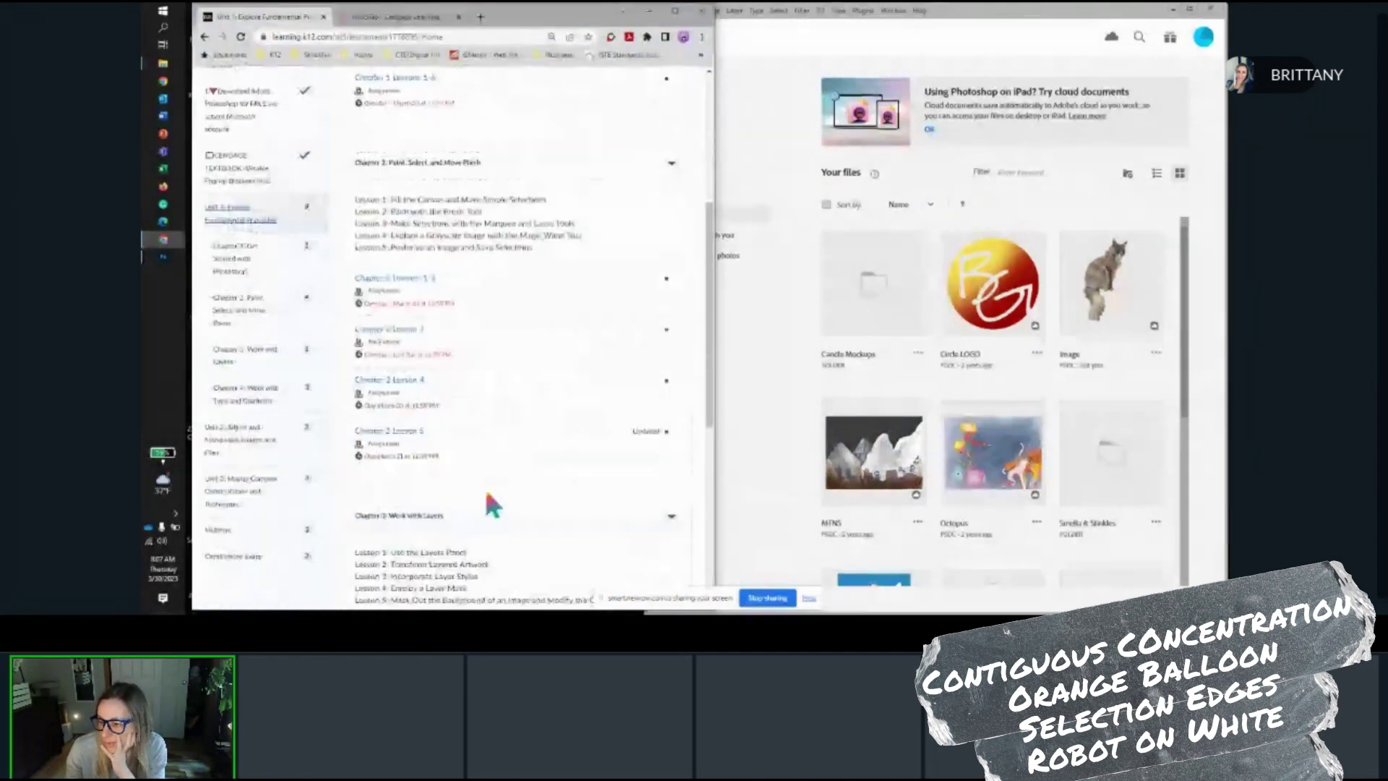
{"action": "left_click", "coordinate": [409, 331]}
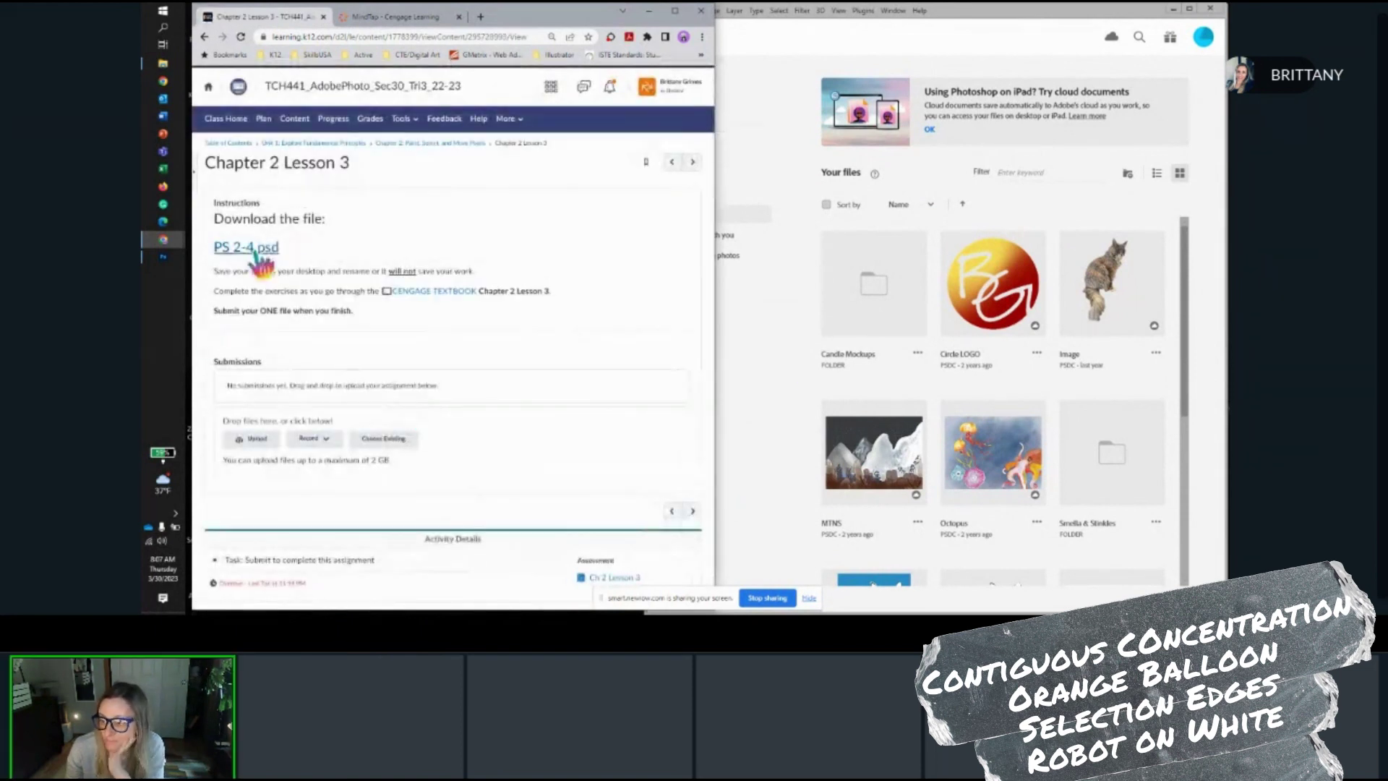
Set the browser aside and look over the practice files in the Ch2 PS Files folder, then put the folder away
{"action": "left_click", "coordinate": [421, 26]}
{"action": "left_click", "coordinate": [648, 11]}
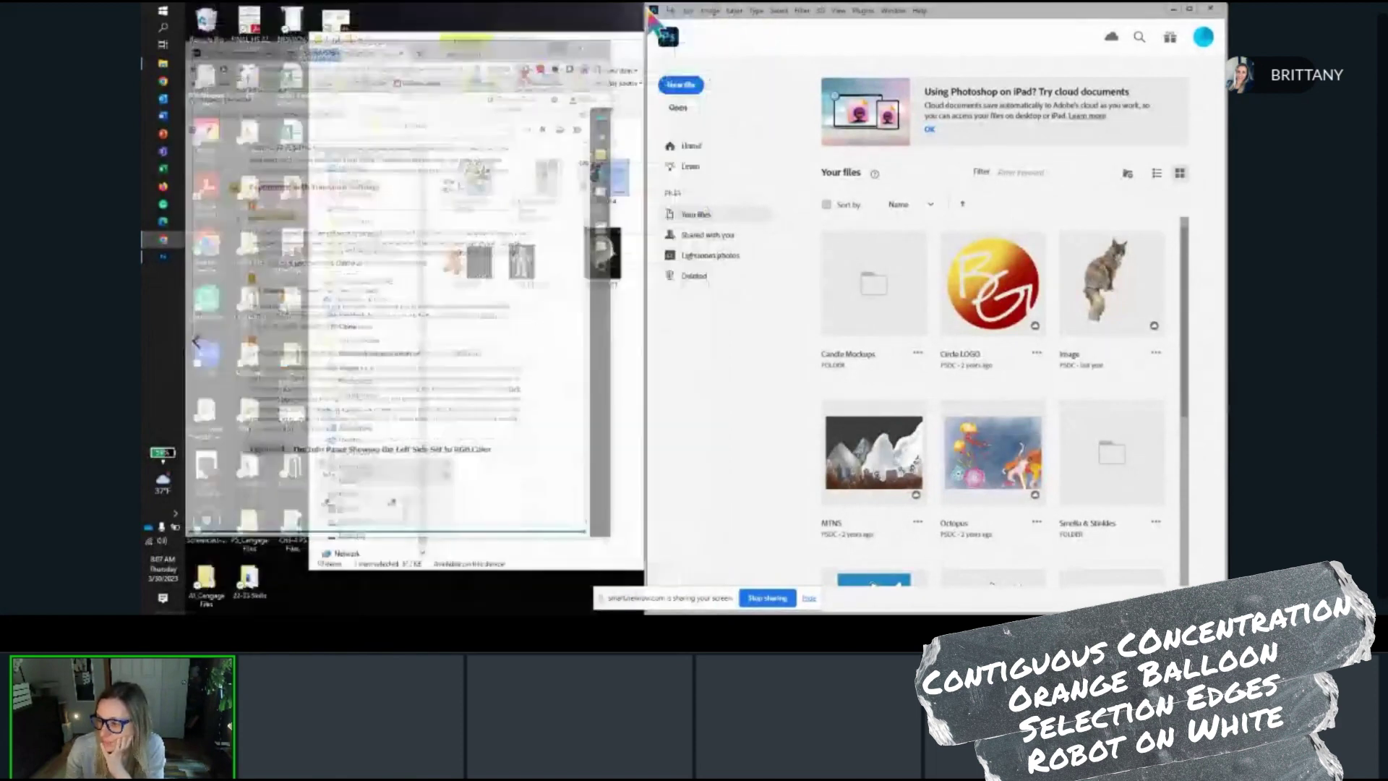
{"action": "left_click_drag", "start_coordinate": [569, 42], "coordinate": [485, 43]}
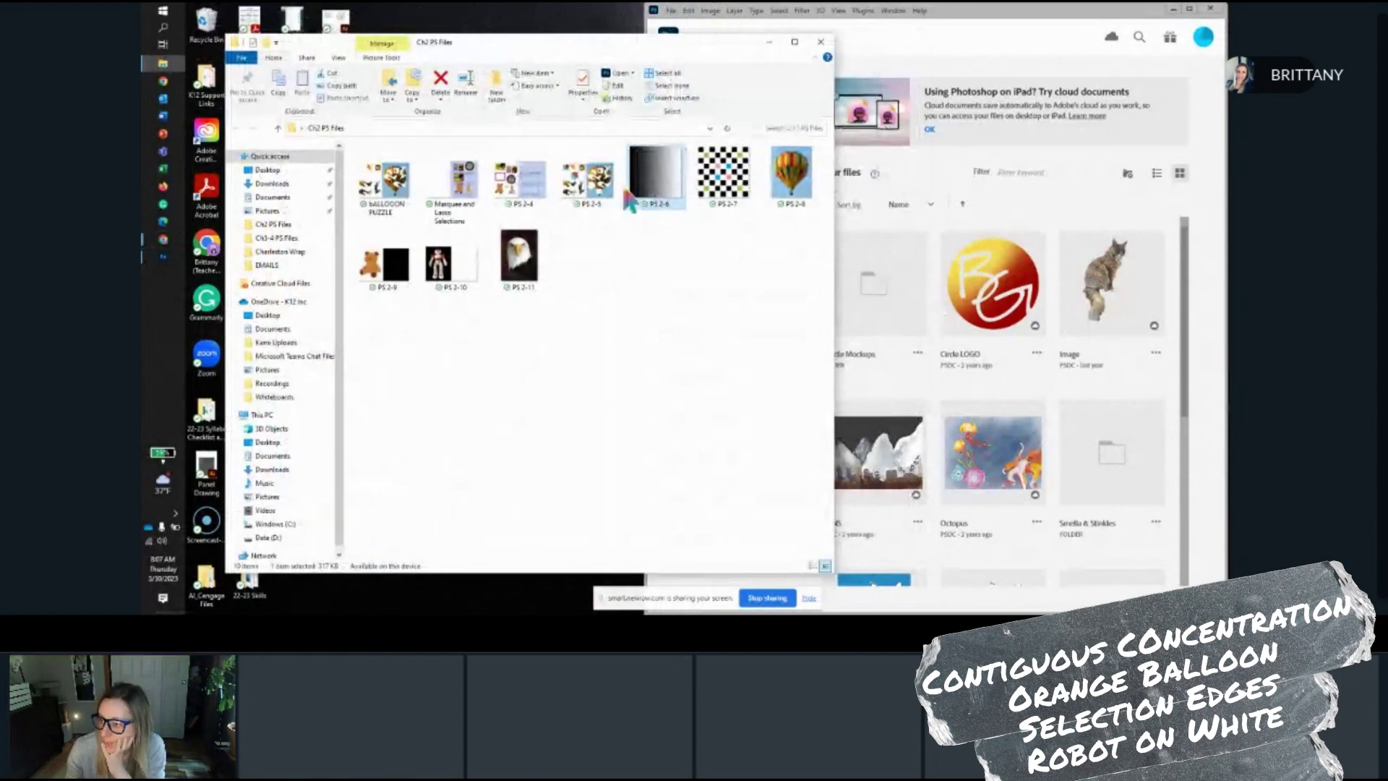
{"action": "left_click", "coordinate": [769, 44]}
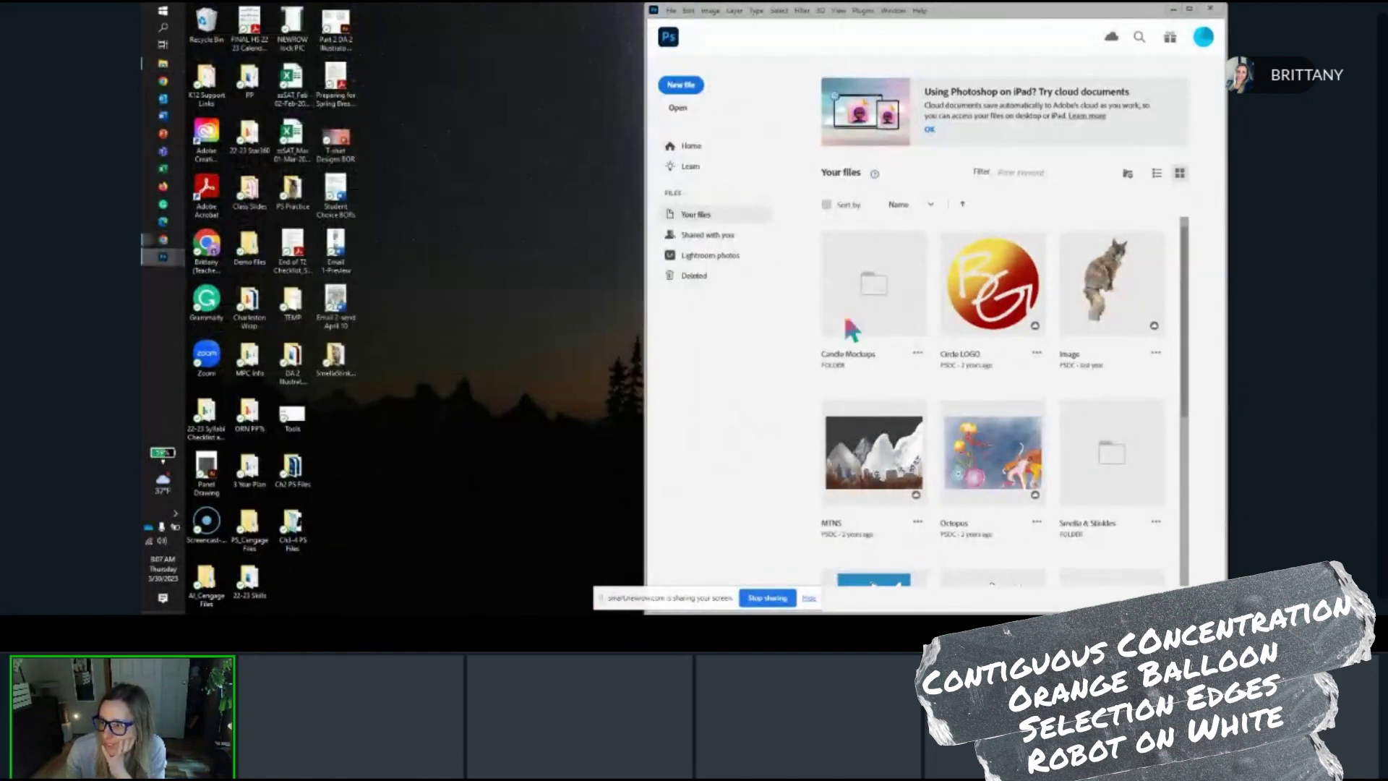
Return to the MindTap textbook in Chrome and find the Experiment with the Contiguous Setting section in Lesson 4
{"action": "left_click", "coordinate": [163, 257]}
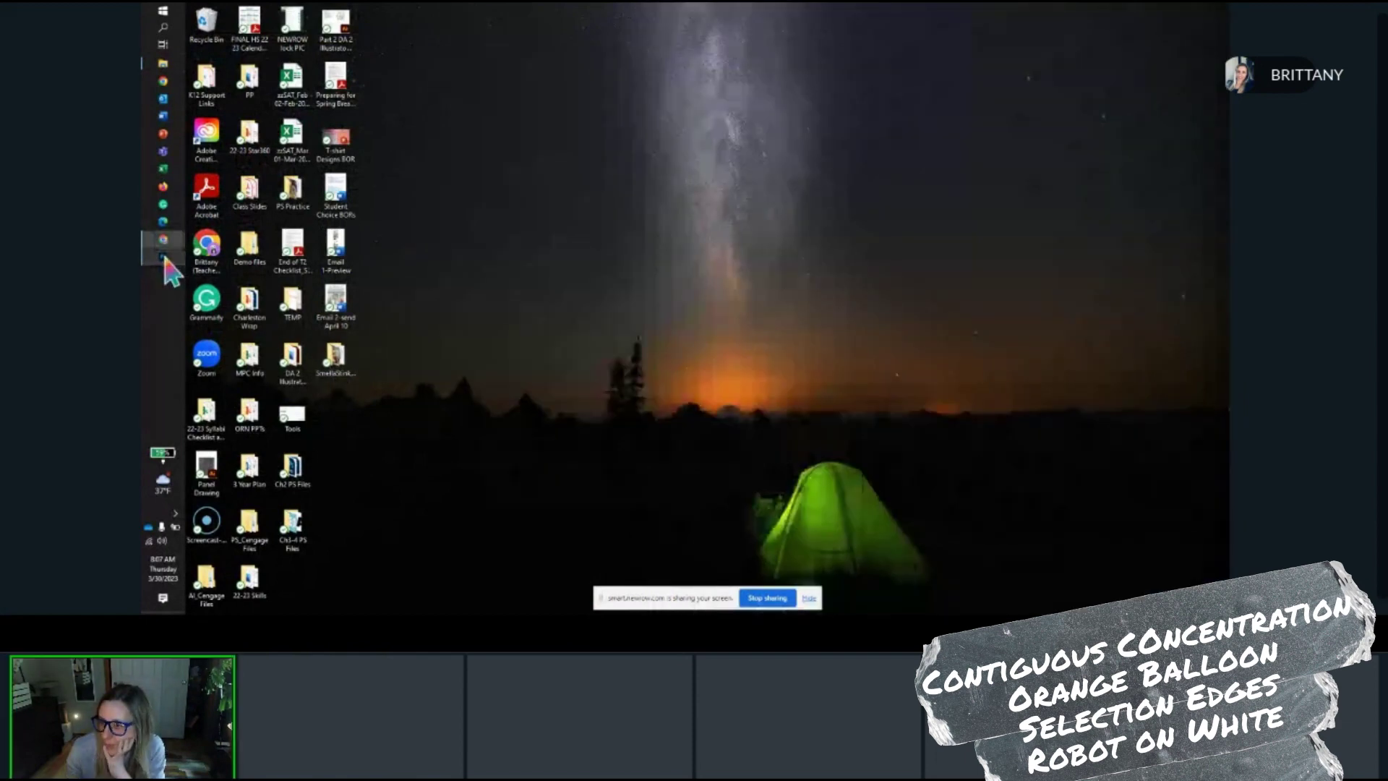
{"action": "left_click", "coordinate": [164, 257]}
{"action": "mouse_move", "coordinate": [163, 239]}
{"action": "left_click", "coordinate": [259, 297]}
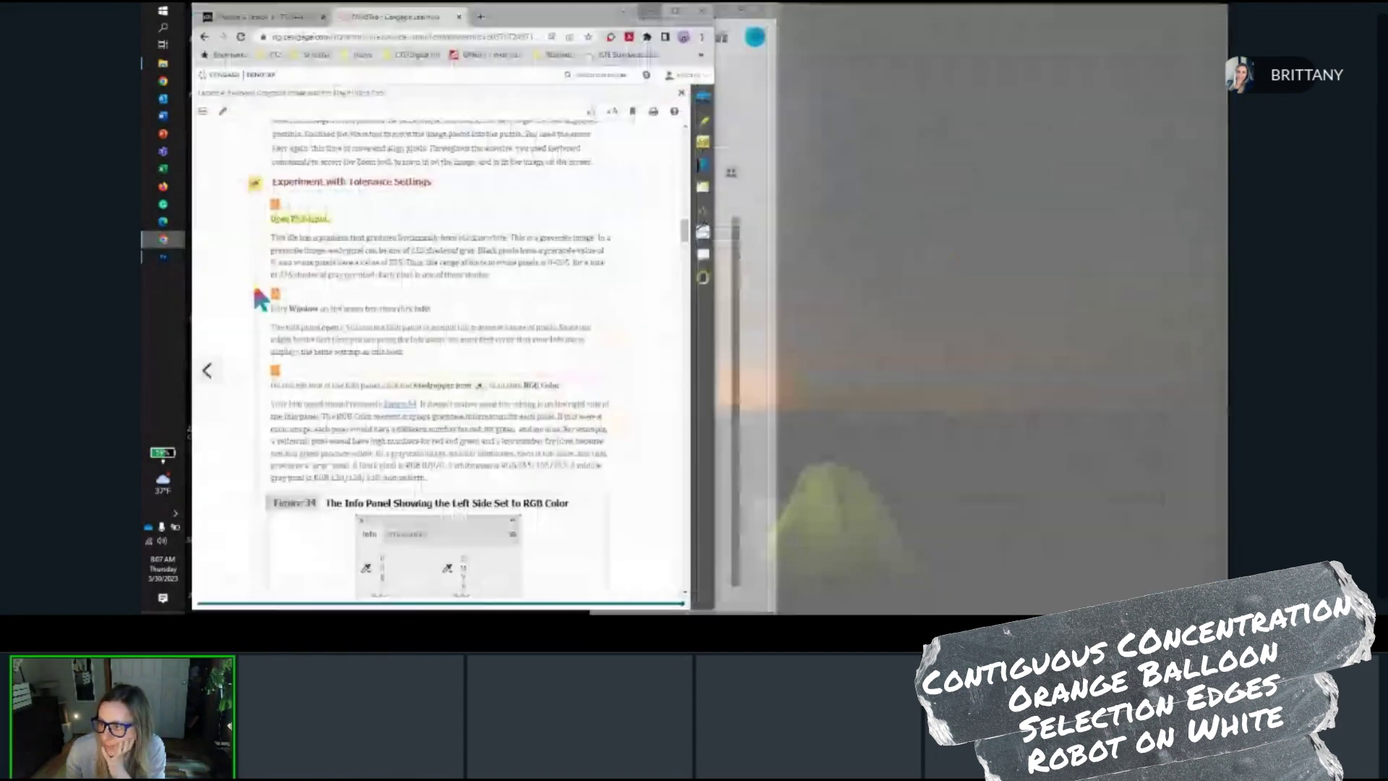
{"action": "scroll", "coordinate": [491, 337], "scroll_direction": "down", "scroll_amount": 6}
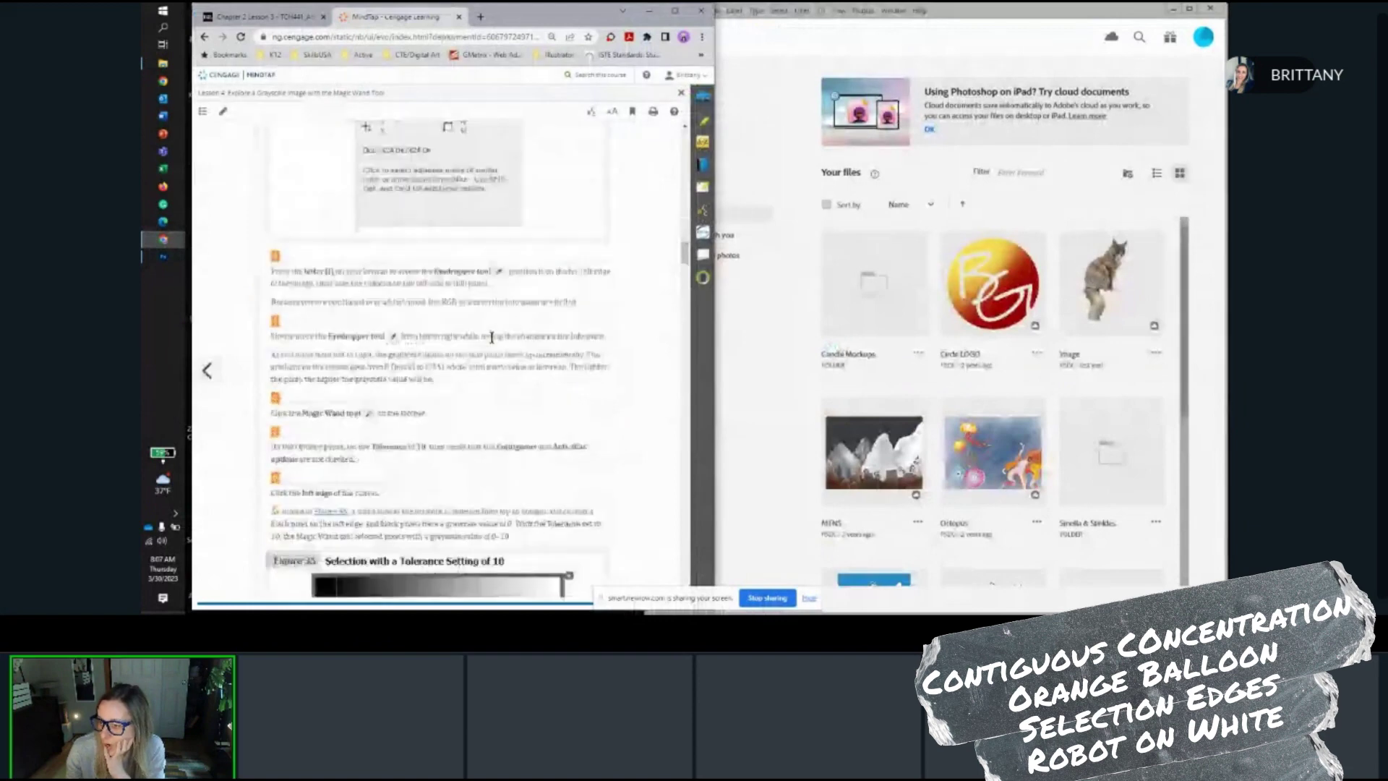
{"action": "scroll", "coordinate": [492, 337], "scroll_direction": "down", "scroll_amount": 10}
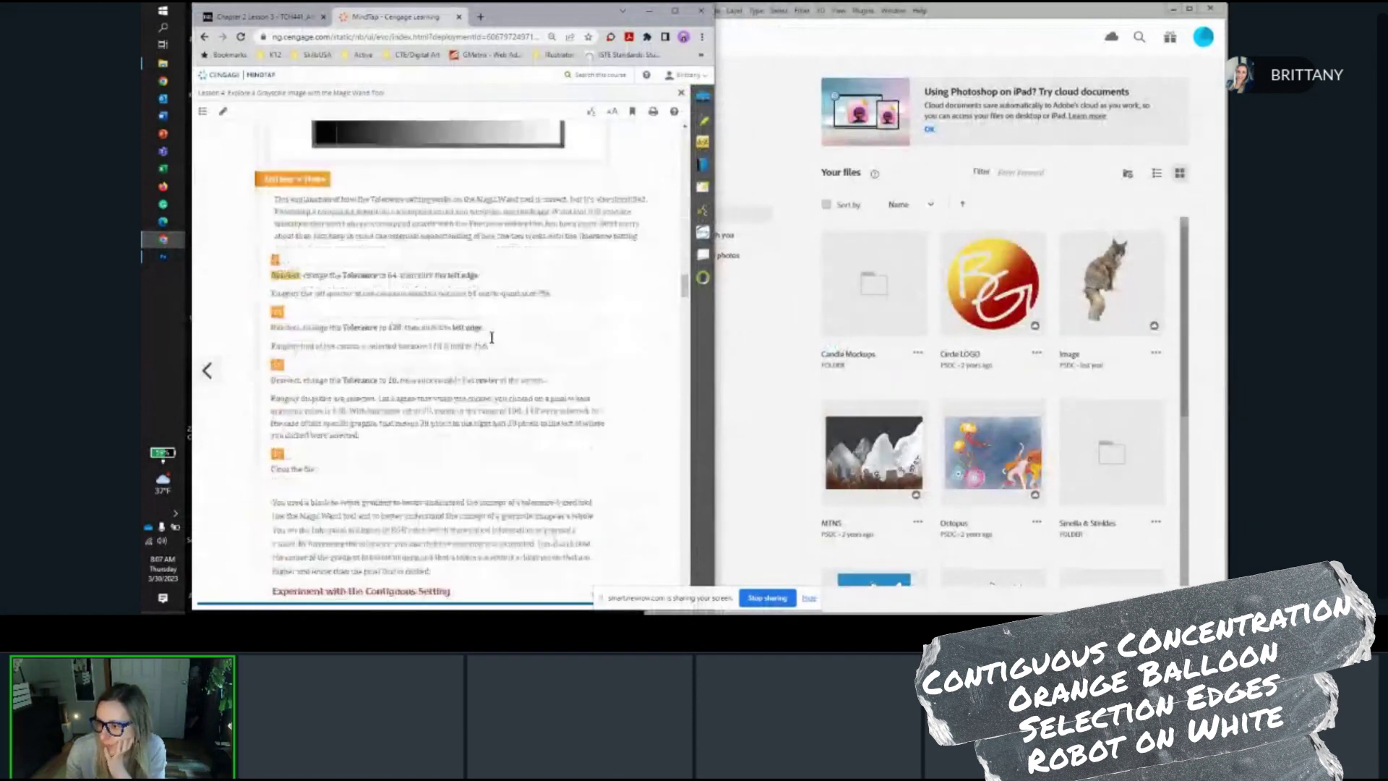
{"action": "scroll", "coordinate": [491, 337], "scroll_direction": "down", "scroll_amount": 1}
{"action": "scroll", "coordinate": [391, 326], "scroll_direction": "down", "scroll_amount": 6}
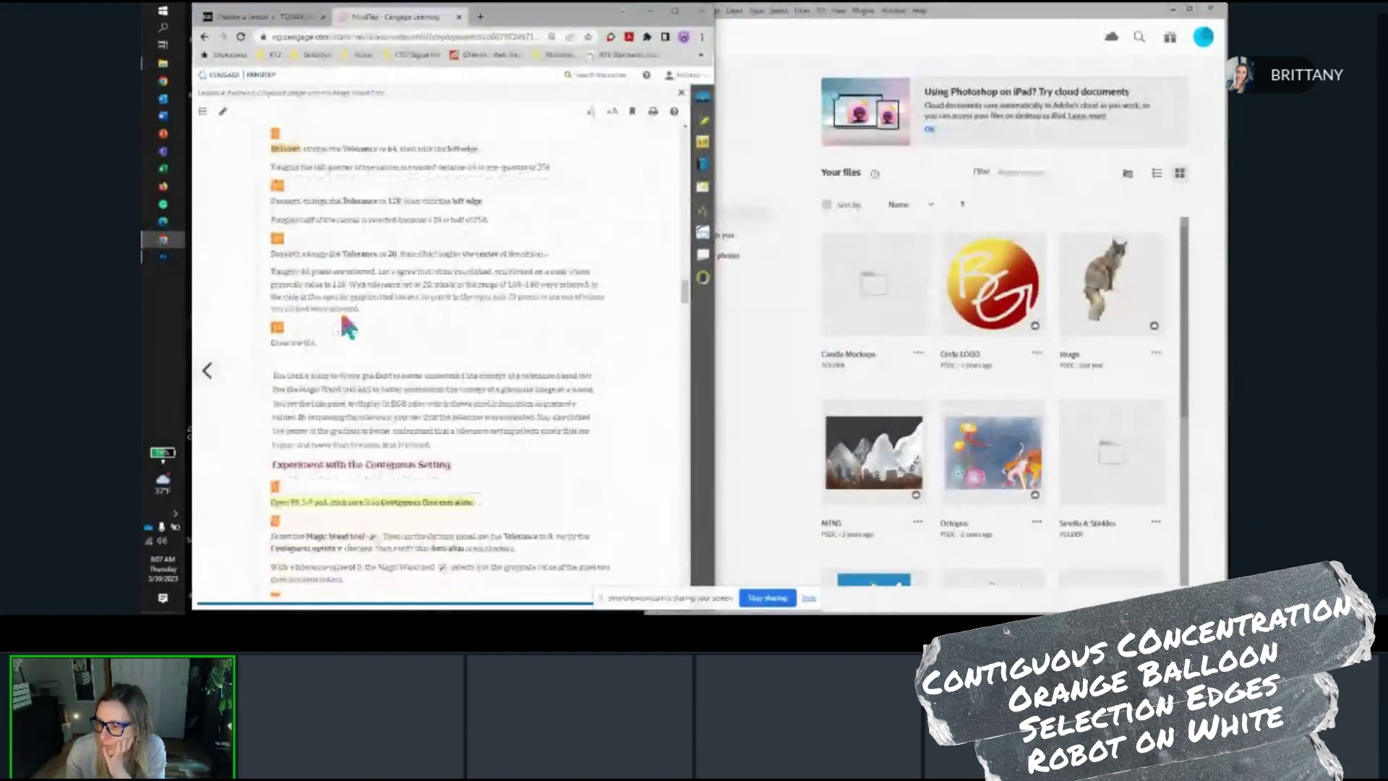
{"action": "scroll", "coordinate": [359, 349], "scroll_direction": "down", "scroll_amount": 2}
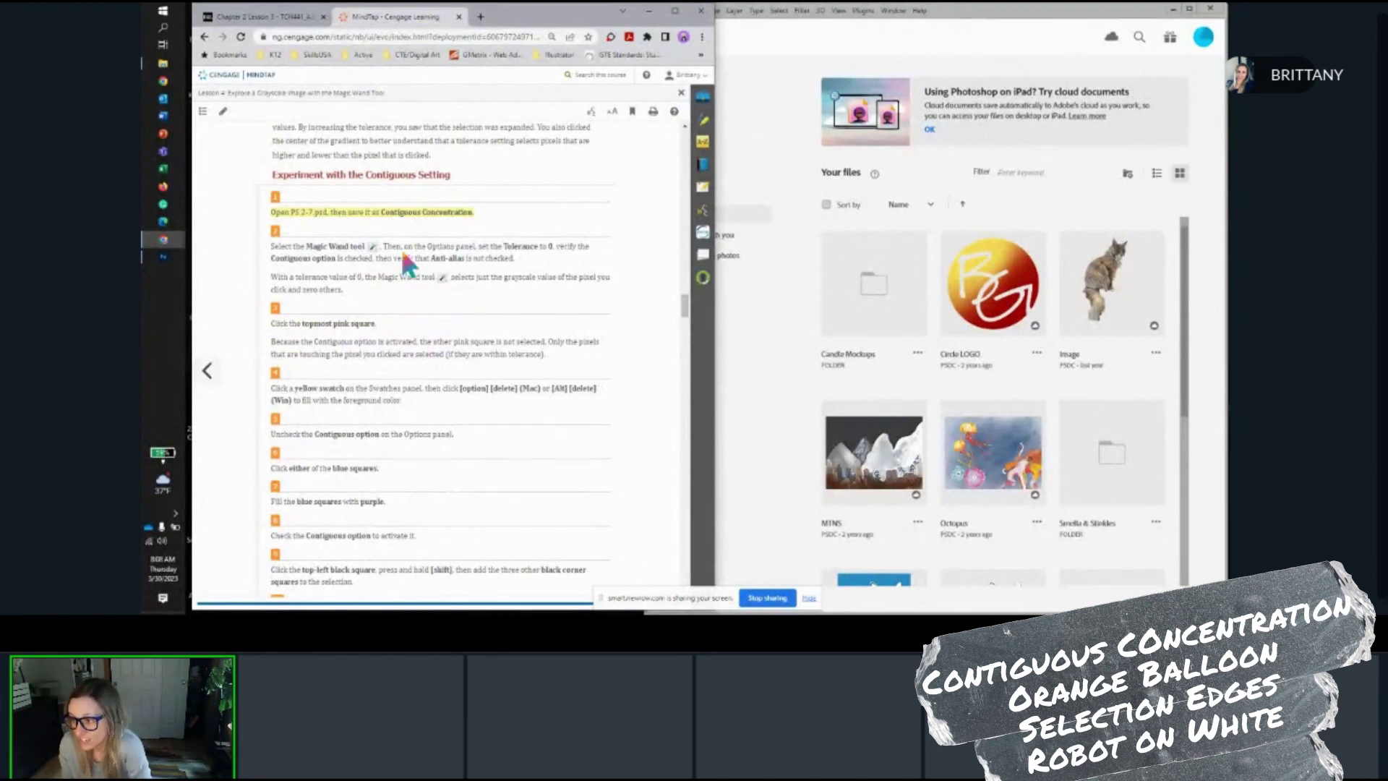
Switch to Photoshop, open PS 2-7 from the Ch2 PS Files folder on the Desktop, and collapse the Layers panel
{"action": "left_click", "coordinate": [1038, 13]}
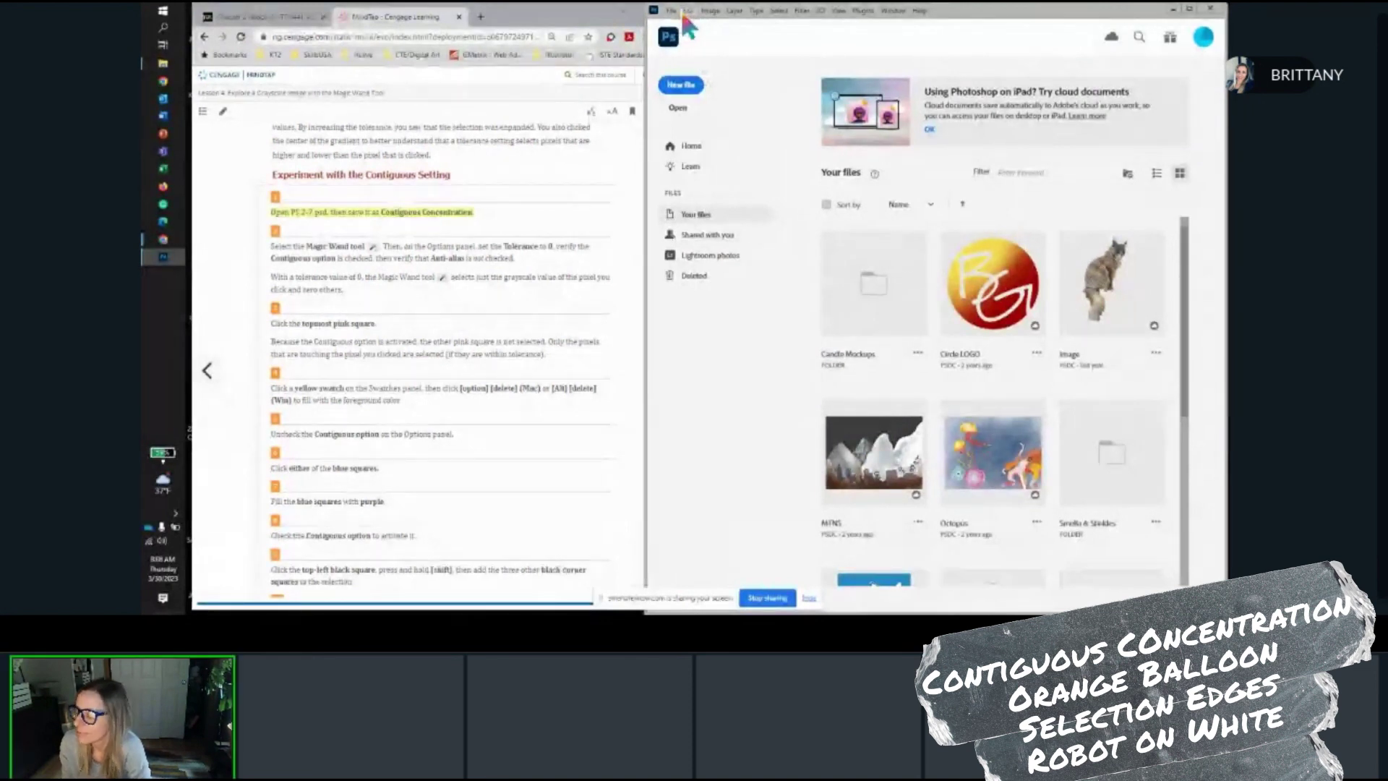
{"action": "left_click", "coordinate": [672, 11]}
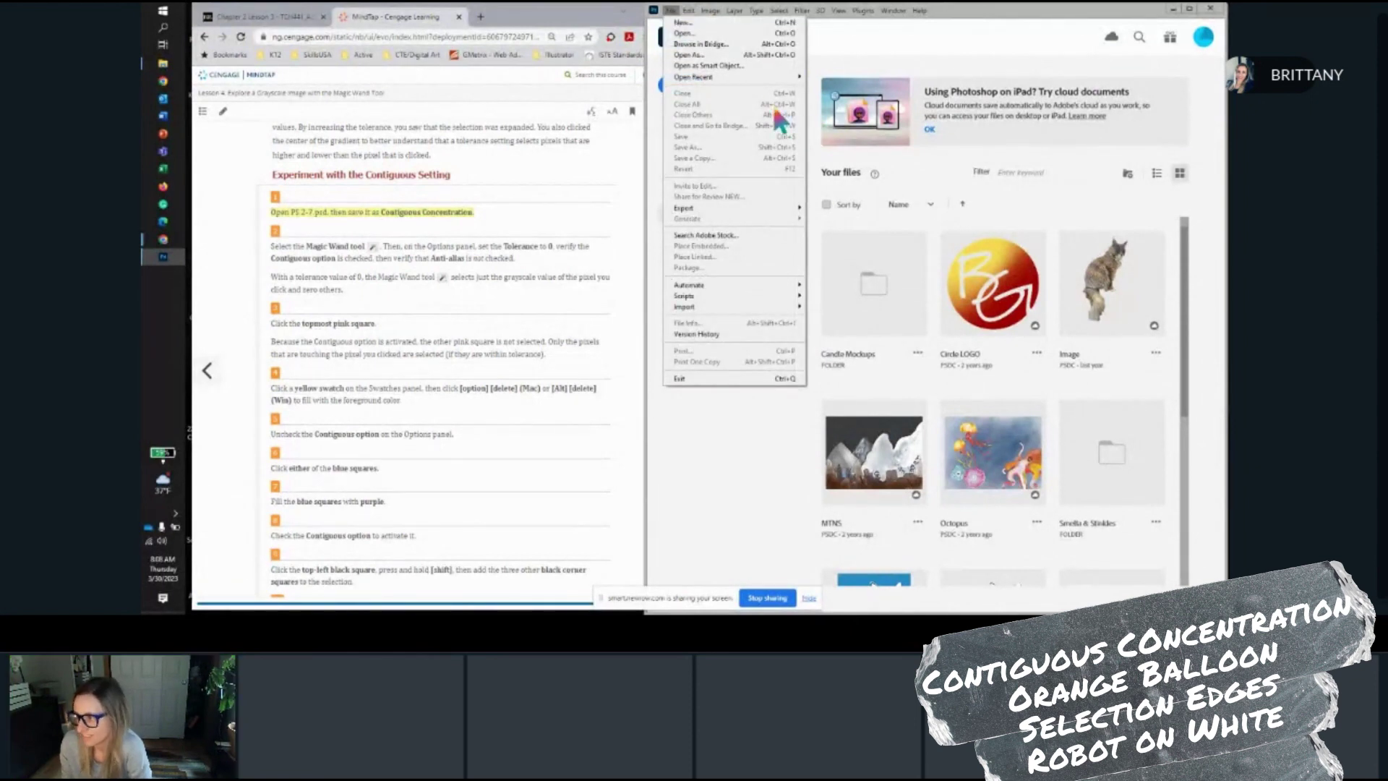
{"action": "left_click", "coordinate": [700, 34]}
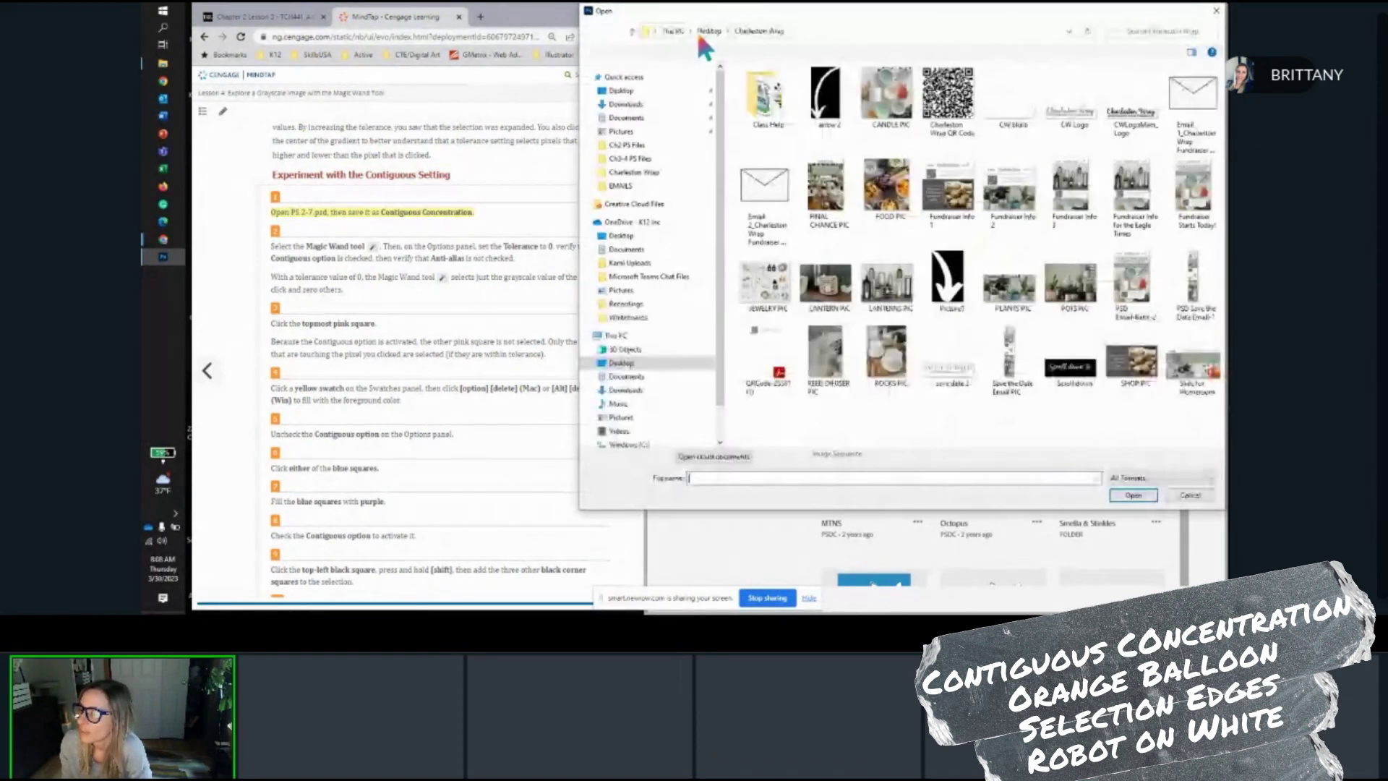
{"action": "left_click", "coordinate": [666, 365]}
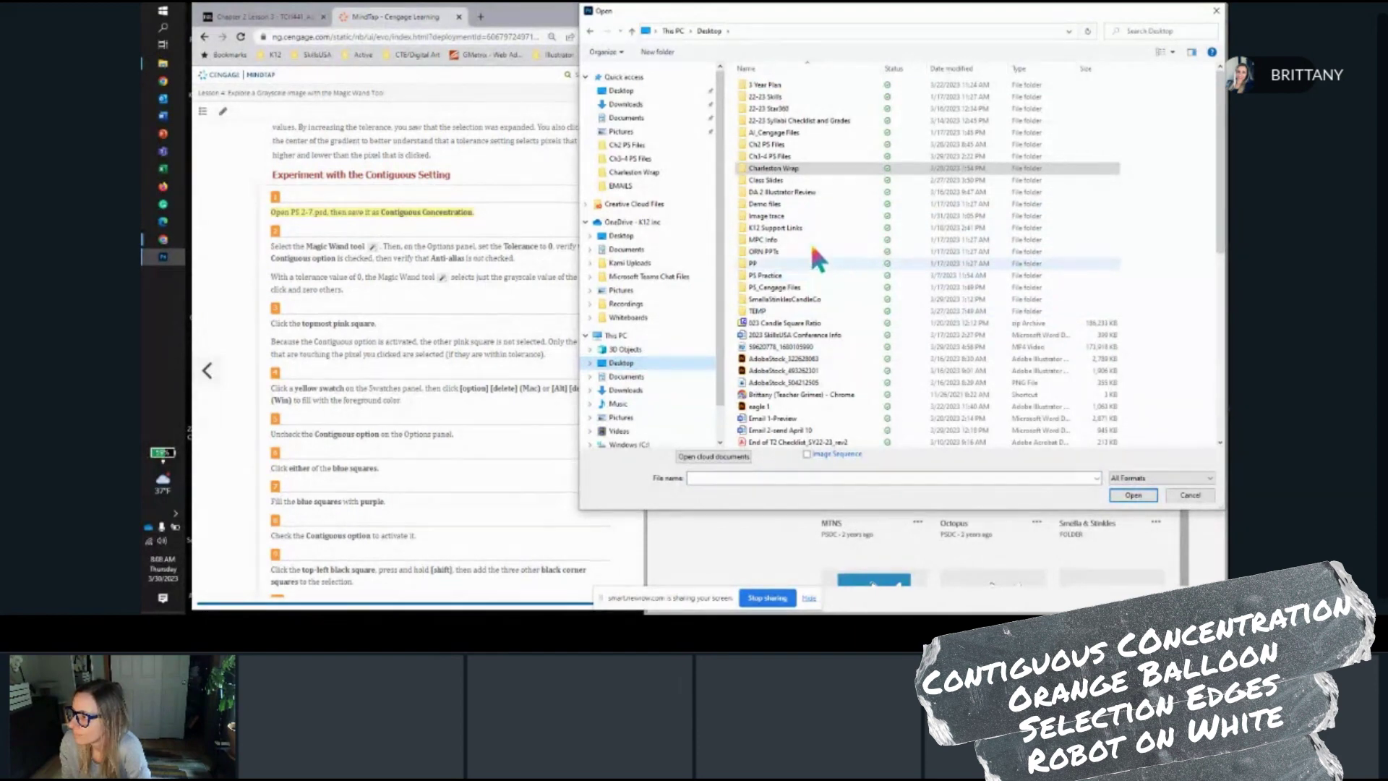
{"action": "scroll", "coordinate": [809, 232], "scroll_direction": "down", "scroll_amount": 3}
{"action": "scroll", "coordinate": [810, 233], "scroll_direction": "up", "scroll_amount": 3}
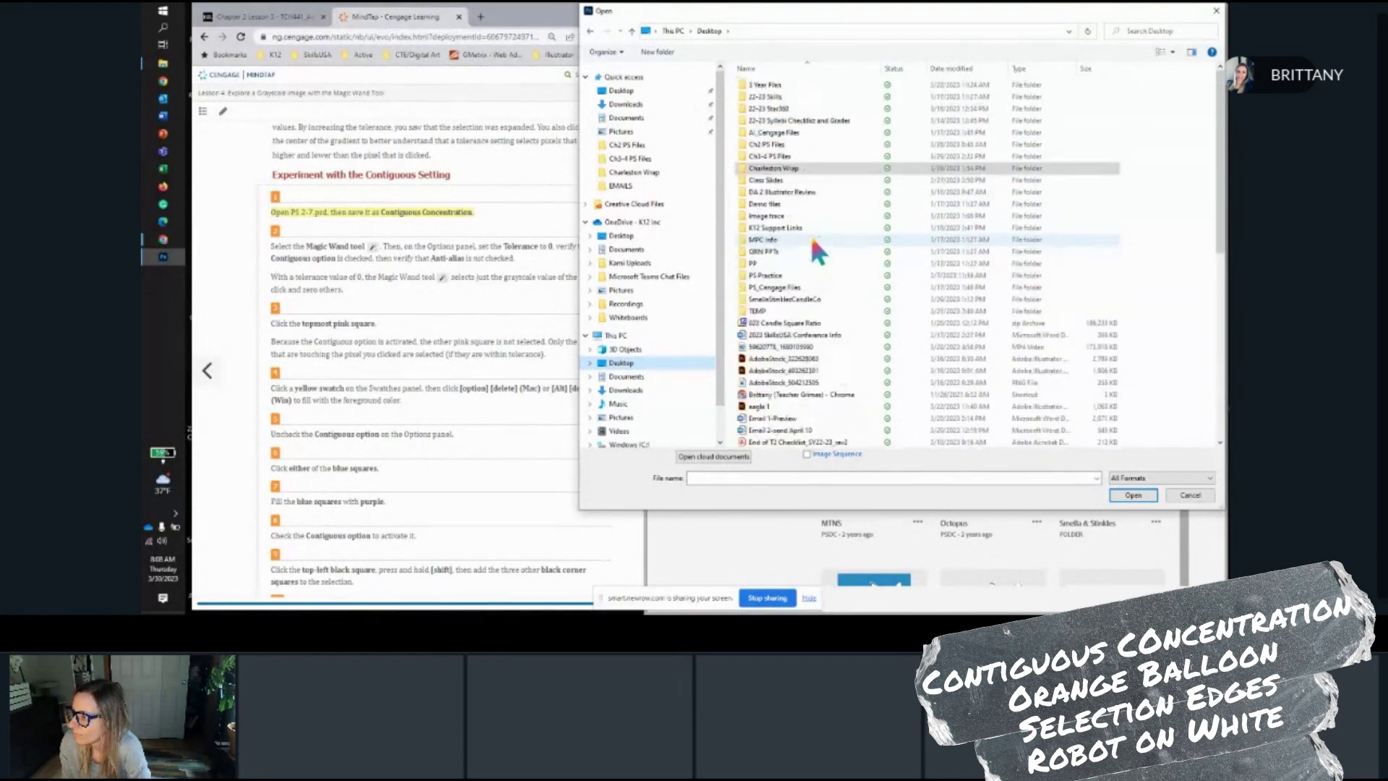
{"action": "double_click", "coordinate": [766, 144]}
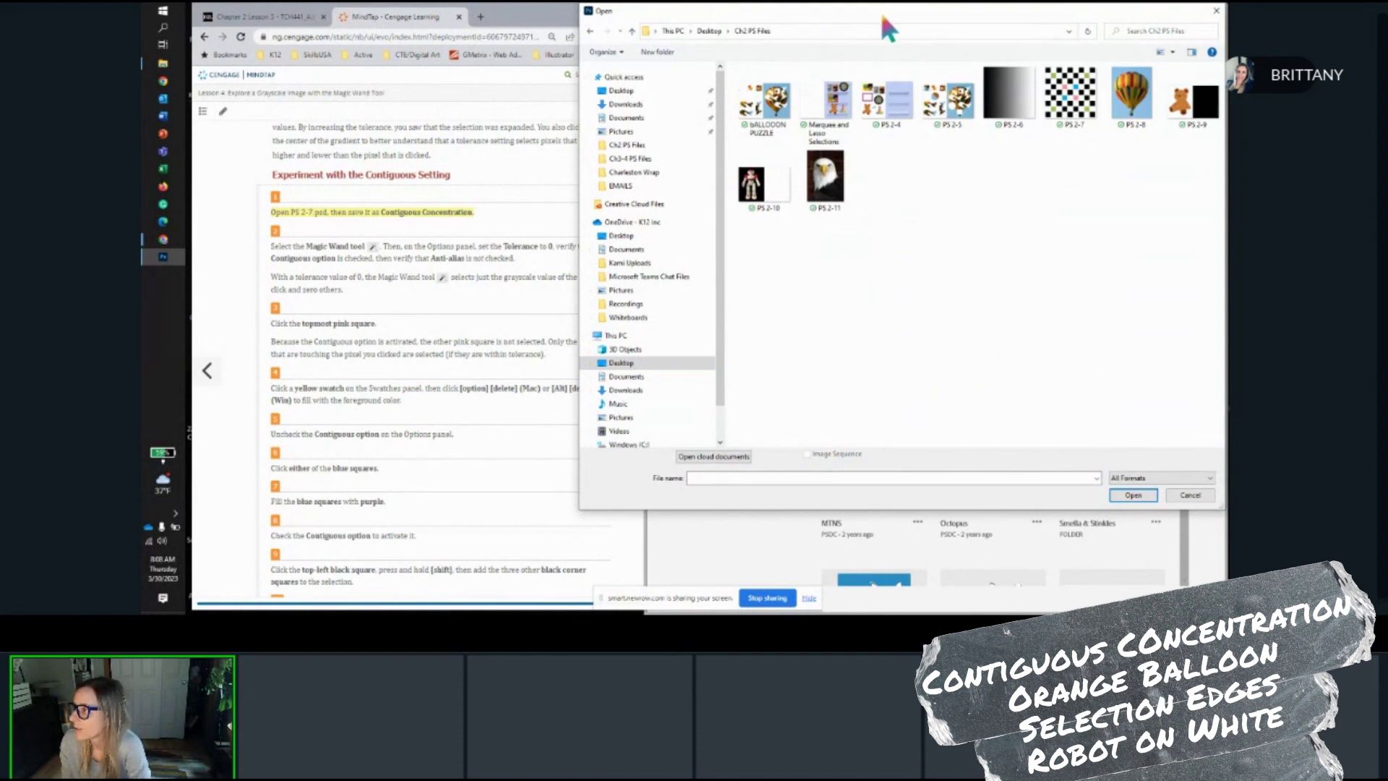
{"action": "left_click_drag", "start_coordinate": [879, 10], "coordinate": [828, 10]}
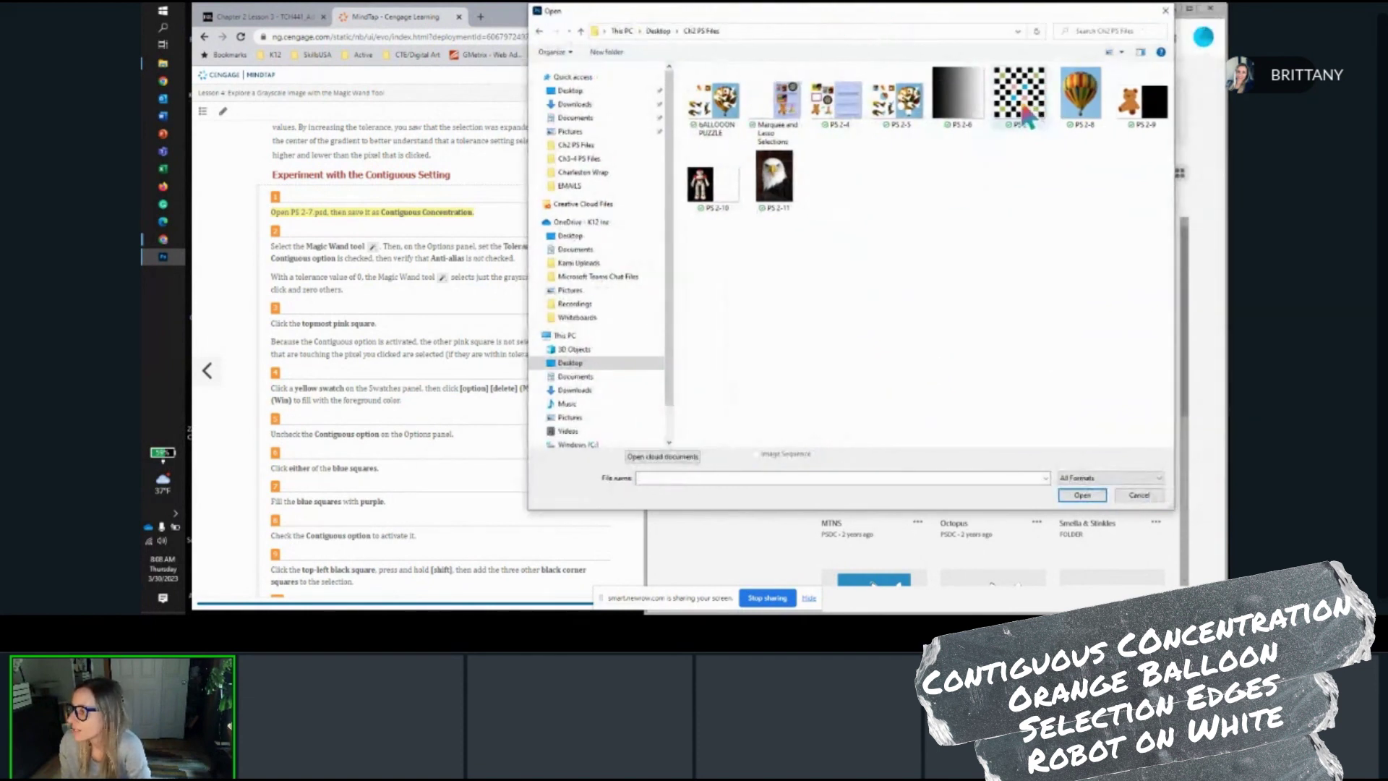
{"action": "left_click", "coordinate": [1026, 114]}
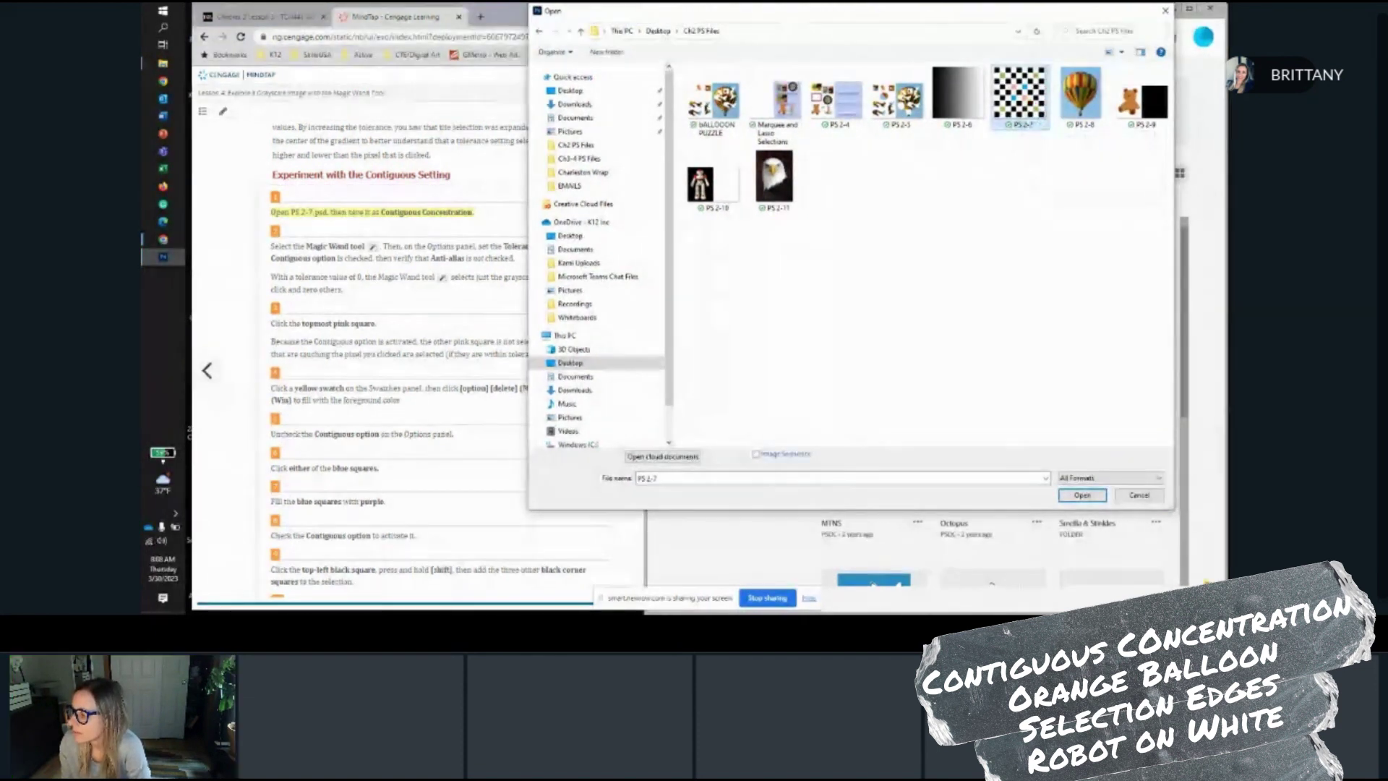
{"action": "left_click", "coordinate": [1092, 495]}
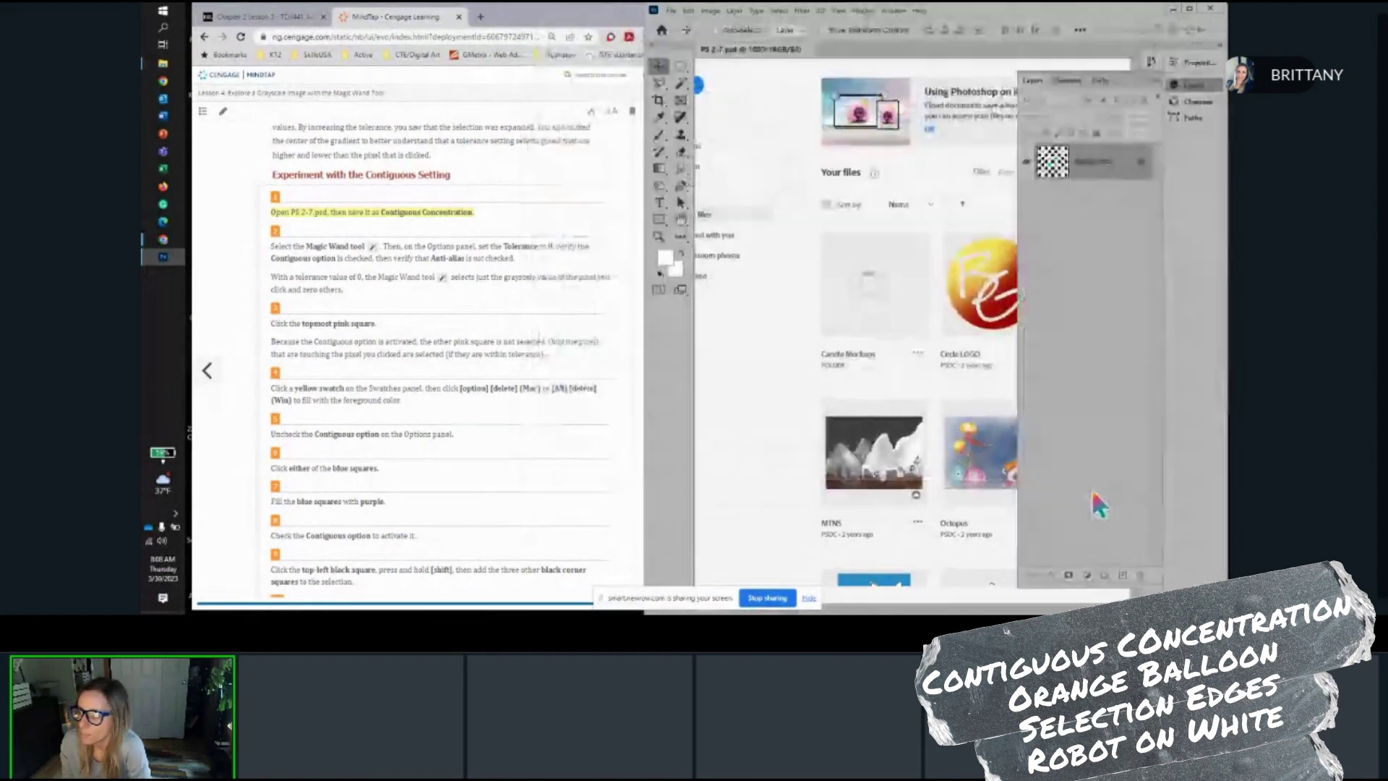
{"action": "left_click", "coordinate": [1149, 94]}
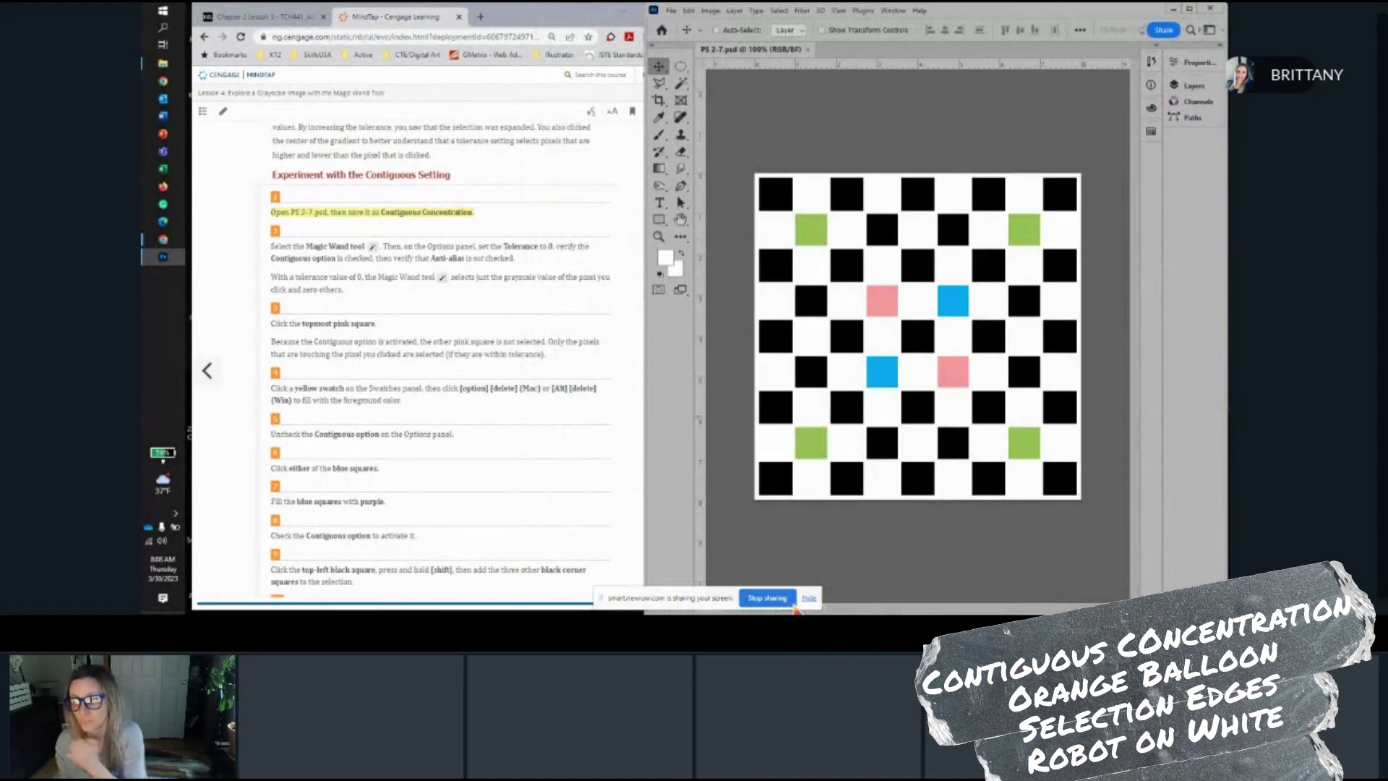
Save the checkerboard file as Contiguous Concentration in Photoshop format in the Ch2 PS Files folder
{"action": "left_click", "coordinate": [670, 10]}
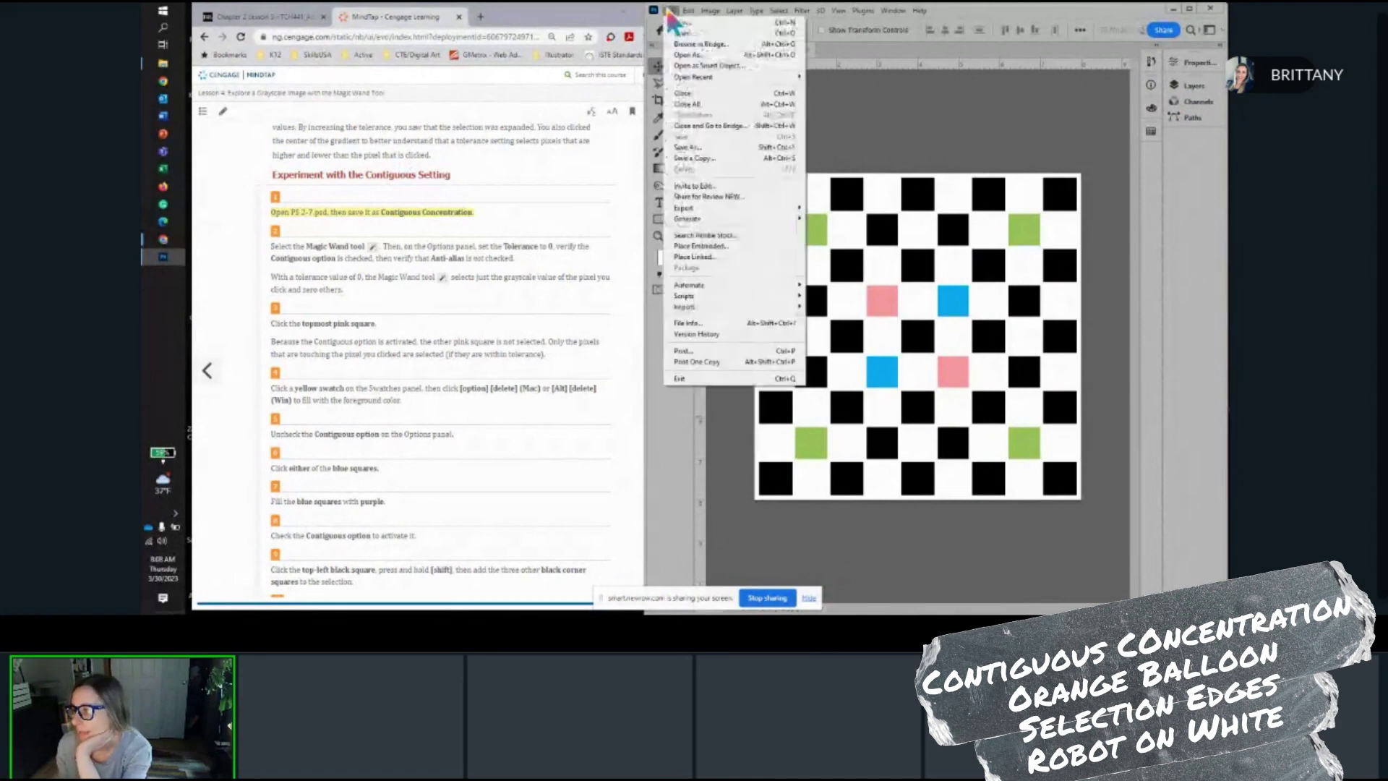
{"action": "left_click", "coordinate": [683, 149]}
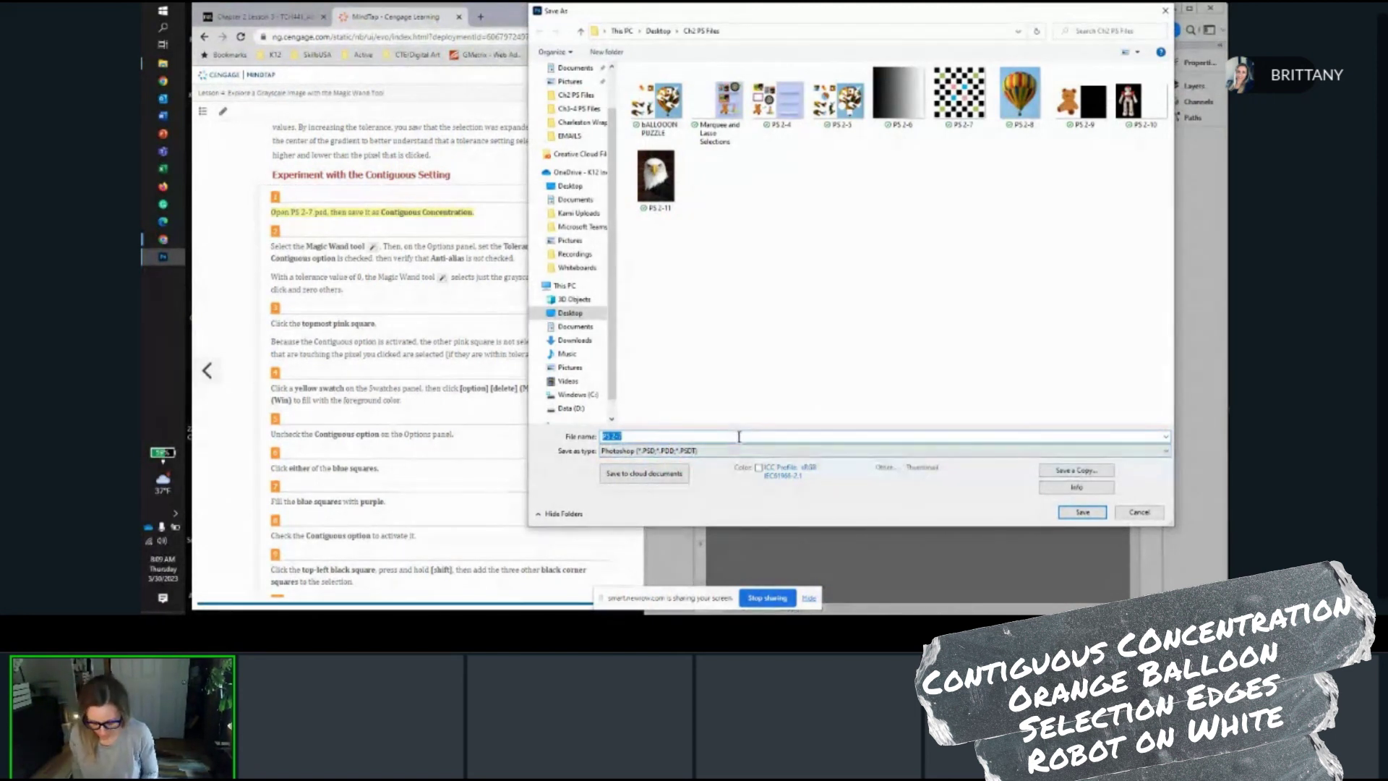
{"action": "type", "text": "Conti"}
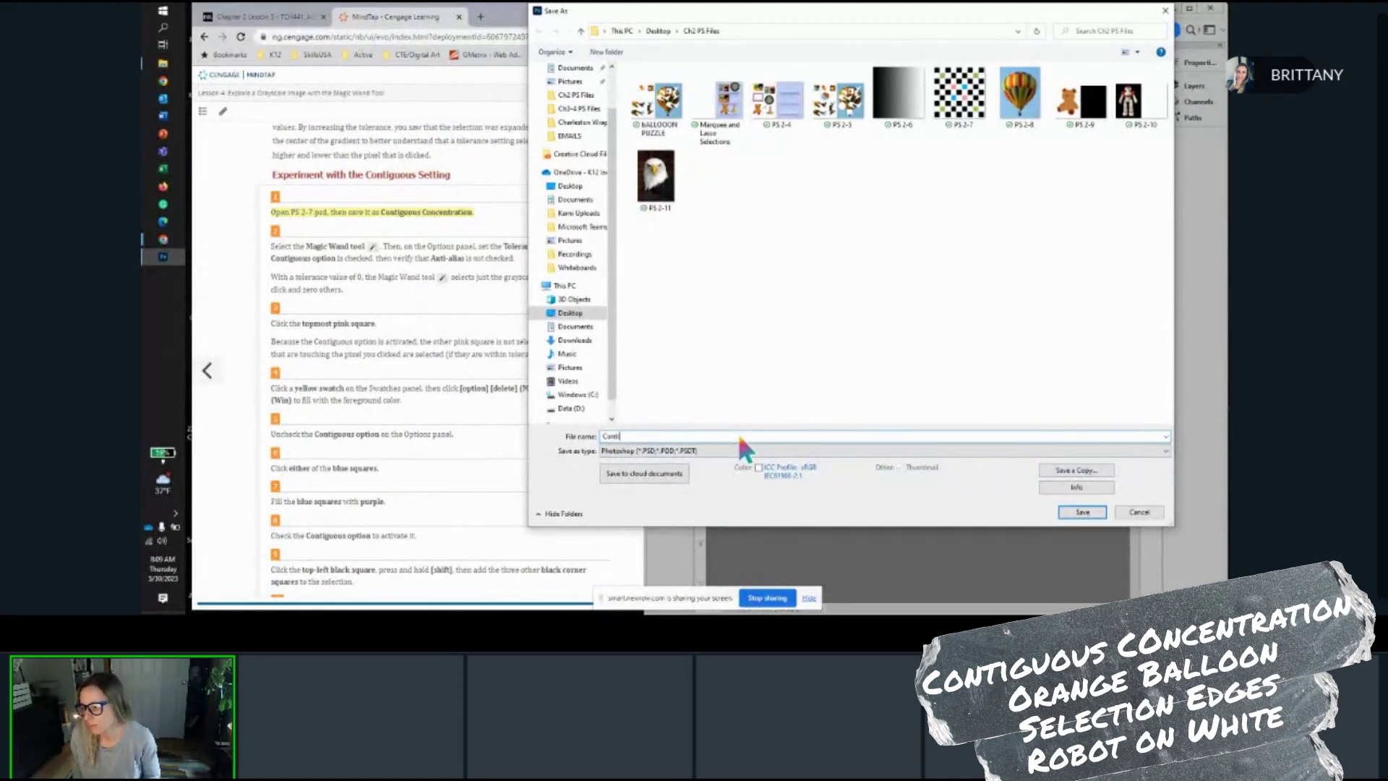
{"action": "type", "text": "guous"}
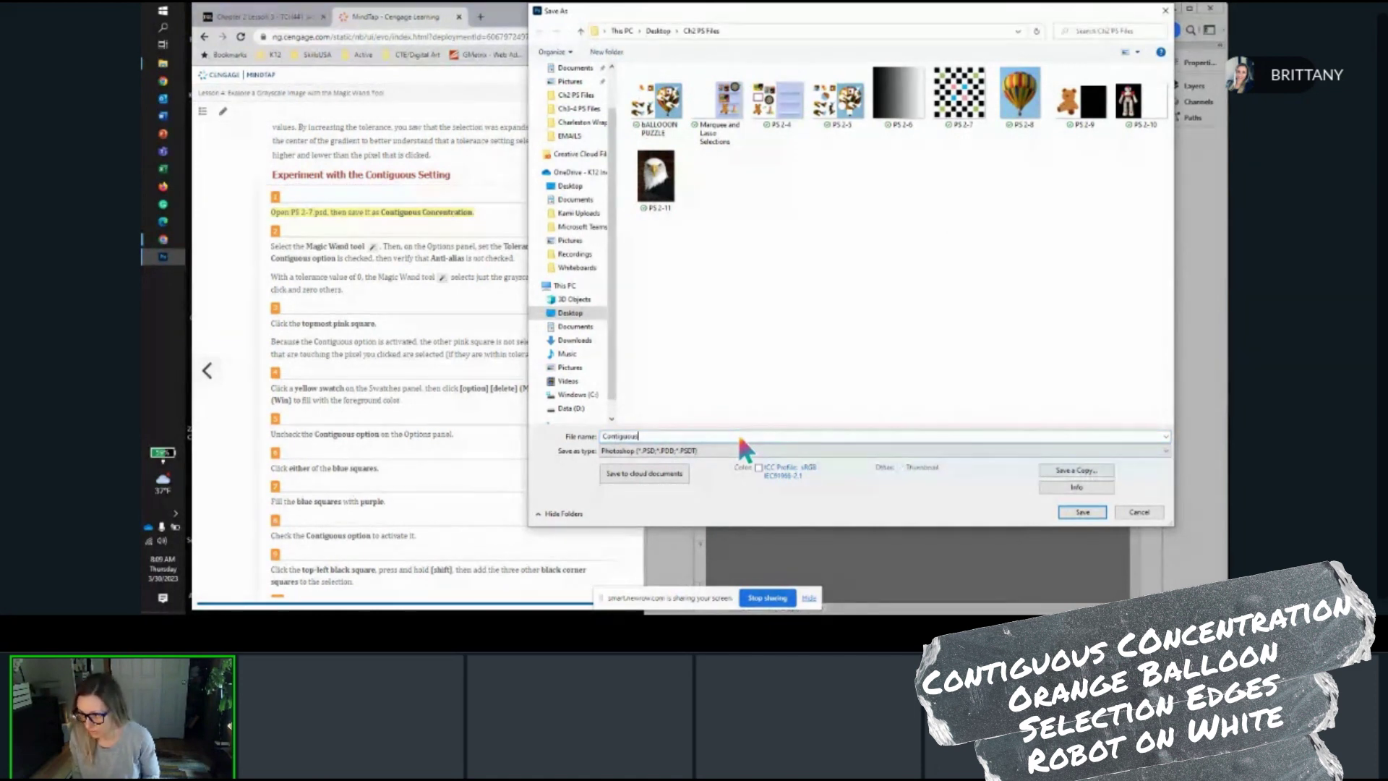
{"action": "type", "text": " COnce"}
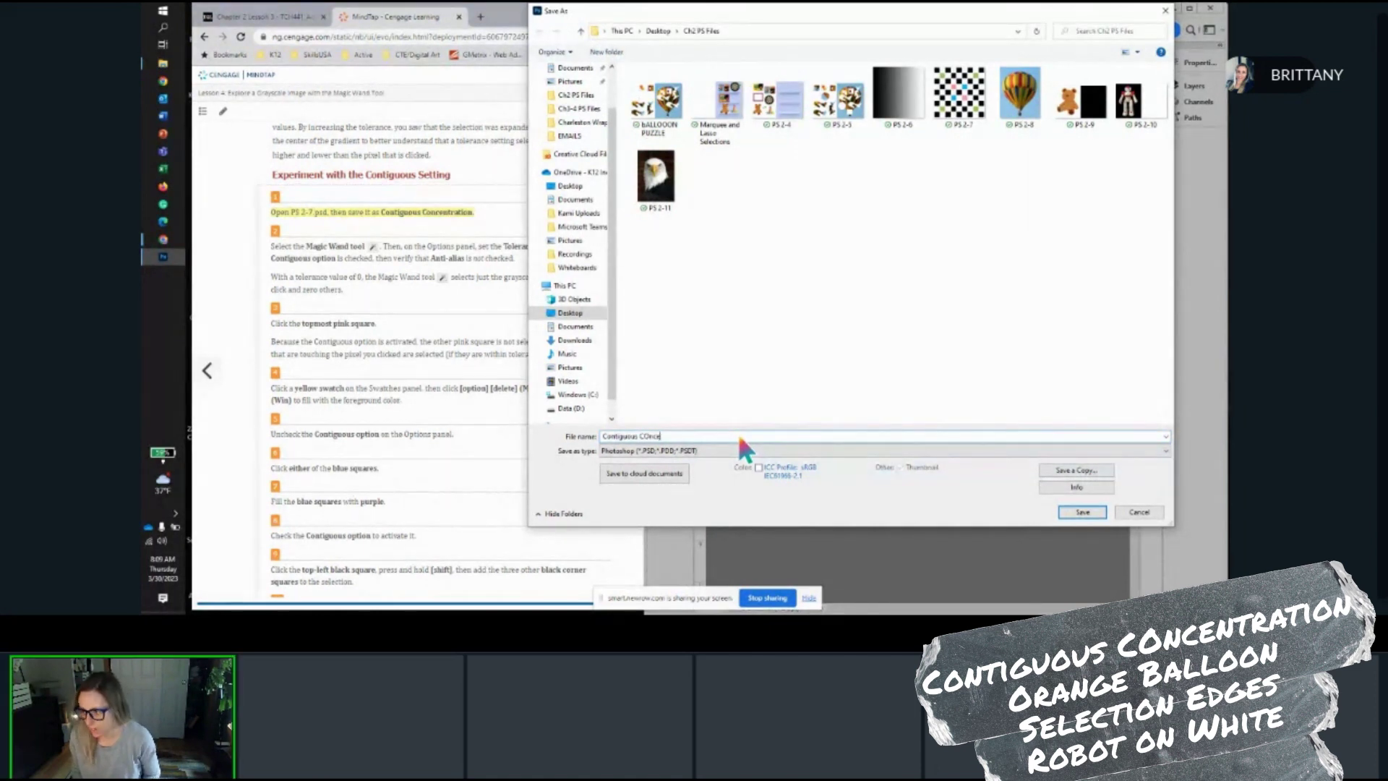
{"action": "type", "text": "n"}
{"action": "key", "text": "BackSpace"}
{"action": "key", "text": "BackSpace"}
{"action": "key", "text": "BackSpace"}
{"action": "key", "text": "BackSpace"}
{"action": "key", "text": "BackSpace"}
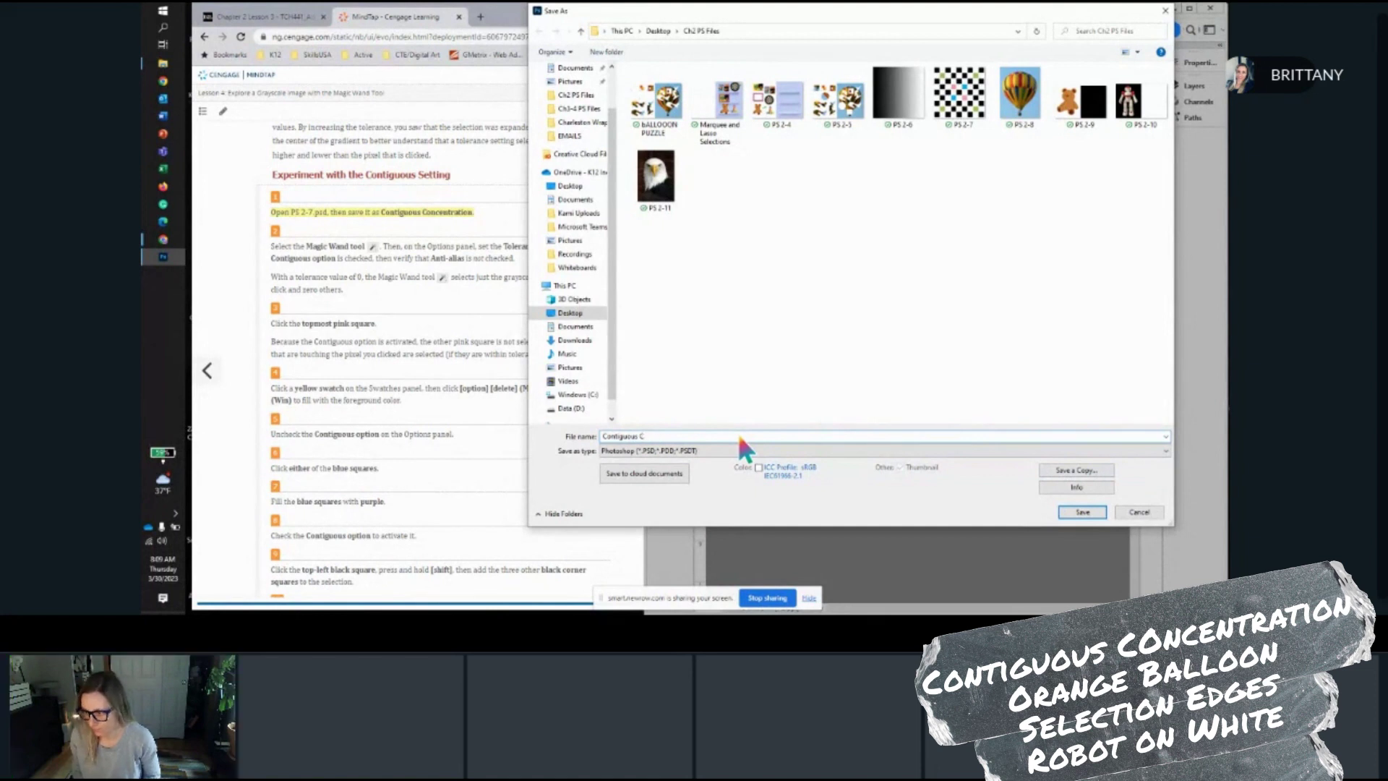
{"action": "type", "text": "oncentration"}
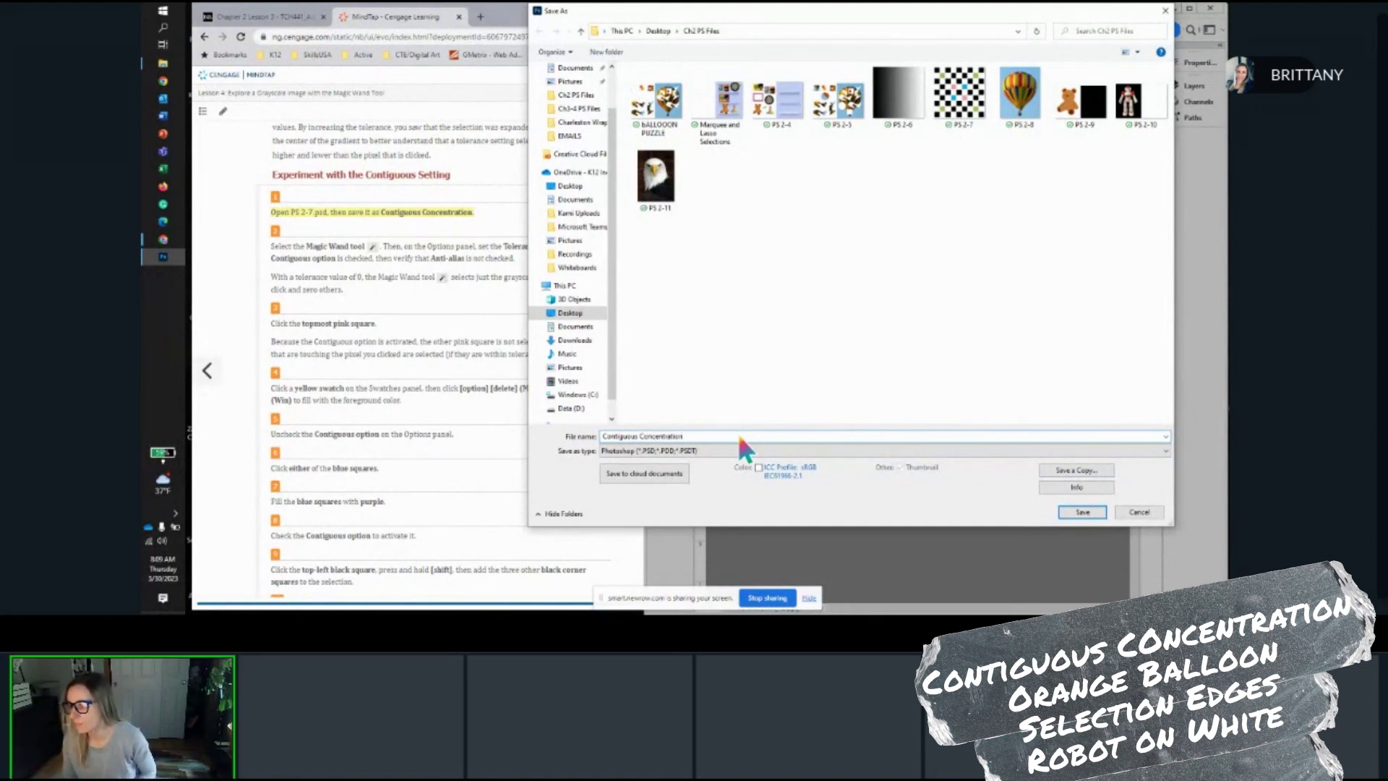
{"action": "left_click", "coordinate": [1076, 514]}
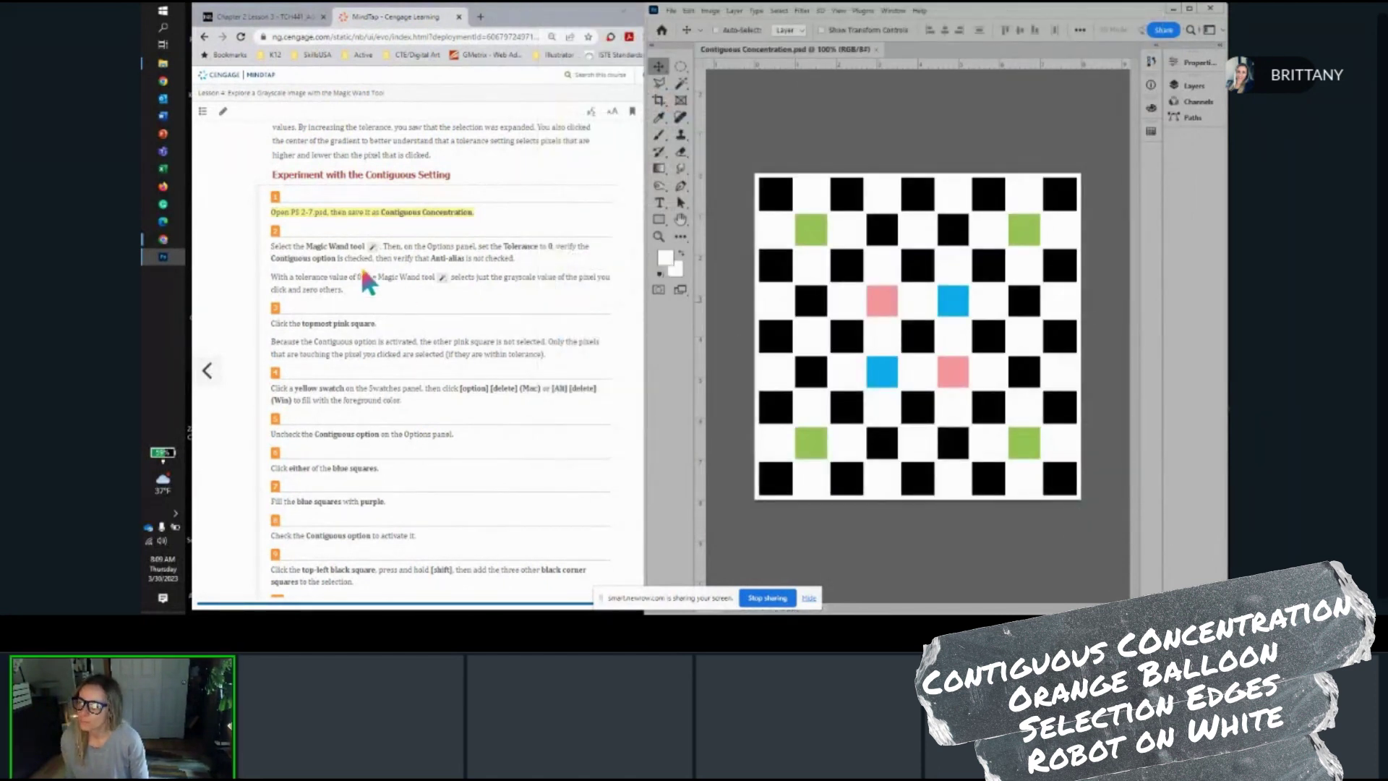
Choose the Magic Wand tool with Tolerance 0 and the Contiguous option enabled, as the textbook exercise instructs
{"action": "scroll", "coordinate": [363, 273], "scroll_direction": "down", "scroll_amount": 1}
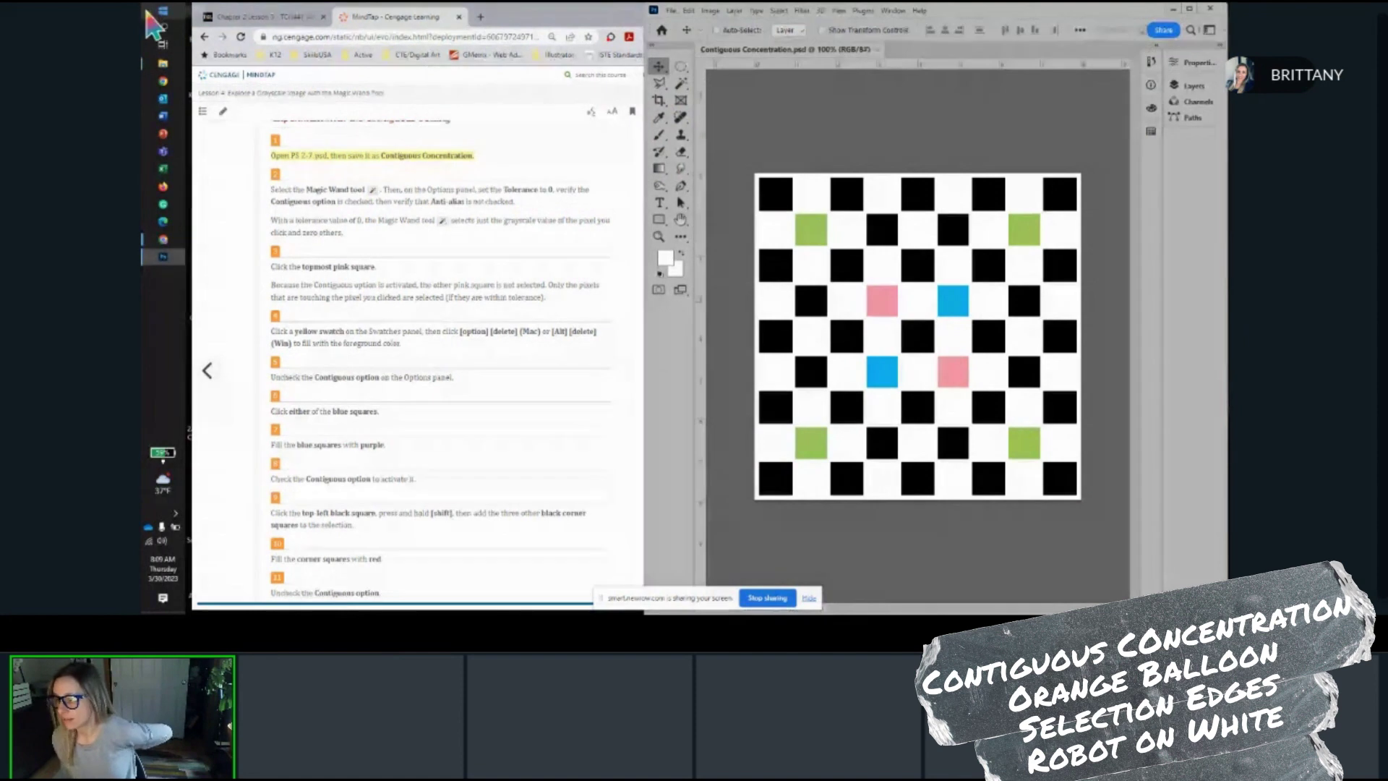
{"action": "left_click", "coordinate": [682, 84]}
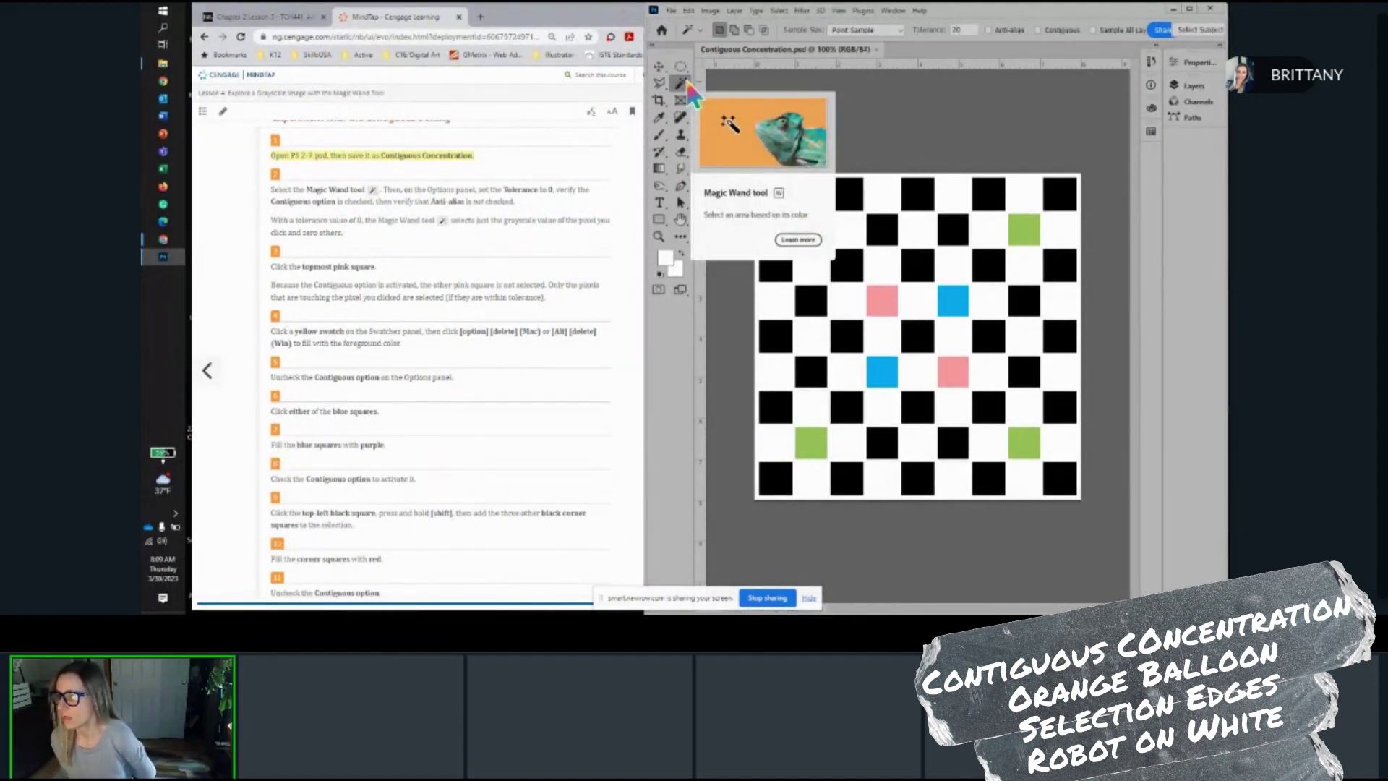
{"action": "left_click", "coordinate": [954, 30]}
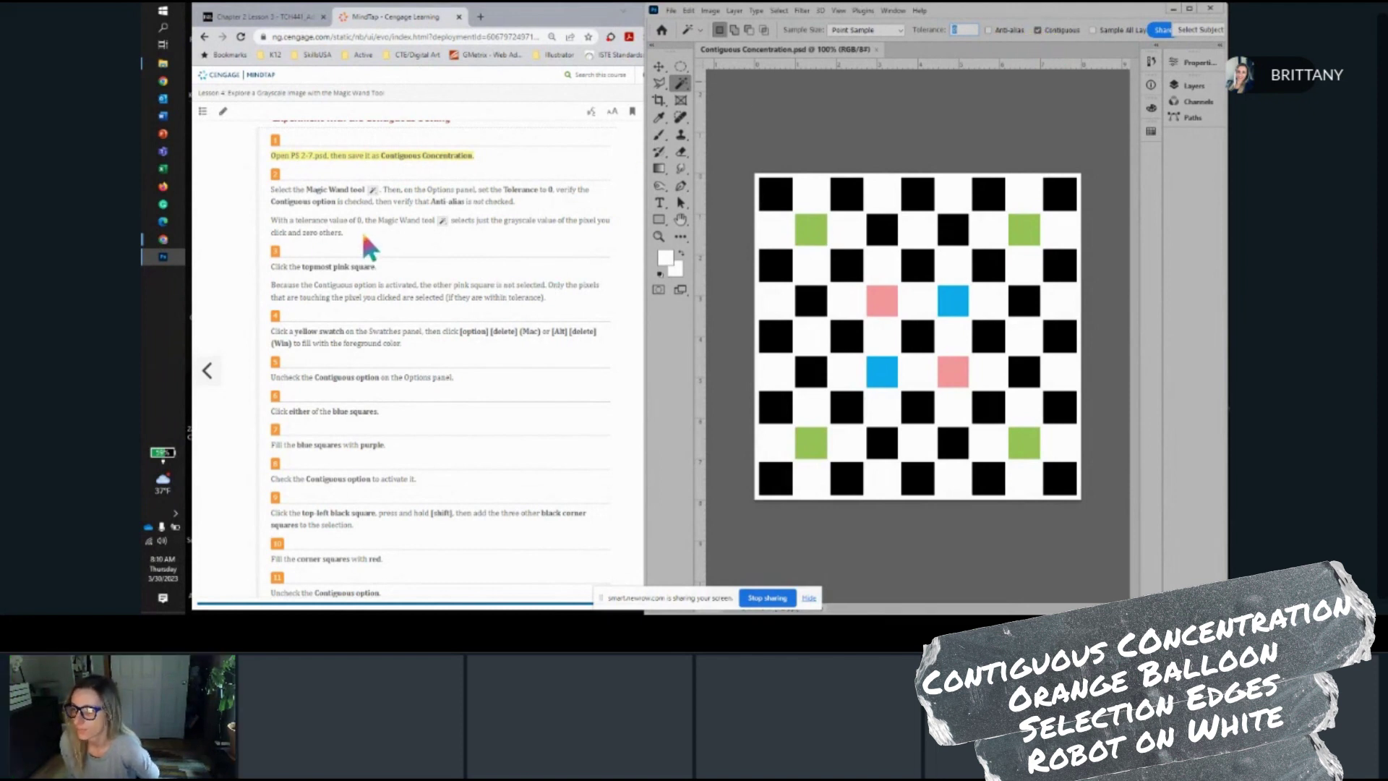
{"action": "scroll", "coordinate": [363, 231], "scroll_direction": "down", "scroll_amount": 1}
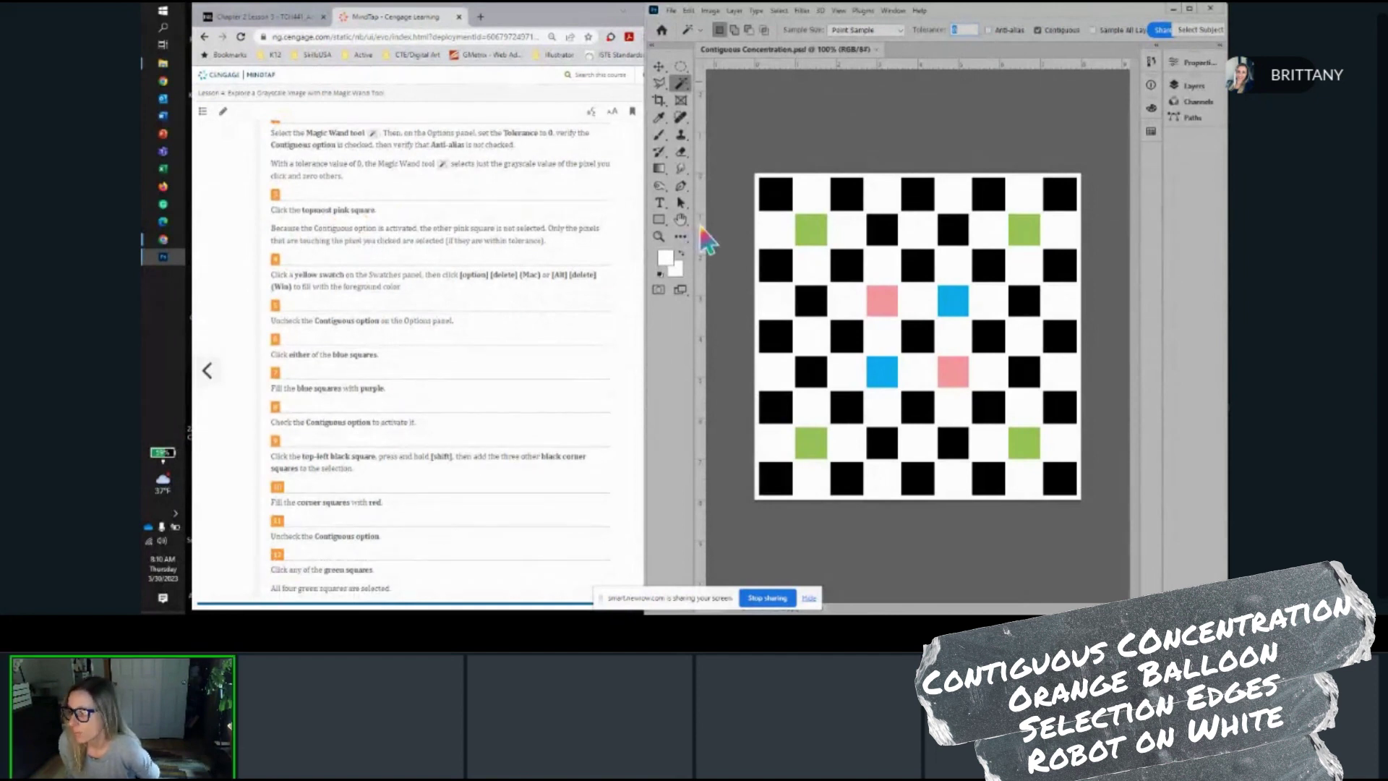
Select only the topmost pink square with the Magic Wand and fill it with the RGB yellow swatch
{"action": "left_click", "coordinate": [892, 296]}
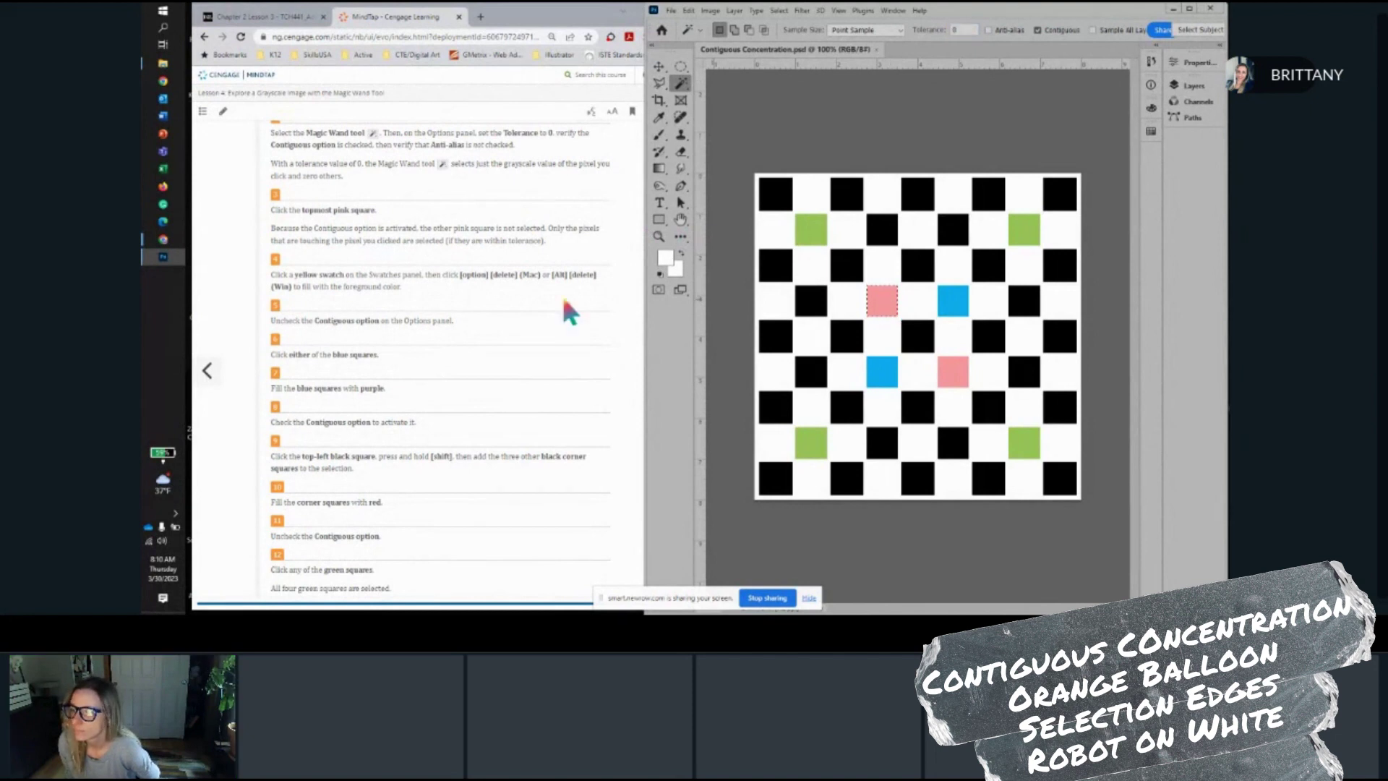
{"action": "scroll", "coordinate": [391, 282], "scroll_direction": "down", "scroll_amount": 1}
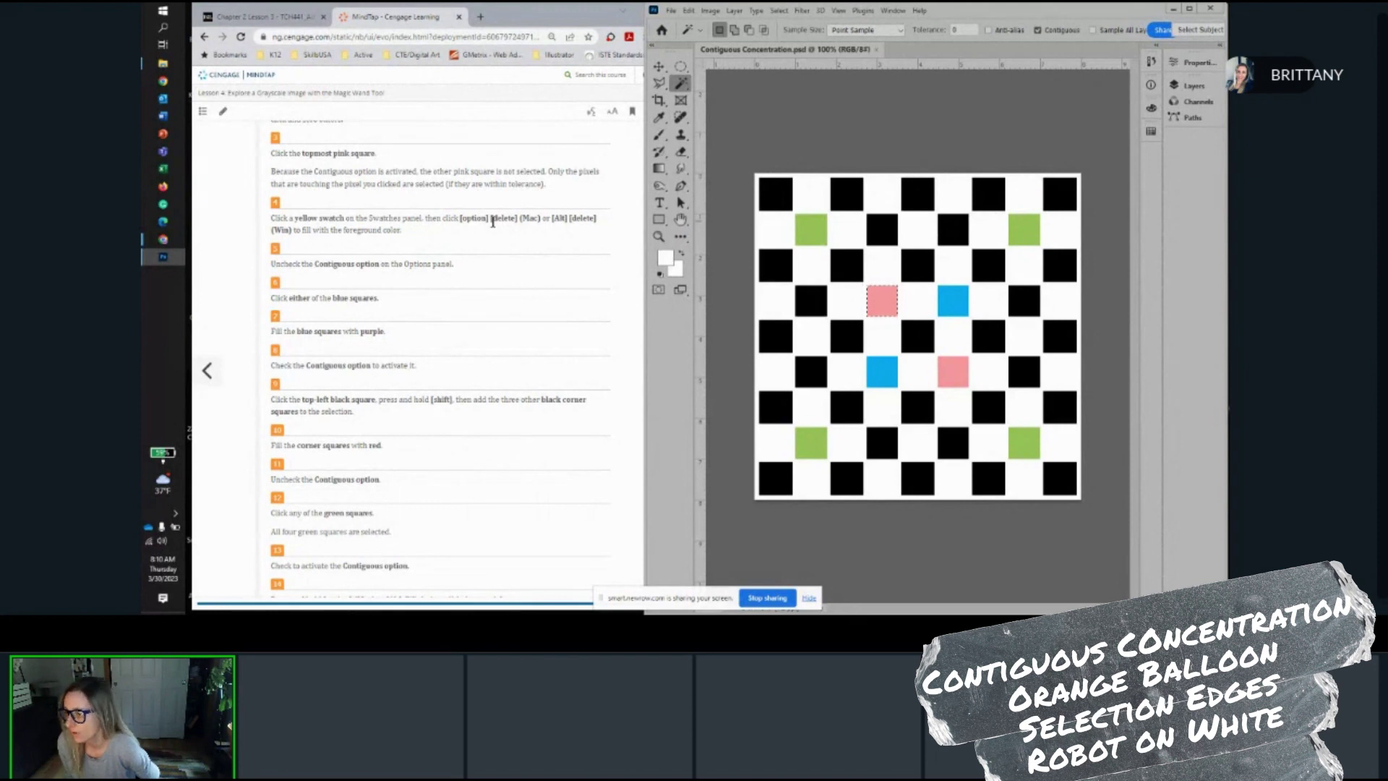
{"action": "left_click", "coordinate": [1151, 130]}
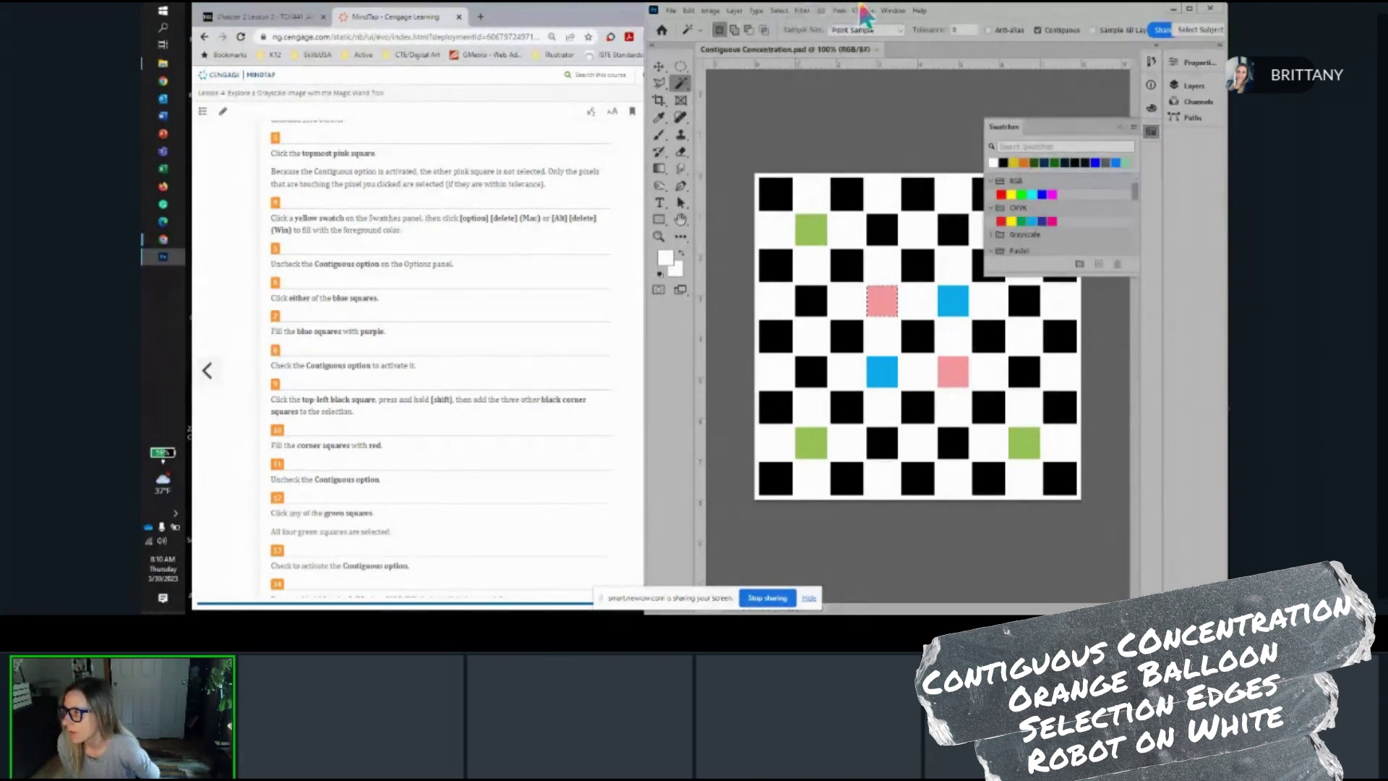
{"action": "left_click", "coordinate": [1013, 192]}
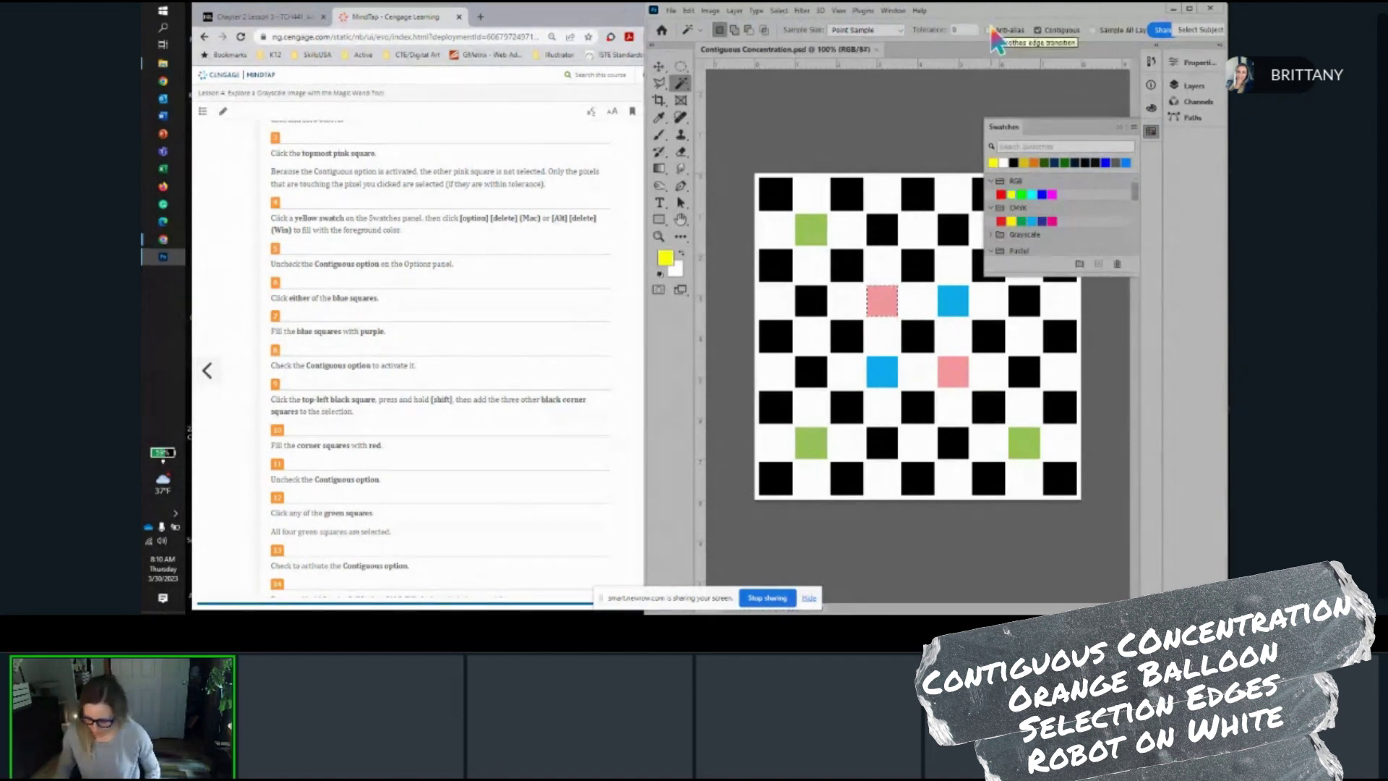
{"action": "key", "text": "alt+Delete"}
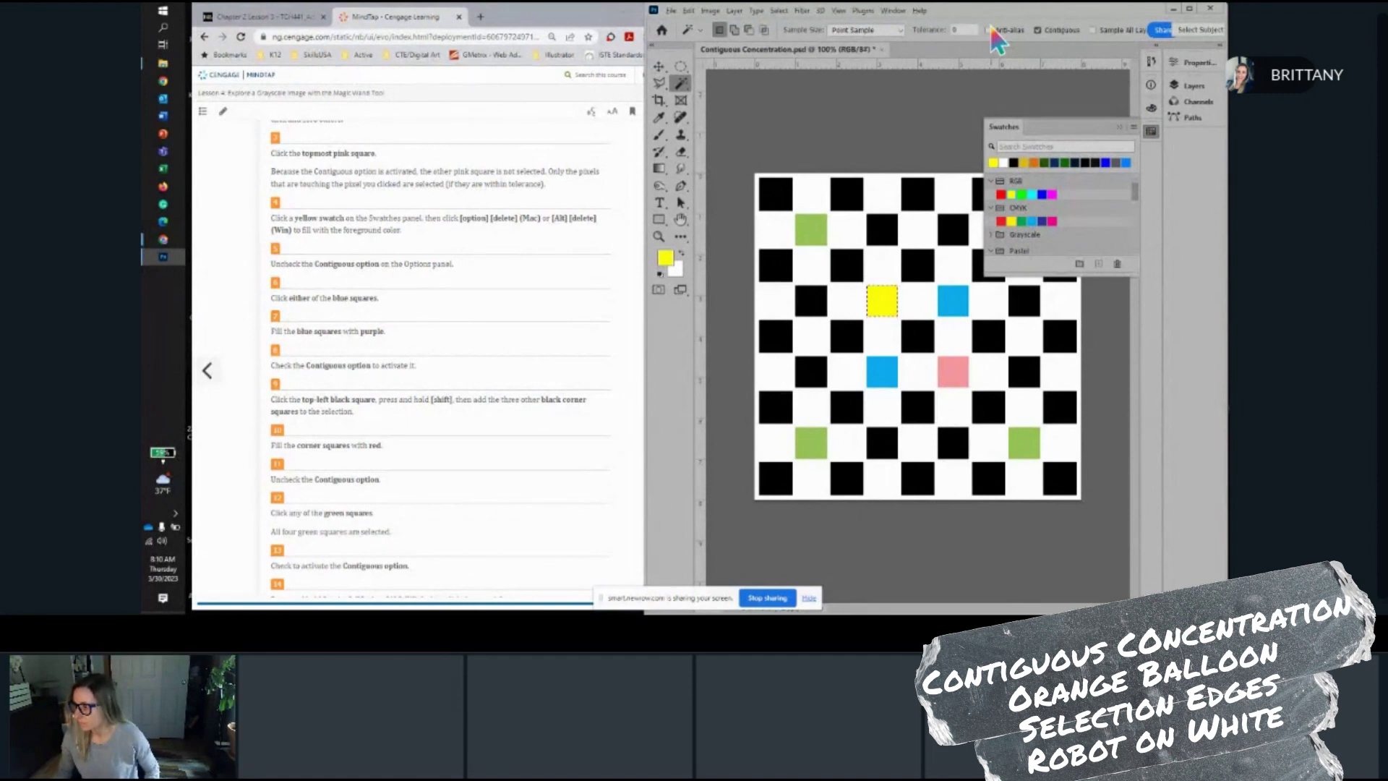
Select both blue squares with the Contiguous option off and fill them with a purple swatch from the Pastel group
{"action": "left_click", "coordinate": [1121, 125]}
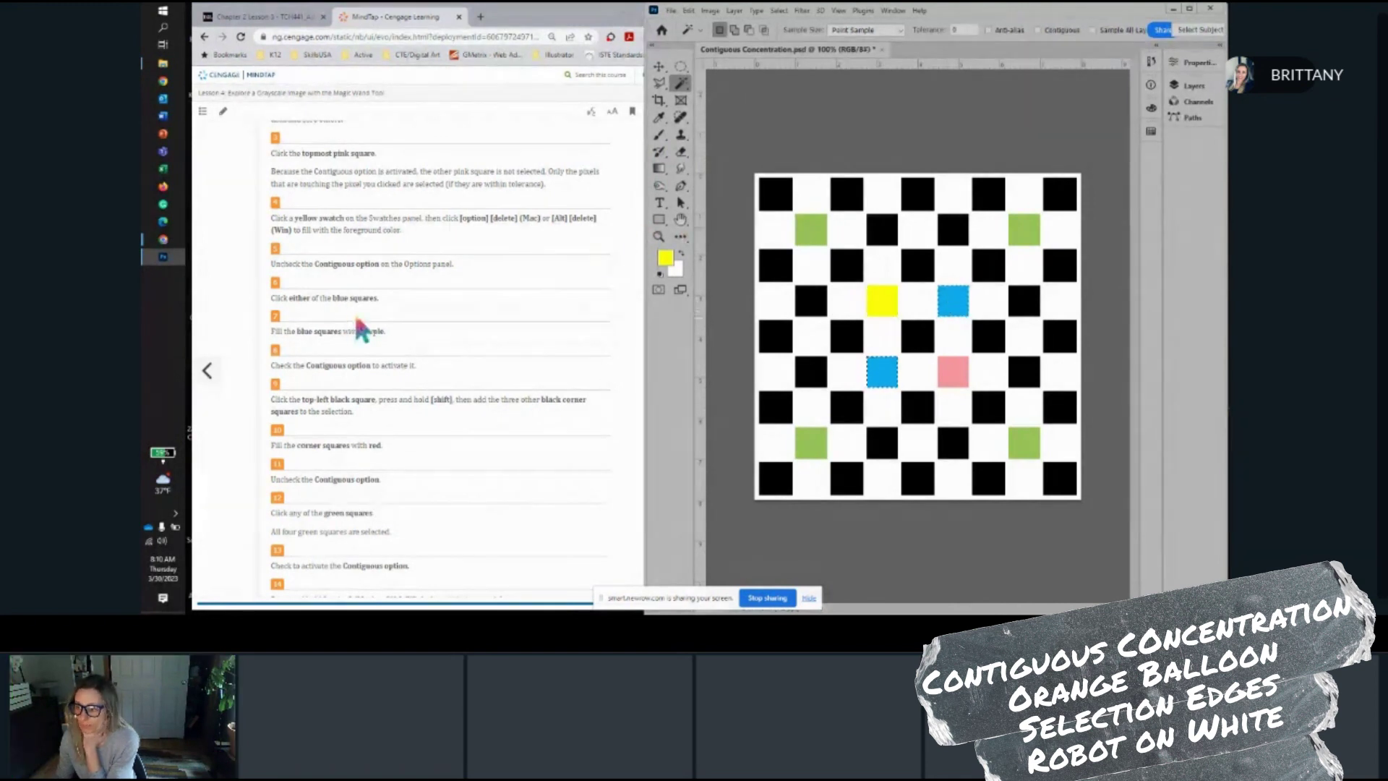
{"action": "scroll", "coordinate": [361, 327], "scroll_direction": "down", "scroll_amount": 1}
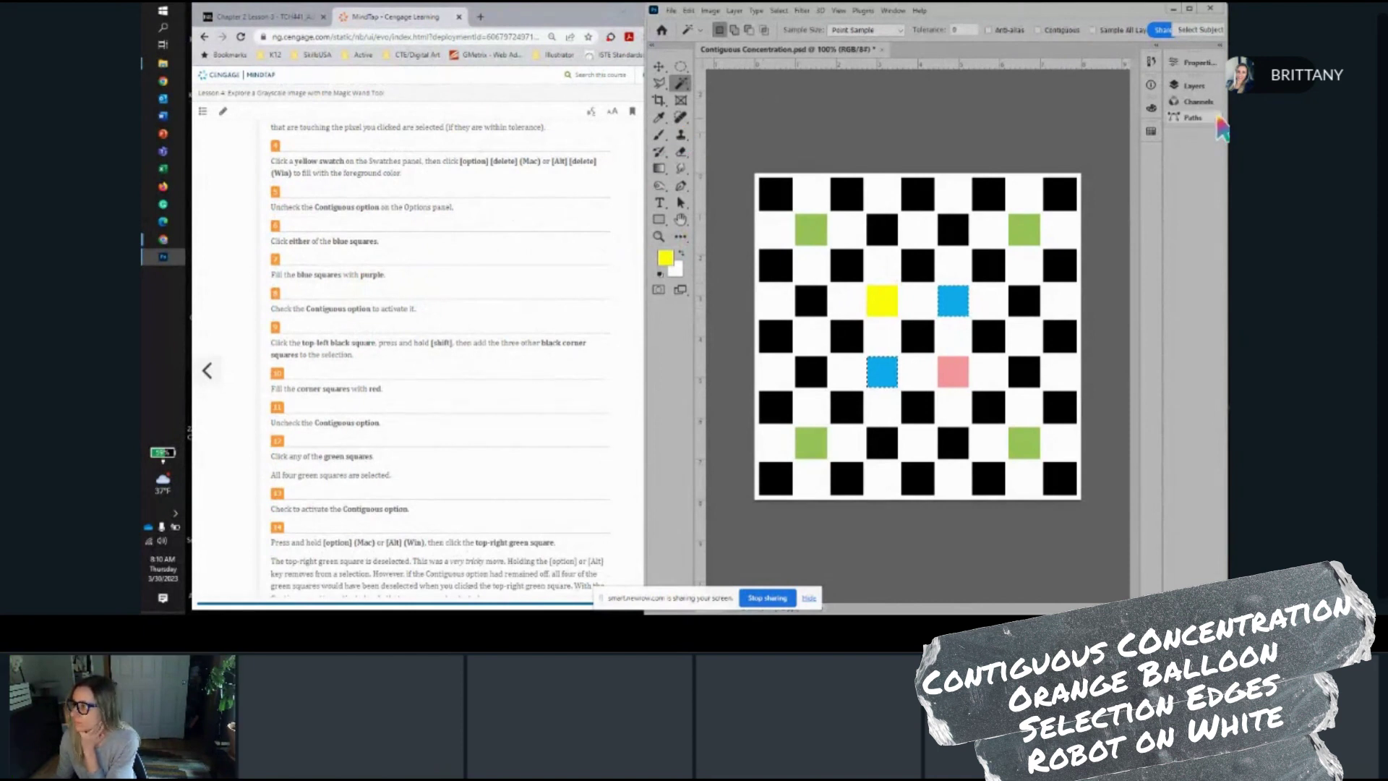
{"action": "left_click", "coordinate": [1150, 131]}
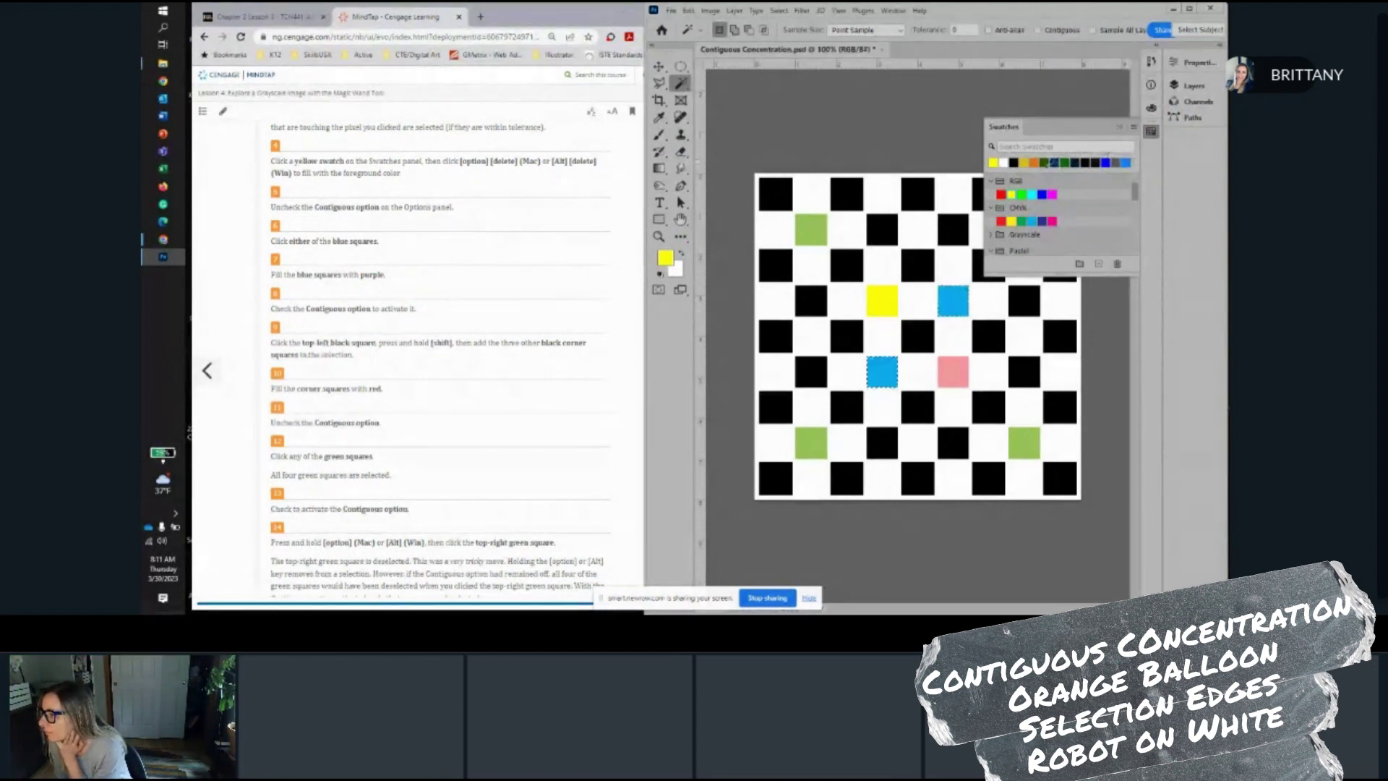
{"action": "scroll", "coordinate": [1093, 212], "scroll_direction": "down", "scroll_amount": 1}
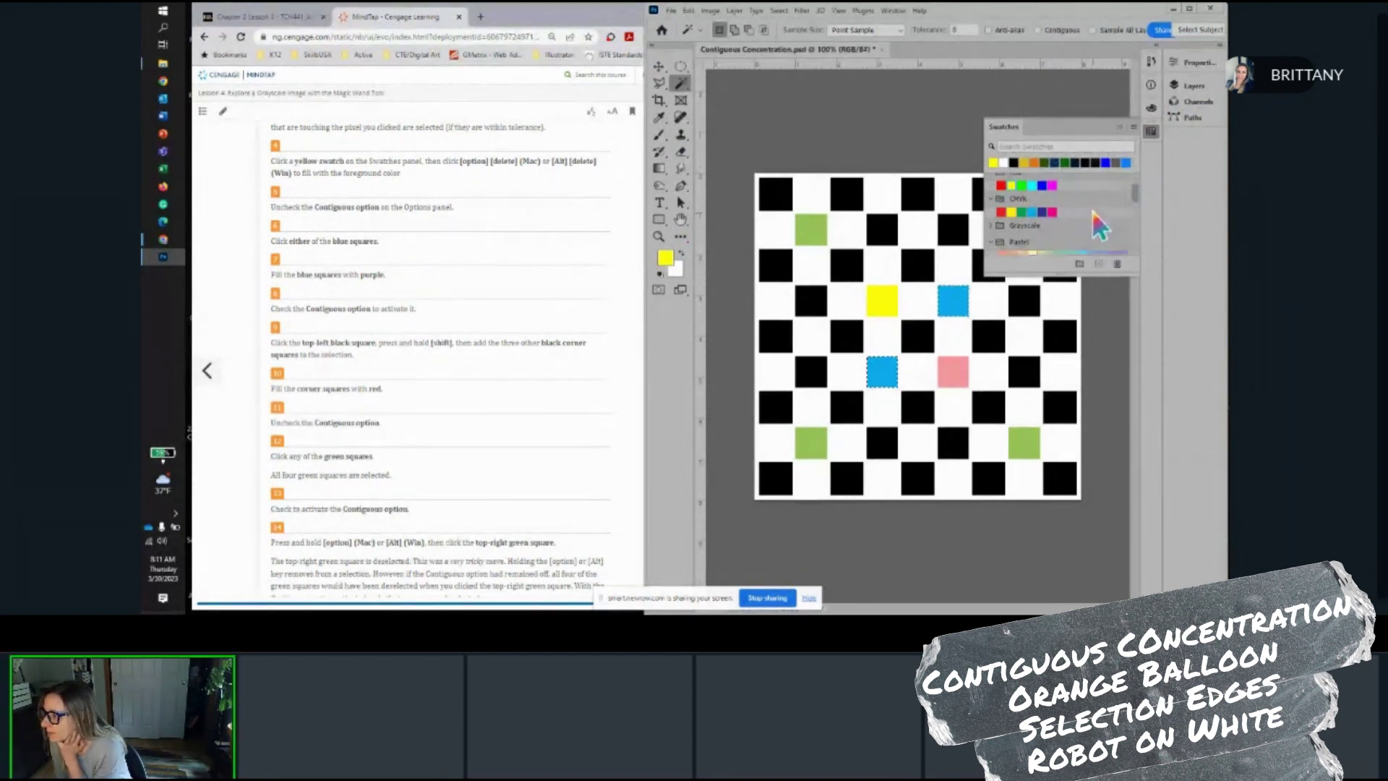
{"action": "scroll", "coordinate": [1078, 216], "scroll_direction": "down", "scroll_amount": 3}
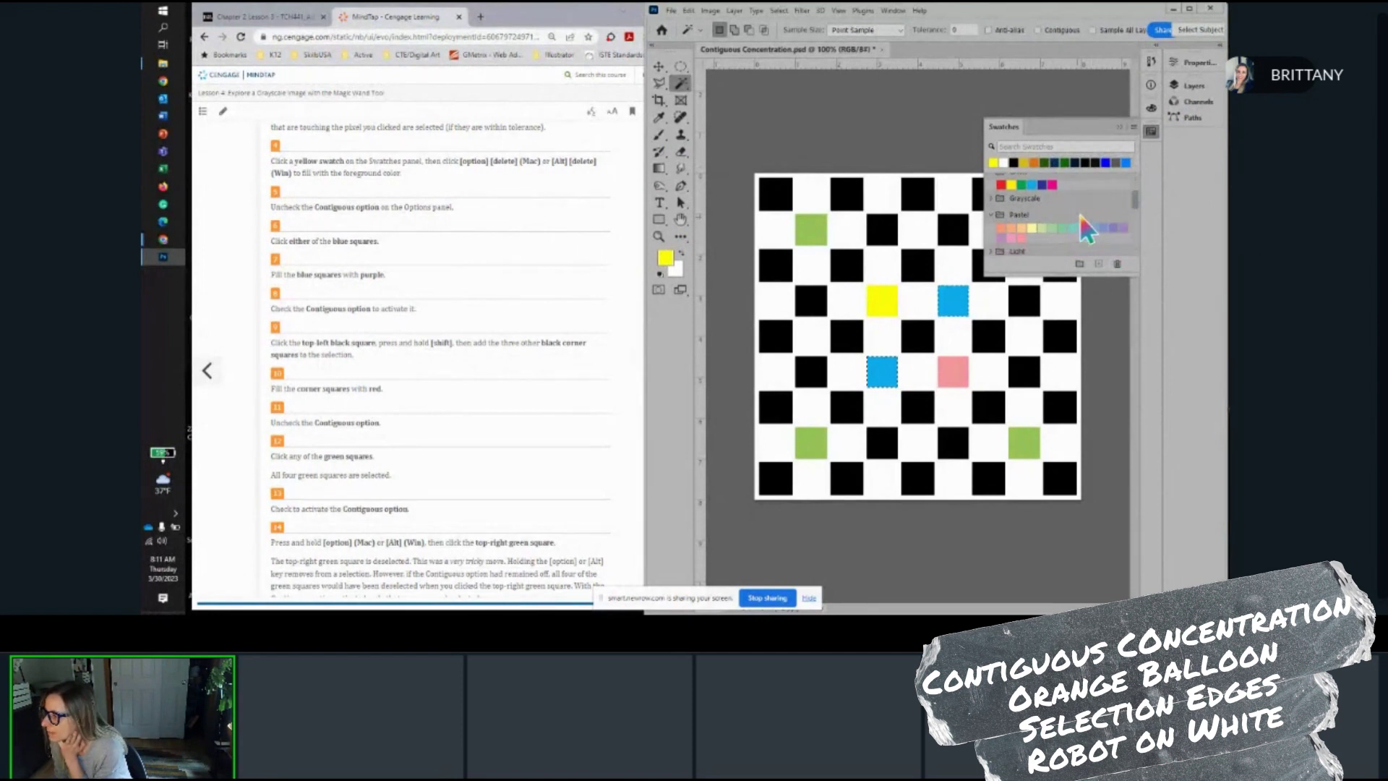
{"action": "left_click", "coordinate": [1117, 226]}
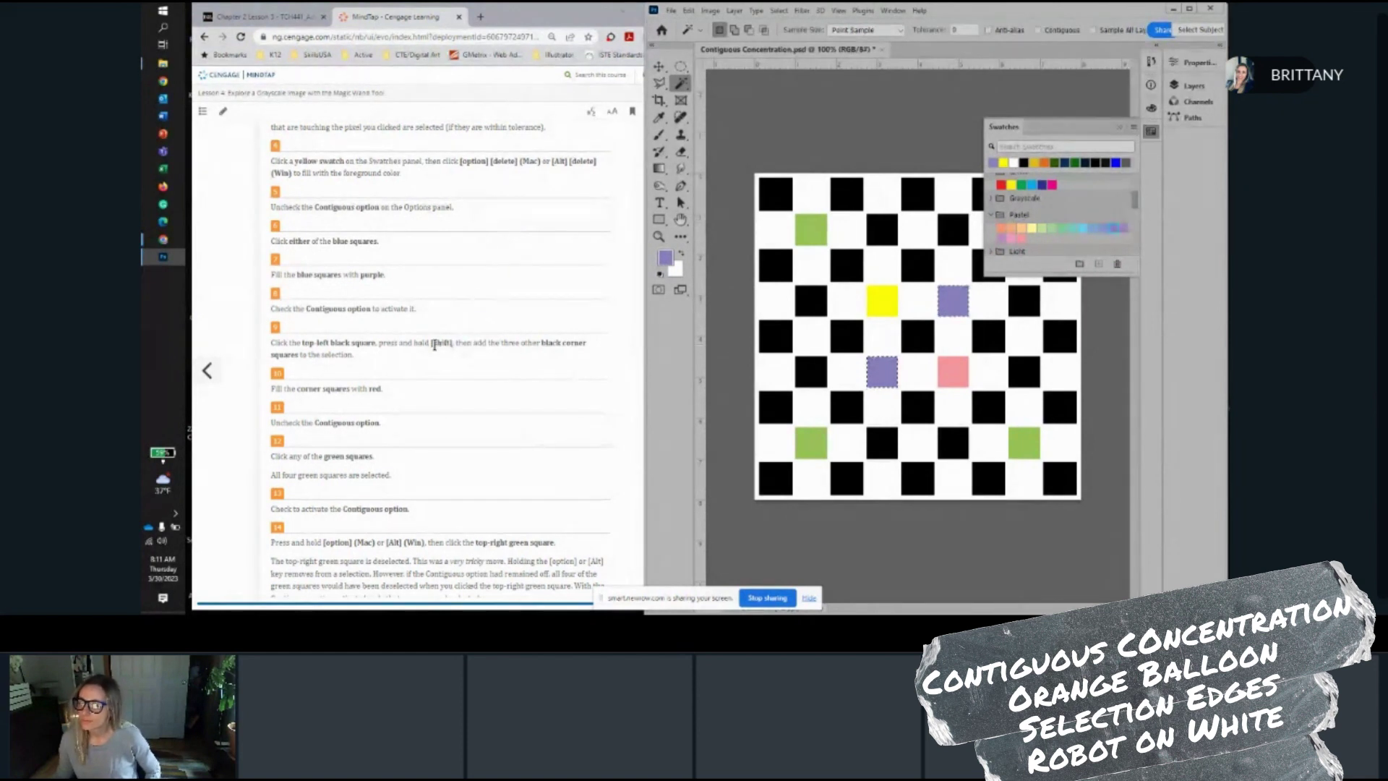
Enable the Contiguous option and select the four black corner squares of the checkerboard together
{"action": "scroll", "coordinate": [434, 345], "scroll_direction": "down", "scroll_amount": 1}
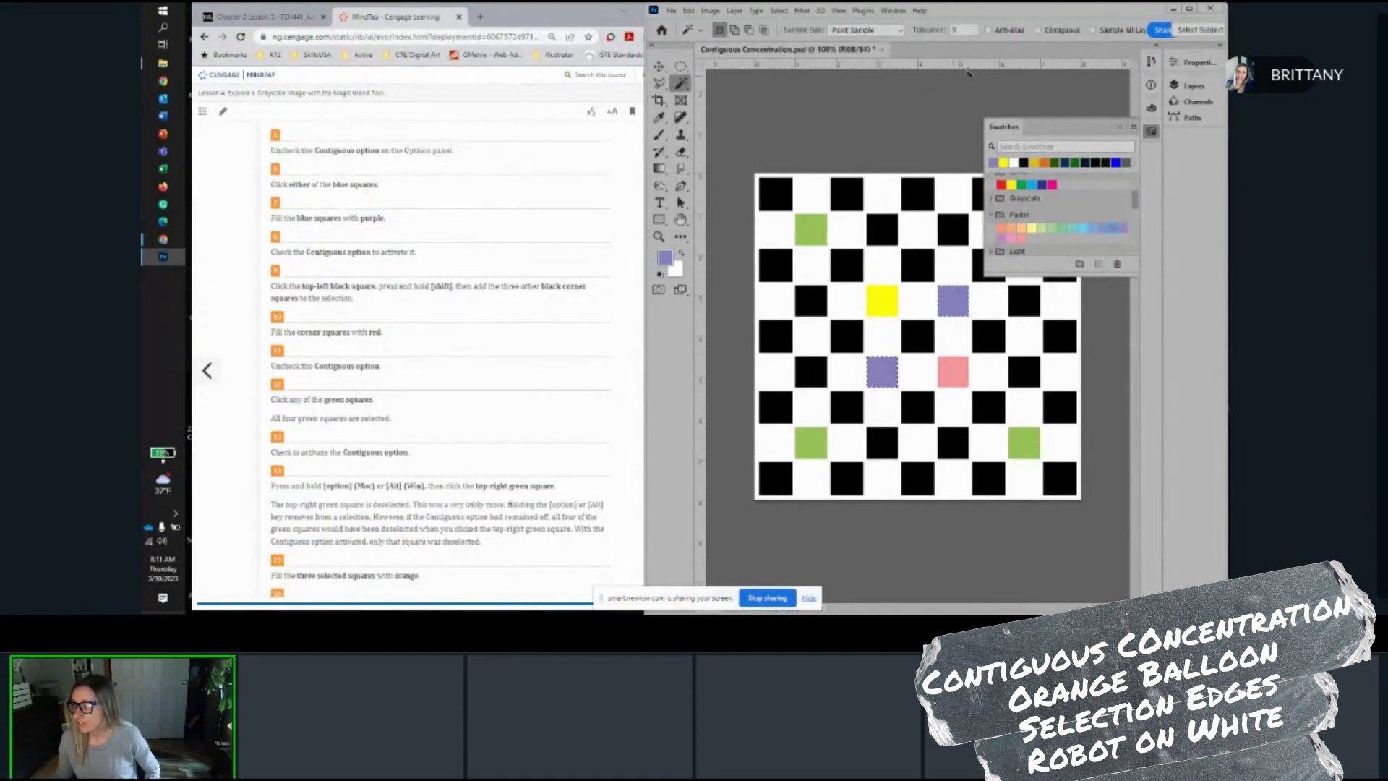
{"action": "left_click", "coordinate": [1039, 30]}
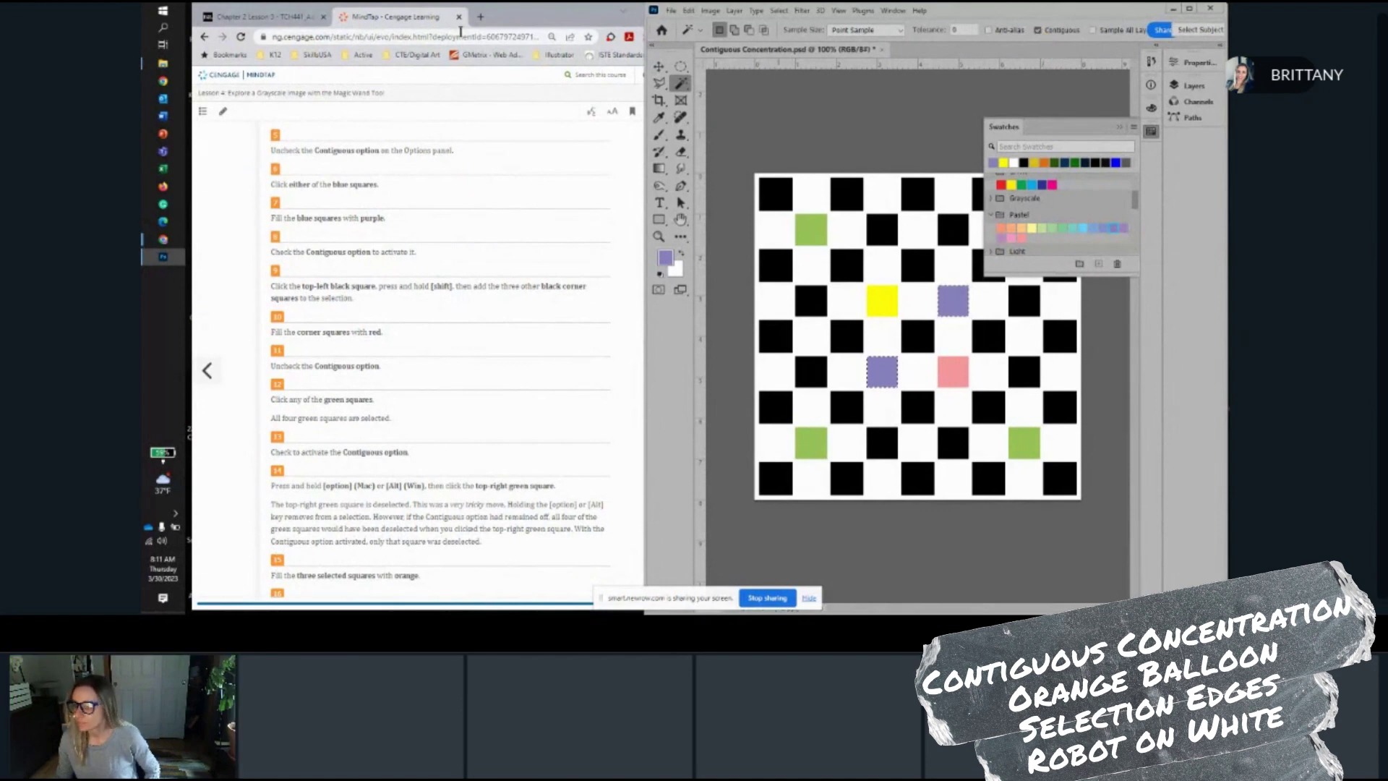
{"action": "scroll", "coordinate": [389, 285], "scroll_direction": "down", "scroll_amount": 1}
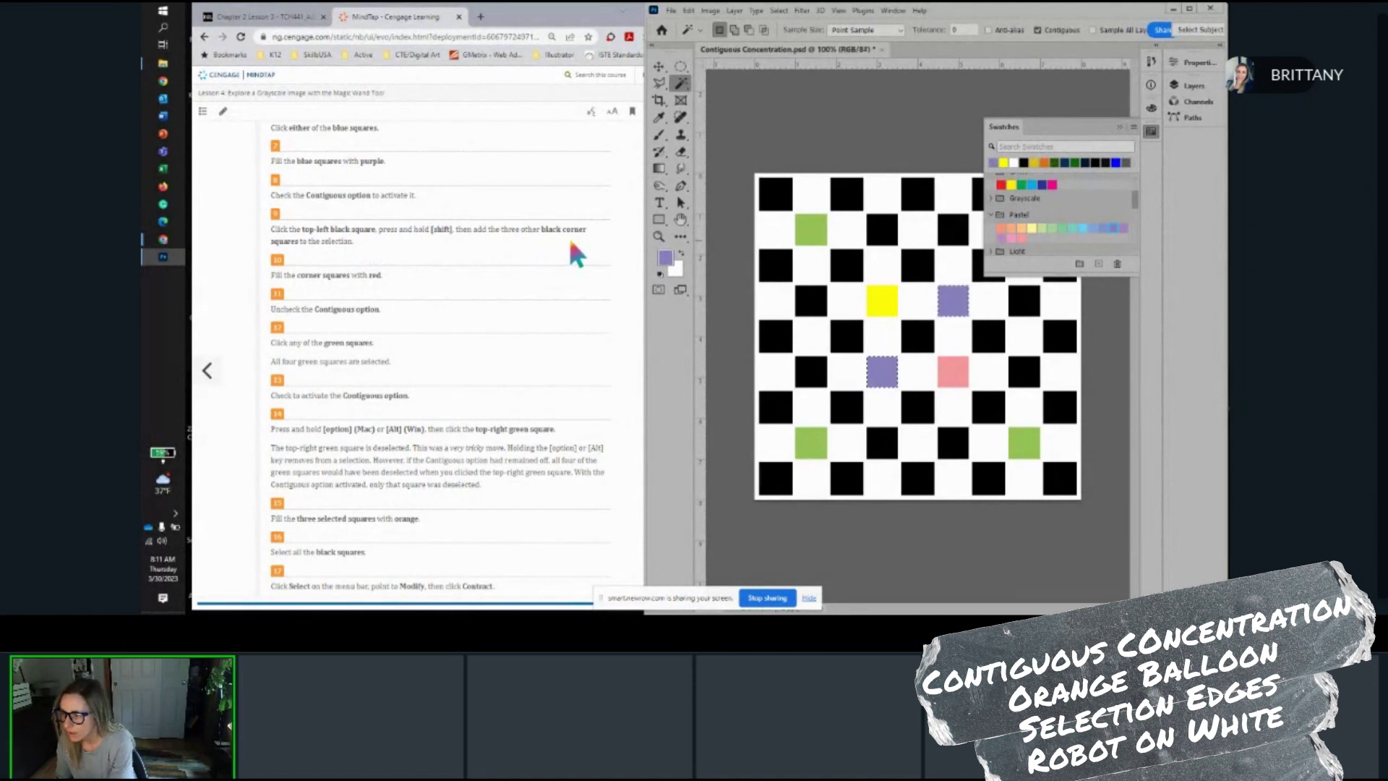
{"action": "left_click", "coordinate": [773, 192]}
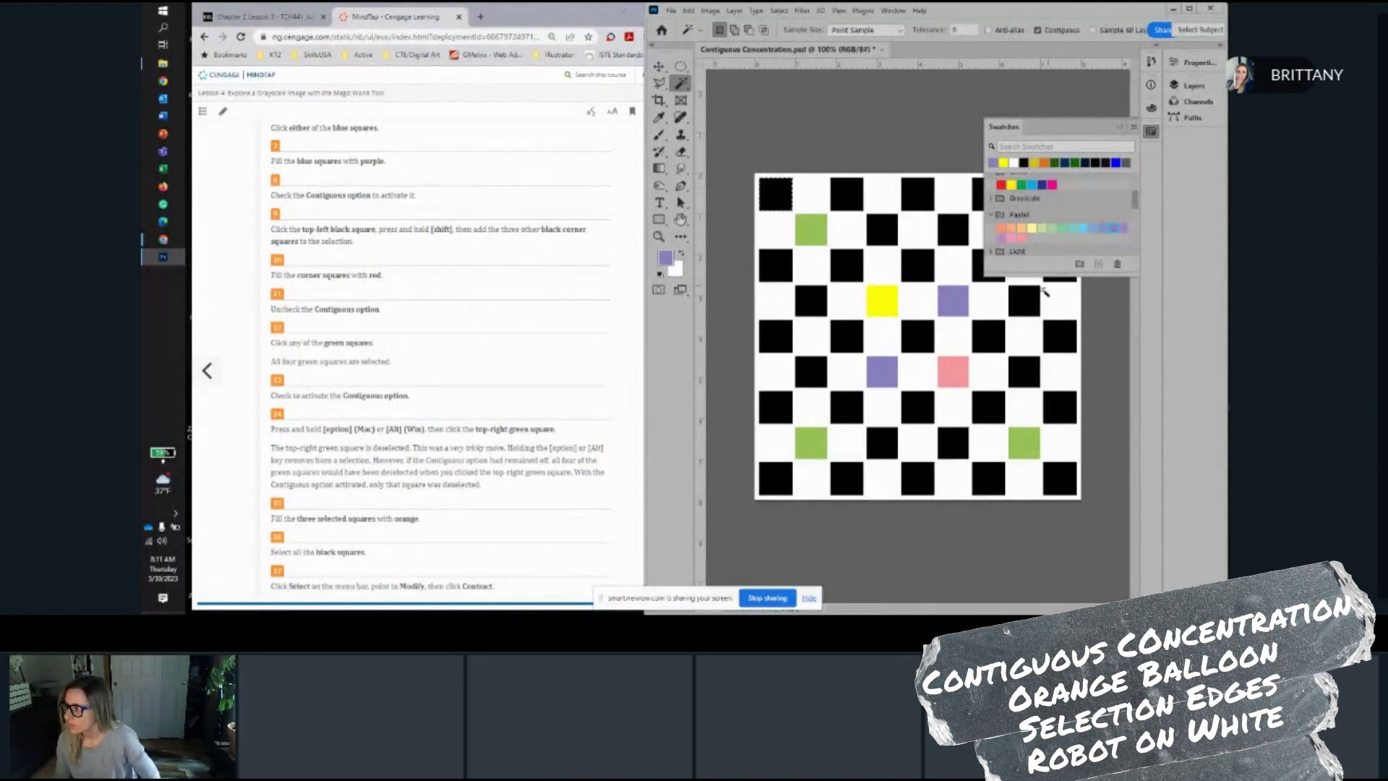
{"action": "left_click", "coordinate": [1119, 127]}
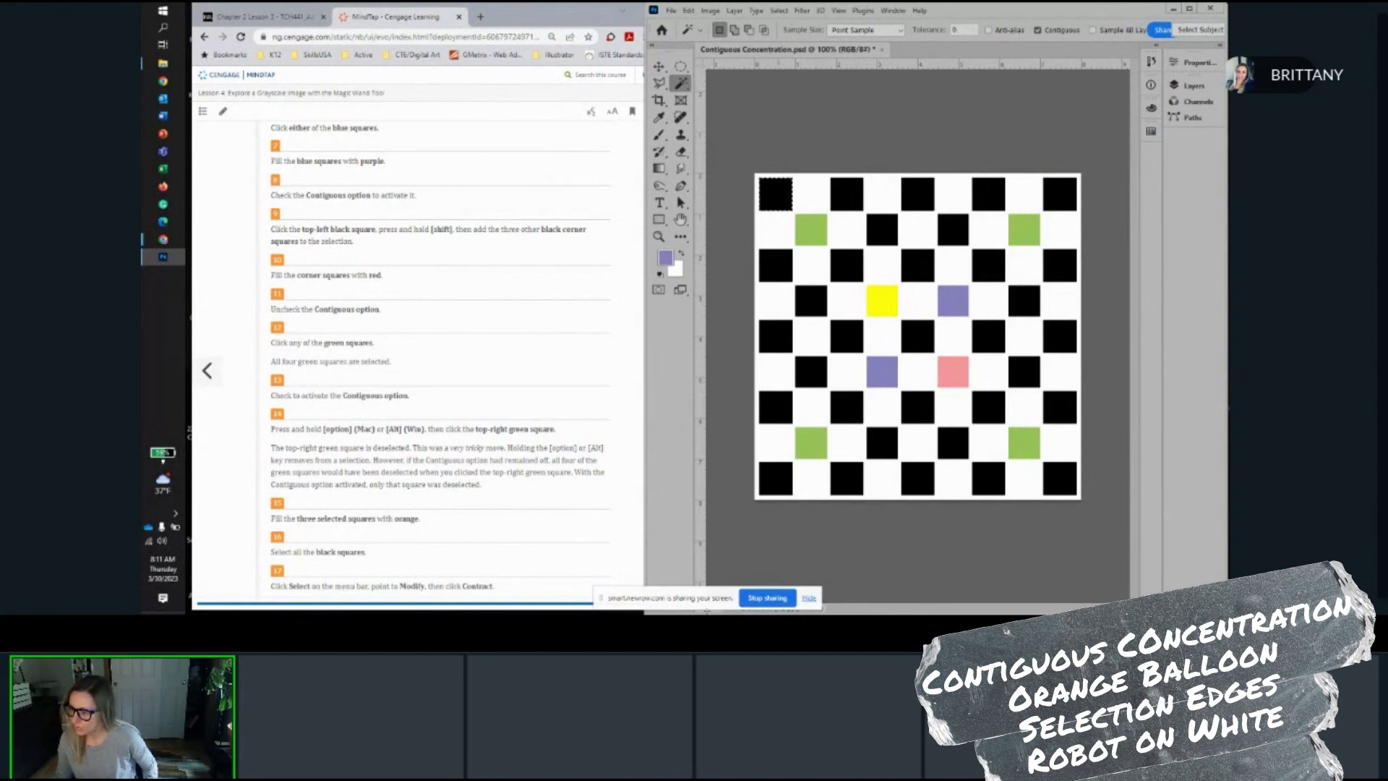
{"action": "key", "text": "shift"}
{"action": "left_click", "coordinate": [773, 489], "text": "shift"}
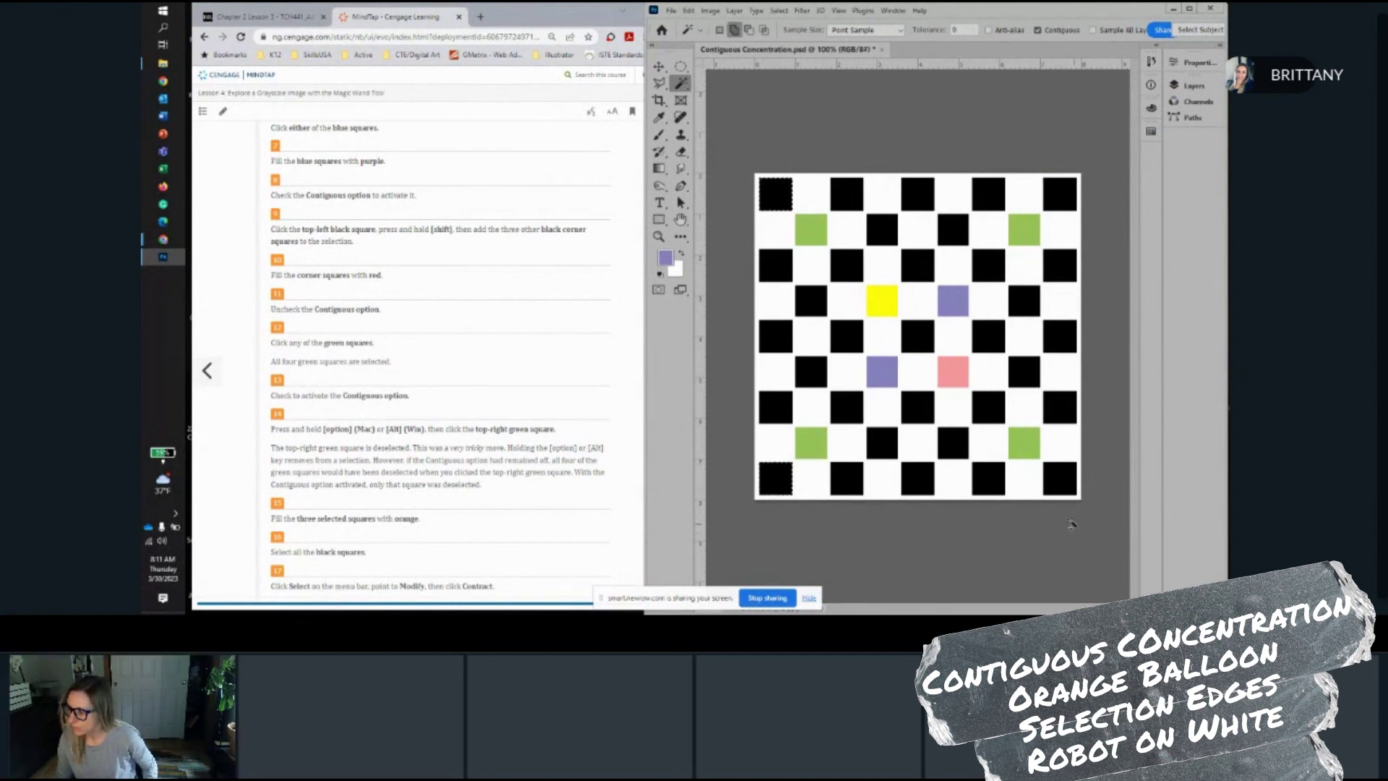
{"action": "left_click", "coordinate": [1060, 487], "text": "shift"}
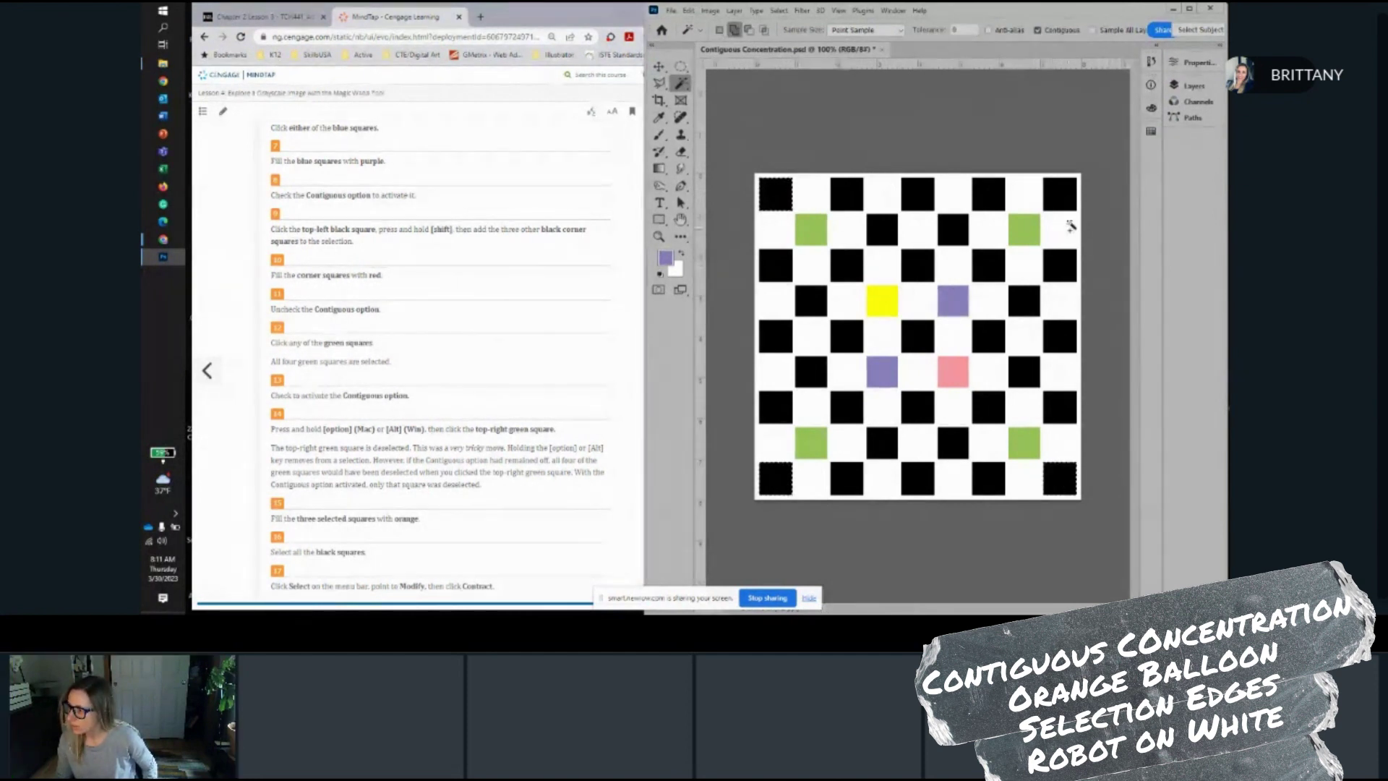
{"action": "left_click", "coordinate": [1060, 194], "text": "shift"}
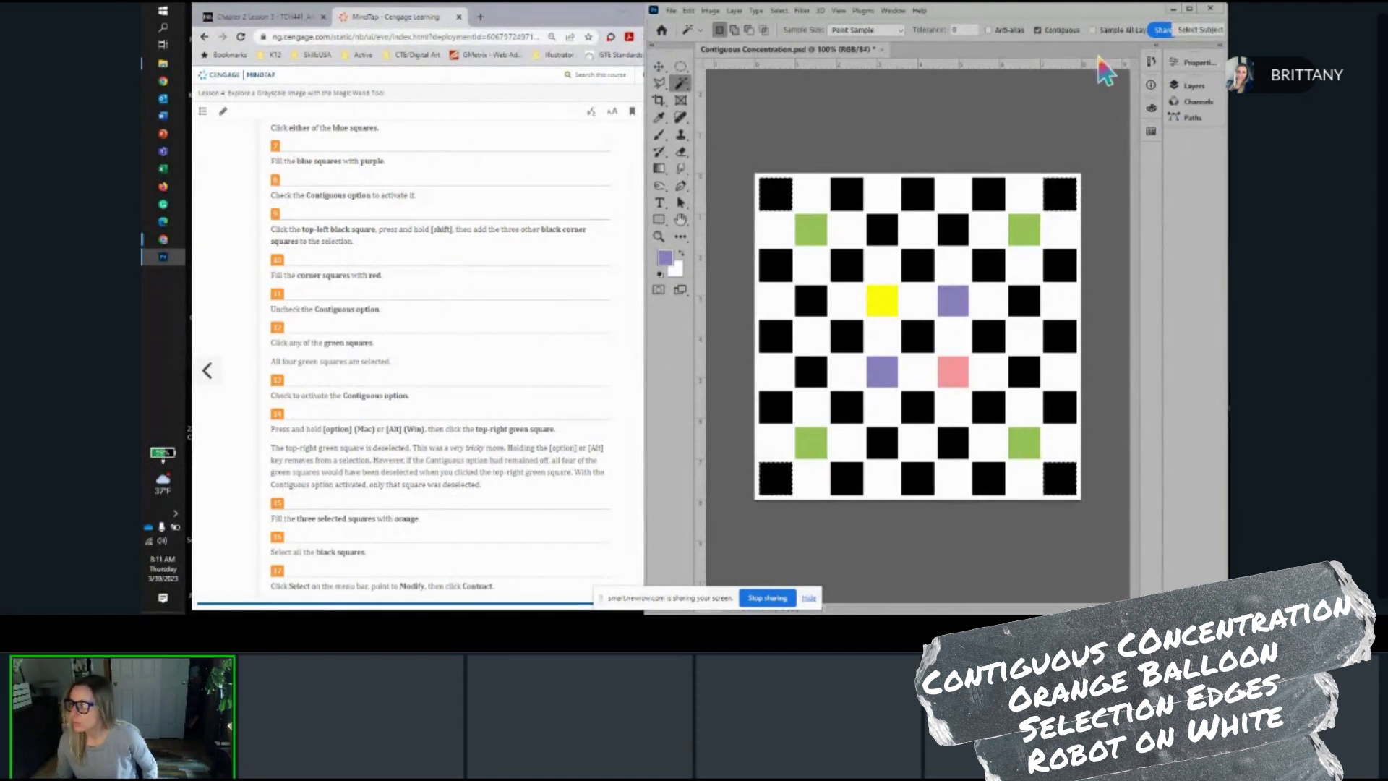
Fill the four selected corner squares with the magenta swatch from the CMYK group
{"action": "left_click", "coordinate": [1151, 129]}
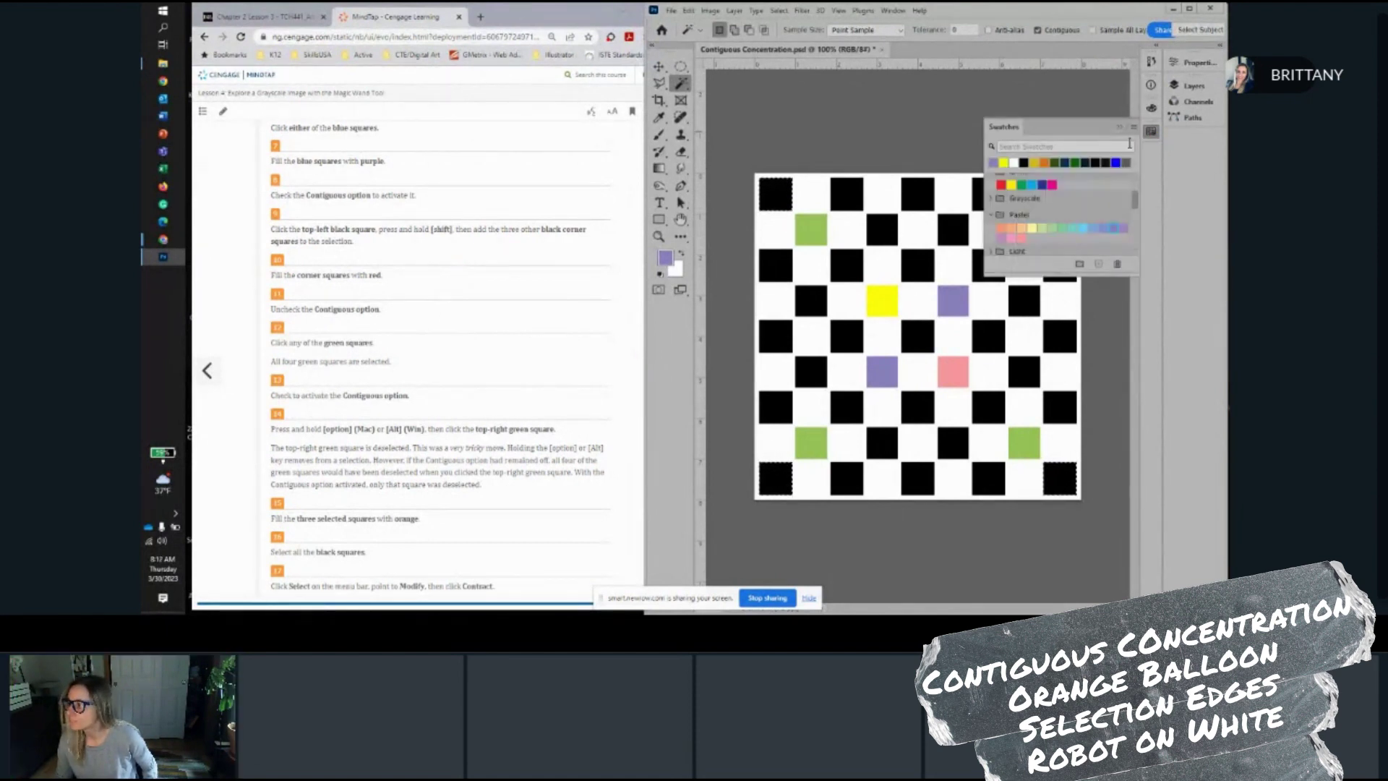
{"action": "left_click", "coordinate": [1053, 184]}
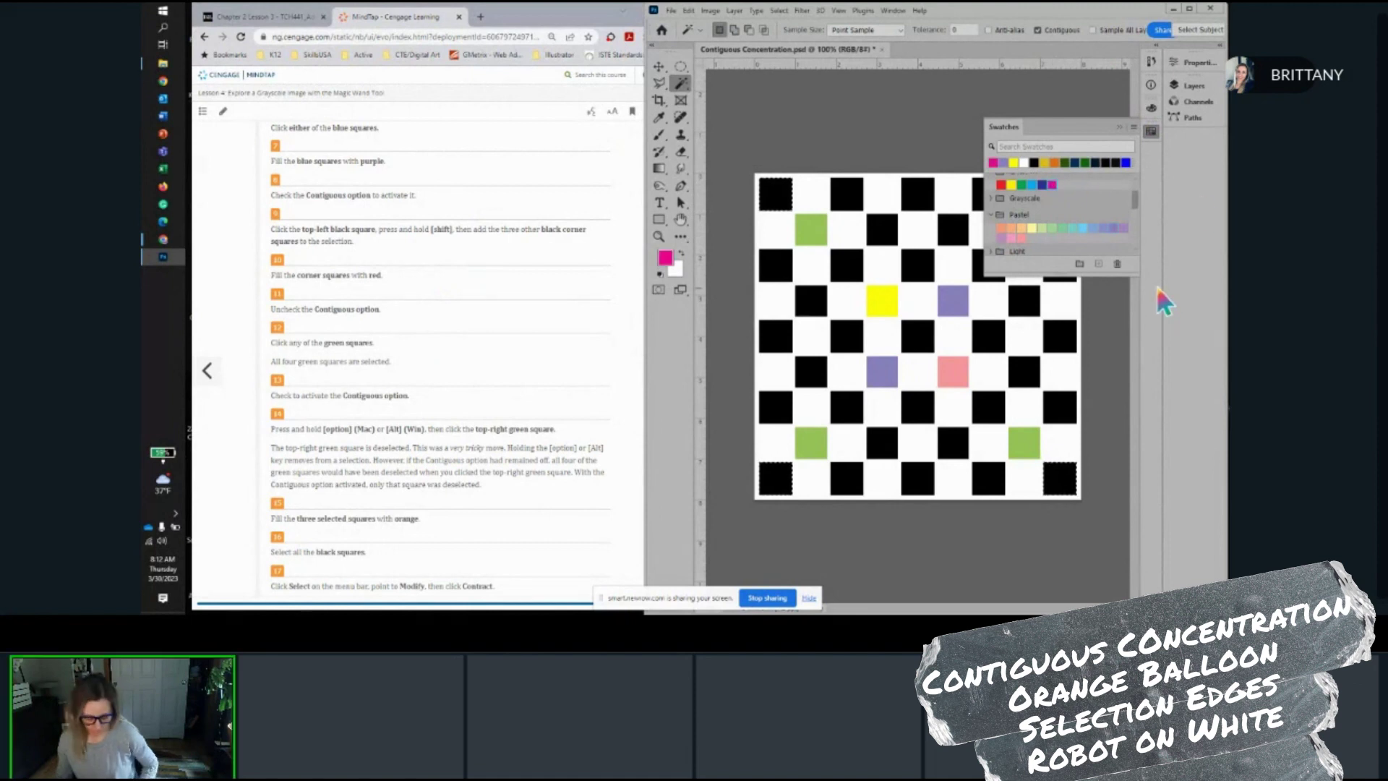
{"action": "key", "text": "alt+BackSpace"}
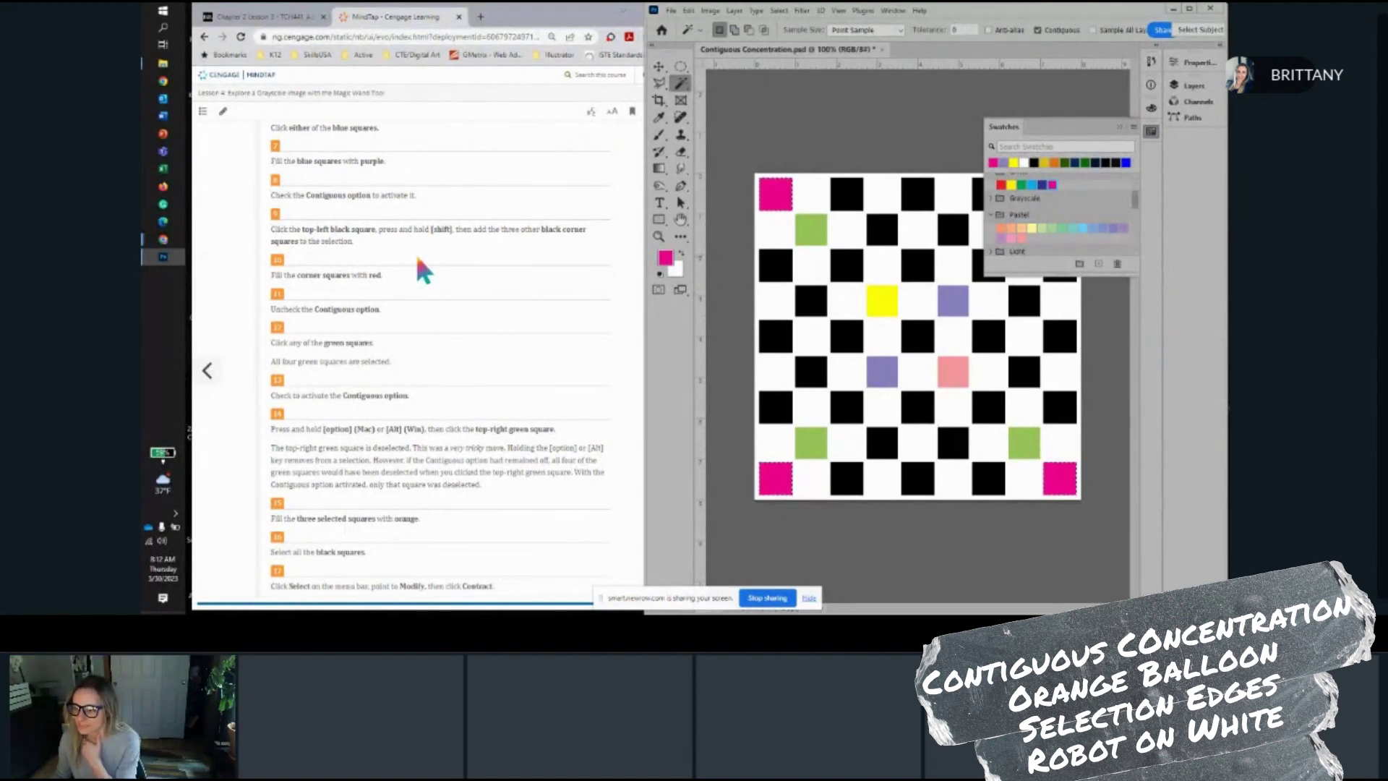
Select all green squares with Contiguous off and try to subtract the top-right green square from the selection
{"action": "scroll", "coordinate": [353, 282], "scroll_direction": "down", "scroll_amount": 1}
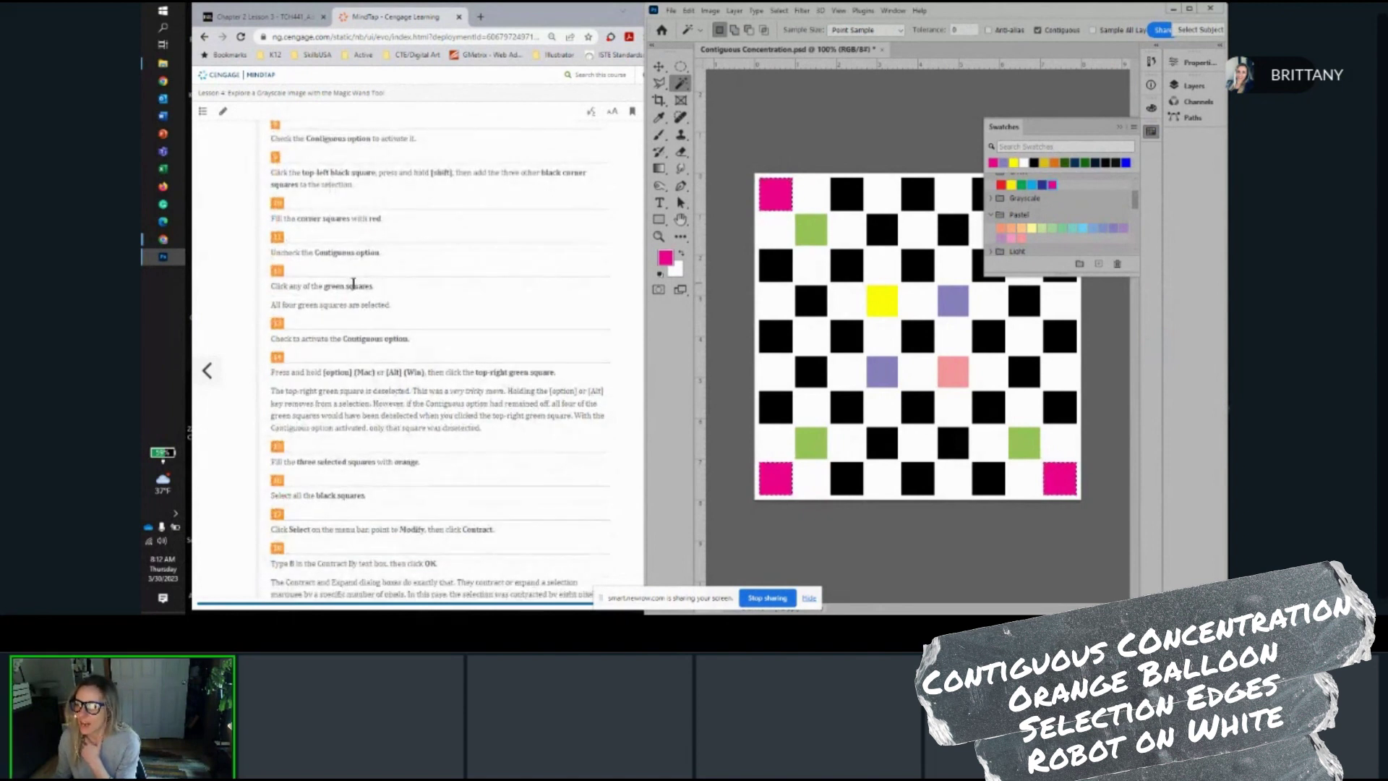
{"action": "left_click", "coordinate": [1038, 30]}
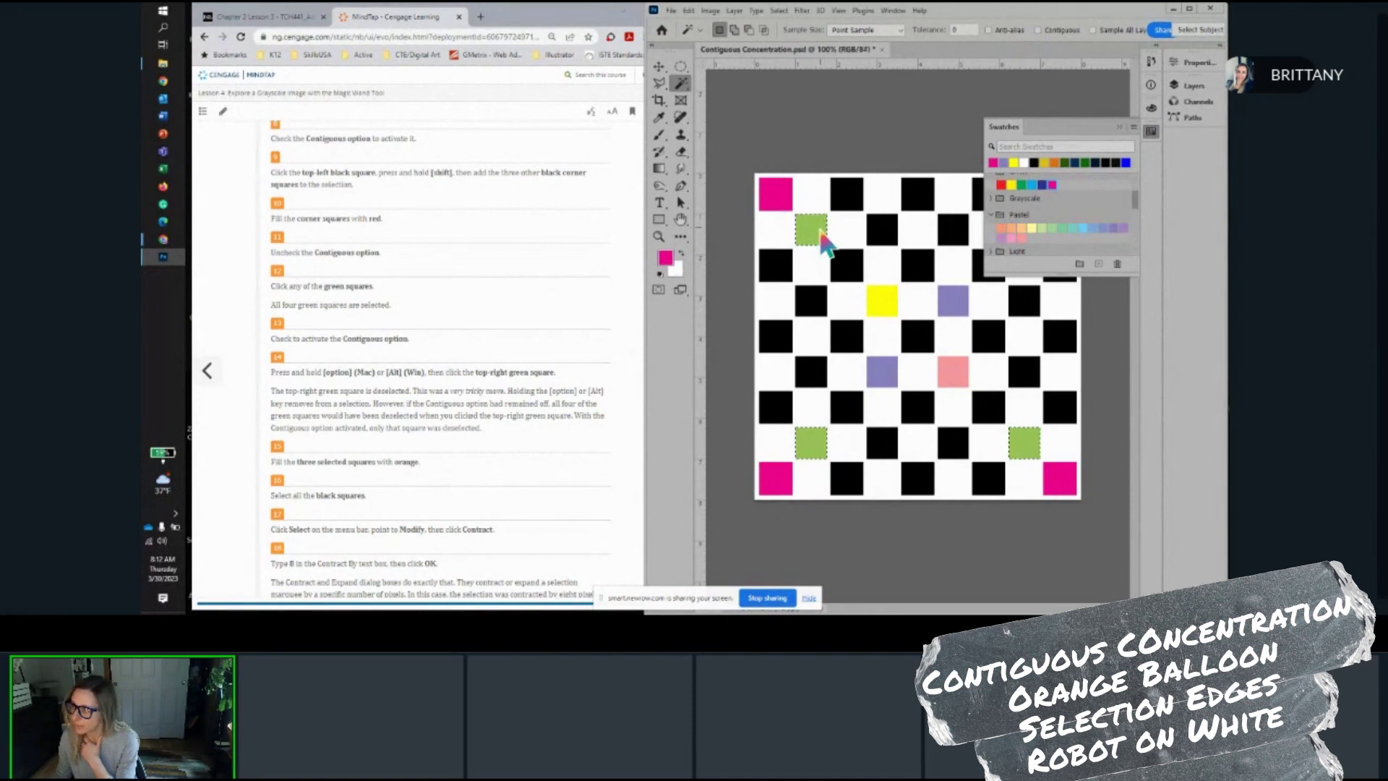
{"action": "scroll", "coordinate": [466, 362], "scroll_direction": "down", "scroll_amount": 1}
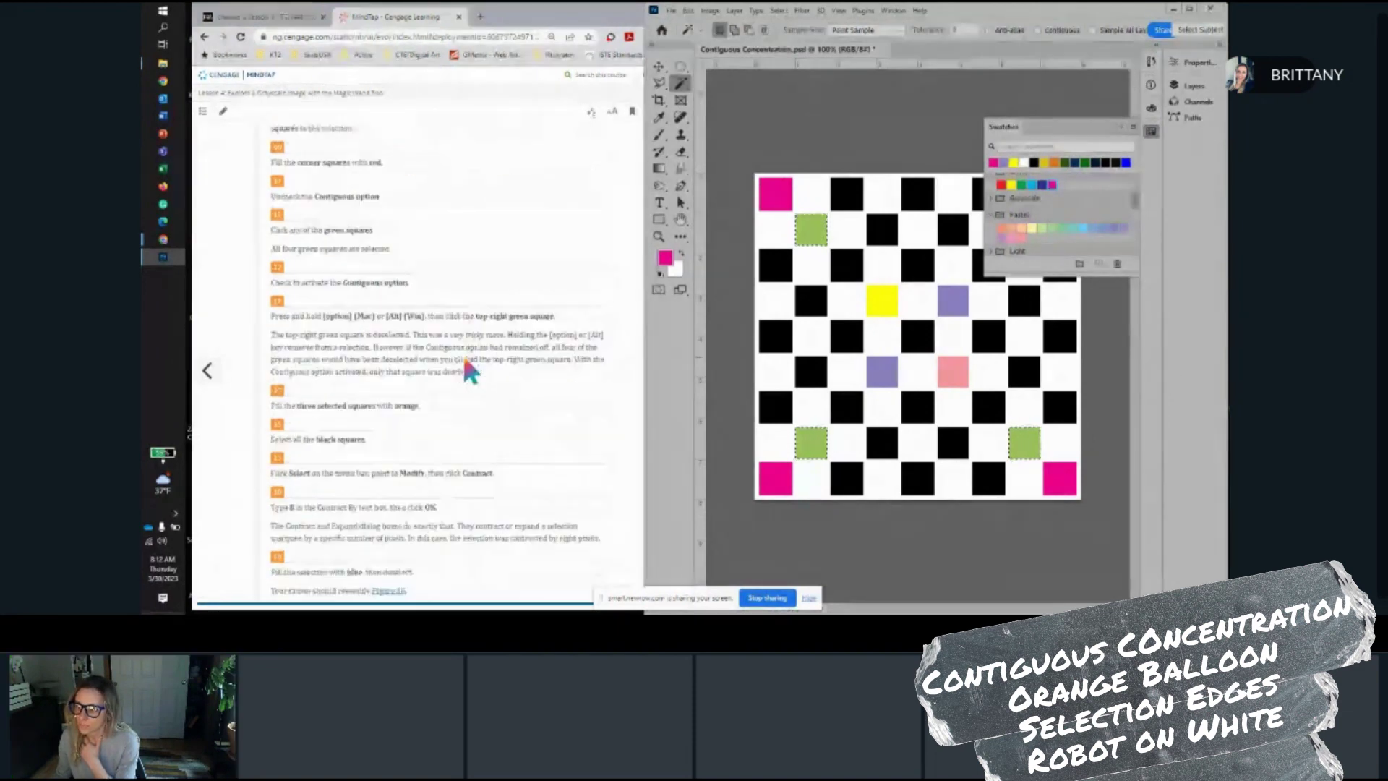
{"action": "scroll", "coordinate": [484, 282], "scroll_direction": "down", "scroll_amount": 1}
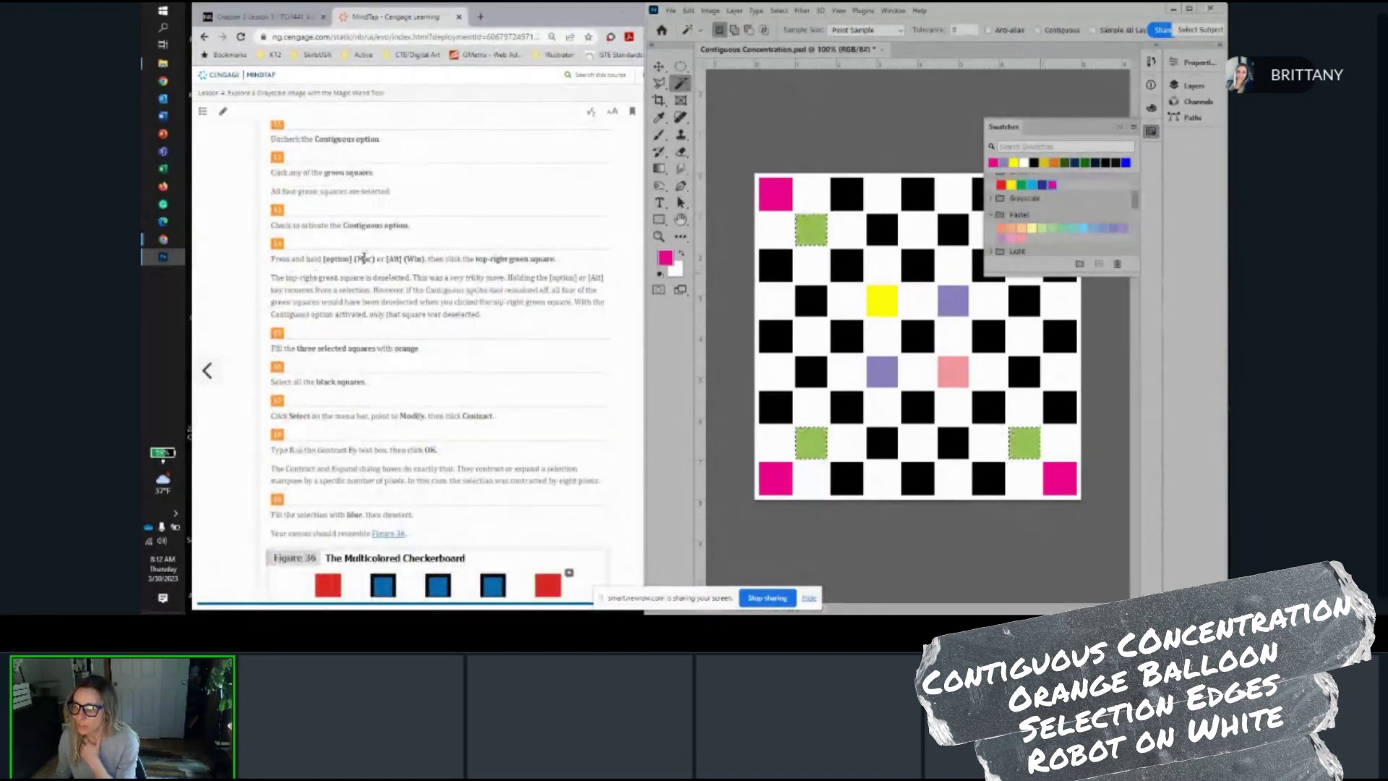
{"action": "left_click", "coordinate": [1122, 127]}
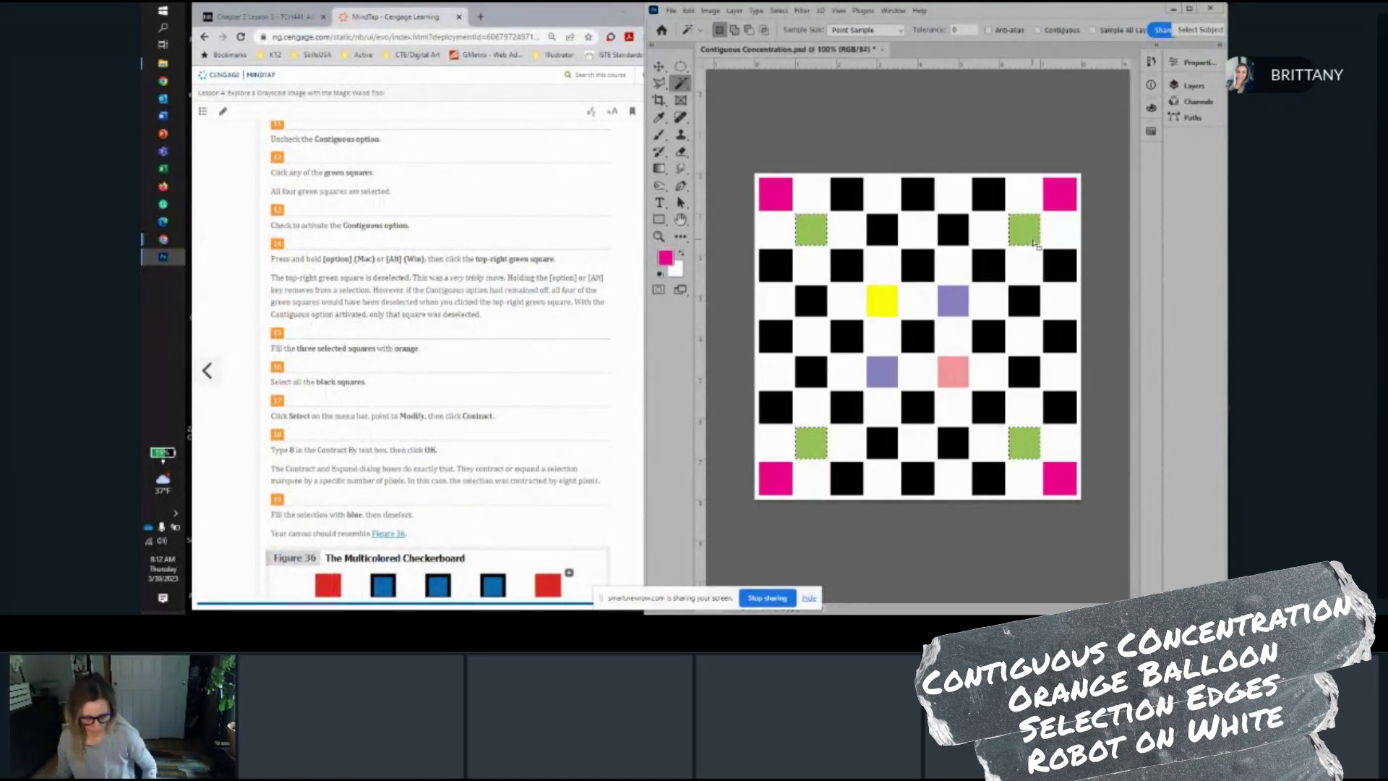
{"action": "key", "text": "alt"}
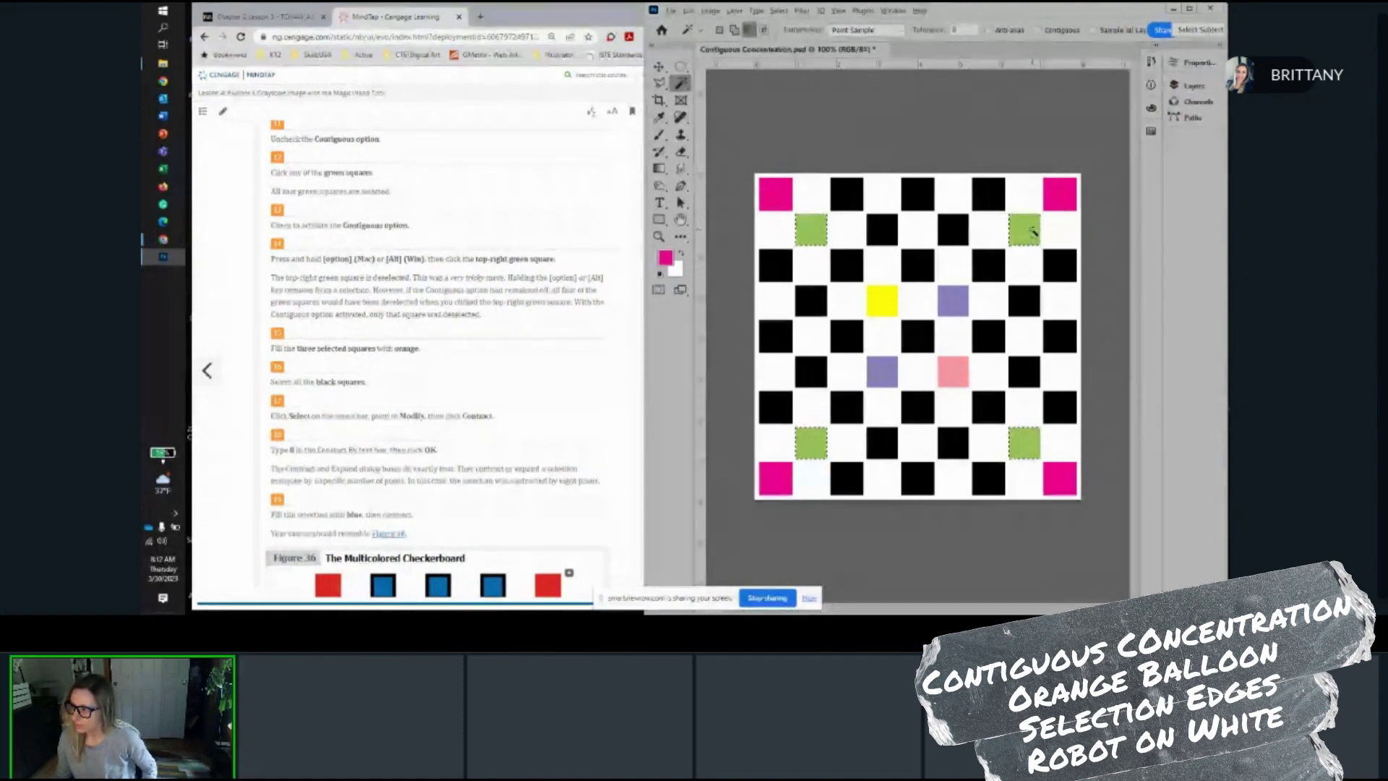
{"action": "left_click", "coordinate": [1032, 230], "text": "alt"}
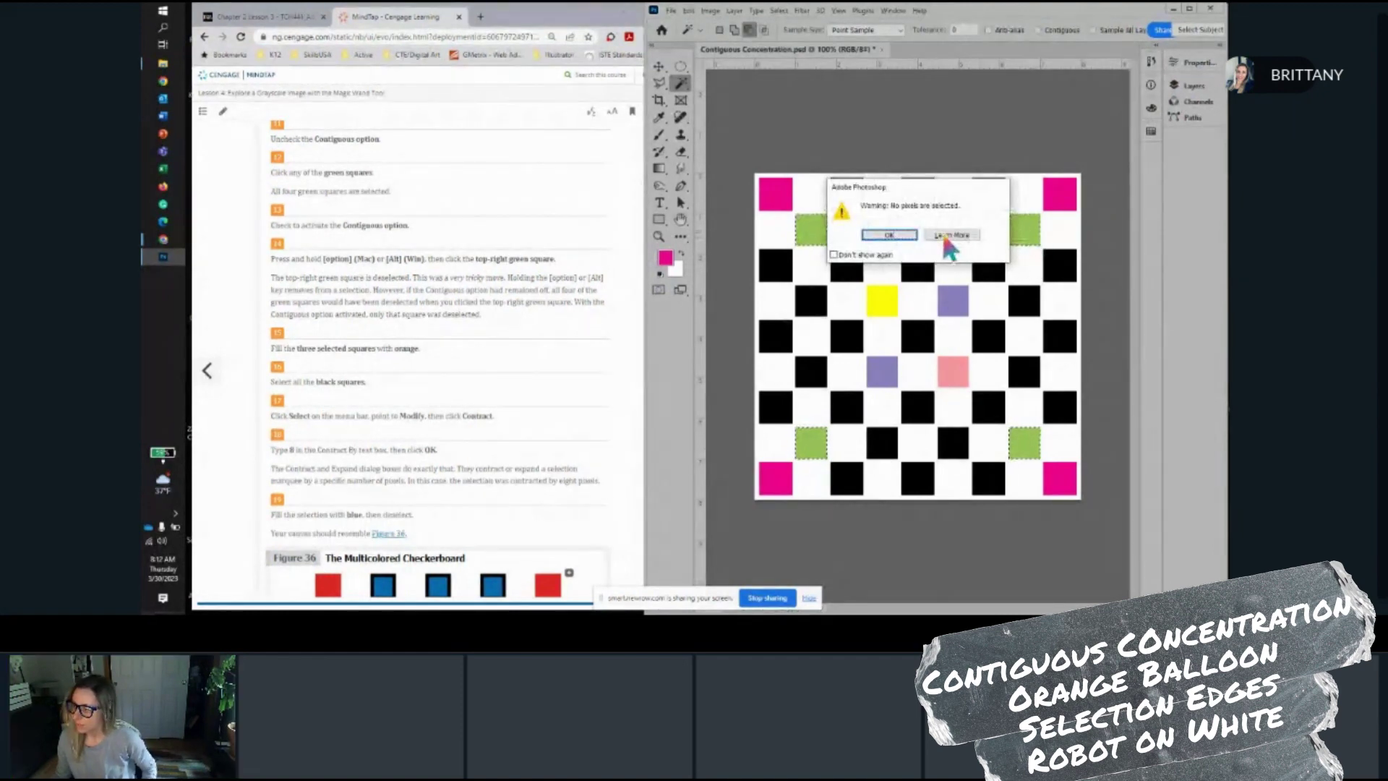
{"action": "left_click", "coordinate": [894, 235]}
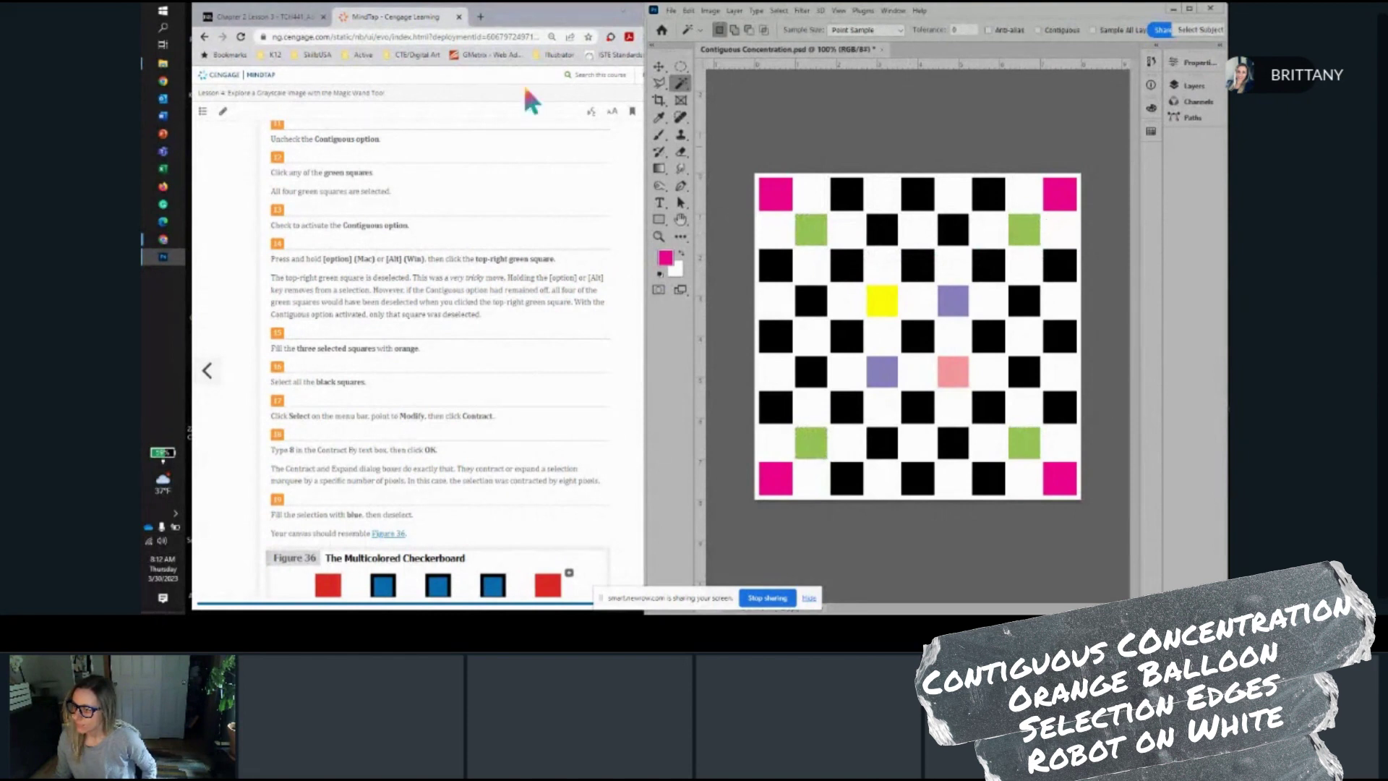
Reselect all four green squares with Contiguous off, turn Contiguous on, and subtract the top-right green square from the selection
{"action": "scroll", "coordinate": [540, 258], "scroll_direction": "up", "scroll_amount": 1}
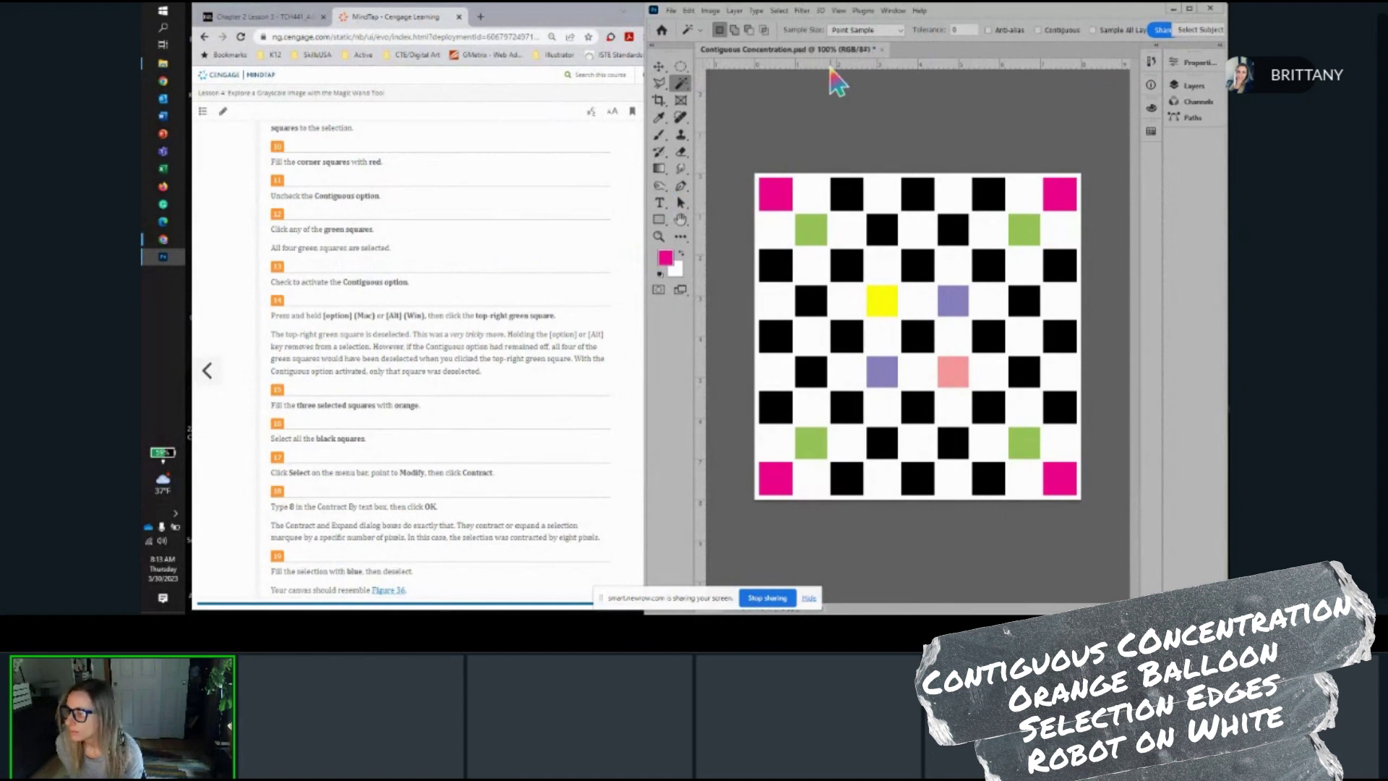
{"action": "left_click", "coordinate": [1038, 30]}
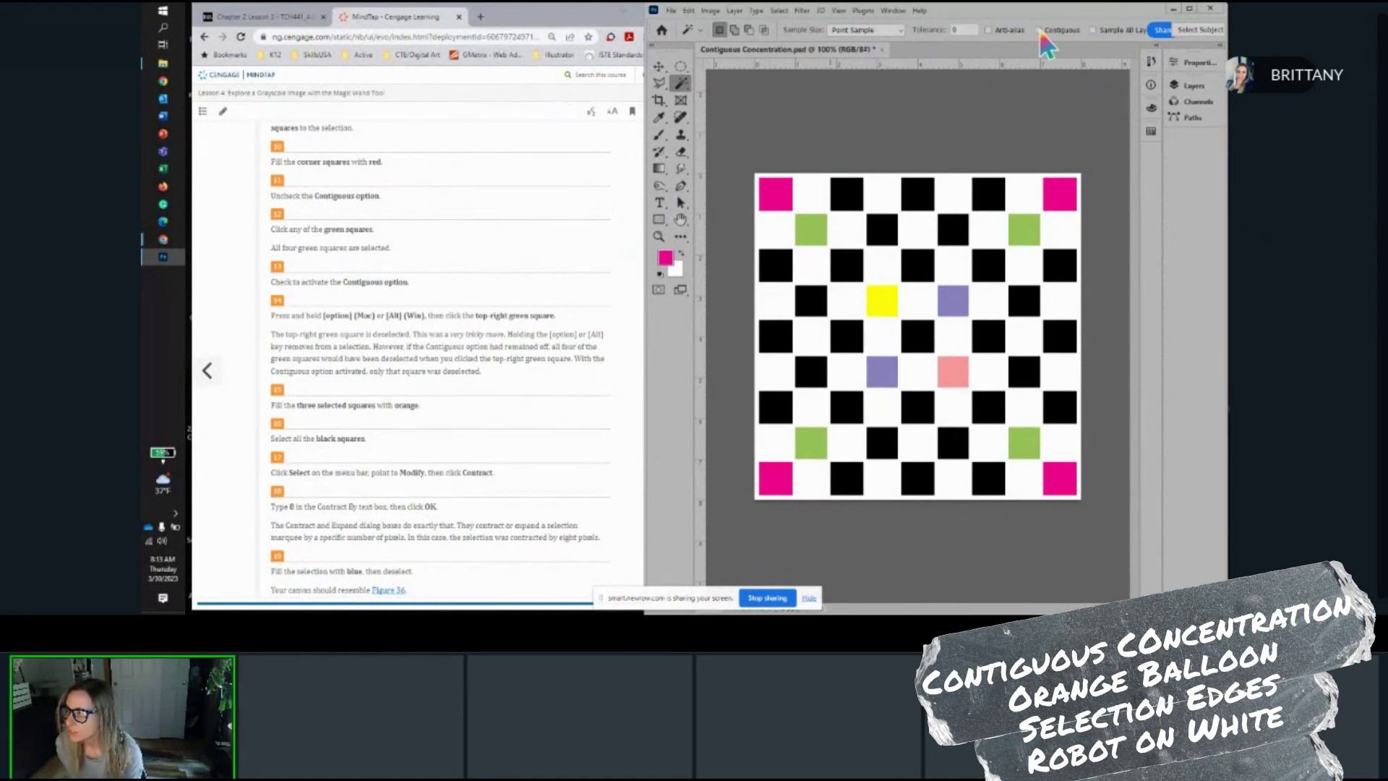
{"action": "left_click", "coordinate": [811, 230]}
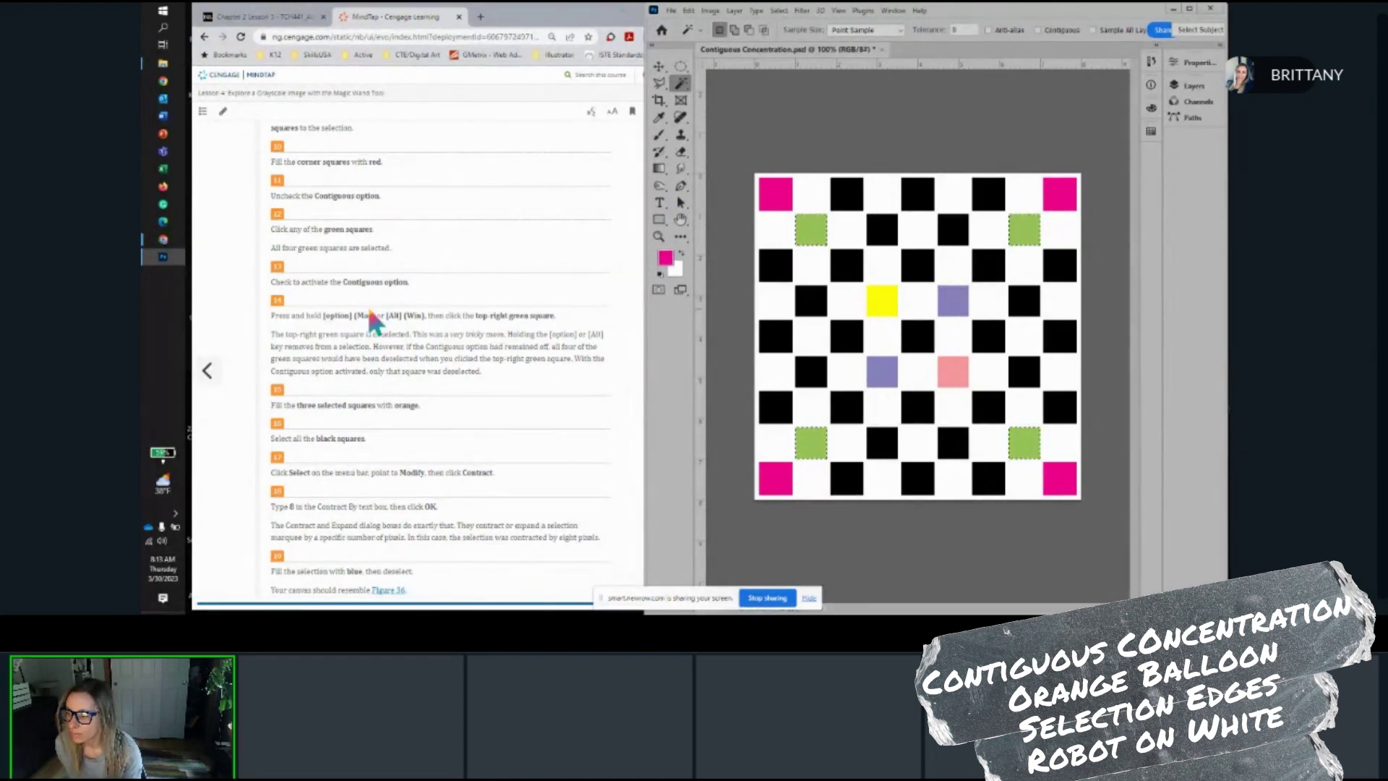
{"action": "left_click", "coordinate": [1038, 30]}
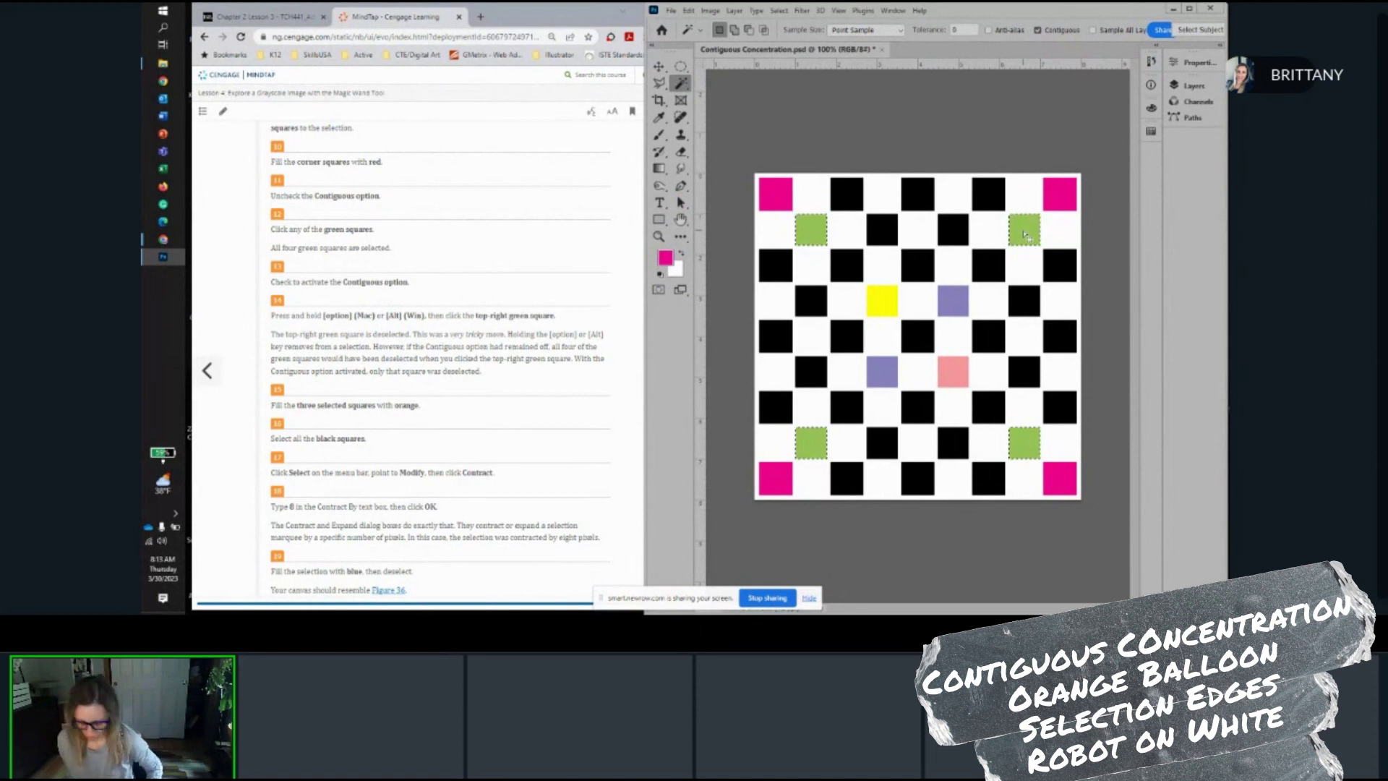
{"action": "key", "text": "alt"}
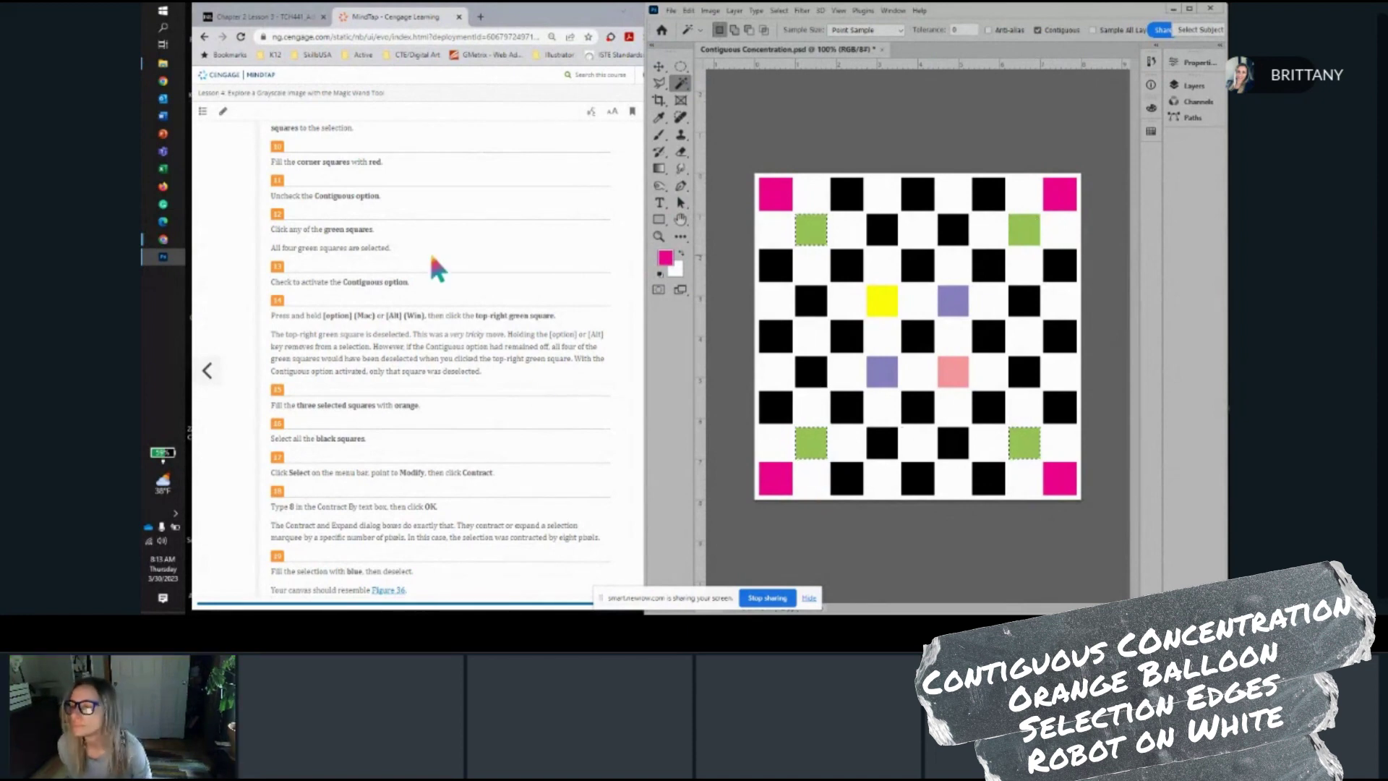
Fill the three selected green squares with the light orange swatch from the Pastel group
{"action": "scroll", "coordinate": [432, 257], "scroll_direction": "down", "scroll_amount": 3}
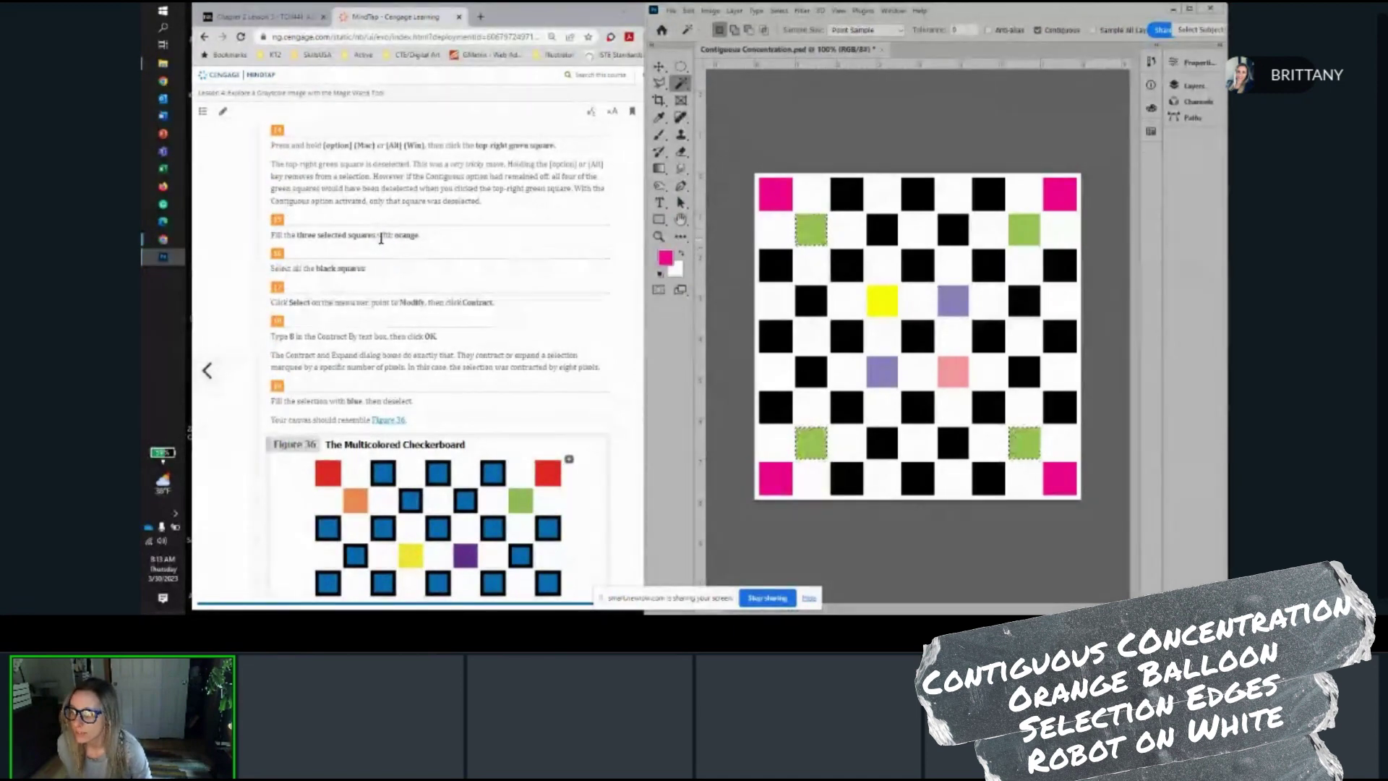
{"action": "left_click", "coordinate": [1151, 132]}
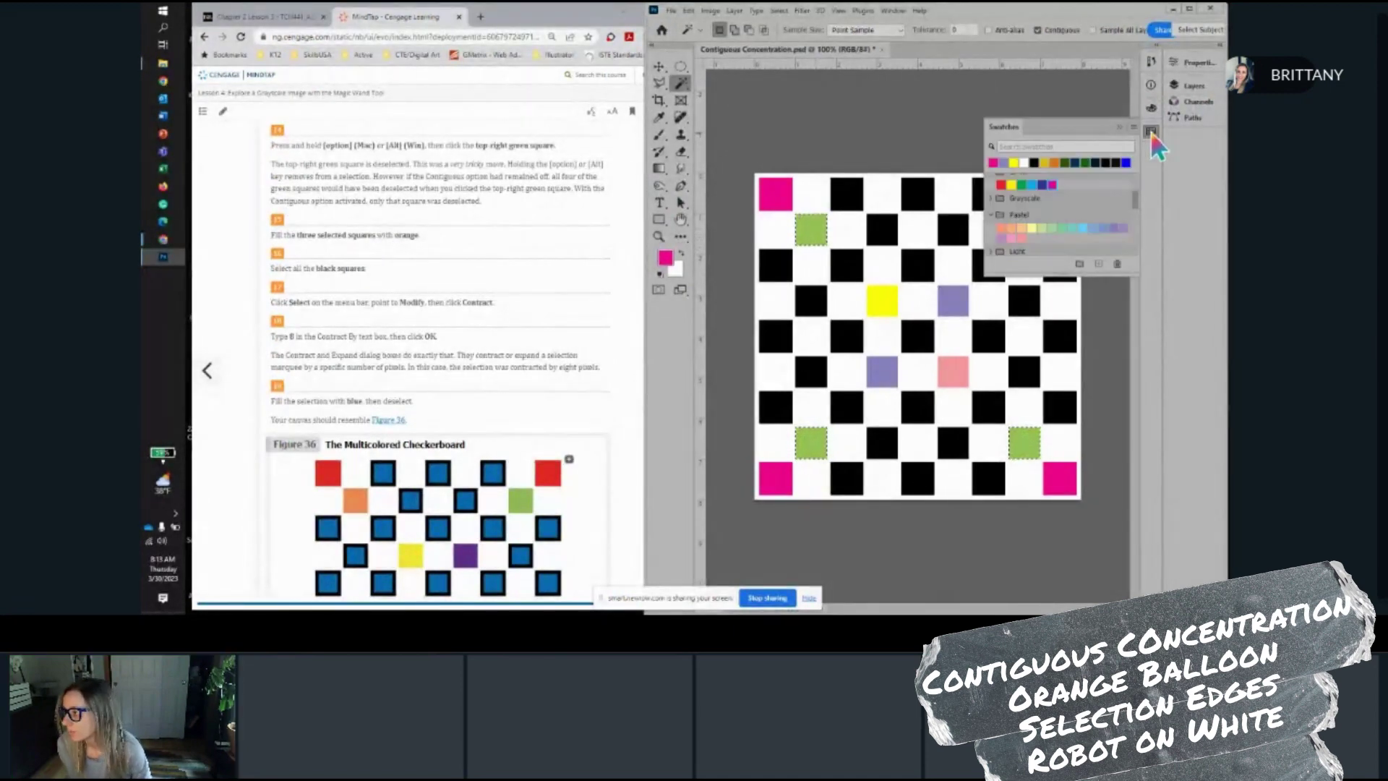
{"action": "left_click", "coordinate": [1003, 227]}
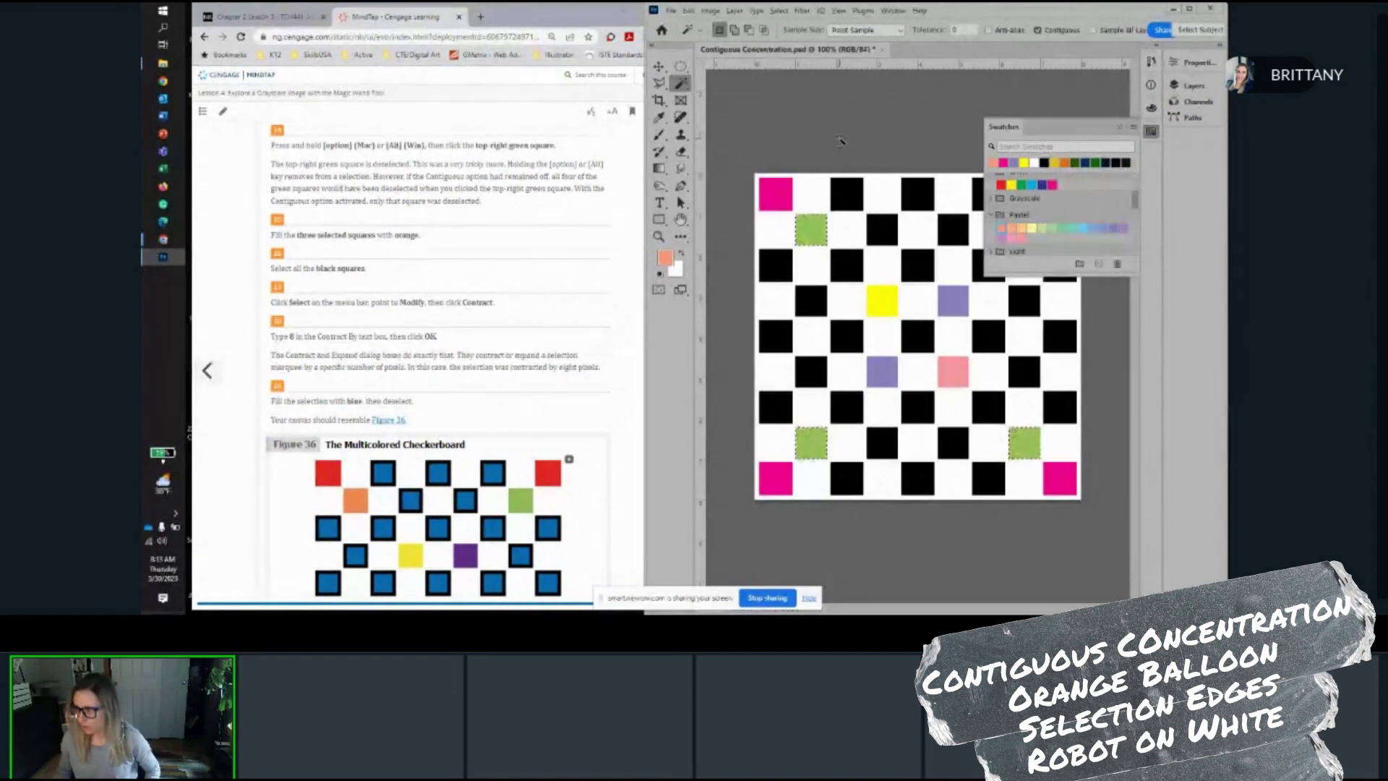
{"action": "key", "text": "alt+BackSpace"}
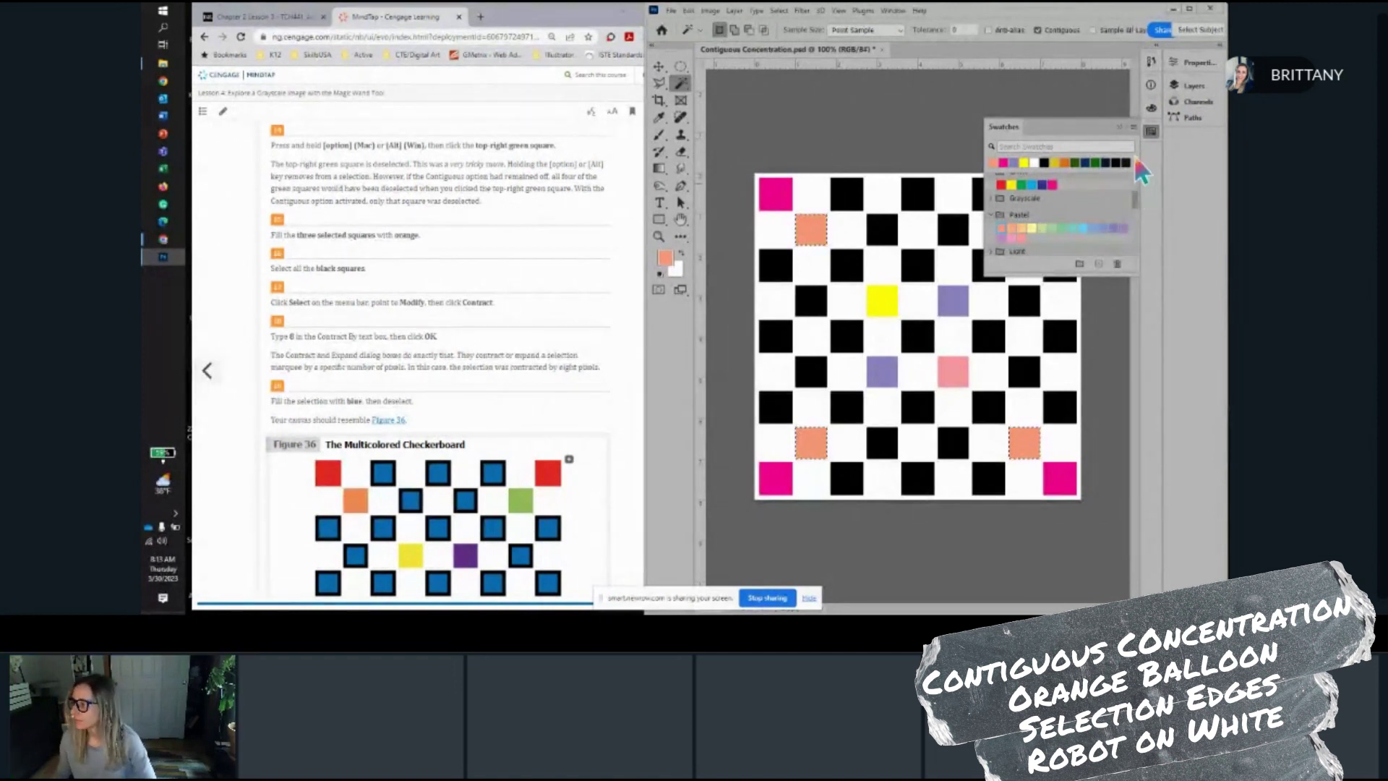
{"action": "left_click", "coordinate": [1119, 128]}
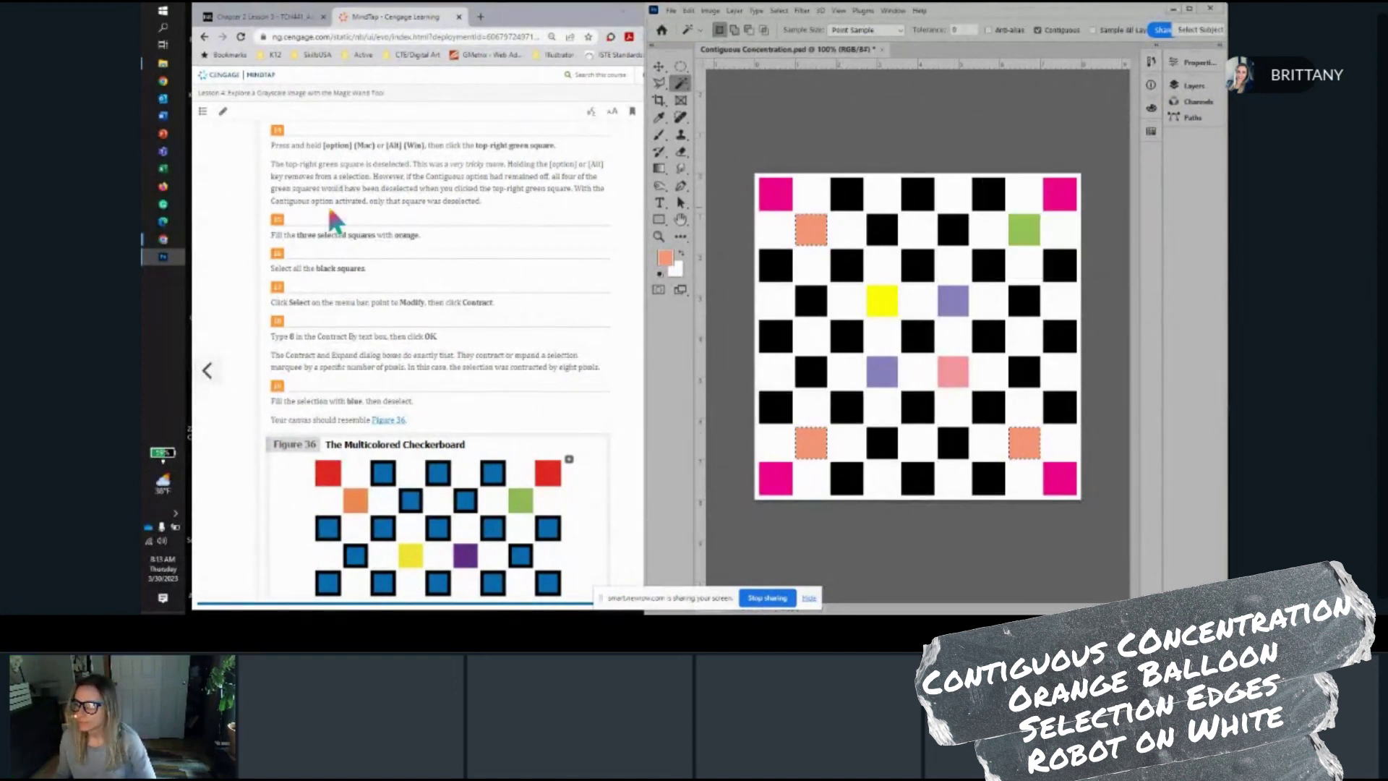
Turn Contiguous off and select all the black squares of the checkerboard with the Magic Wand
{"action": "scroll", "coordinate": [358, 271], "scroll_direction": "down", "scroll_amount": 1}
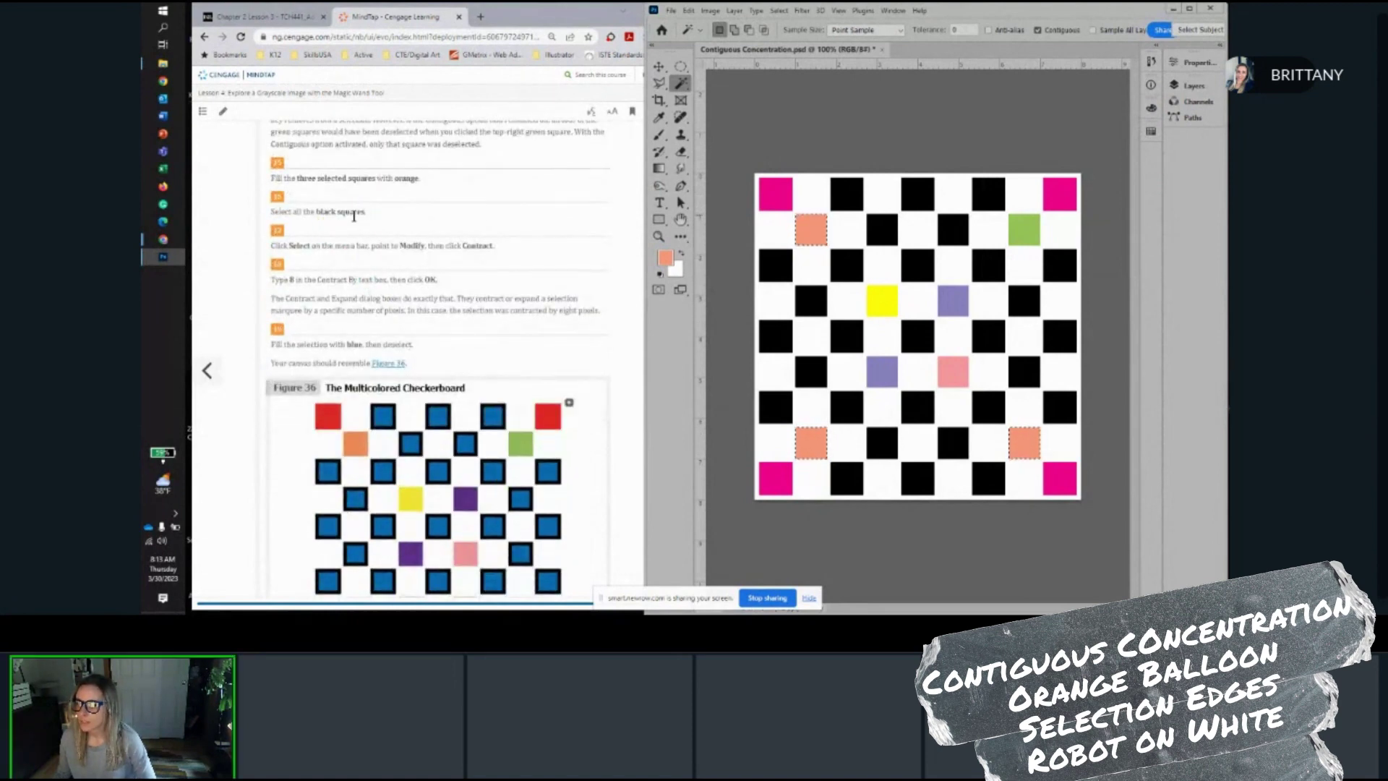
{"action": "left_click", "coordinate": [850, 194]}
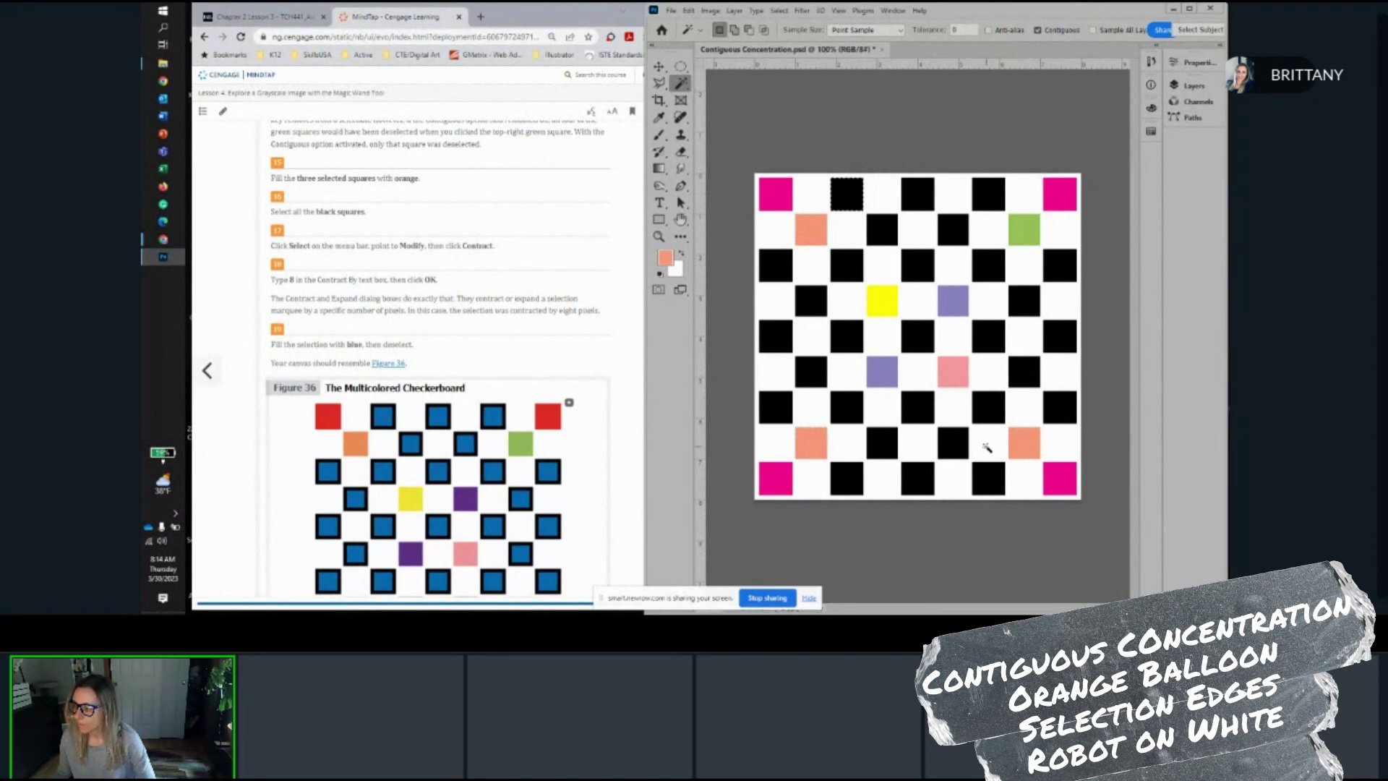
{"action": "left_click", "coordinate": [1033, 376]}
{"action": "left_click", "coordinate": [1038, 29]}
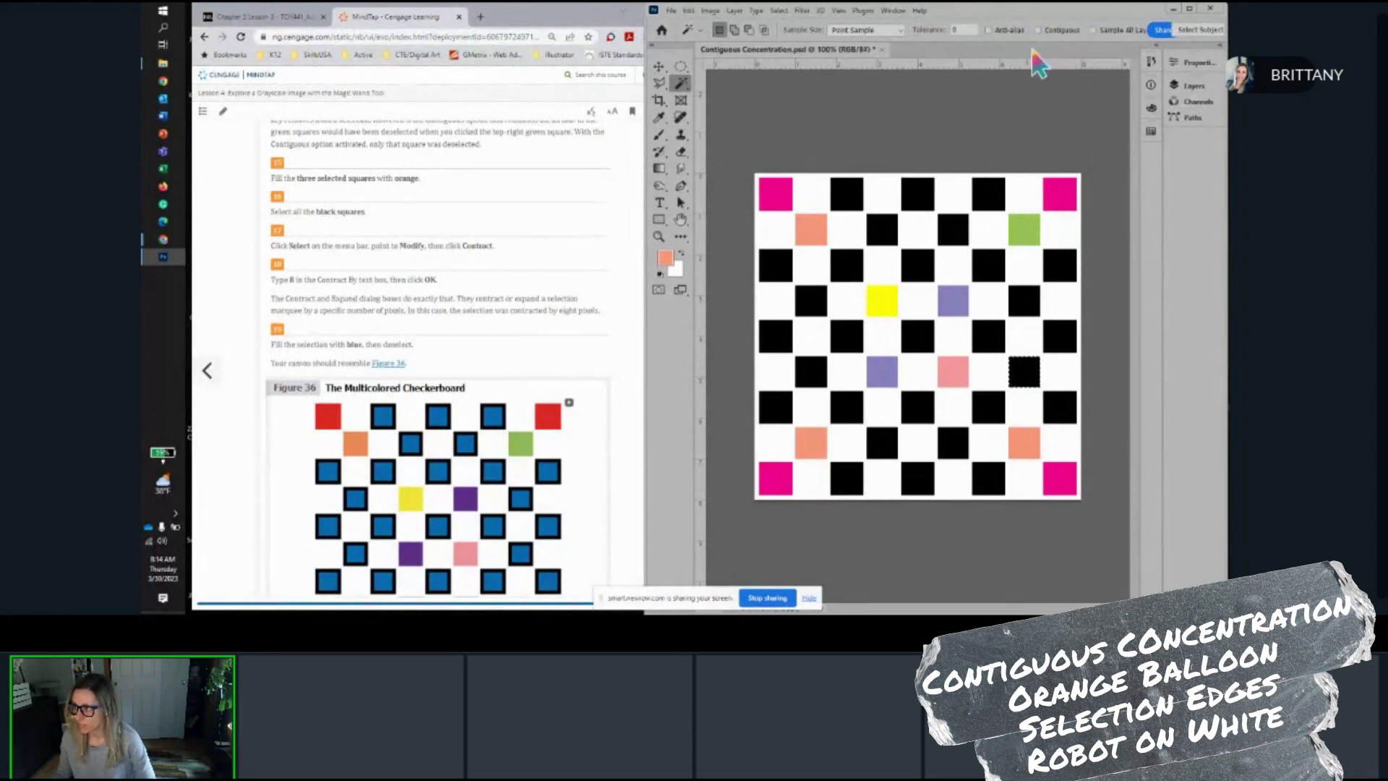
{"action": "left_click", "coordinate": [838, 189]}
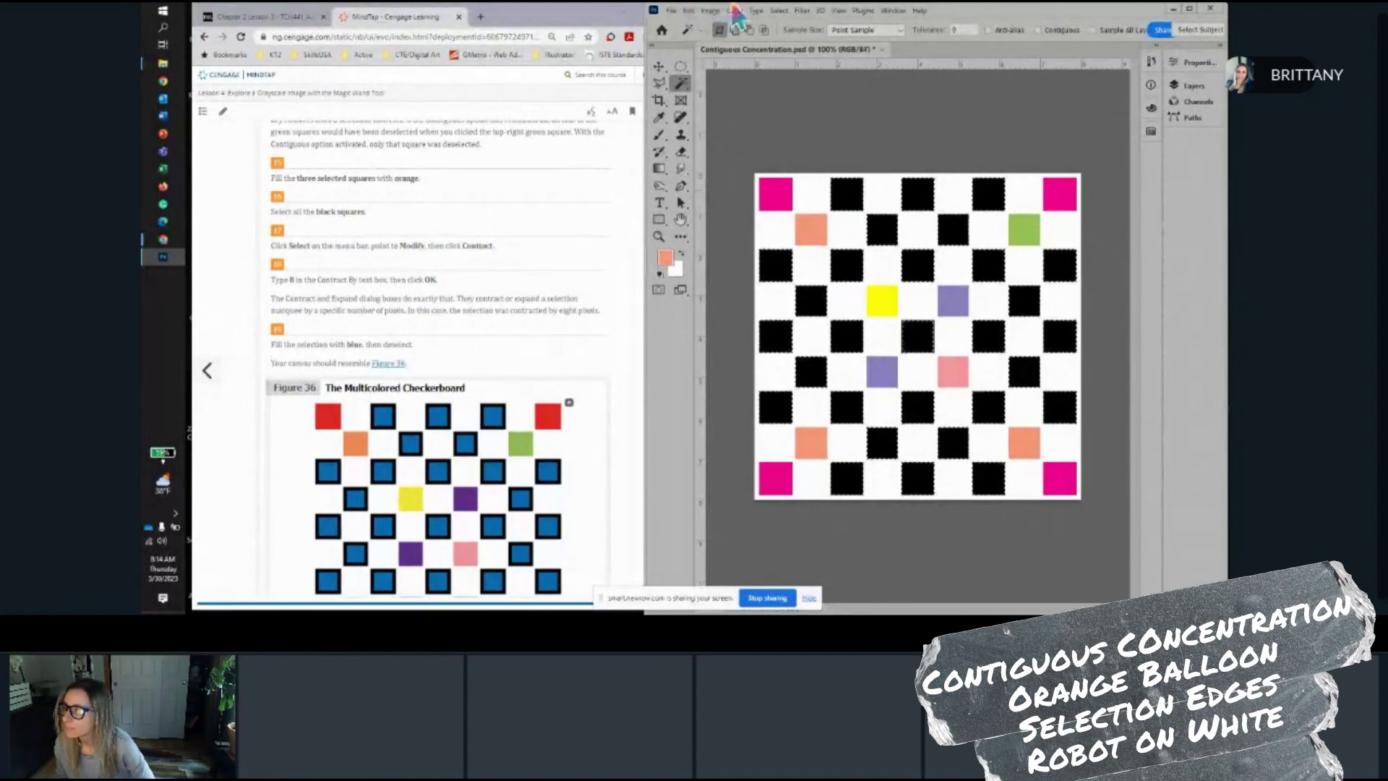
Contract the selection of black squares by 8 pixels
{"action": "left_click", "coordinate": [779, 11]}
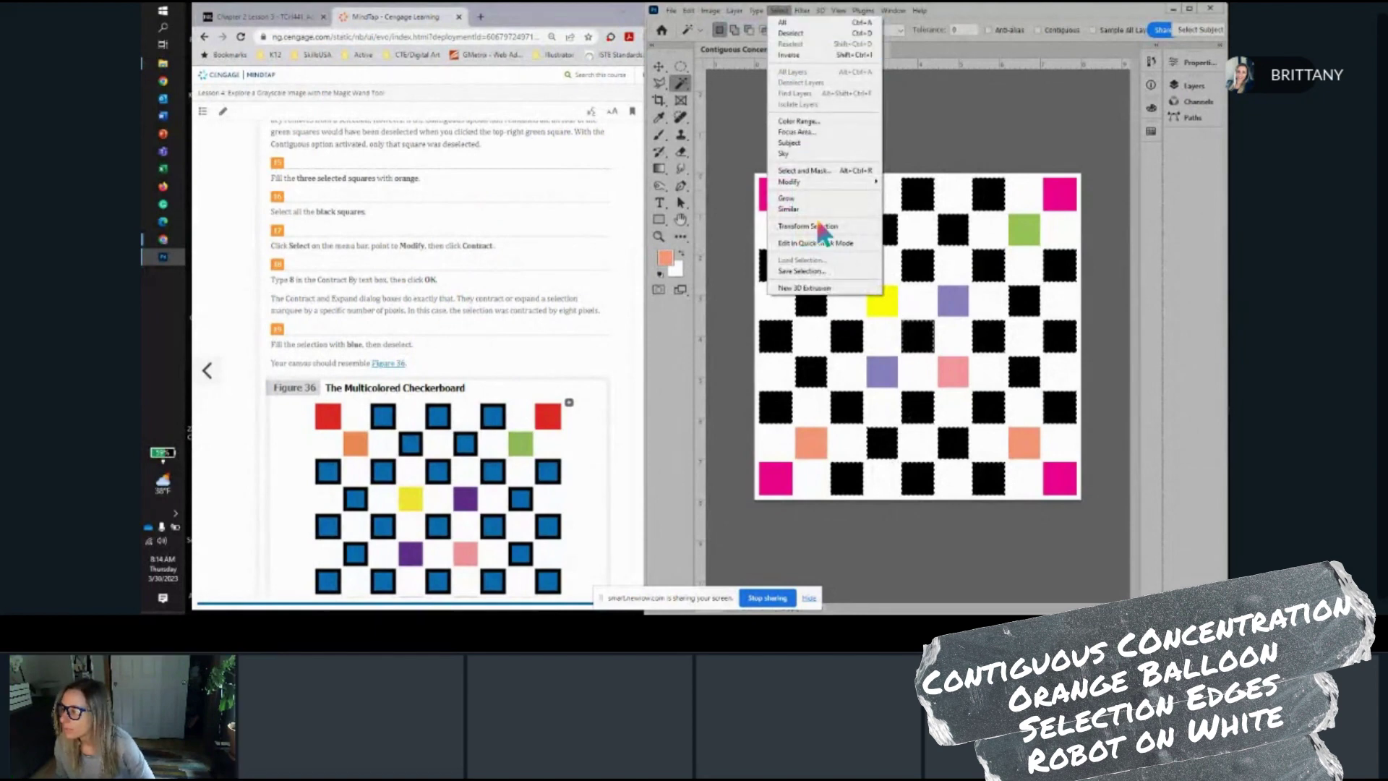
{"action": "mouse_move", "coordinate": [827, 180]}
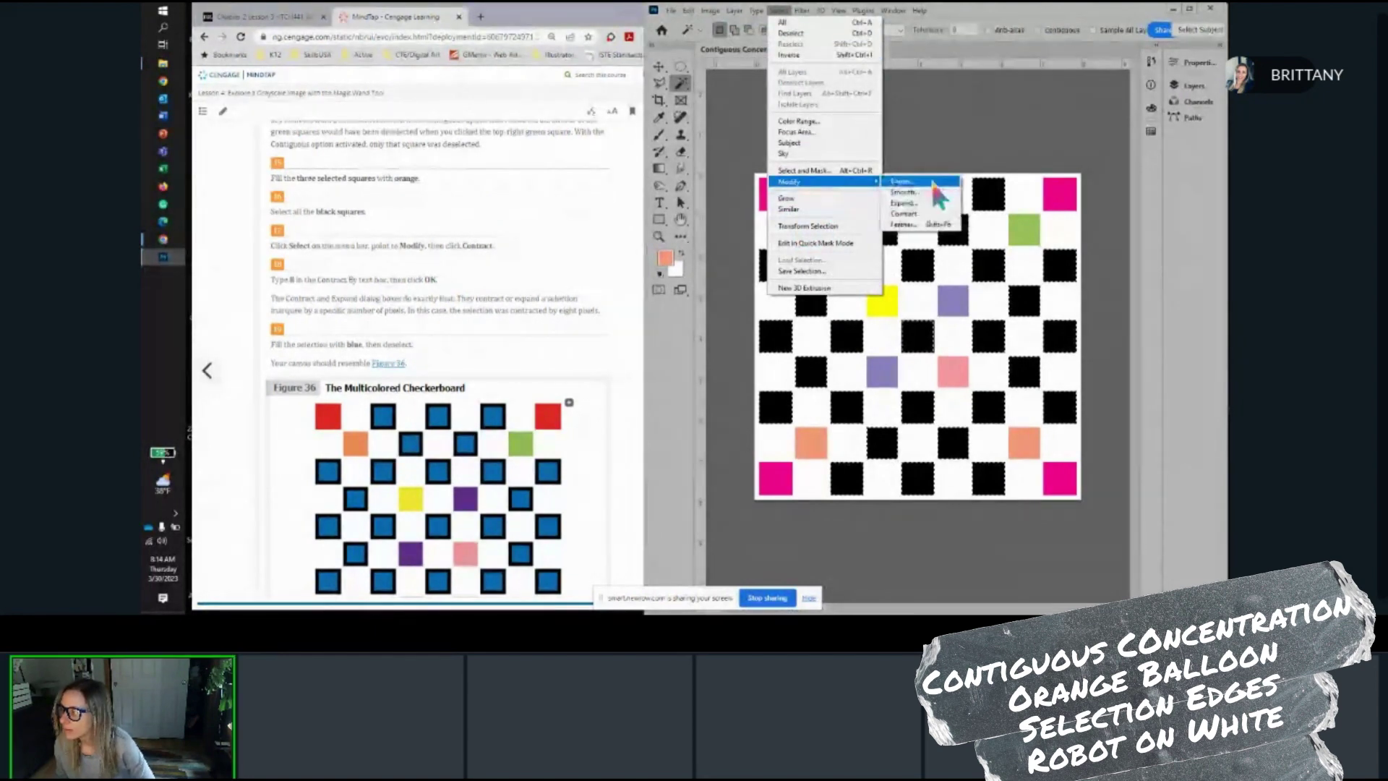
{"action": "left_click", "coordinate": [929, 214]}
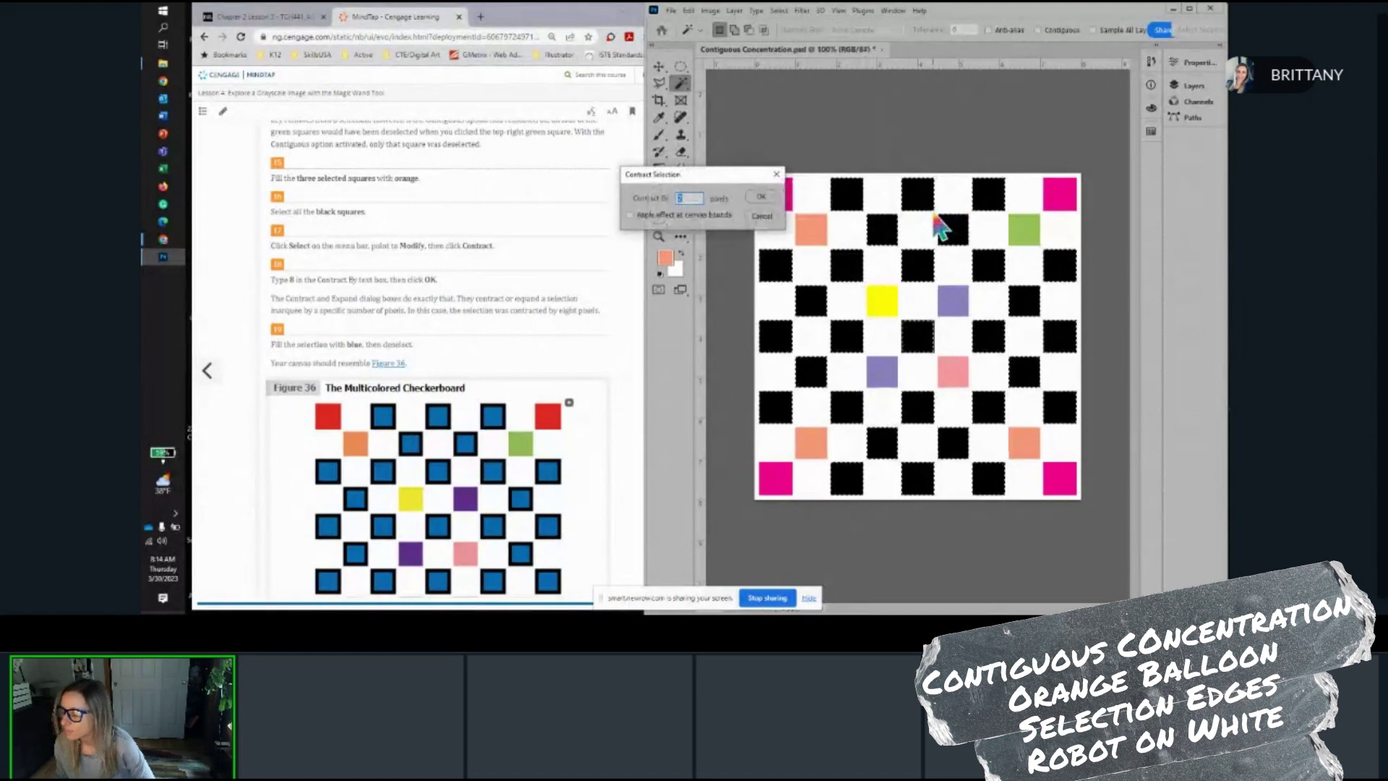
{"action": "scroll", "coordinate": [448, 304], "scroll_direction": "down", "scroll_amount": 1}
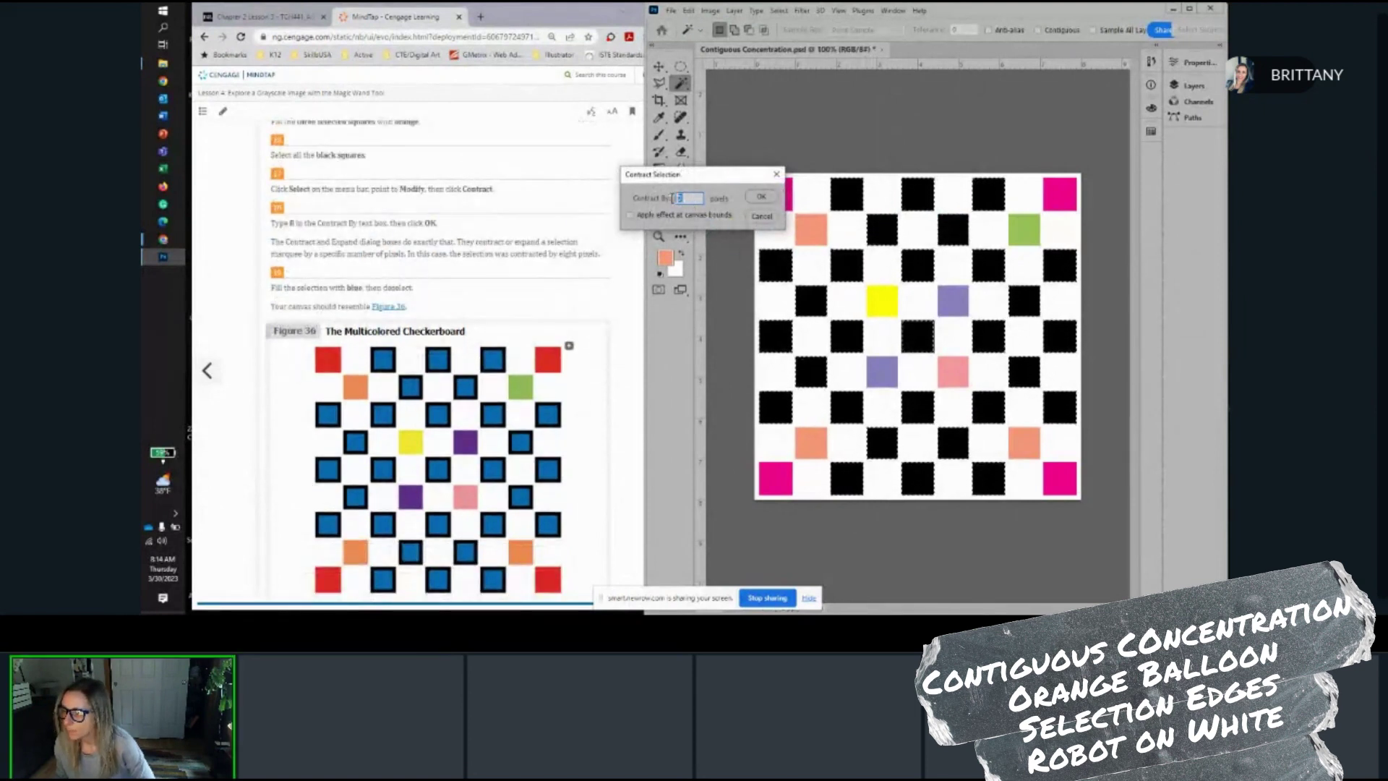
{"action": "type", "text": "8"}
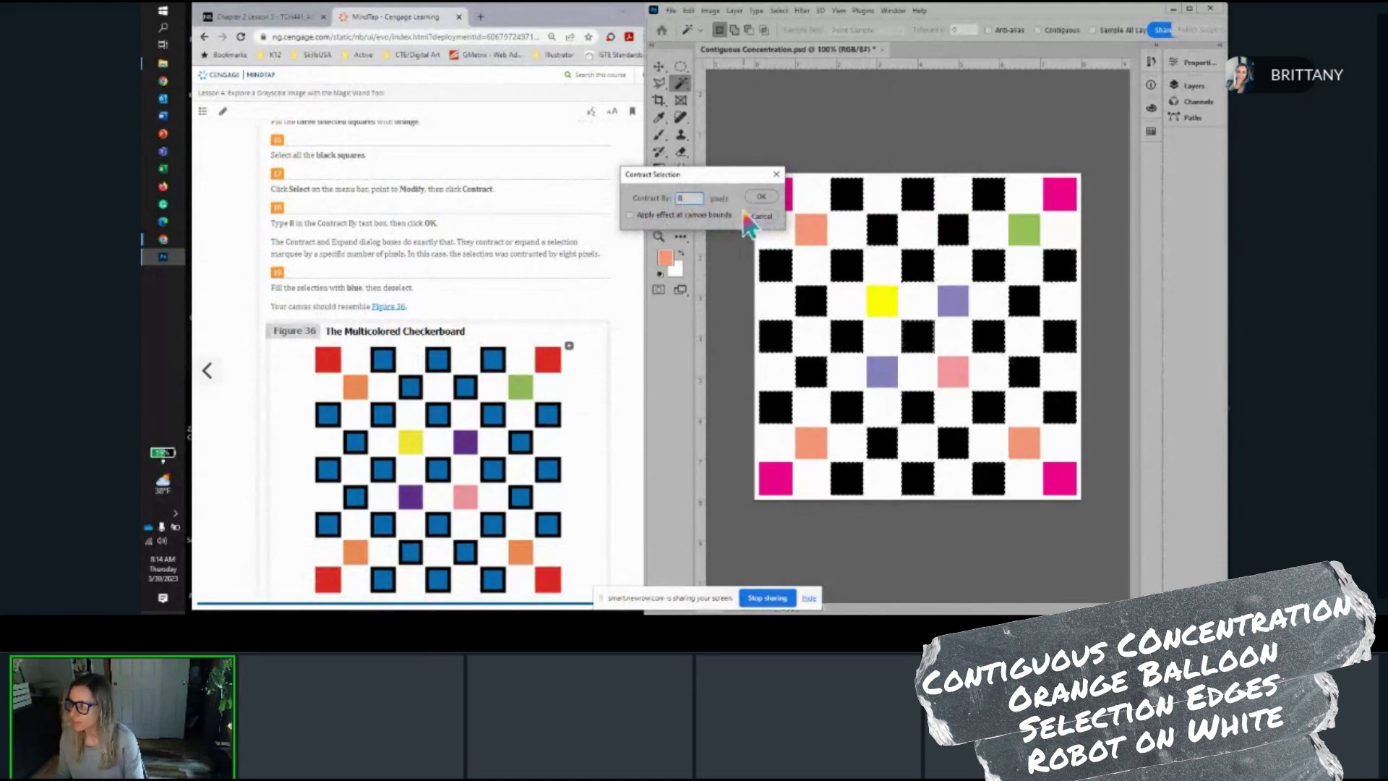
{"action": "left_click", "coordinate": [762, 197]}
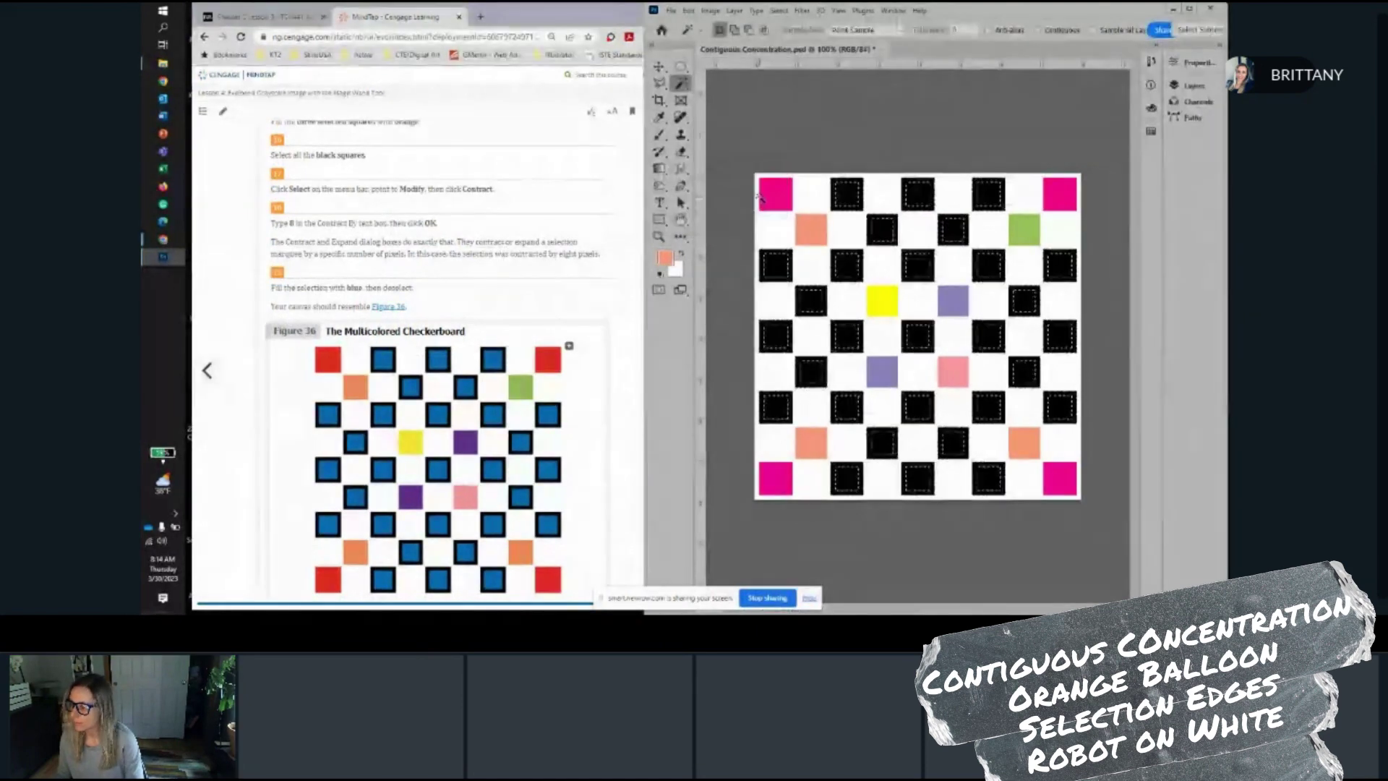
Fill the contracted selection inside the black squares with the light blue Pastel swatch and deselect
{"action": "scroll", "coordinate": [330, 196], "scroll_direction": "down", "scroll_amount": 1}
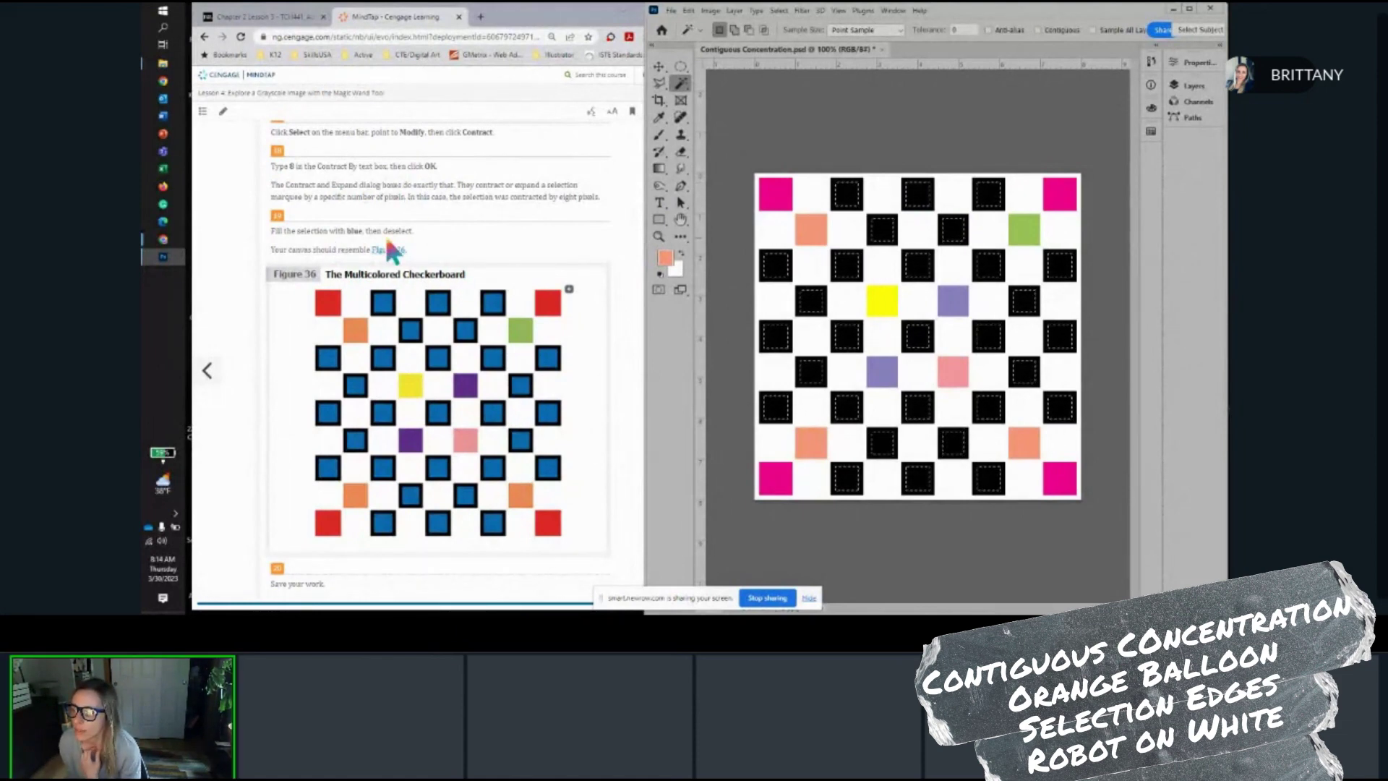
{"action": "left_click", "coordinate": [1151, 132]}
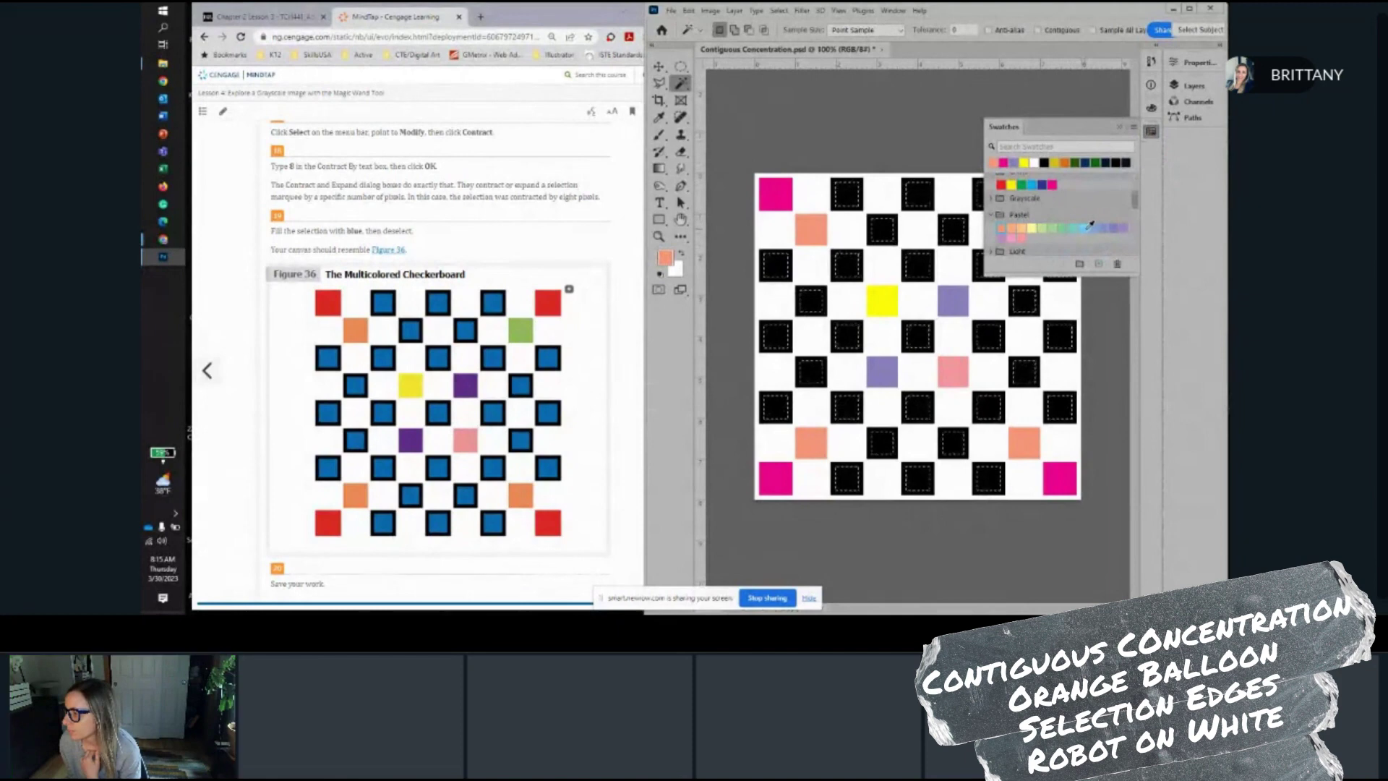
{"action": "left_click", "coordinate": [1082, 229]}
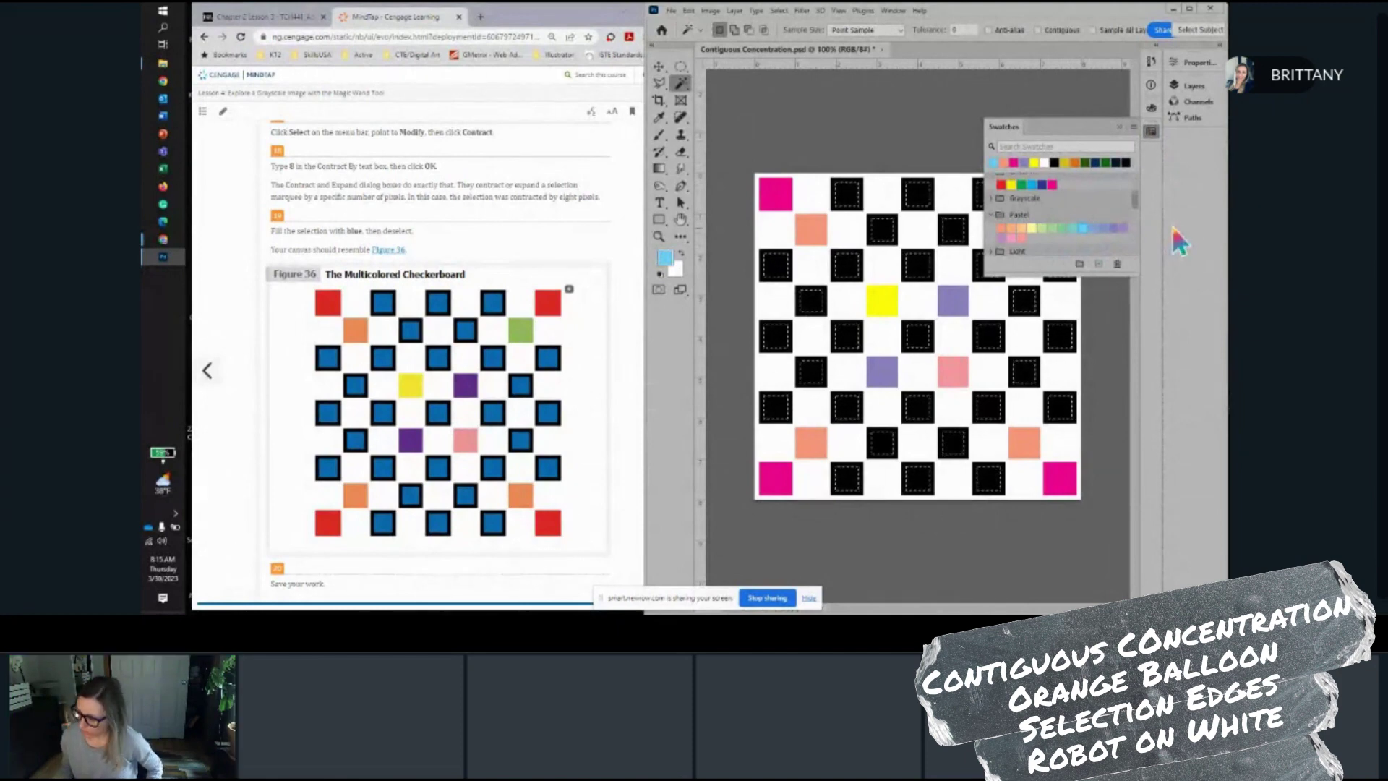
{"action": "key", "text": "alt+BackSpace"}
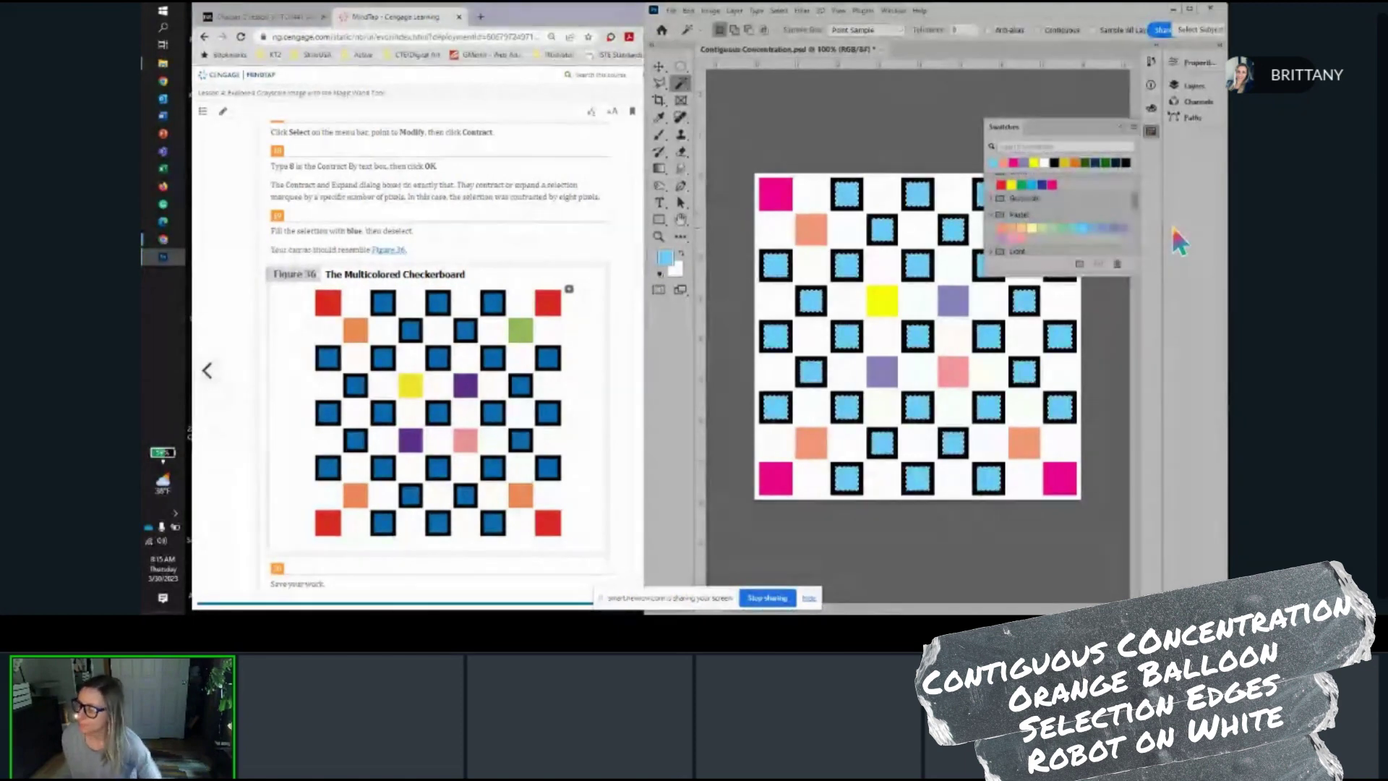
{"action": "scroll", "coordinate": [828, 203], "scroll_direction": "up", "scroll_amount": 5}
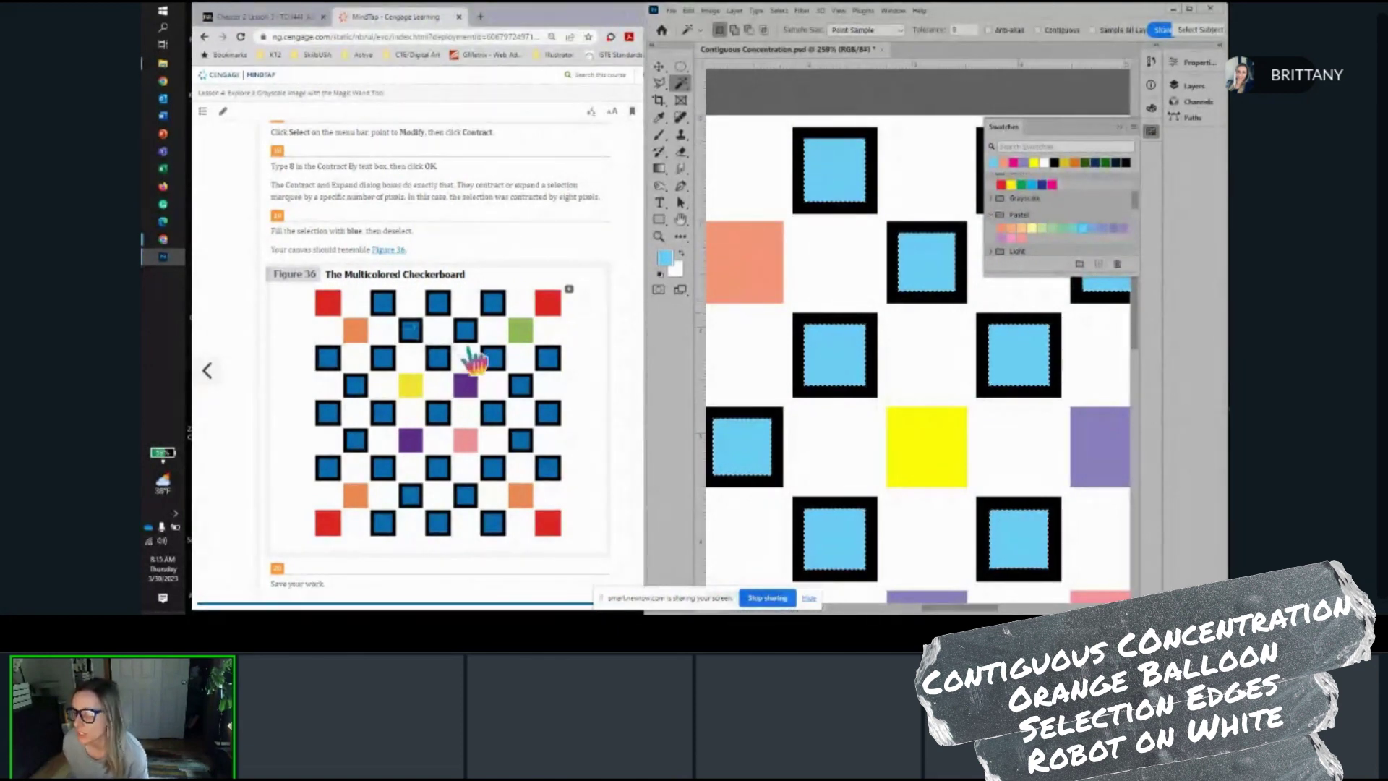
{"action": "scroll", "coordinate": [468, 357], "scroll_direction": "down", "scroll_amount": 2}
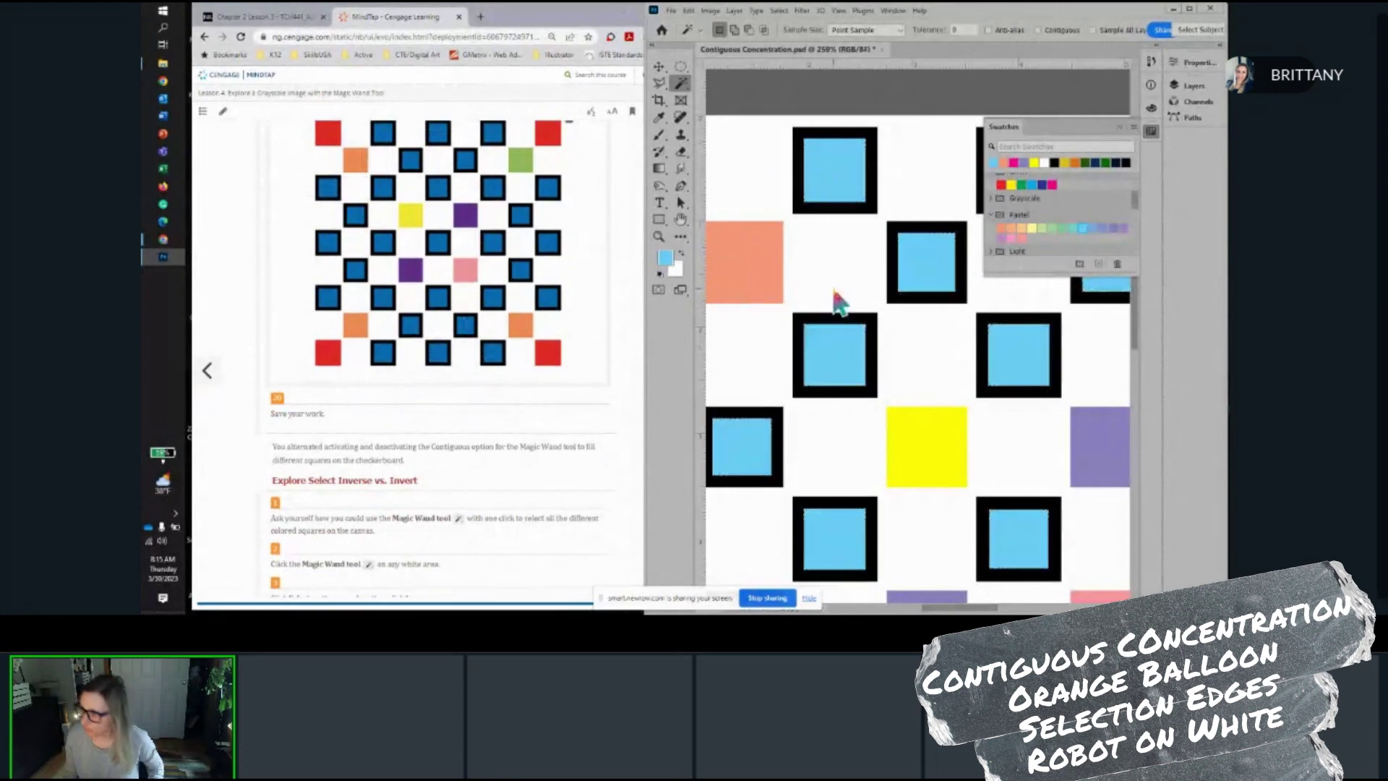
Select the white areas with the Magic Wand and invert the selection to cover all the colored squares
{"action": "scroll", "coordinate": [480, 319], "scroll_direction": "down", "scroll_amount": 4}
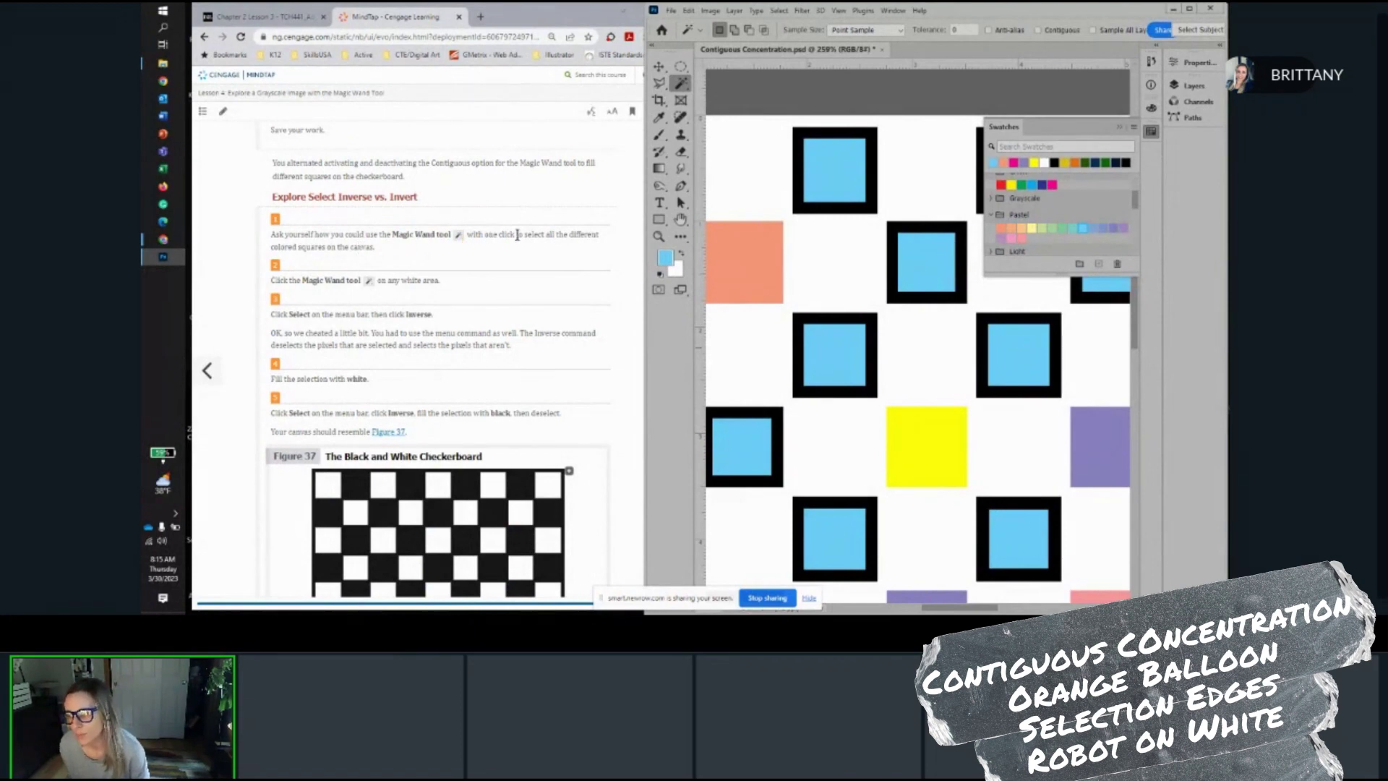
{"action": "scroll", "coordinate": [602, 242], "scroll_direction": "down", "scroll_amount": 1}
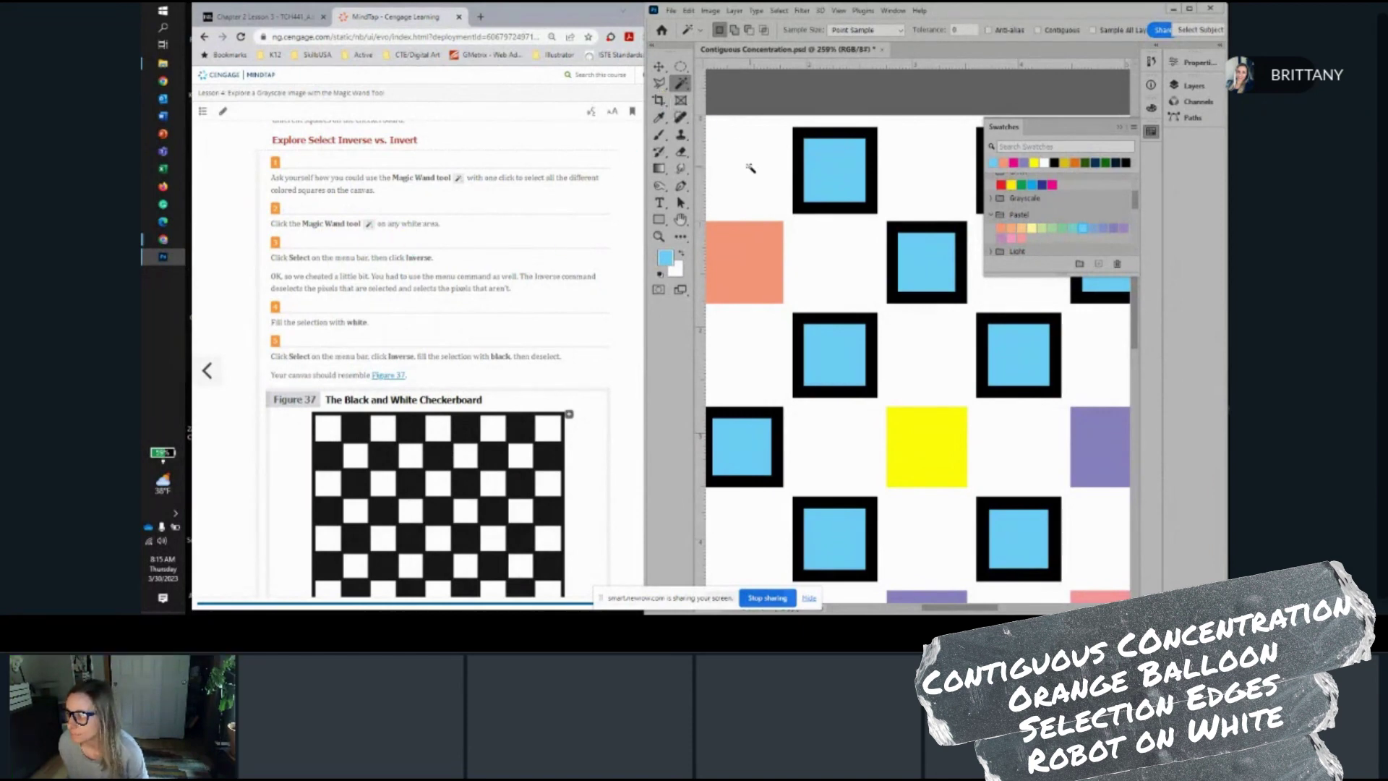
{"action": "scroll", "coordinate": [792, 240], "scroll_direction": "down", "scroll_amount": 5}
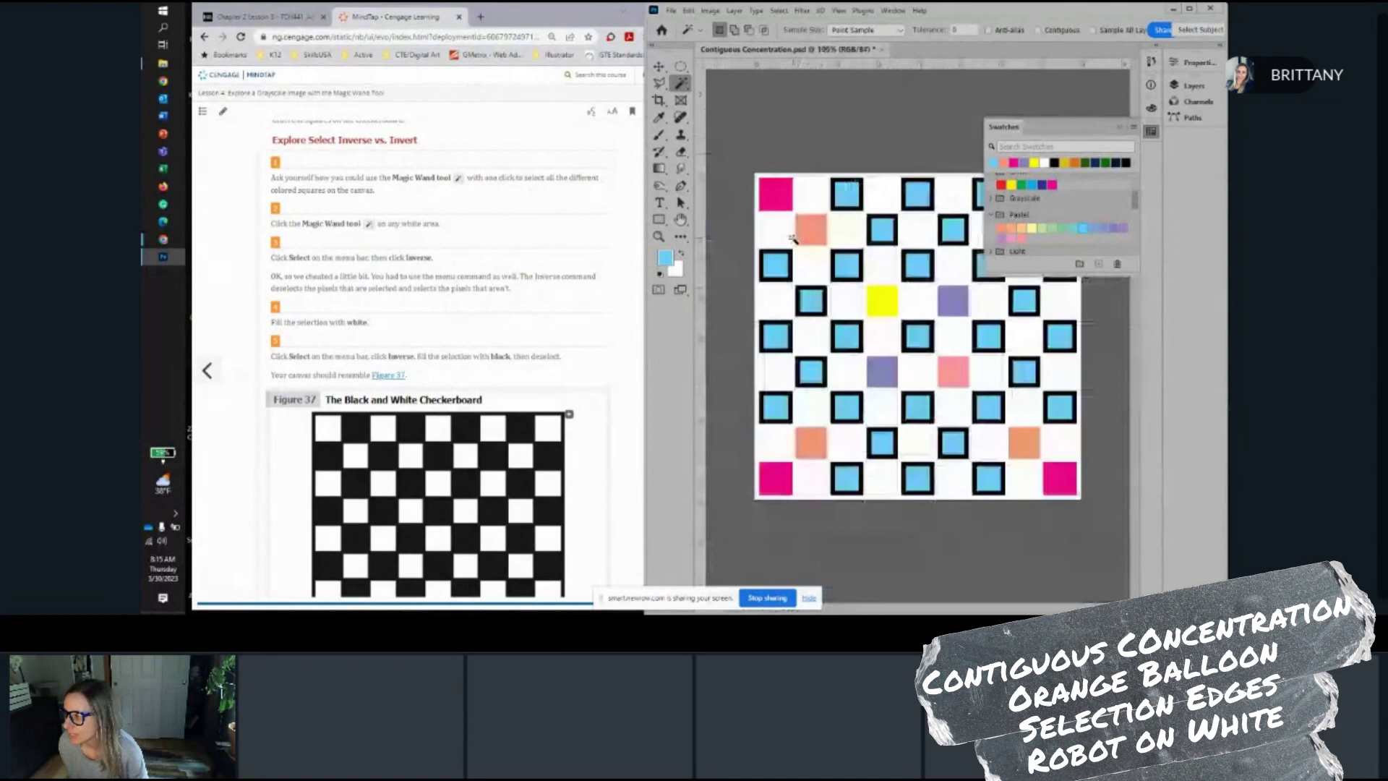
{"action": "left_click", "coordinate": [812, 194]}
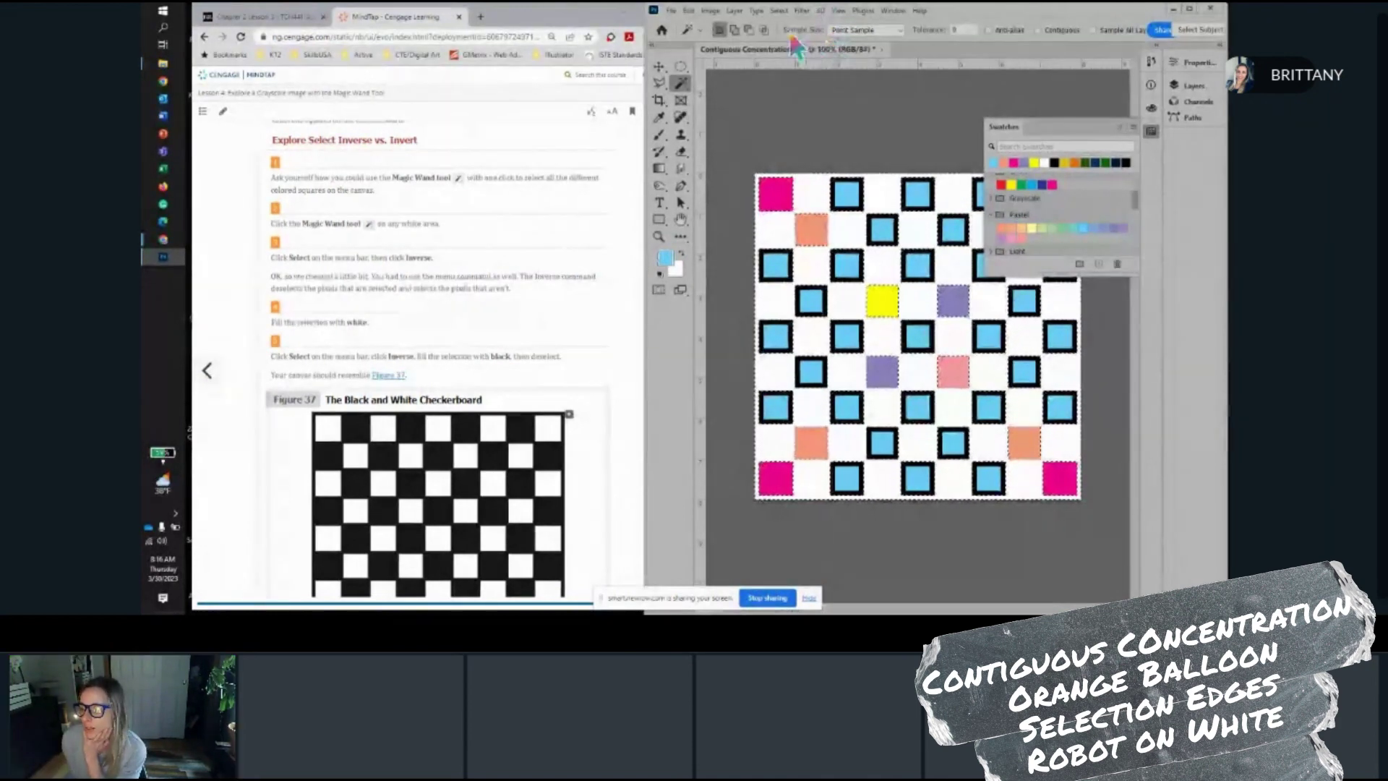
{"action": "left_click", "coordinate": [780, 10]}
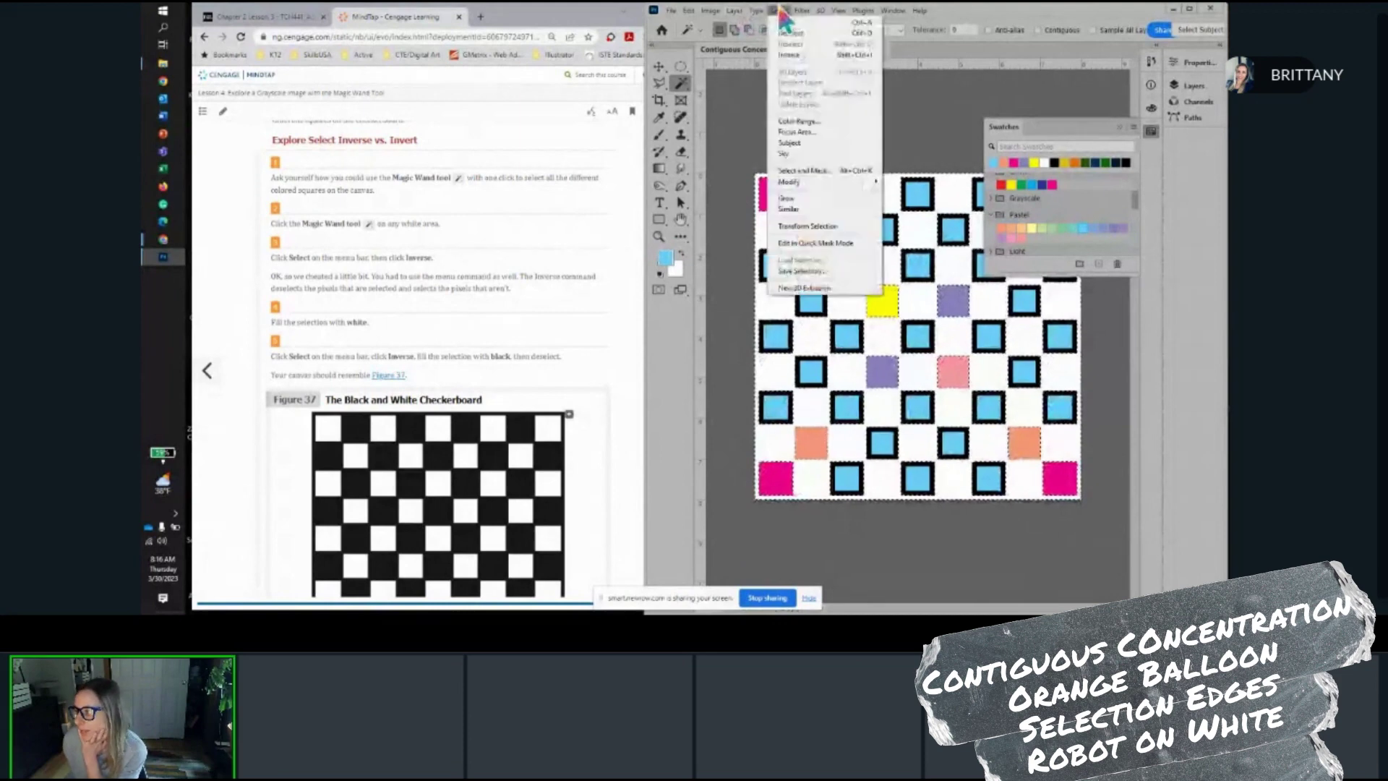
{"action": "left_click", "coordinate": [790, 55]}
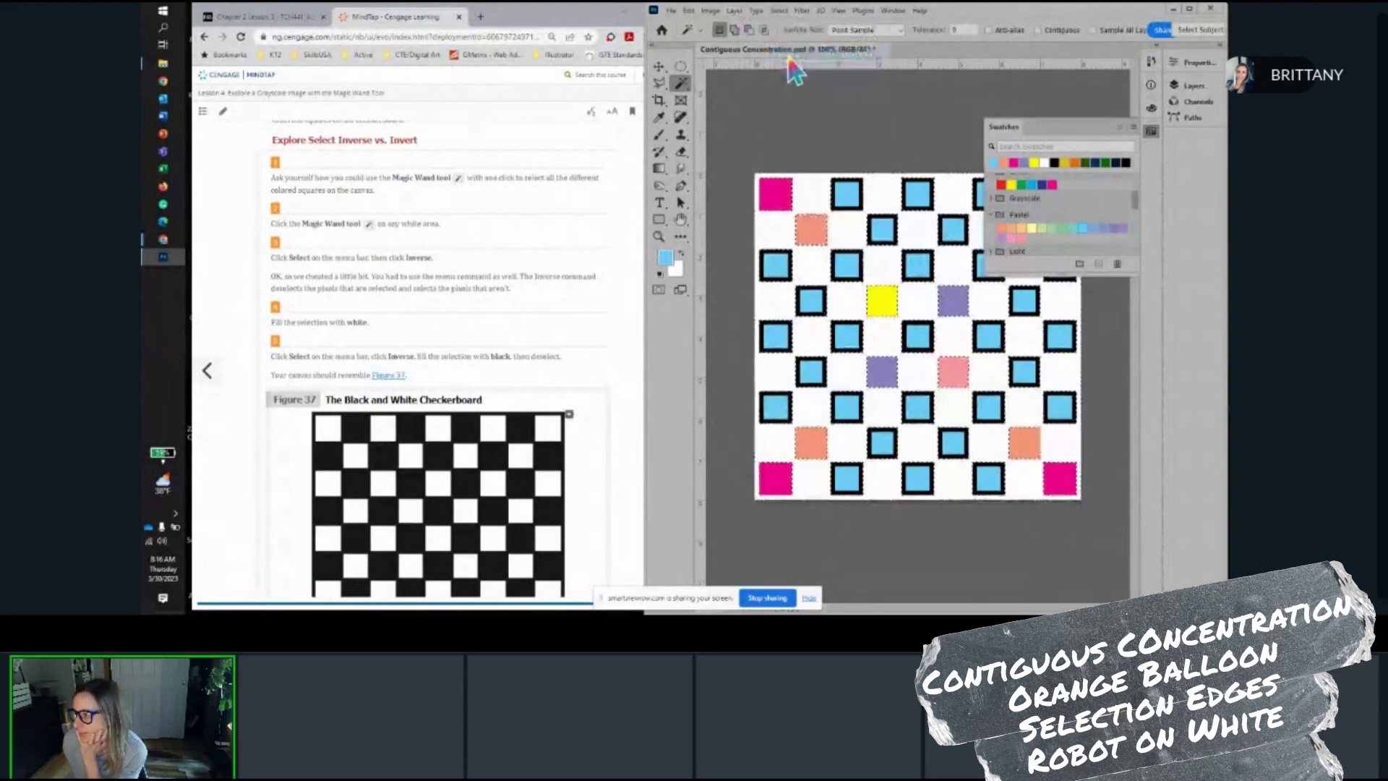
Fill the selected colored squares with white from the recent swatches
{"action": "scroll", "coordinate": [804, 290], "scroll_direction": "up", "scroll_amount": 3}
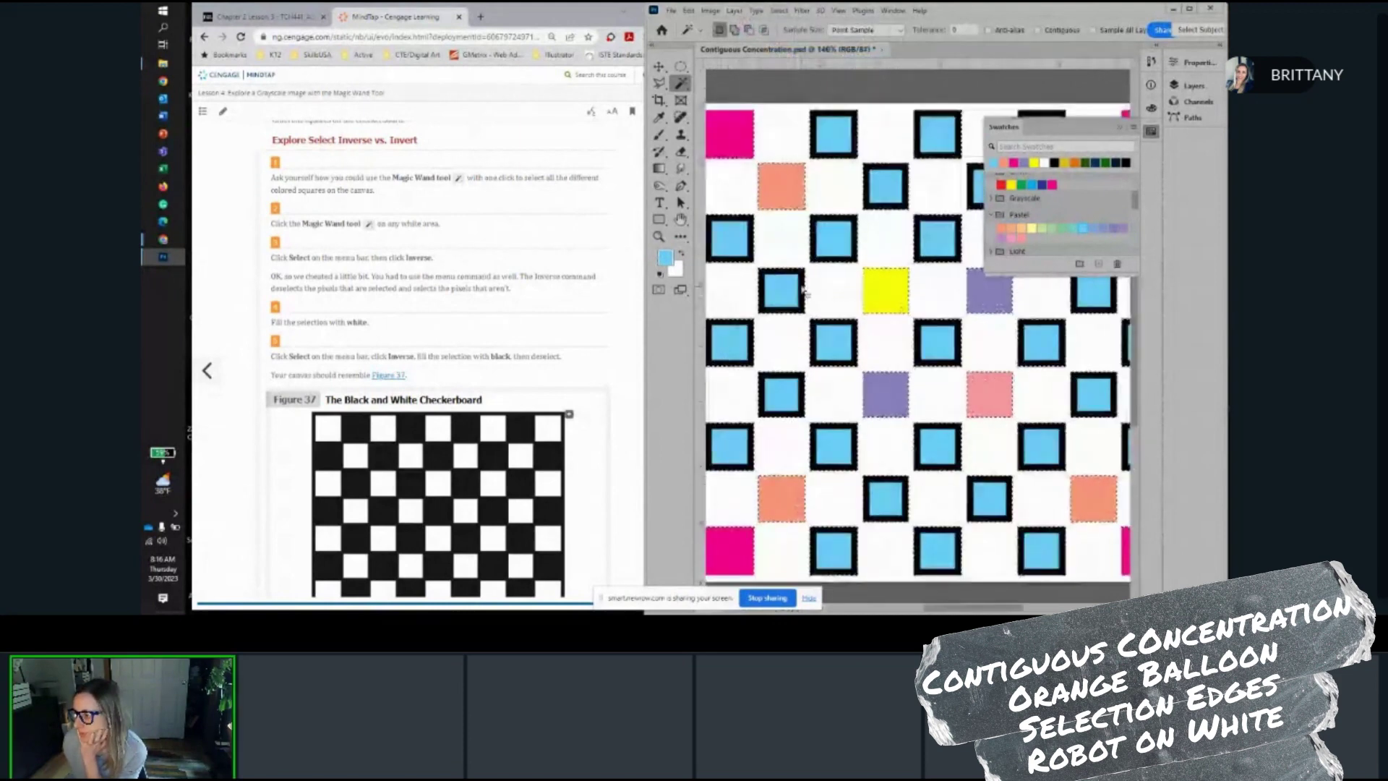
{"action": "scroll", "coordinate": [846, 272], "scroll_direction": "down", "scroll_amount": 4}
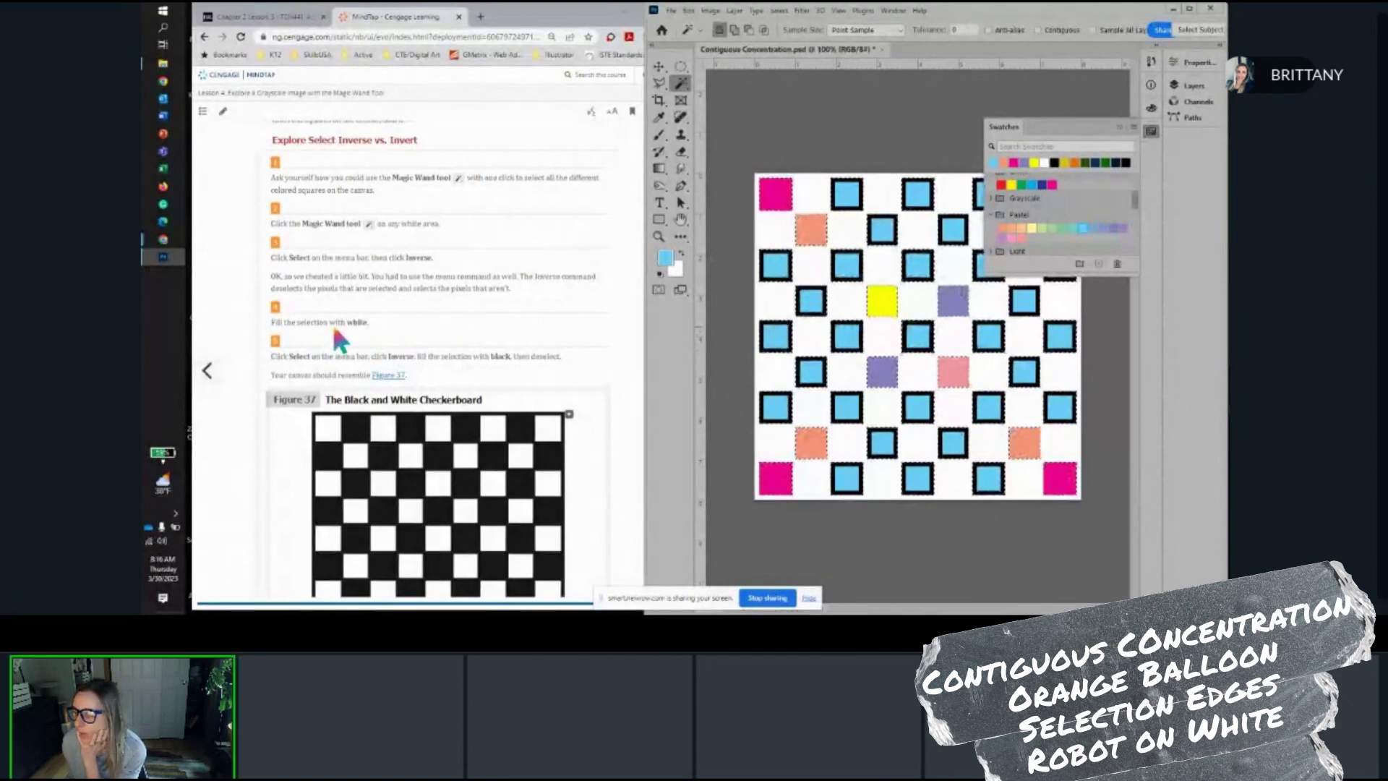
{"action": "left_click", "coordinate": [1046, 161]}
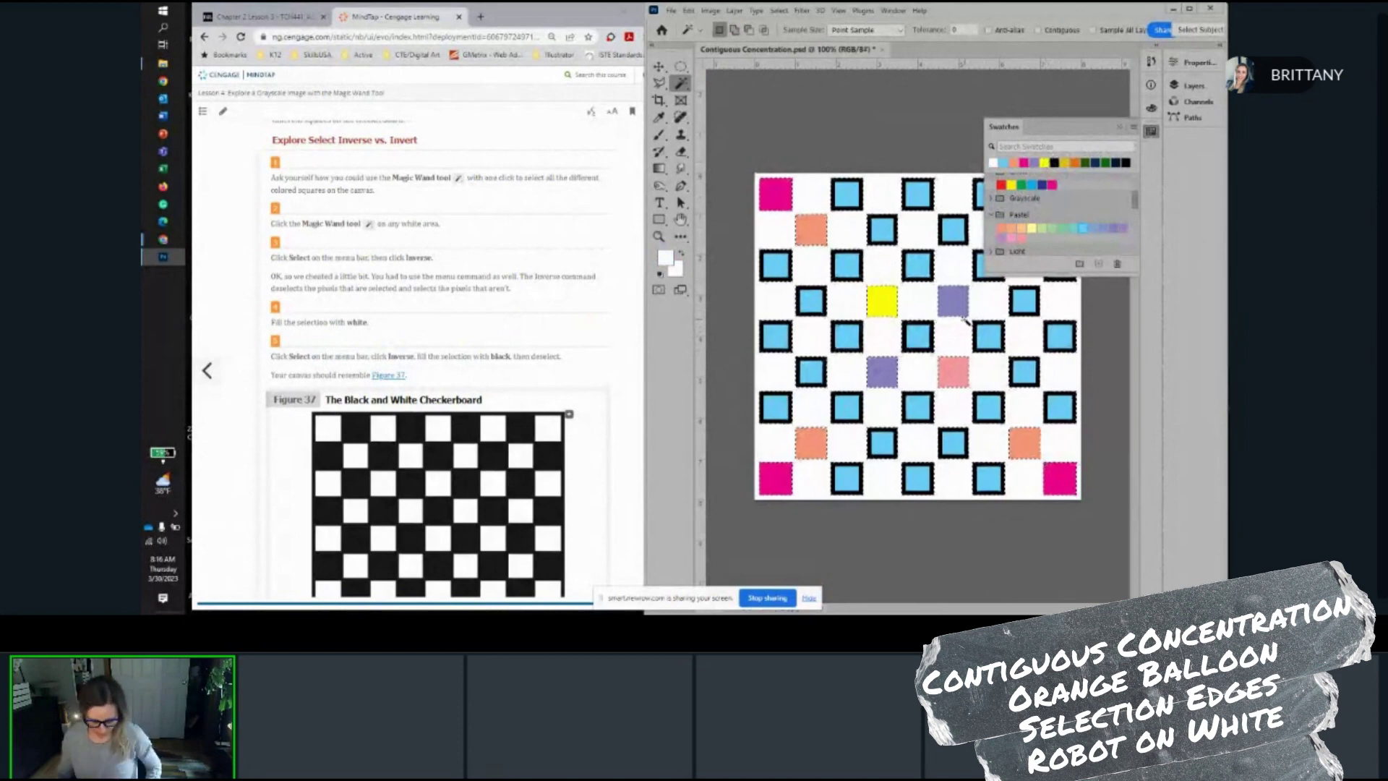
{"action": "key", "text": "alt+BackSpace"}
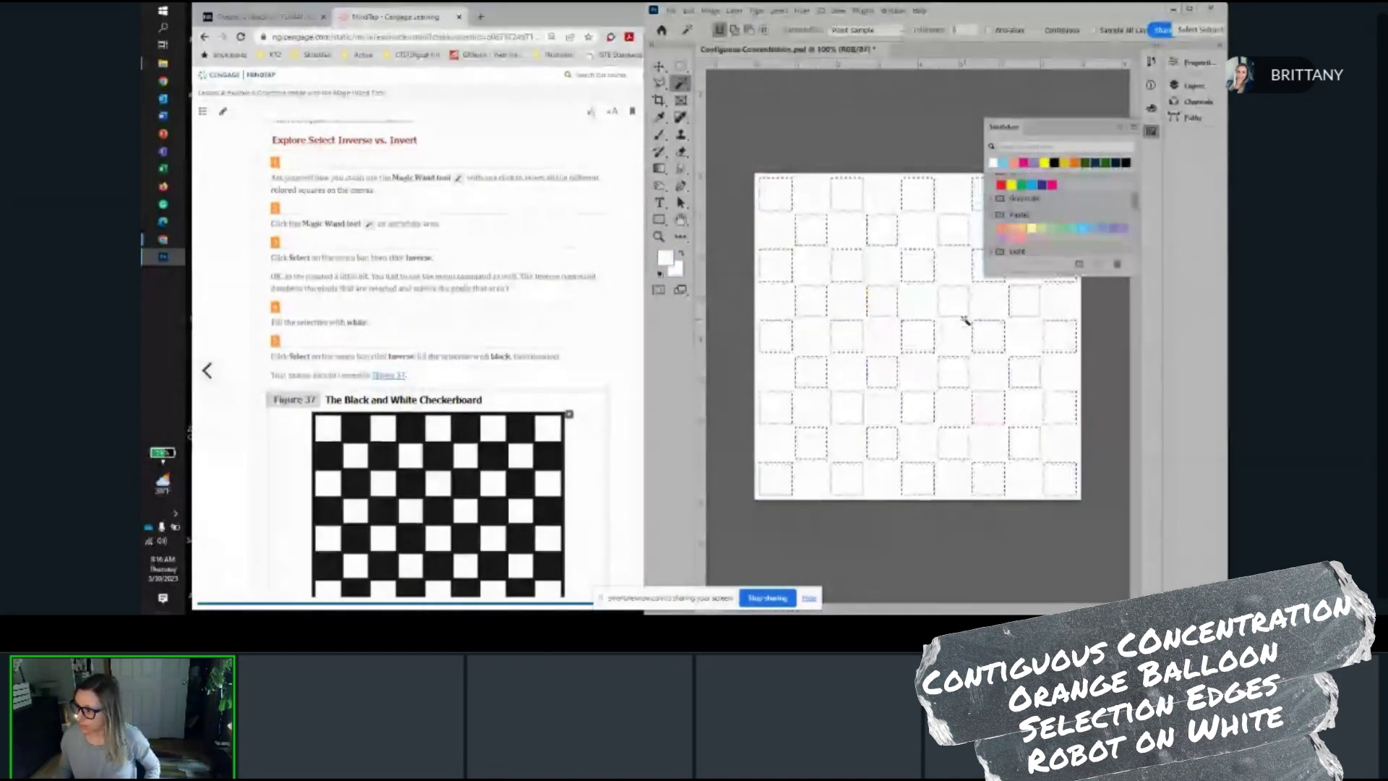
Invert the selection again to cover the areas between the whitened squares
{"action": "scroll", "coordinate": [376, 352], "scroll_direction": "down", "scroll_amount": 1}
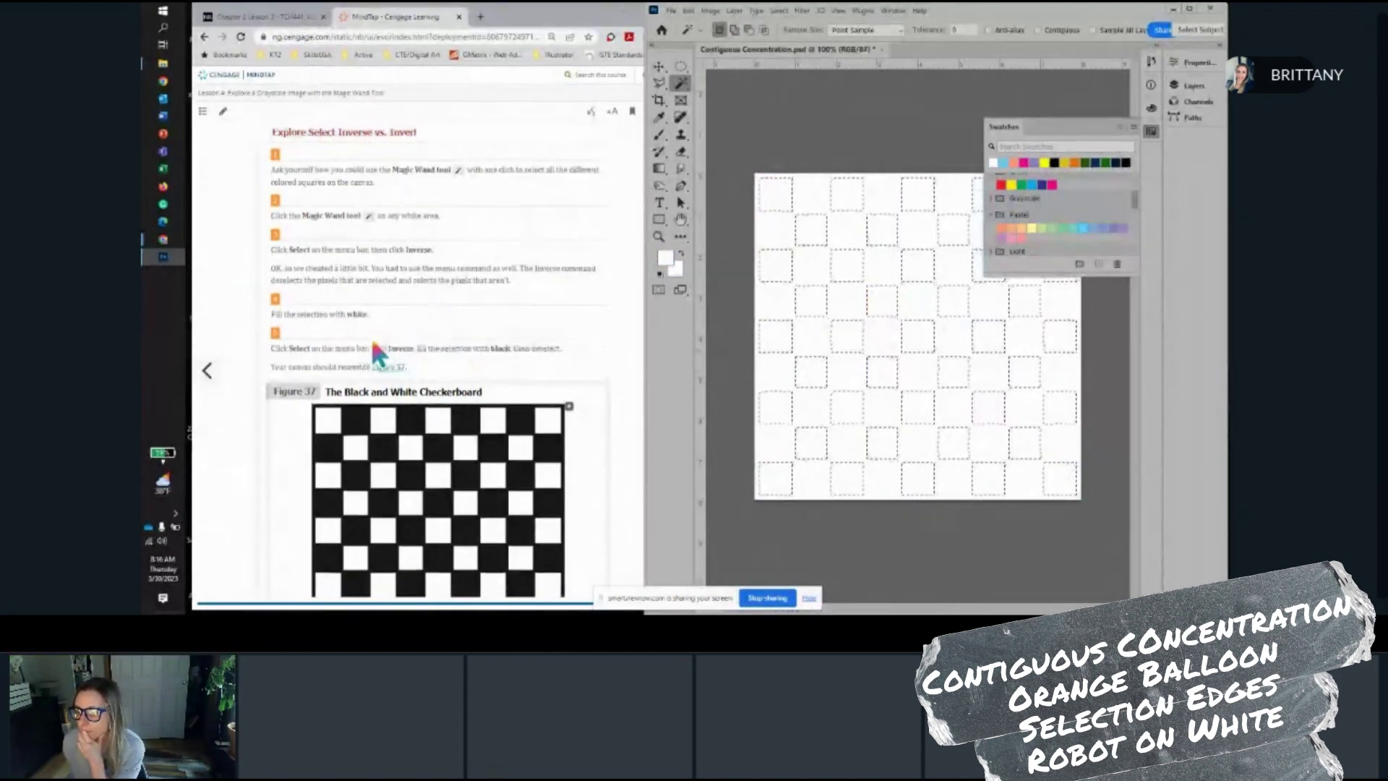
{"action": "scroll", "coordinate": [375, 352], "scroll_direction": "down", "scroll_amount": 3}
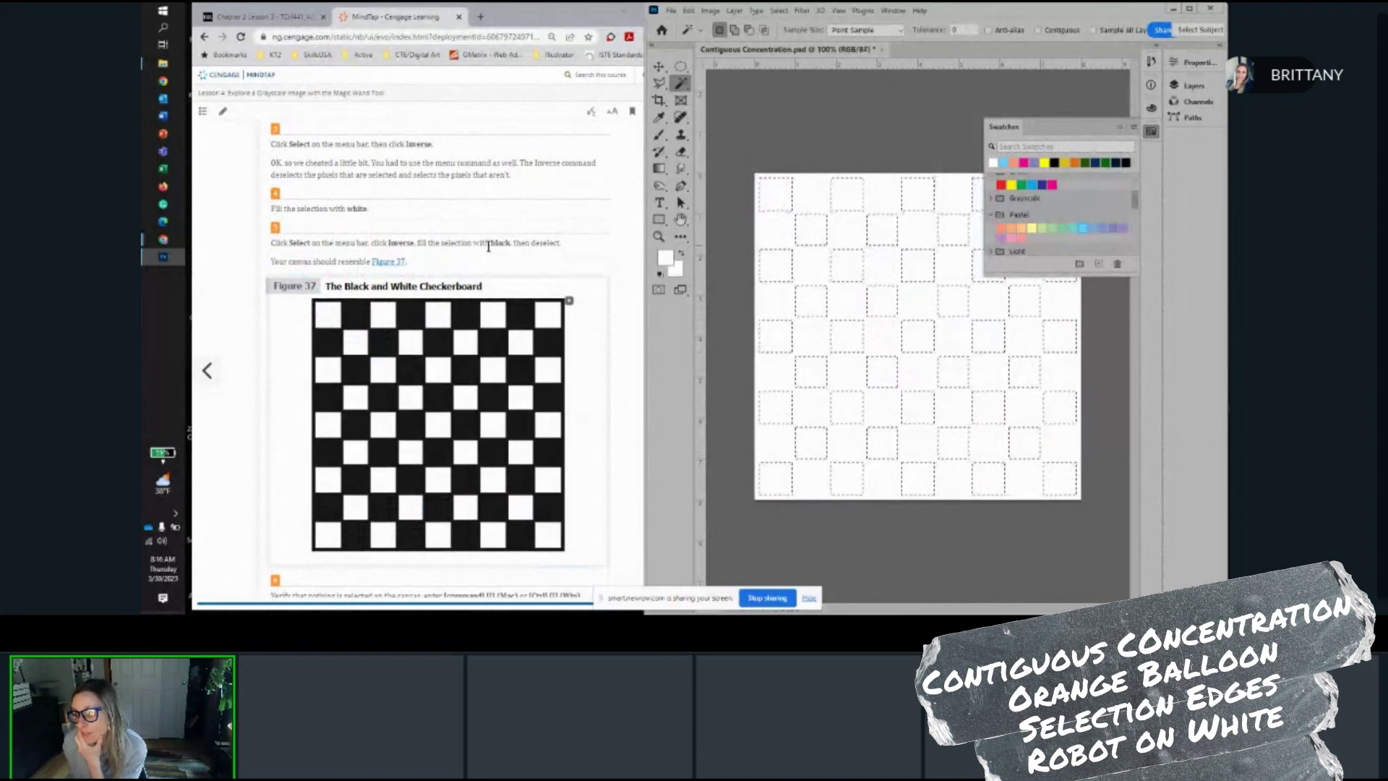
{"action": "left_click", "coordinate": [778, 11]}
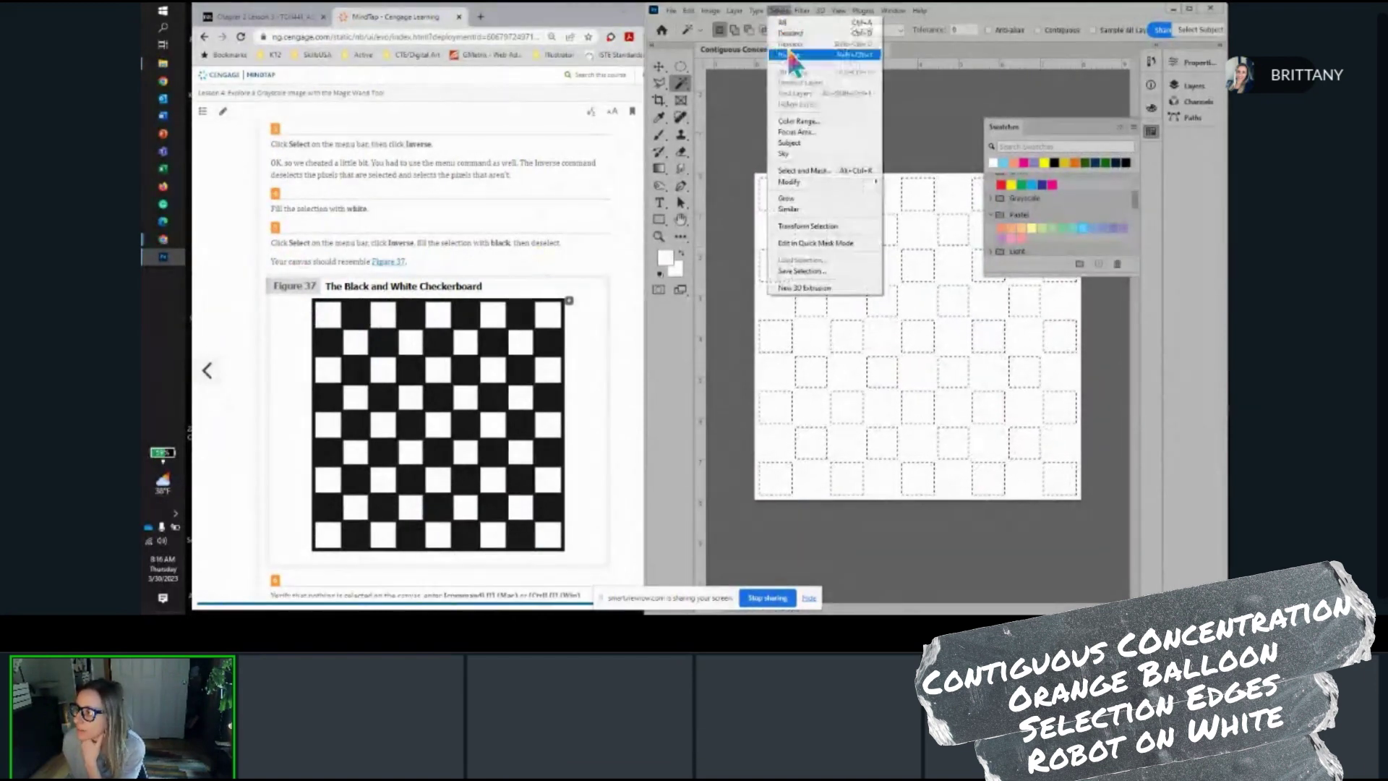
{"action": "left_click", "coordinate": [795, 62]}
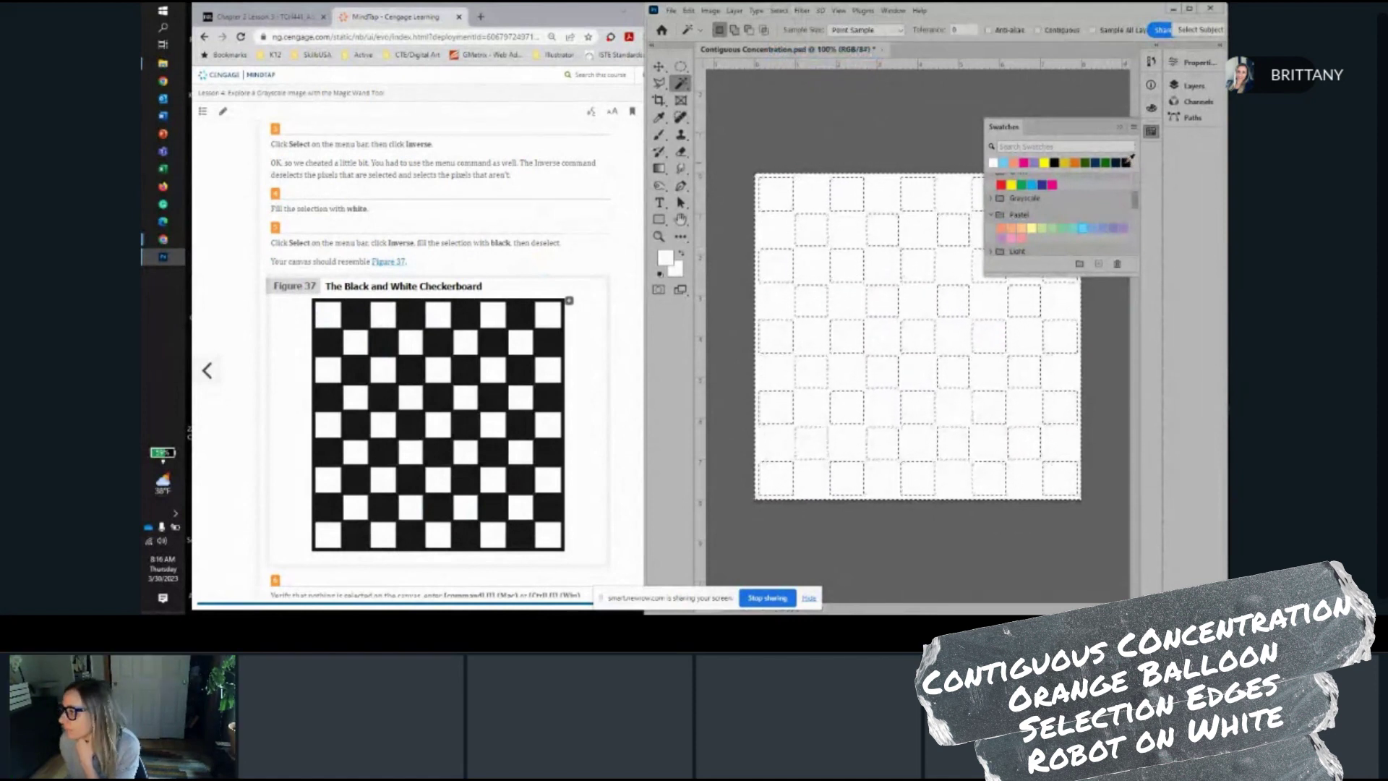
Fill the inverted selection between the white squares with black from the recent swatches
{"action": "left_click", "coordinate": [1125, 162]}
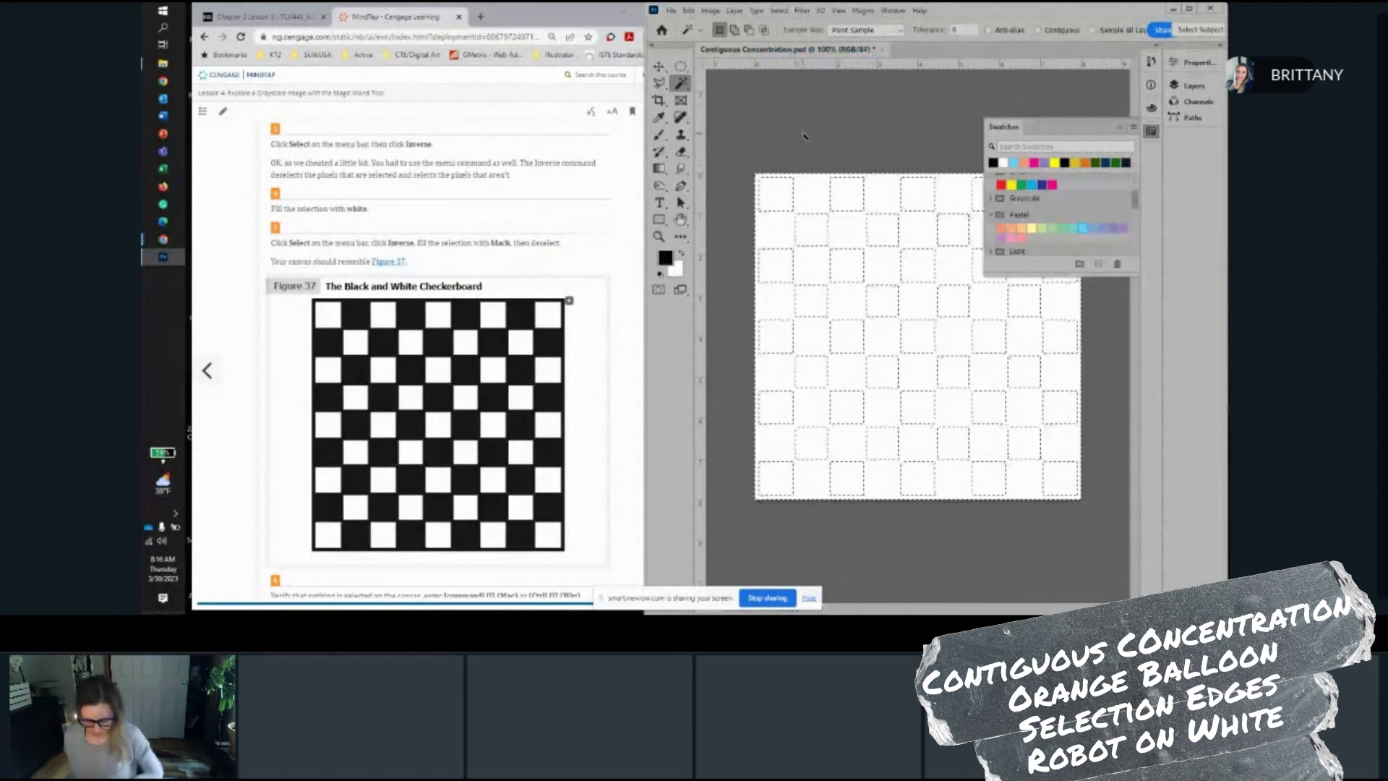
{"action": "key", "text": "alt+BackSpace"}
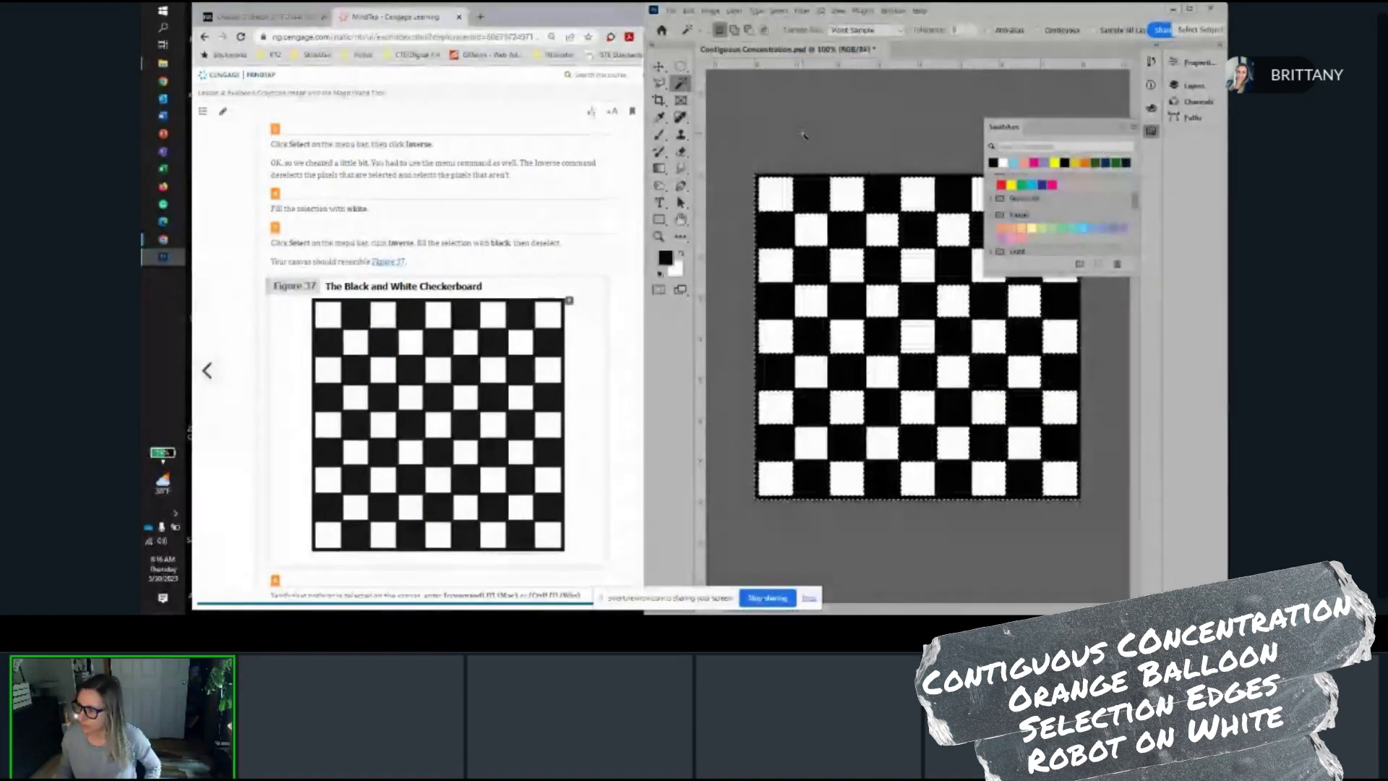
{"action": "scroll", "coordinate": [311, 372], "scroll_direction": "down", "scroll_amount": 3}
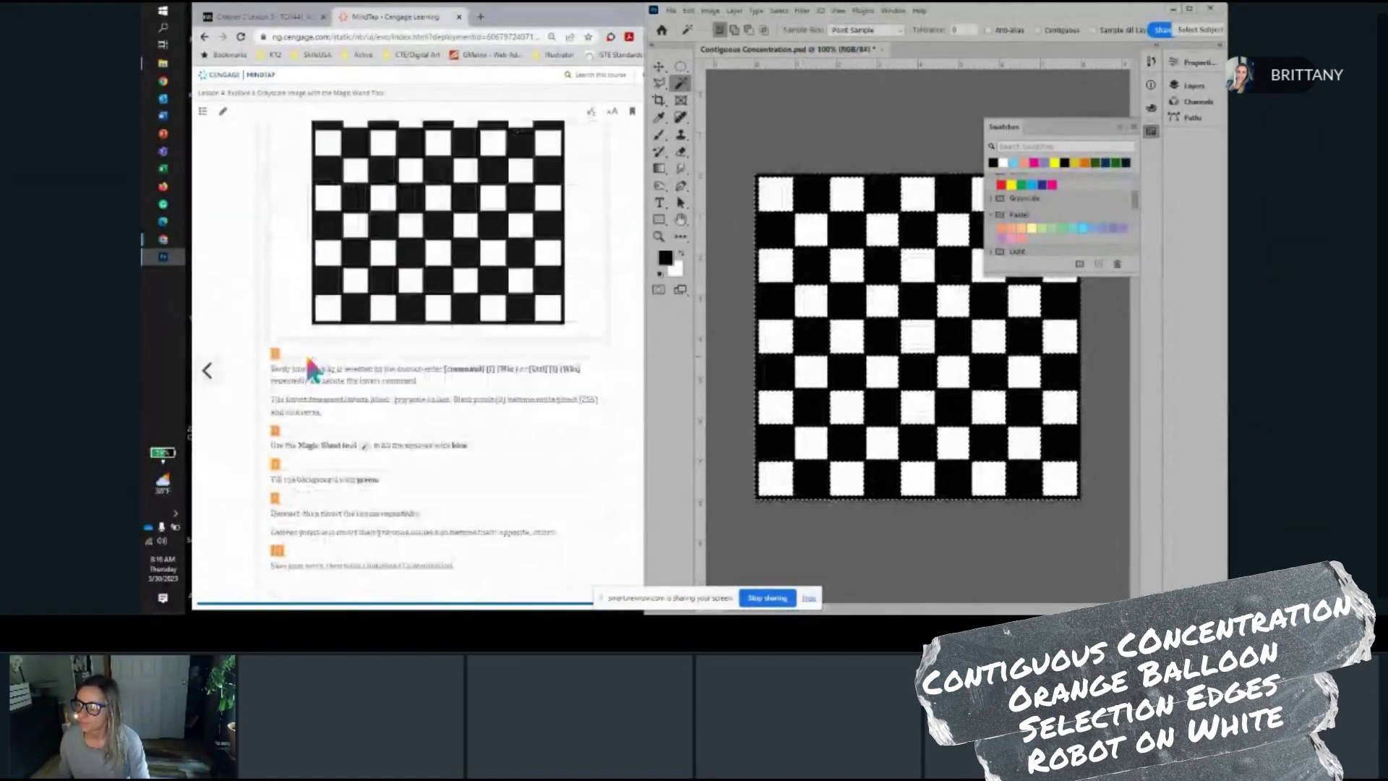
{"action": "scroll", "coordinate": [309, 369], "scroll_direction": "down", "scroll_amount": 2}
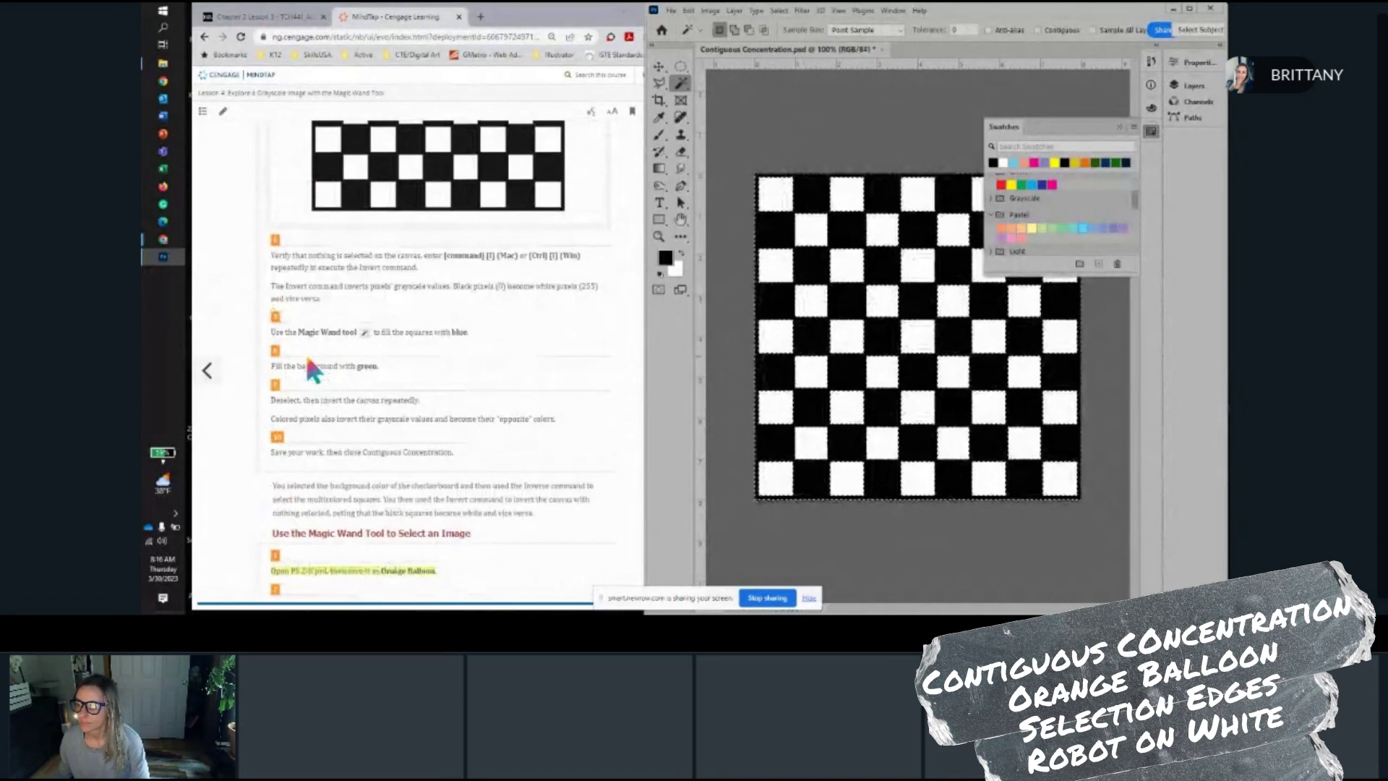
Deselect and apply the Invert command to swap the black and white of the whole checkerboard
{"action": "left_click", "coordinate": [837, 118]}
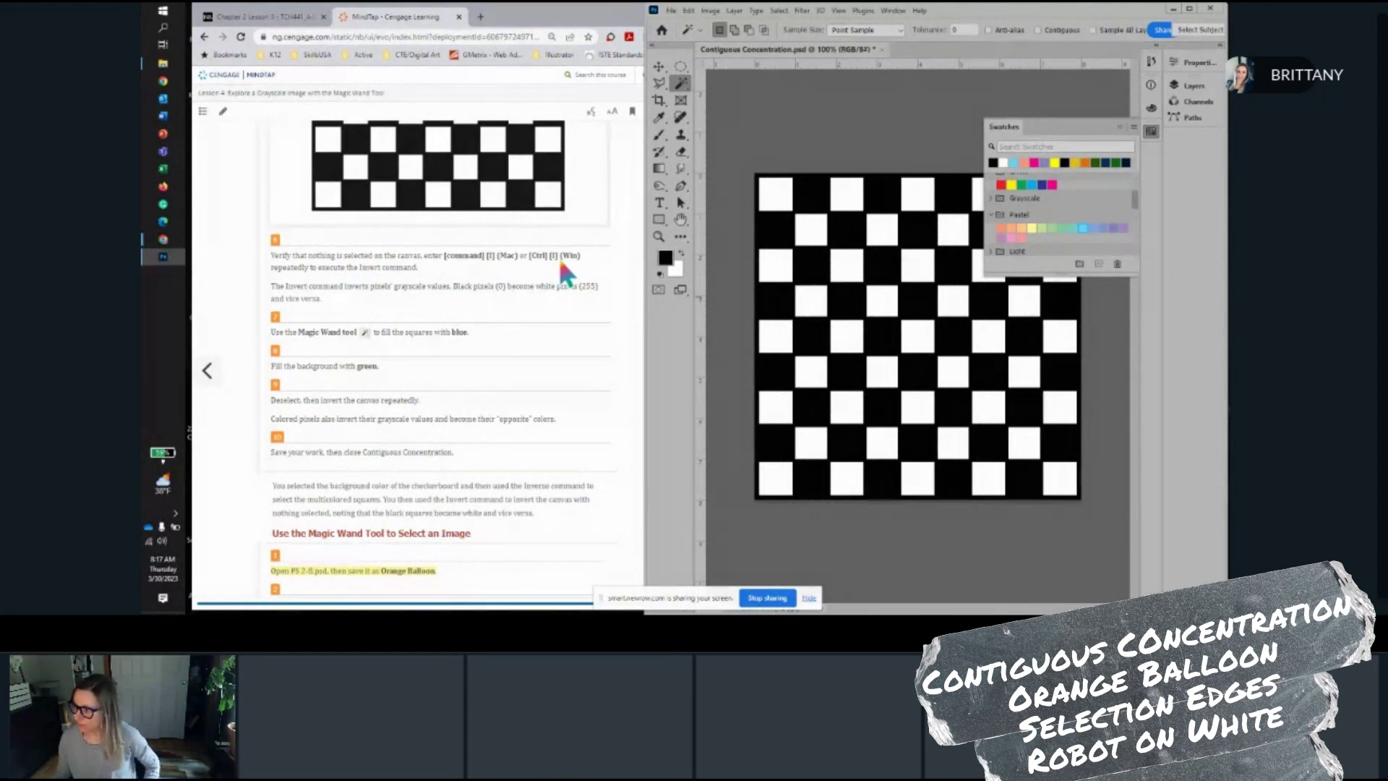
{"action": "key", "text": "ctrl+i"}
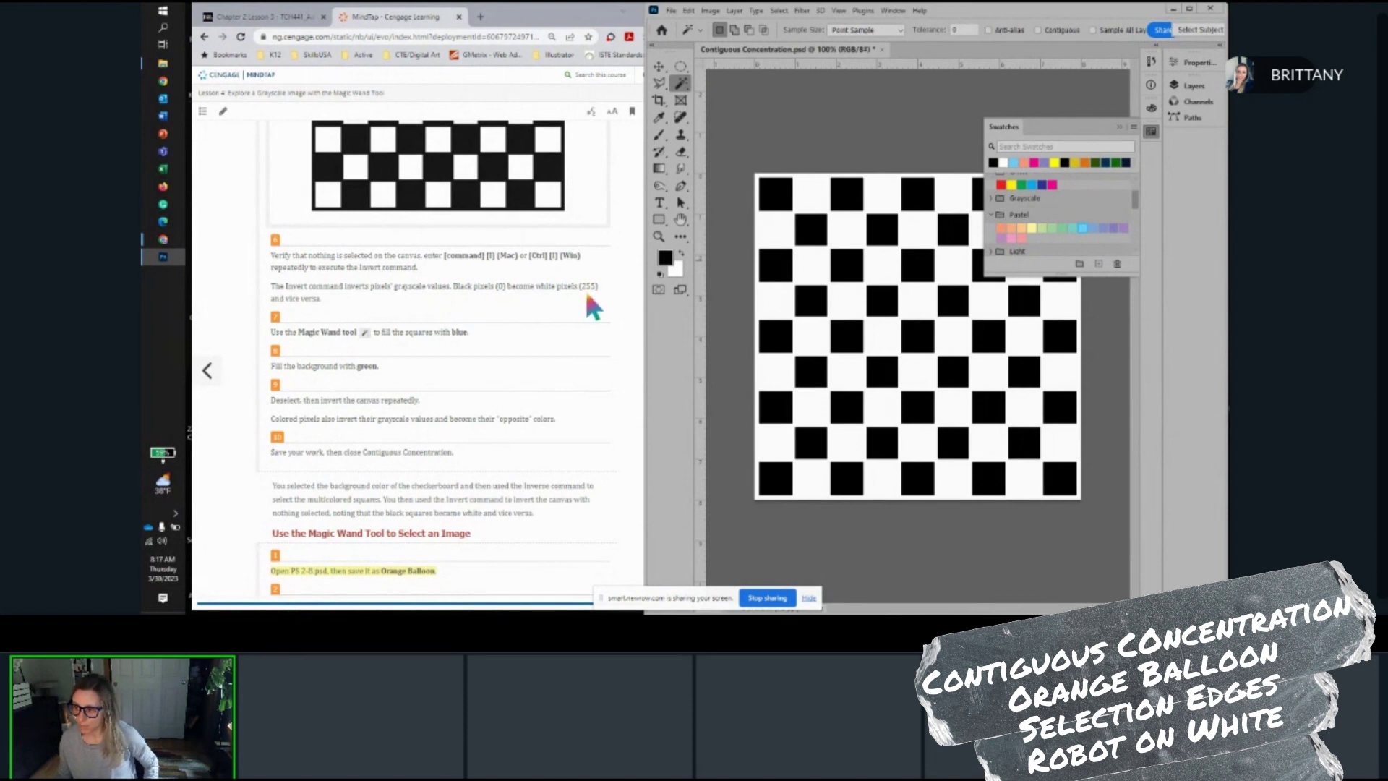
{"action": "scroll", "coordinate": [361, 311], "scroll_direction": "down", "scroll_amount": 1}
{"action": "scroll", "coordinate": [362, 310], "scroll_direction": "down", "scroll_amount": 3}
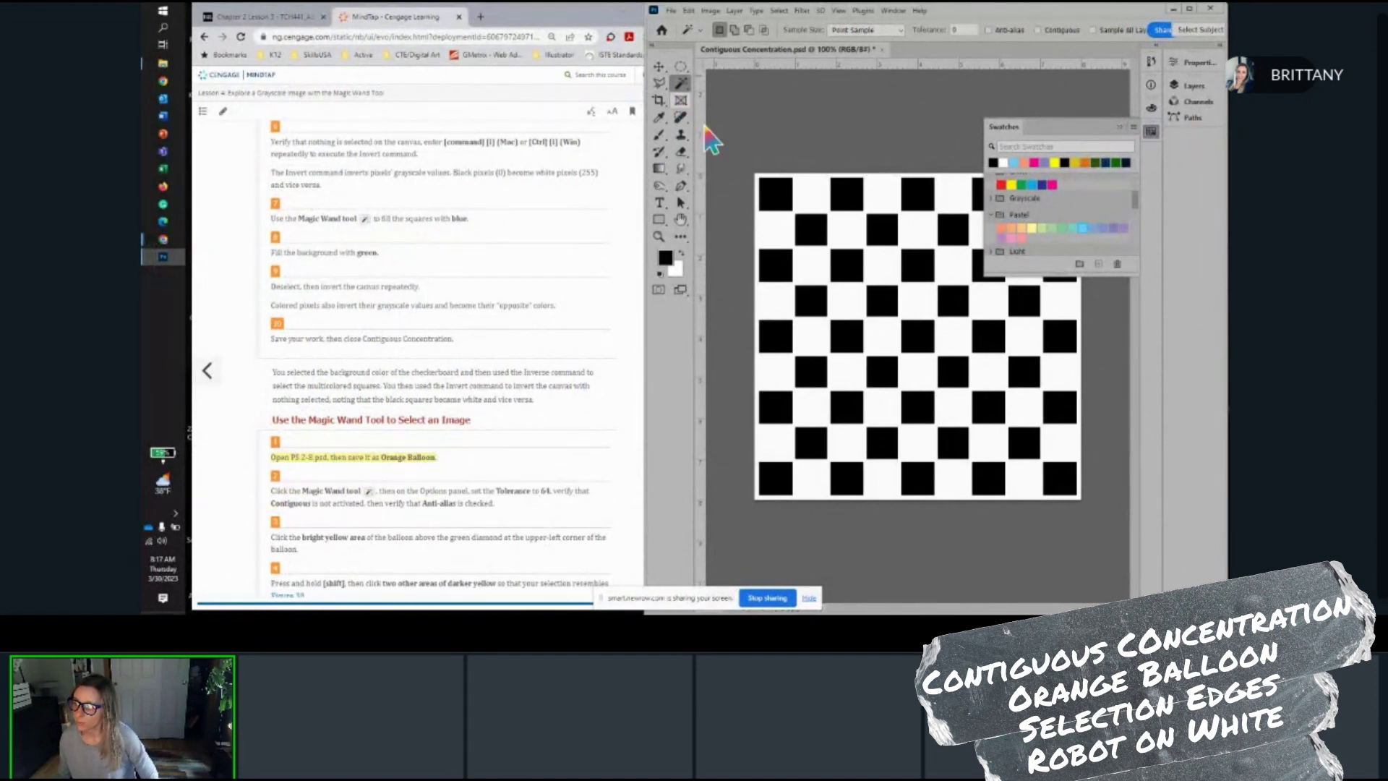
Select the black squares with the Magic Wand and fill them with the Pastel Cyan swatch
{"action": "left_click", "coordinate": [785, 203]}
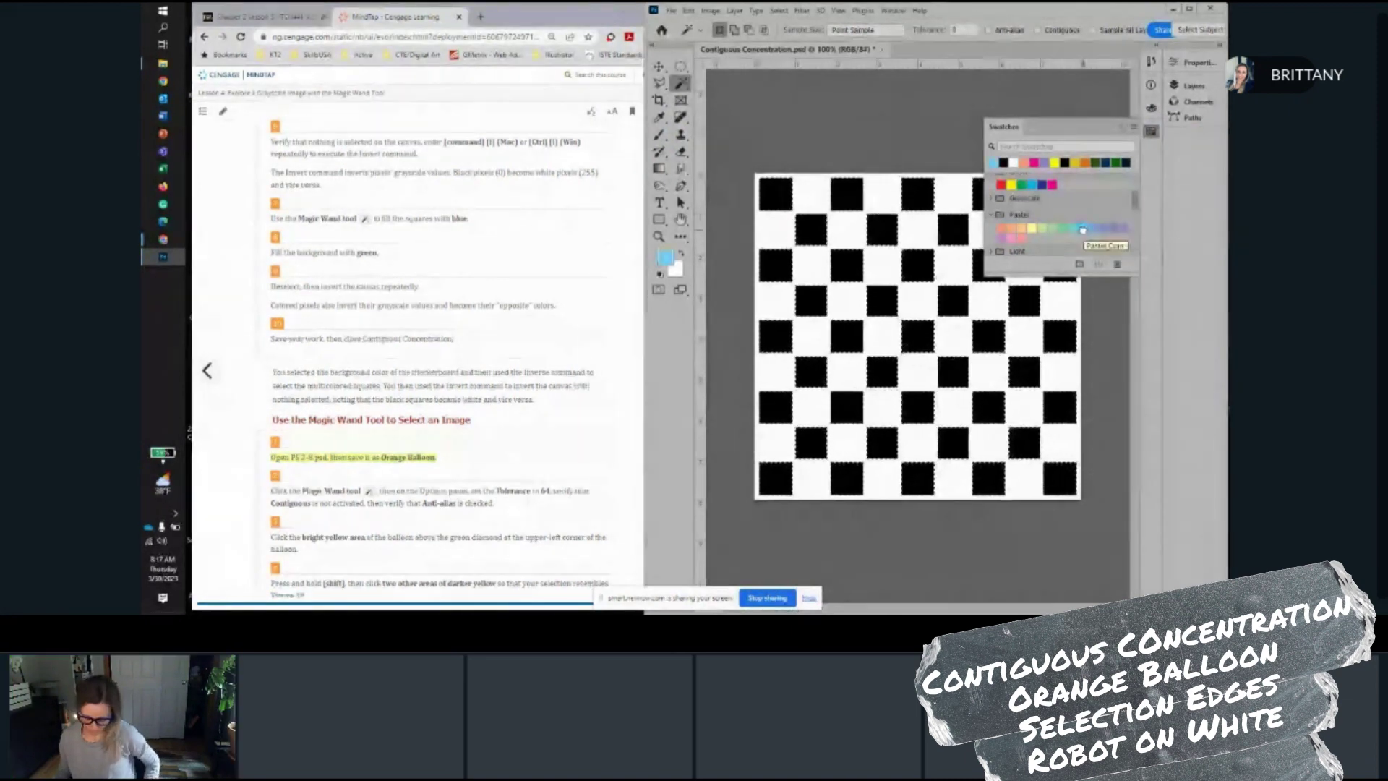
{"action": "left_click", "coordinate": [1084, 229]}
{"action": "key", "text": "alt+BackSpace"}
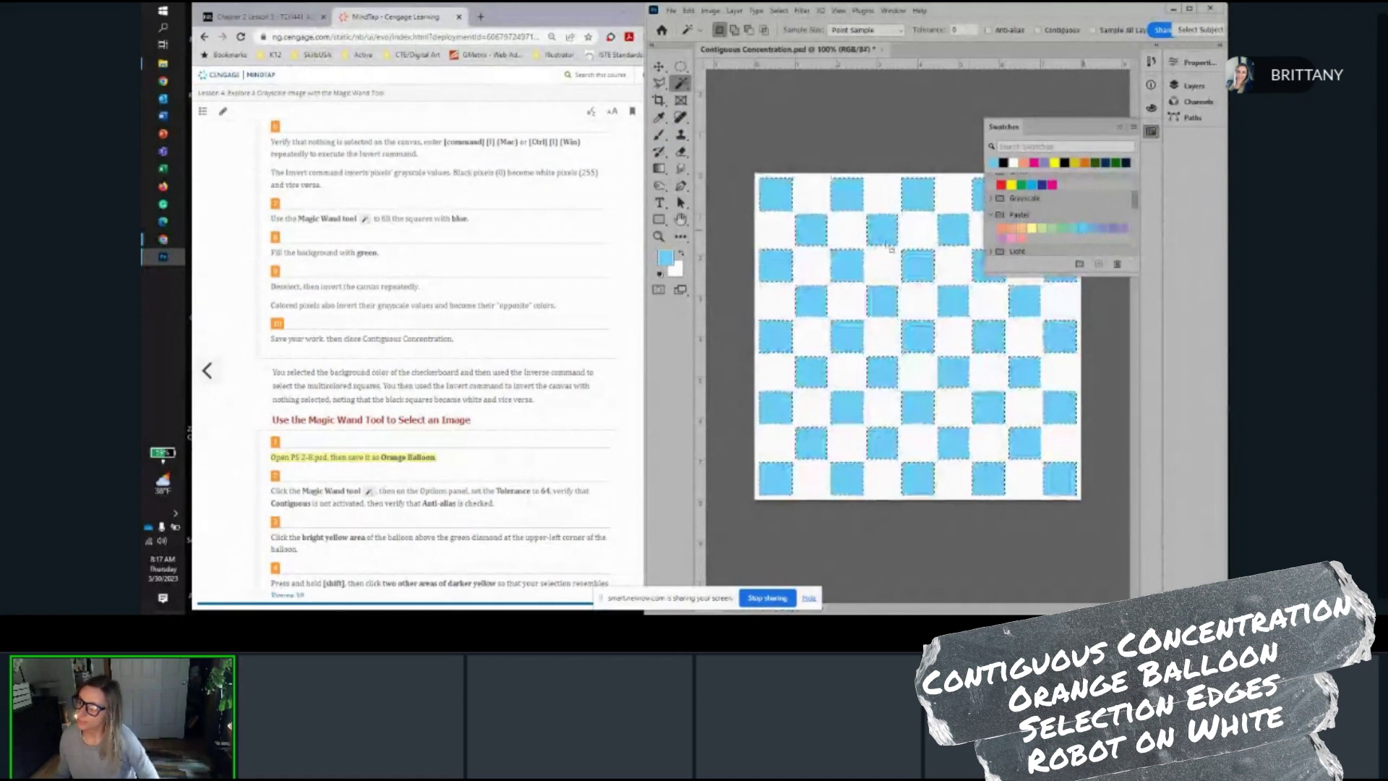
Select the white background around the light blue squares and fill it with a green Pastel swatch
{"action": "scroll", "coordinate": [447, 246], "scroll_direction": "down", "scroll_amount": 1}
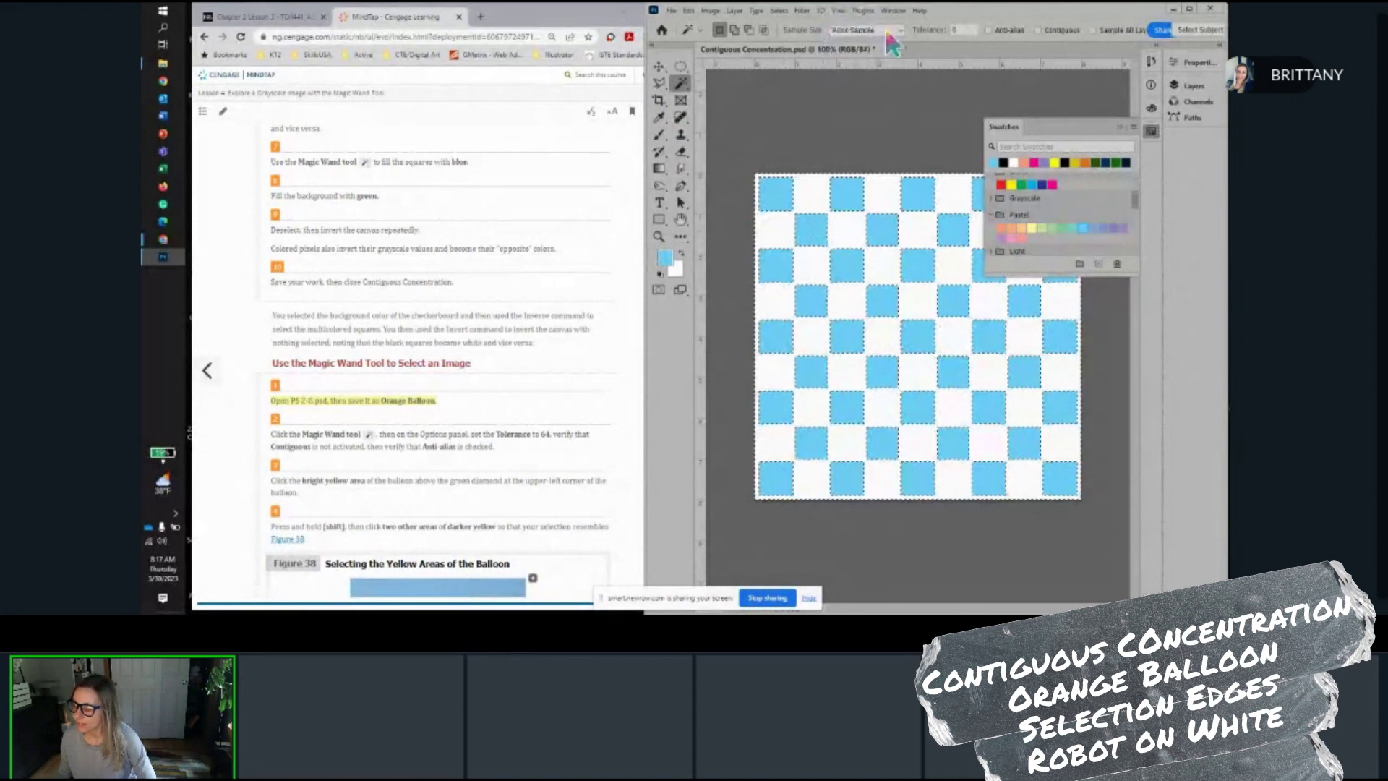
{"action": "left_click", "coordinate": [1063, 227]}
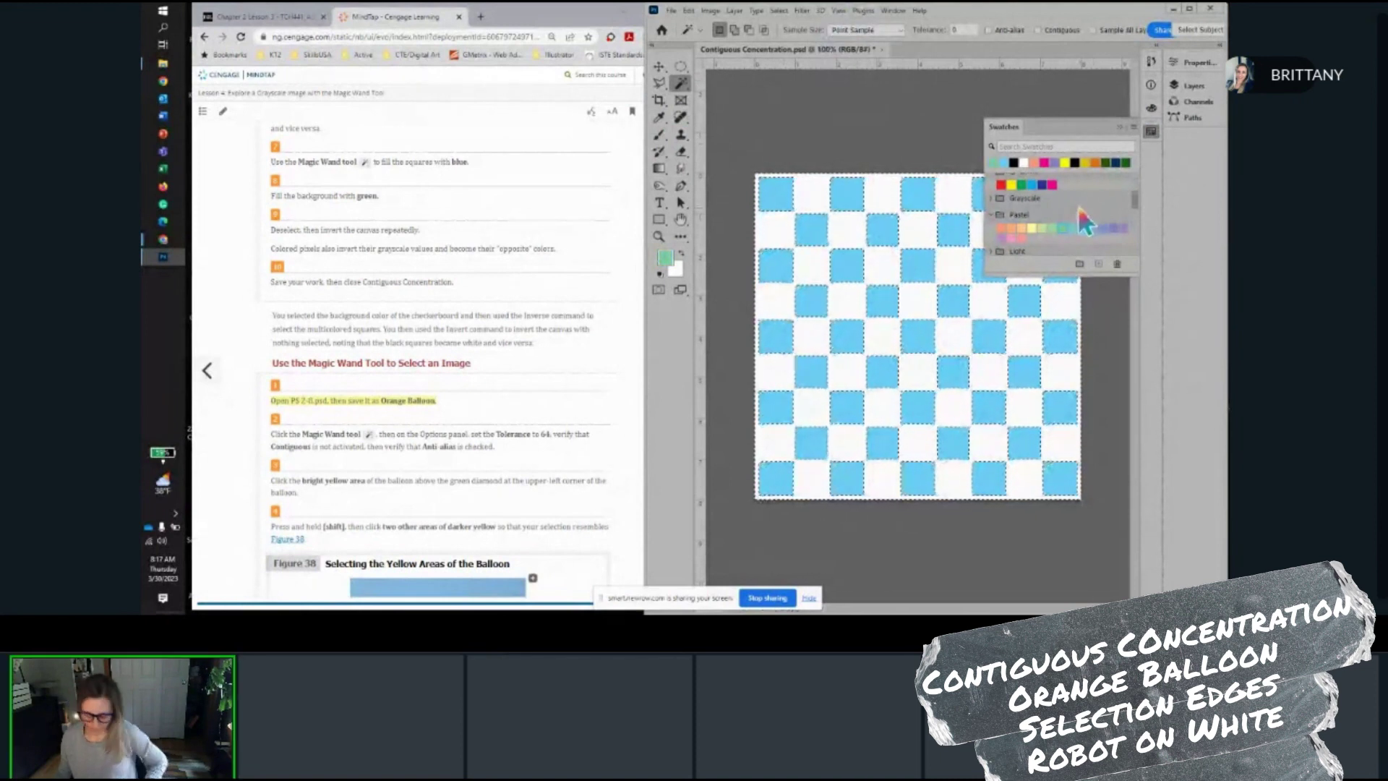
{"action": "key", "text": "alt+BackSpace"}
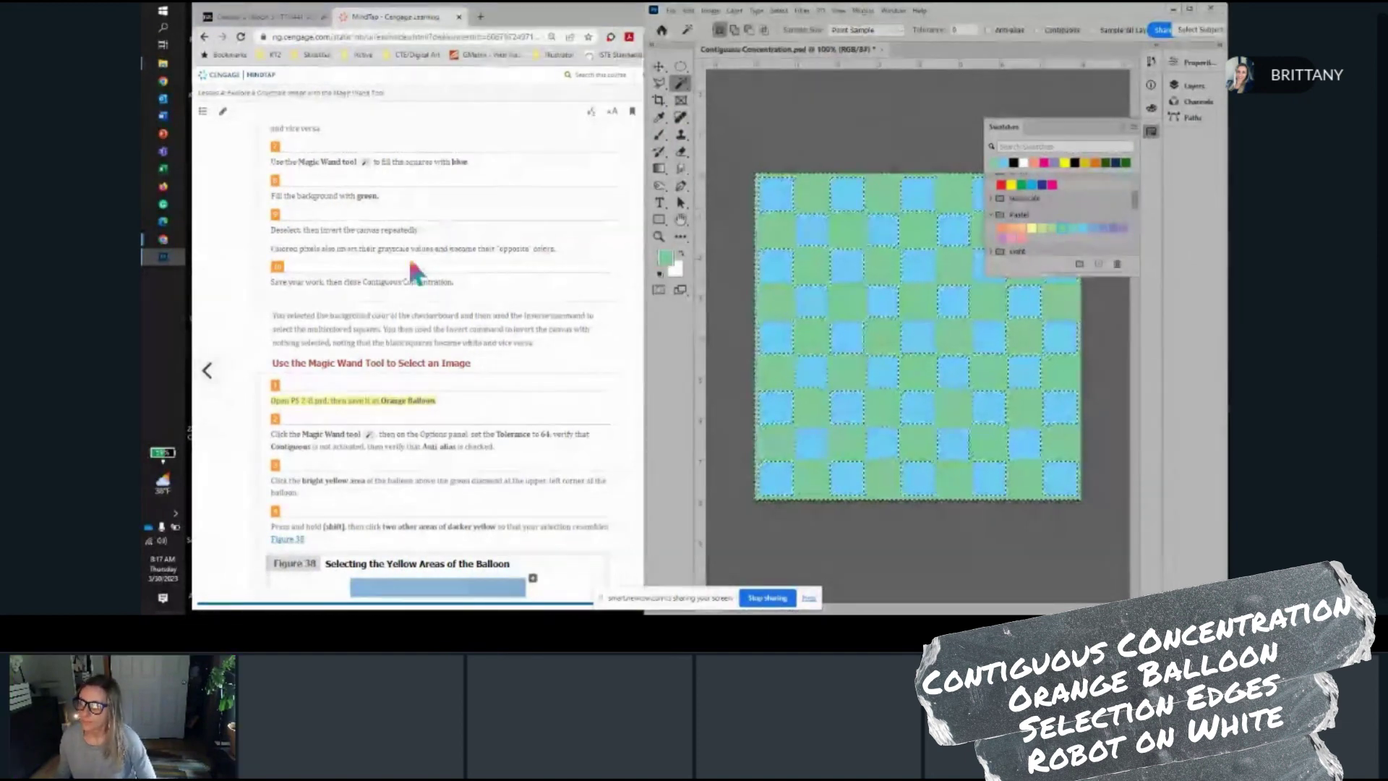
Deselect and invert the canvas colors repeatedly, ending on the light blue and green version
{"action": "scroll", "coordinate": [410, 267], "scroll_direction": "down", "scroll_amount": 1}
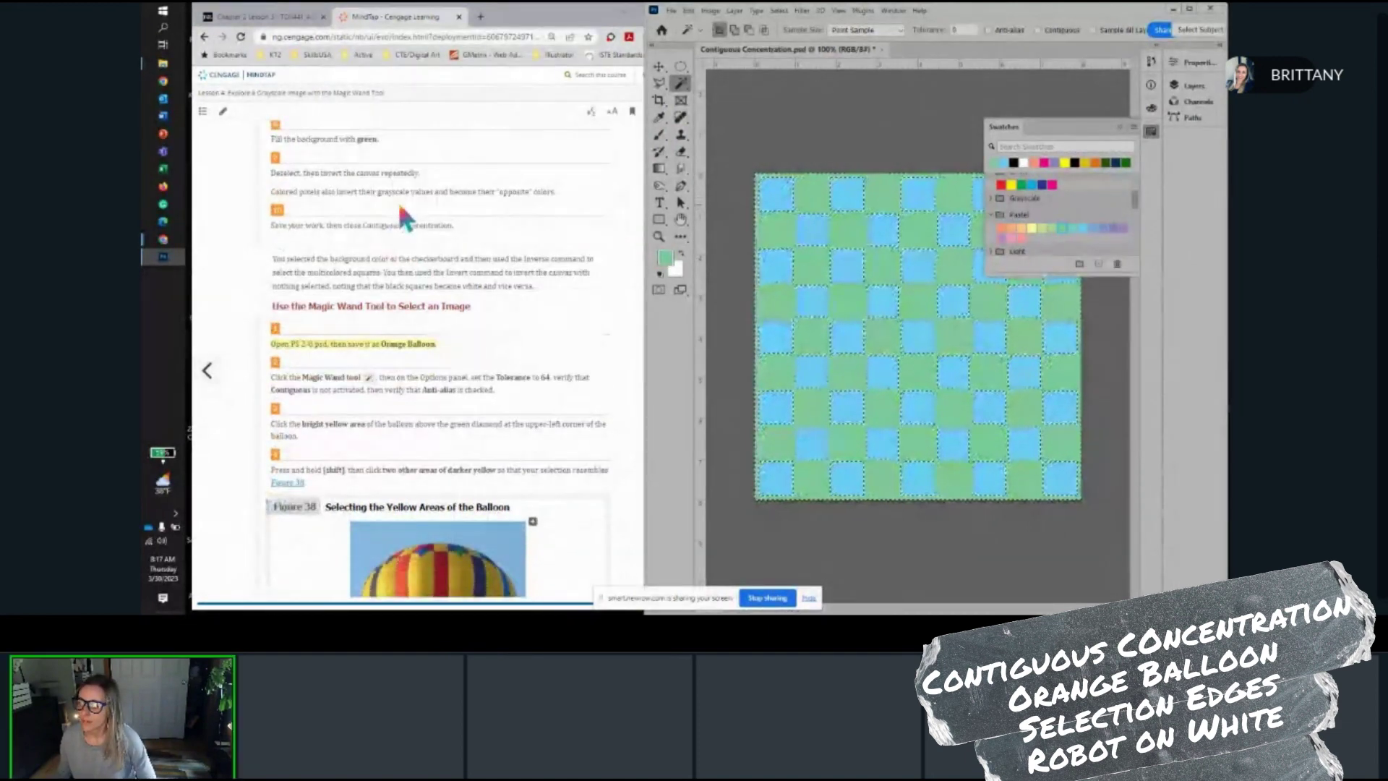
{"action": "scroll", "coordinate": [383, 220], "scroll_direction": "up", "scroll_amount": 1}
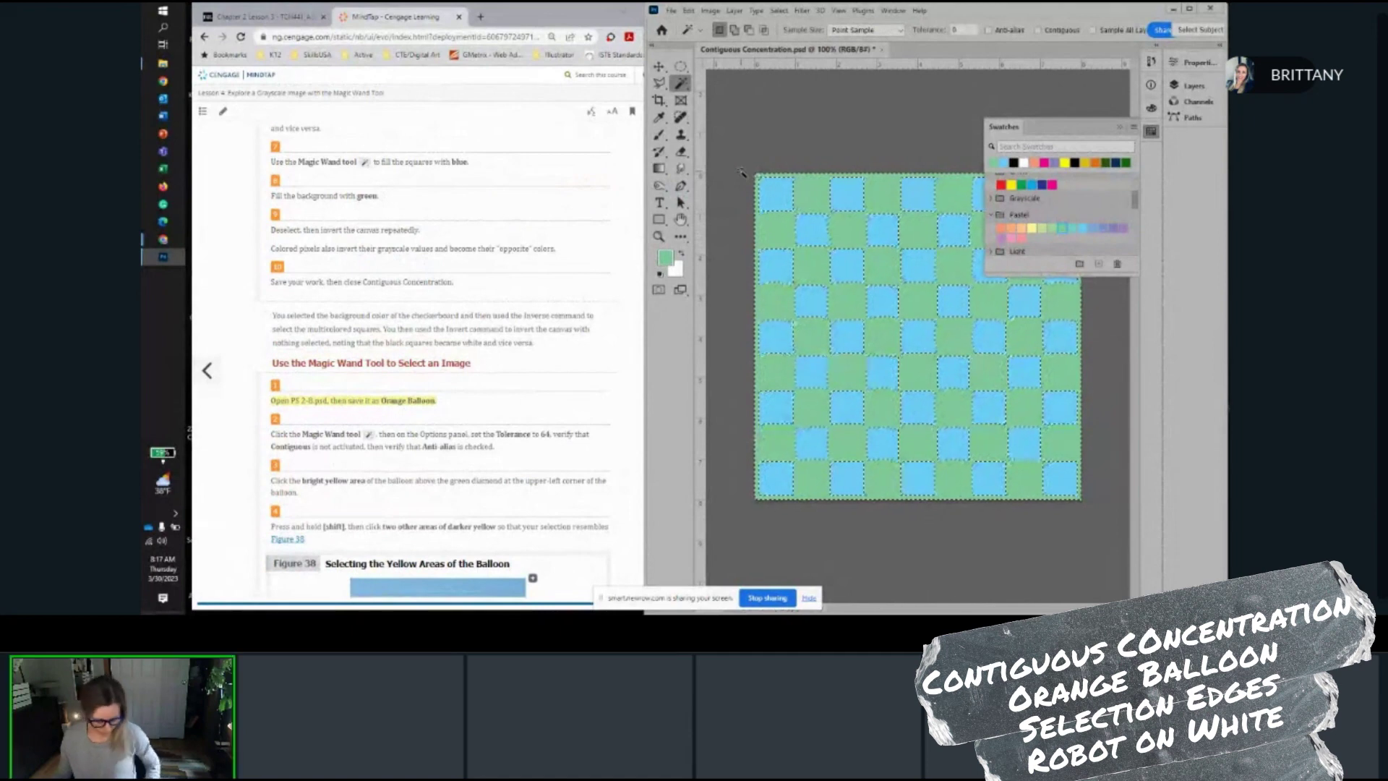
{"action": "key", "text": "ctrl+d"}
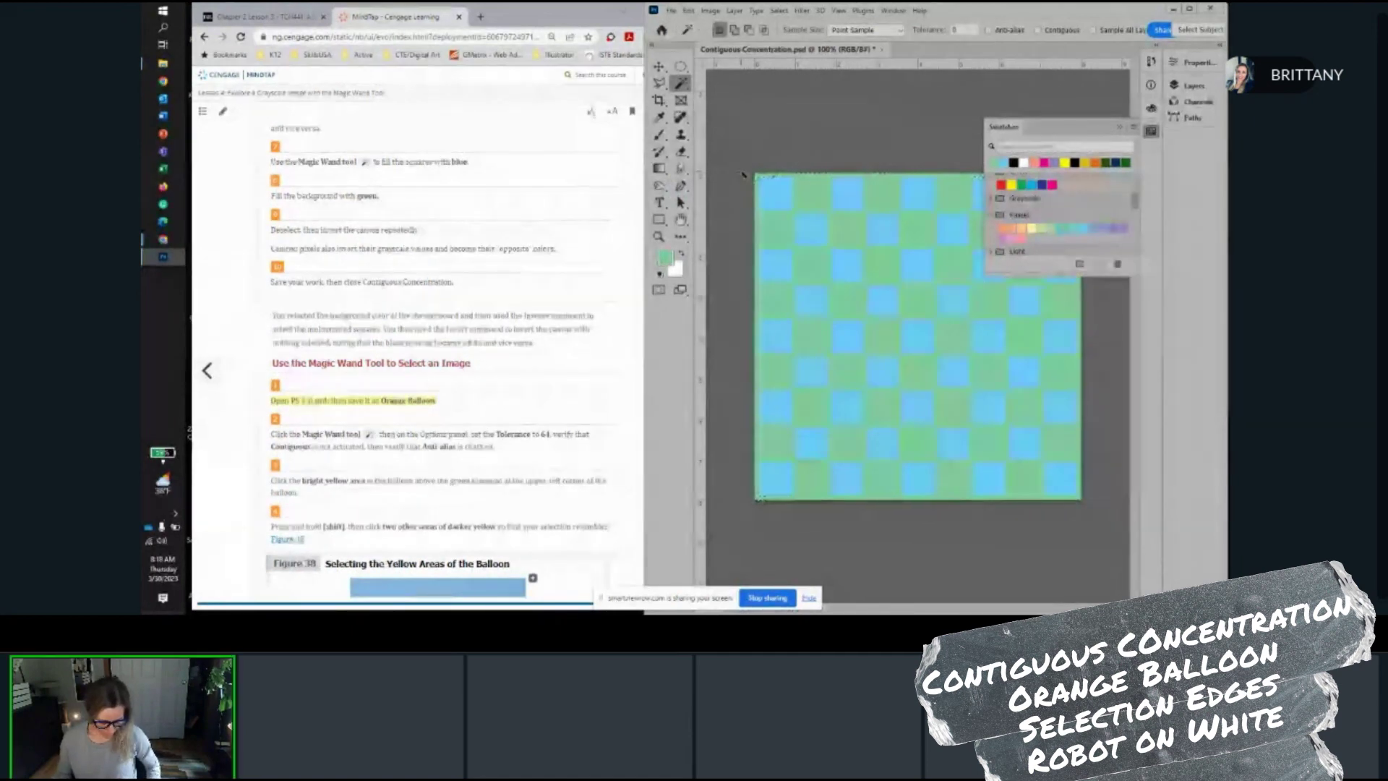
{"action": "key", "text": "ctrl+i"}
{"action": "key", "text": "ctrl+i"}
{"action": "key", "text": "ctrl+i"}
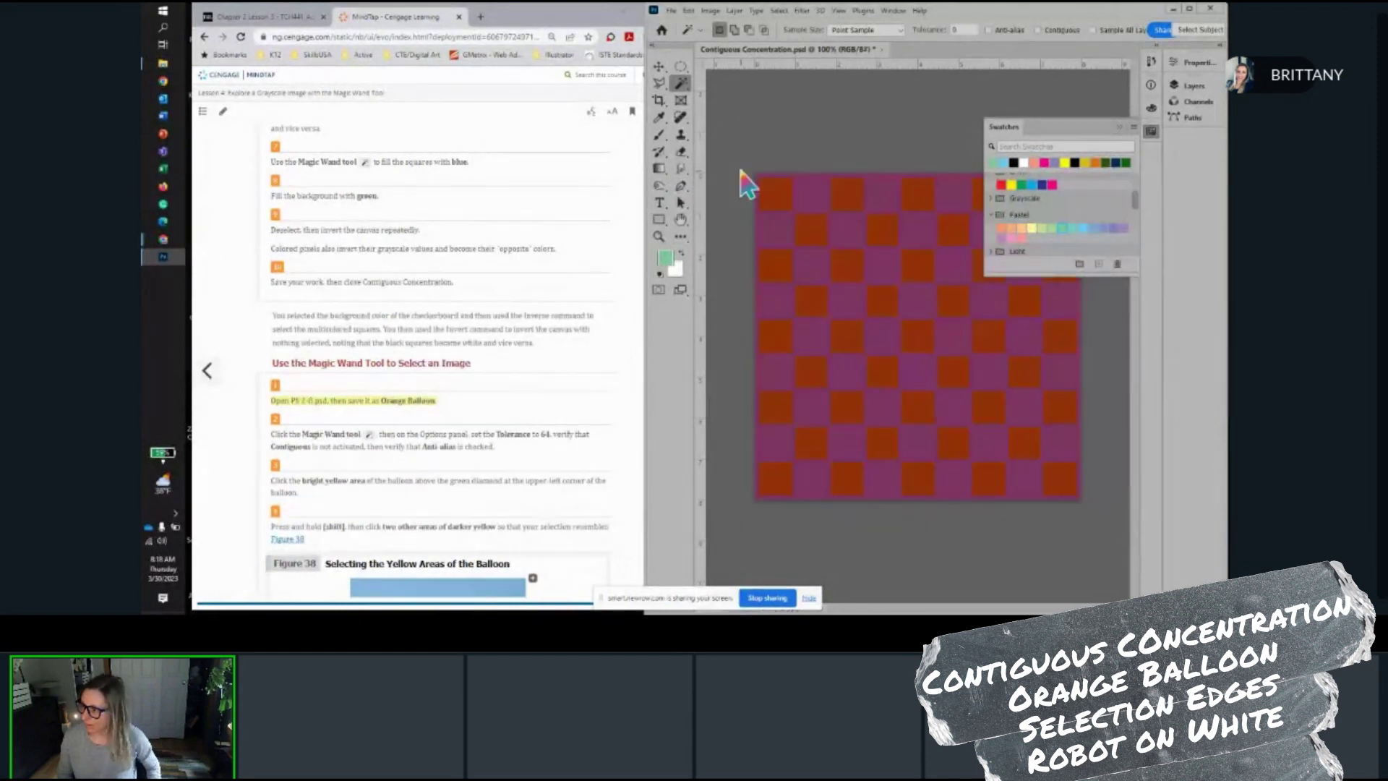
{"action": "key", "text": "ctrl+i"}
{"action": "key", "text": "ctrl+i"}
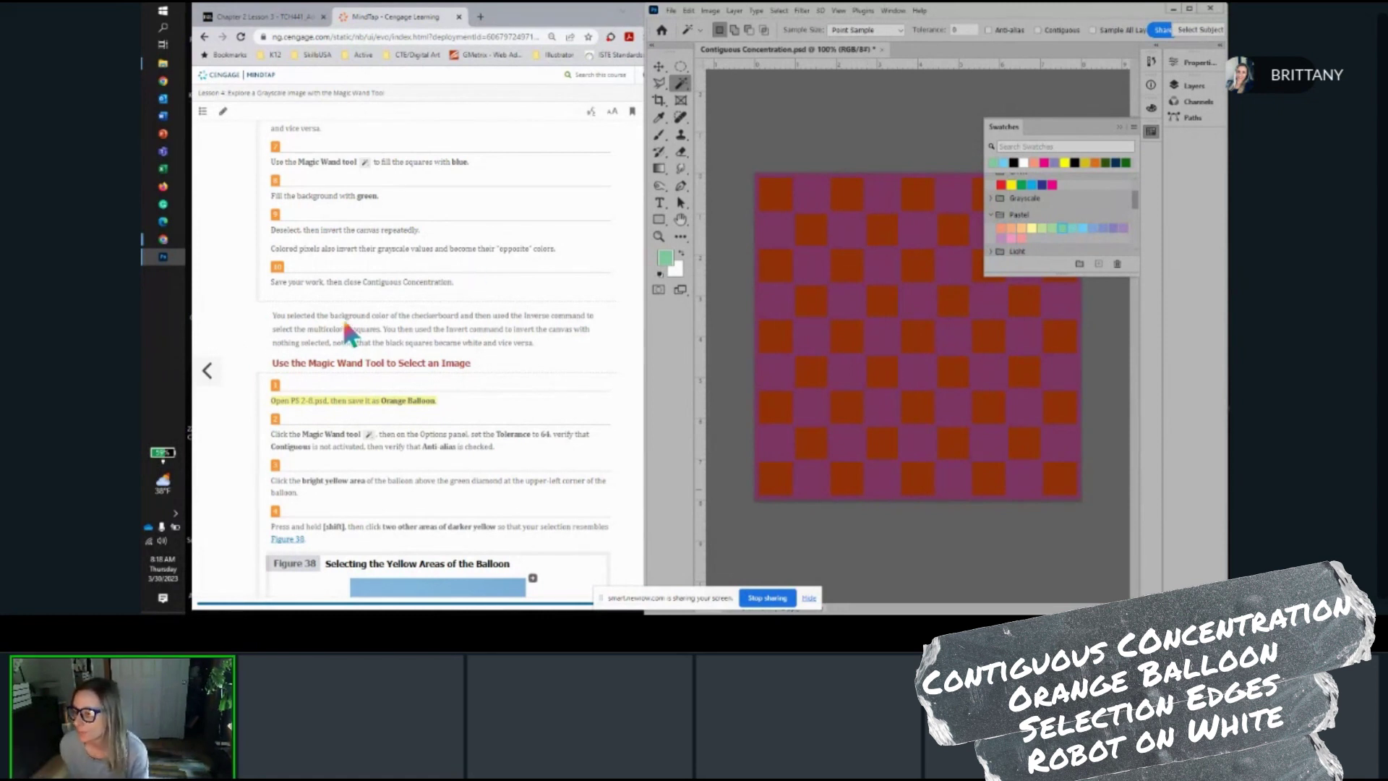
{"action": "scroll", "coordinate": [345, 323], "scroll_direction": "down", "scroll_amount": 4}
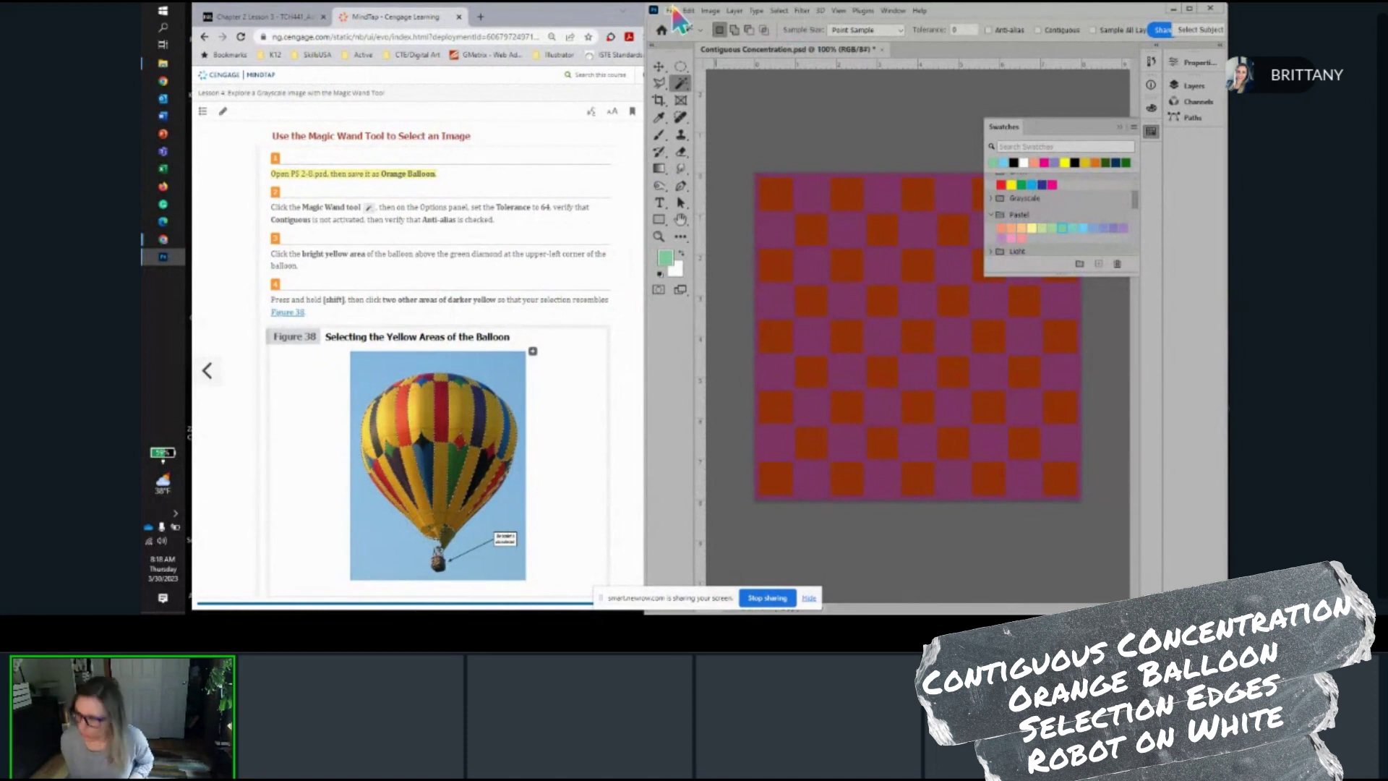
{"action": "key", "text": "ctrl+i"}
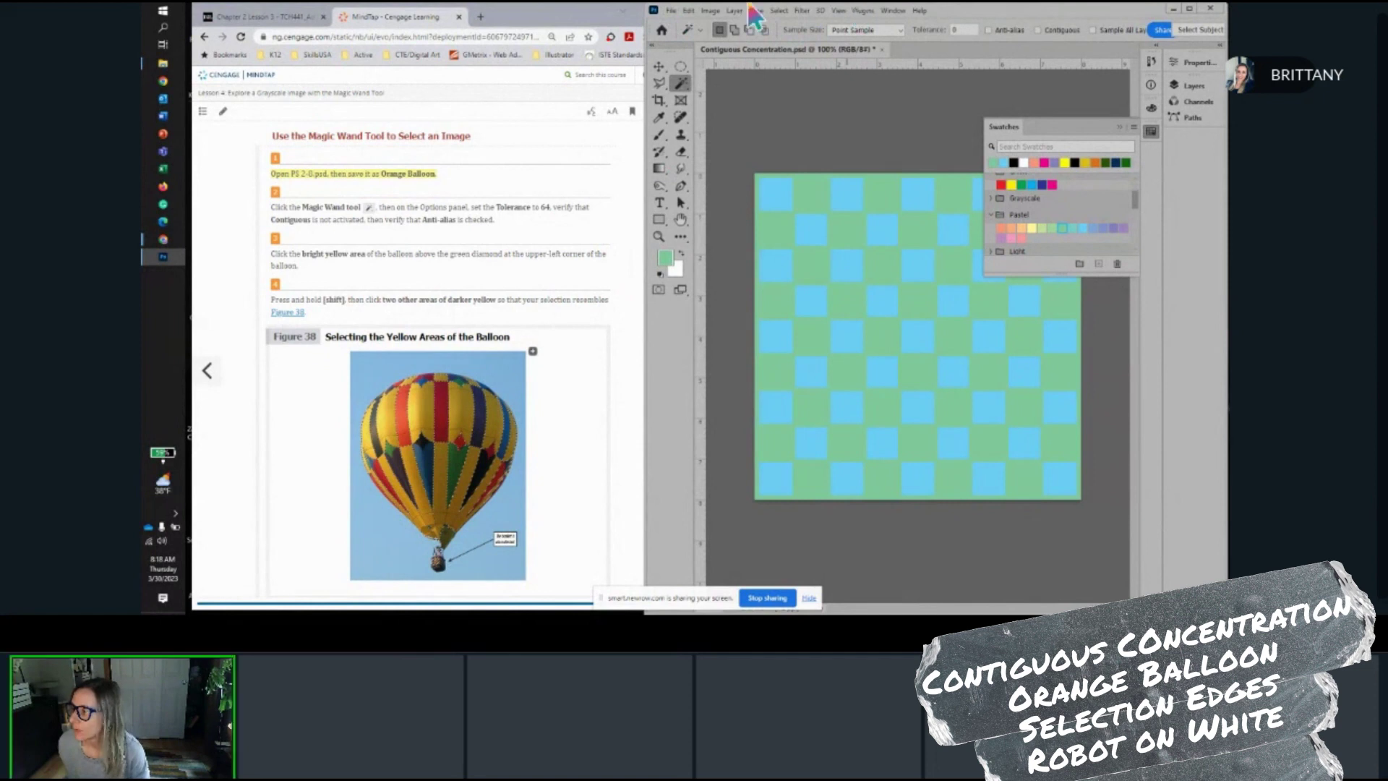
Save Contiguous Concentration and close the document
{"action": "left_click", "coordinate": [672, 10]}
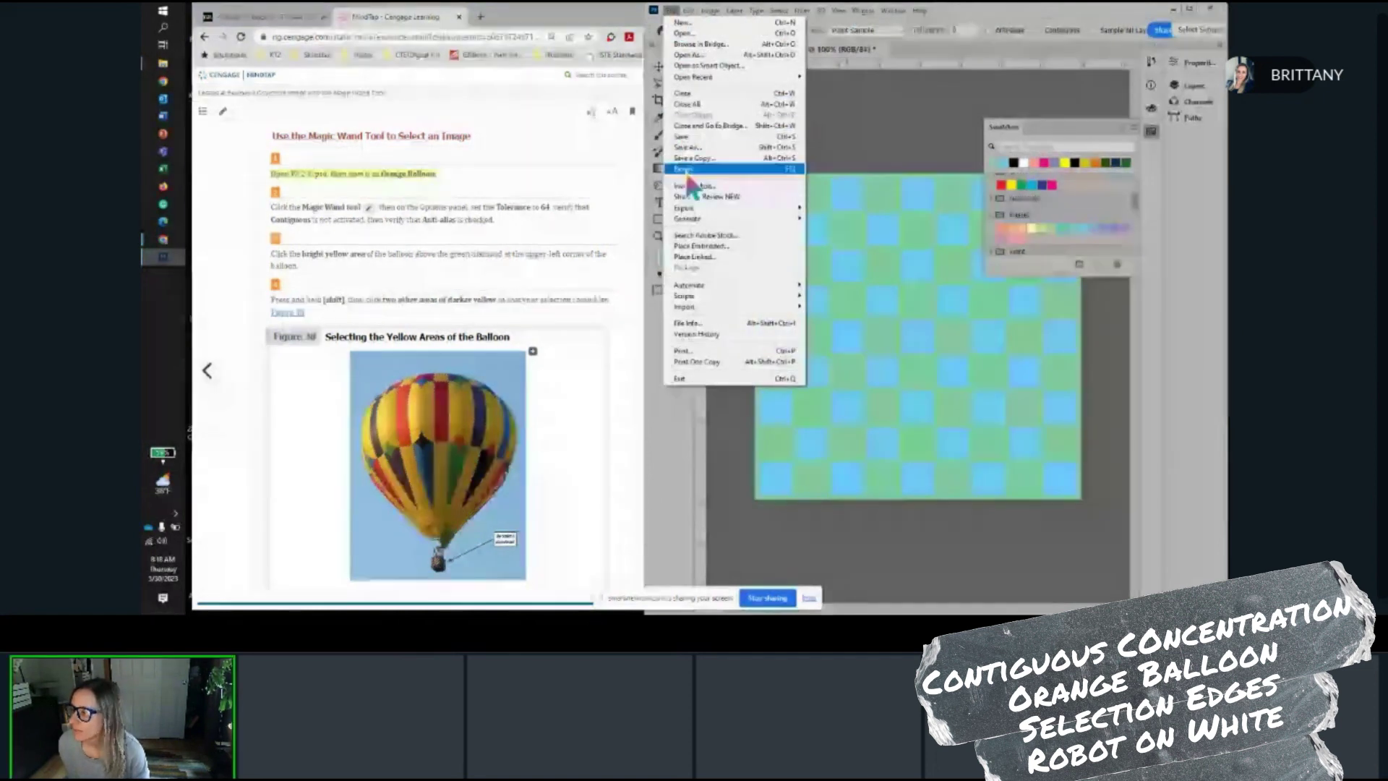
{"action": "left_click", "coordinate": [691, 138]}
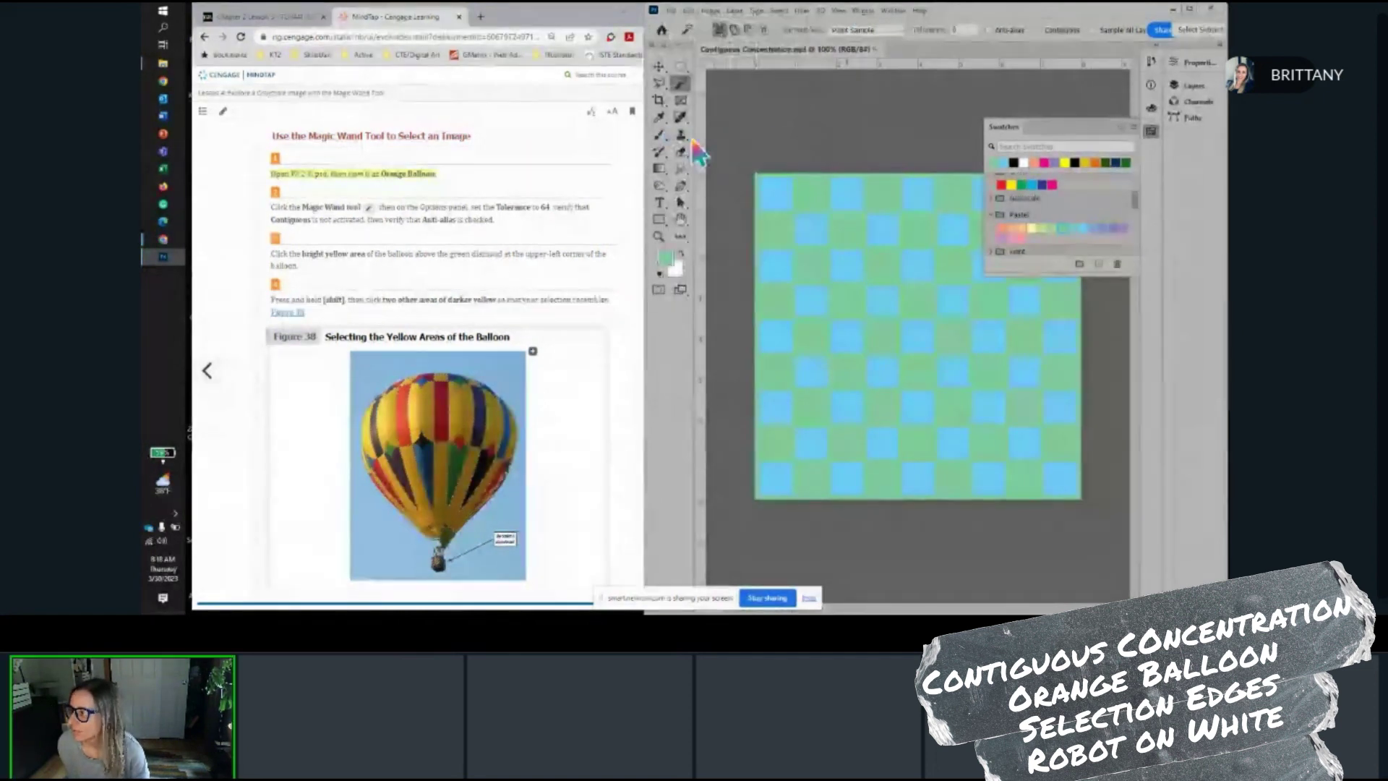
{"action": "left_click", "coordinate": [877, 49]}
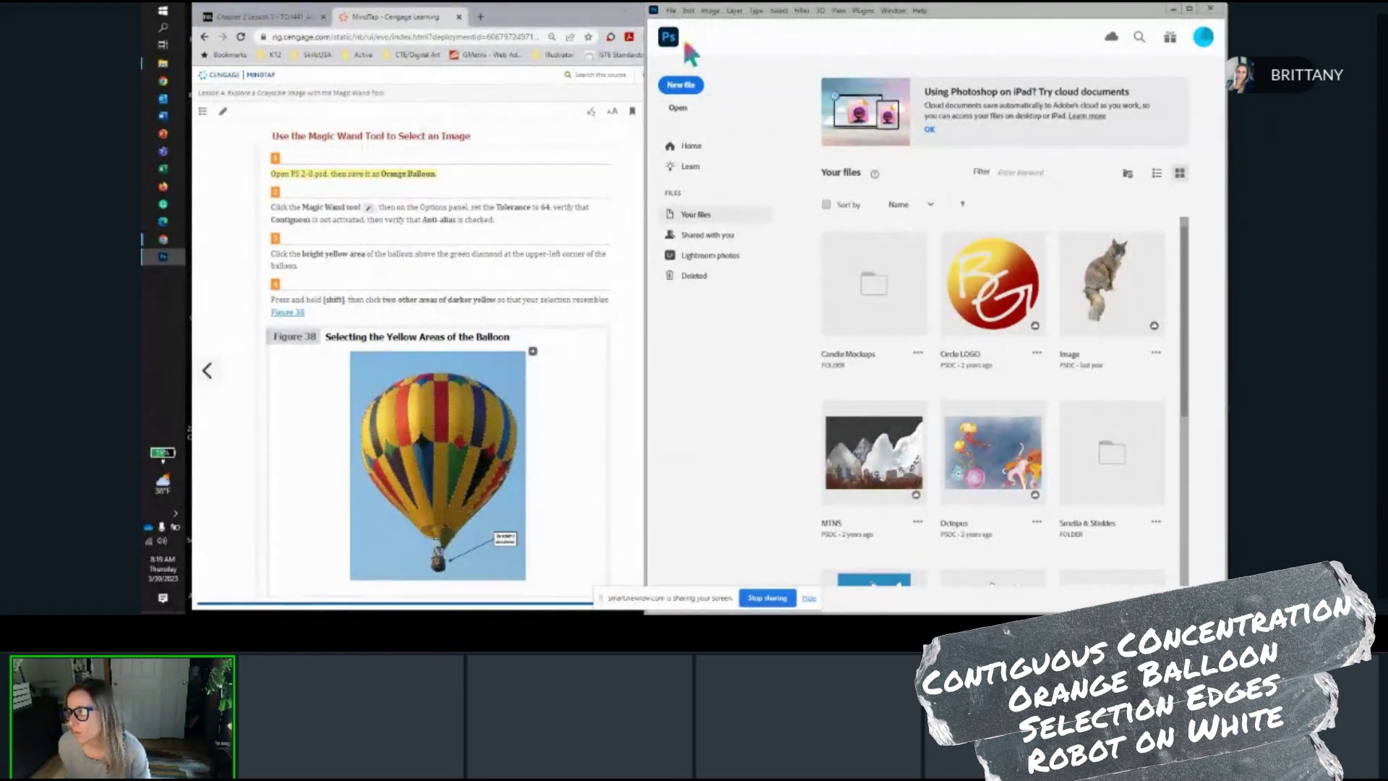
Open PS 2-8 from the Ch2 PS Files folder and collapse the Swatches panel
{"action": "left_click", "coordinate": [671, 10]}
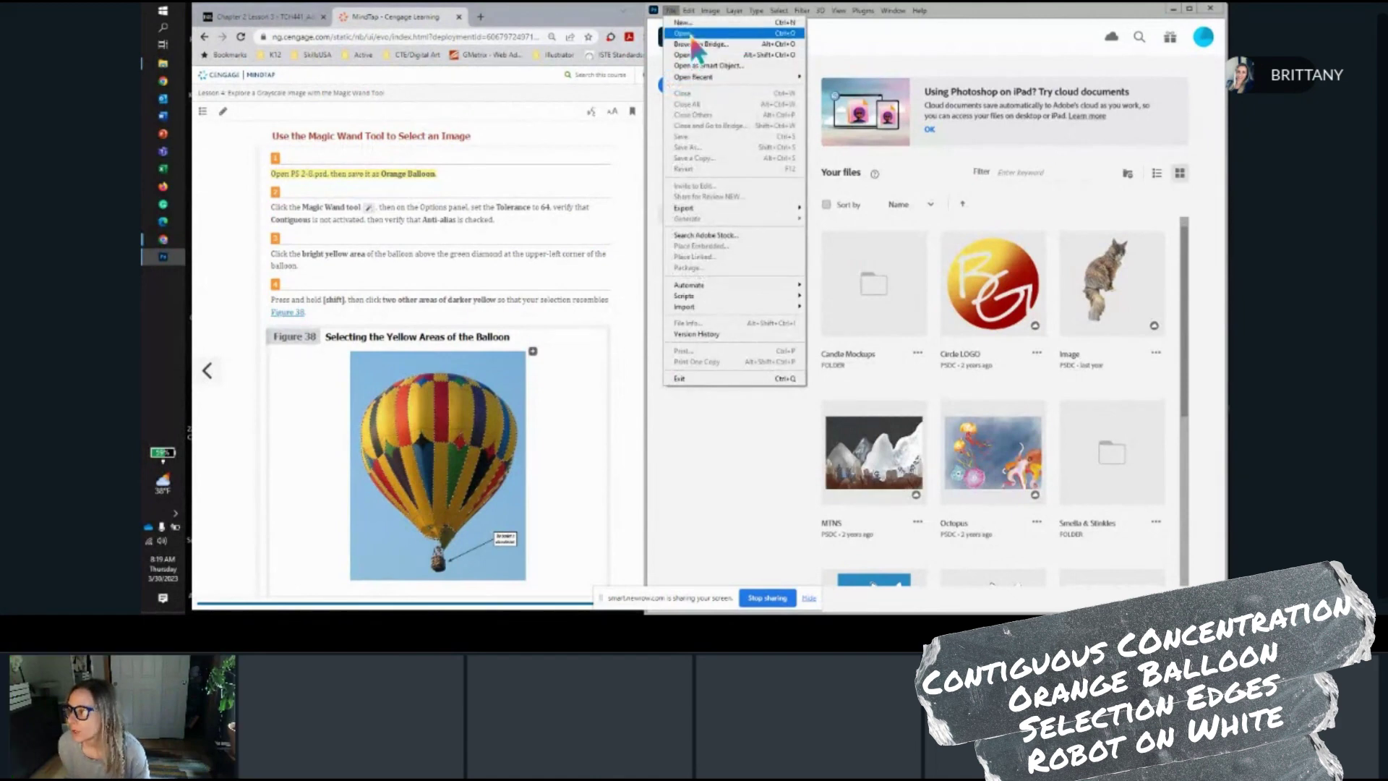
{"action": "left_click", "coordinate": [689, 33]}
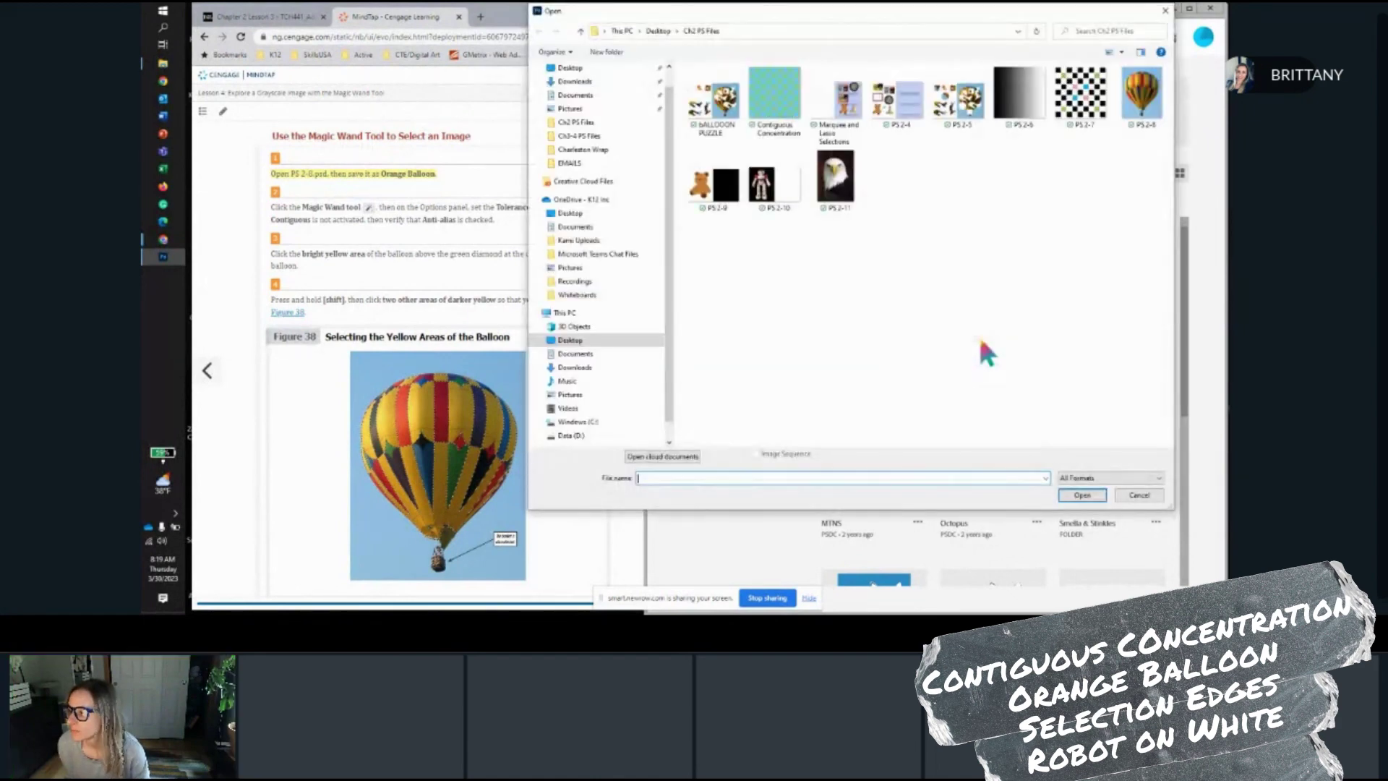
{"action": "double_click", "coordinate": [1140, 104]}
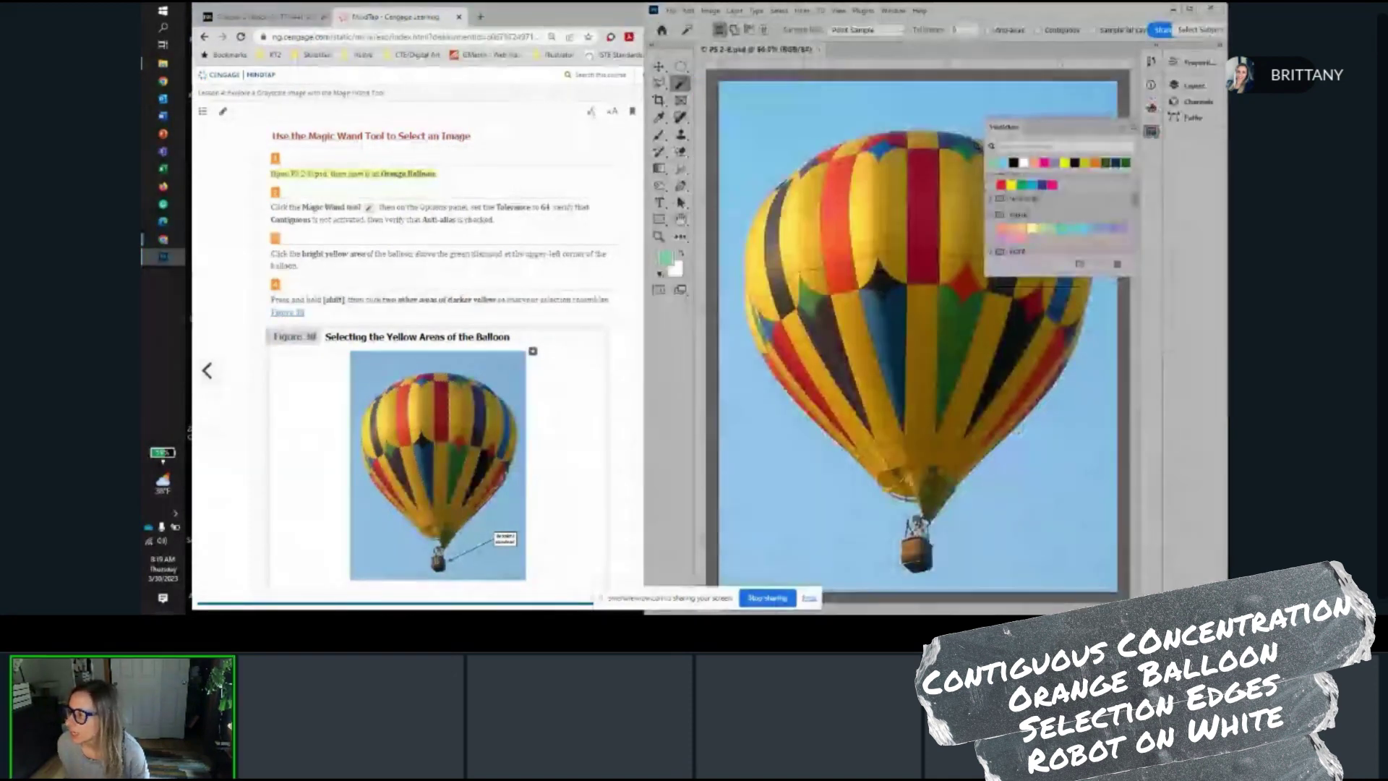
{"action": "left_click", "coordinate": [1151, 131]}
Save the balloon image as Orange Balloon in Photoshop format in the Ch2 PS Files folder
{"action": "left_click", "coordinate": [672, 12]}
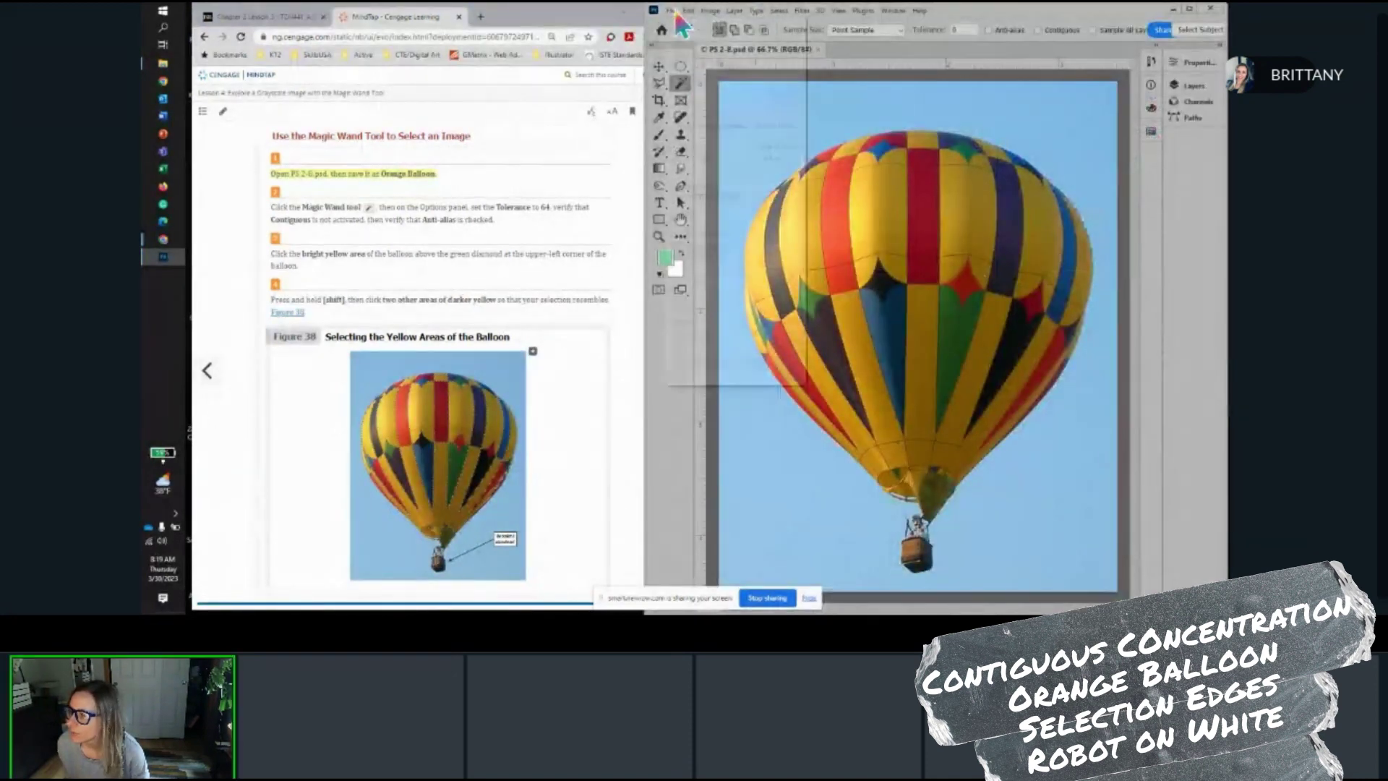
{"action": "left_click", "coordinate": [705, 152]}
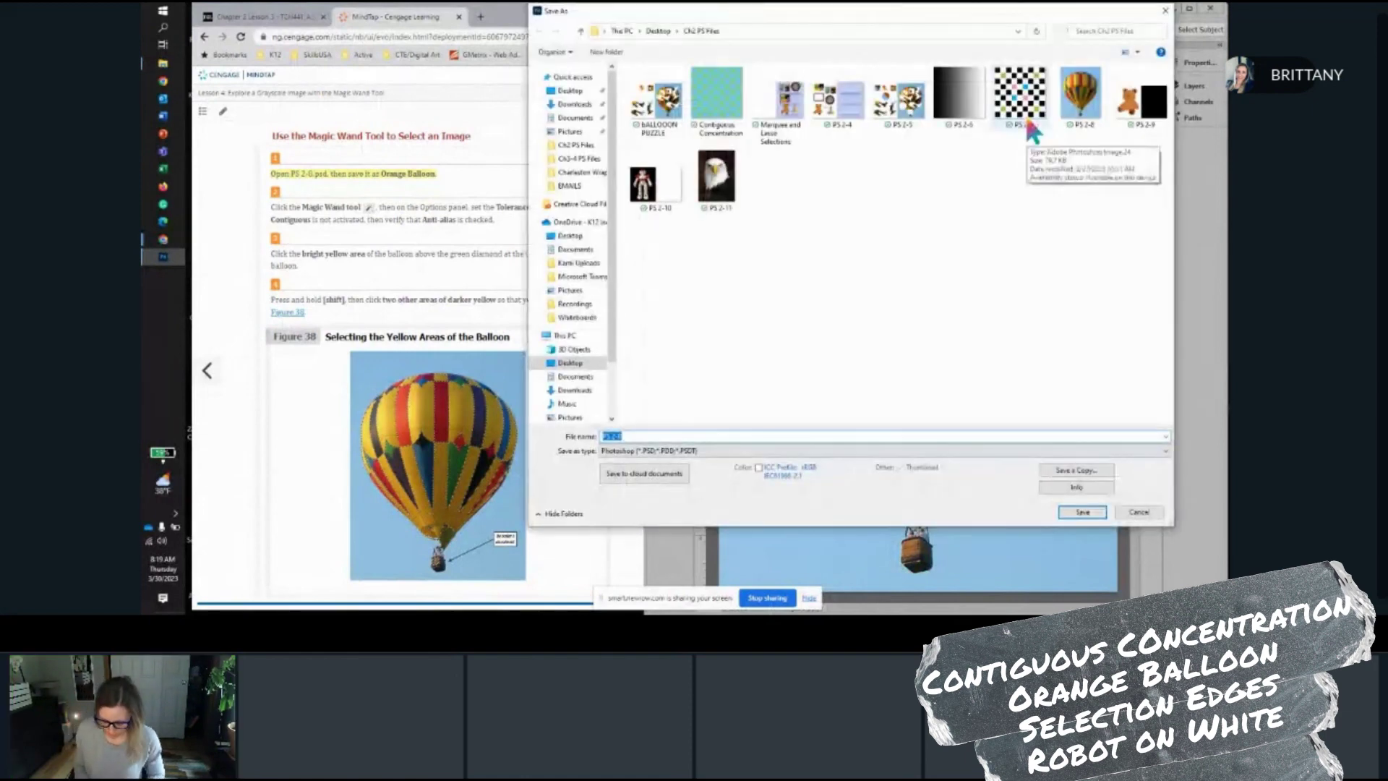
{"action": "type", "text": "Orange"}
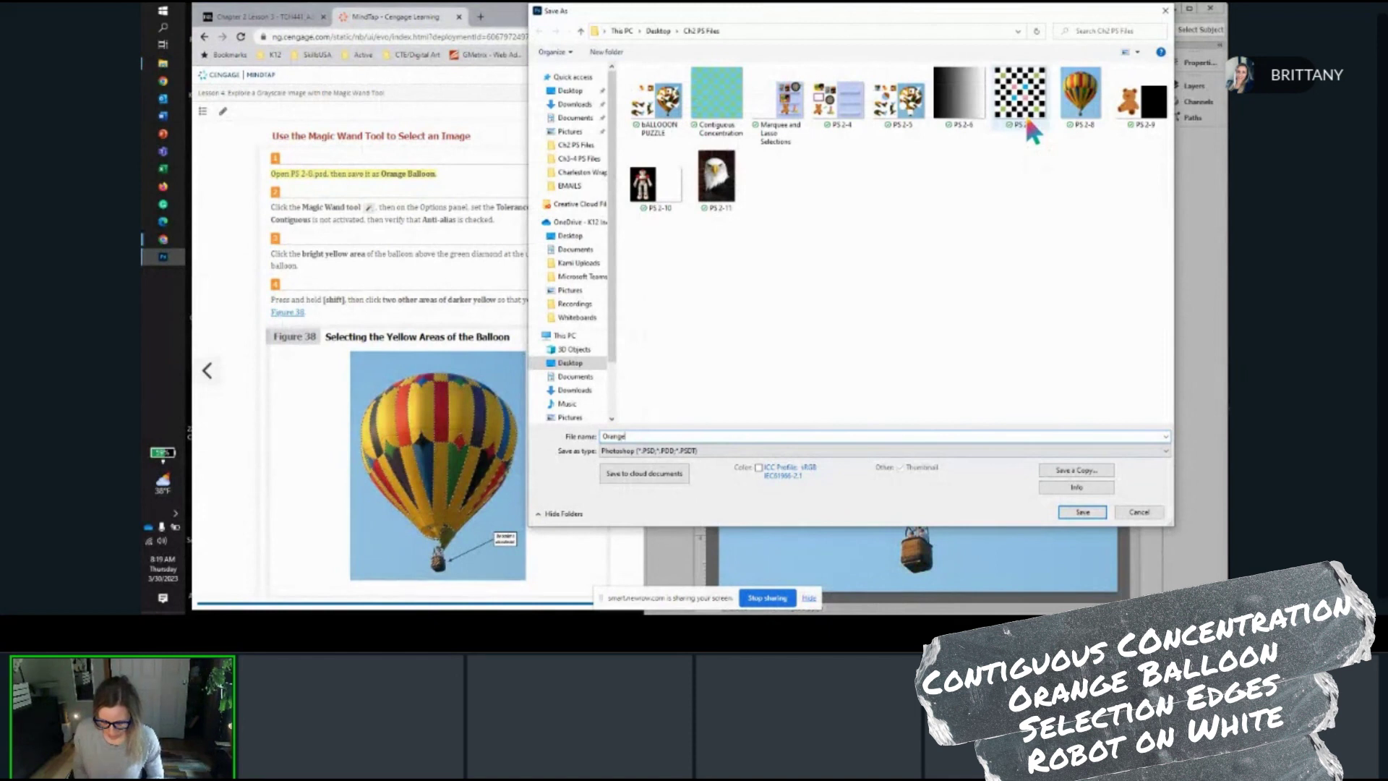
{"action": "type", "text": " Balloon"}
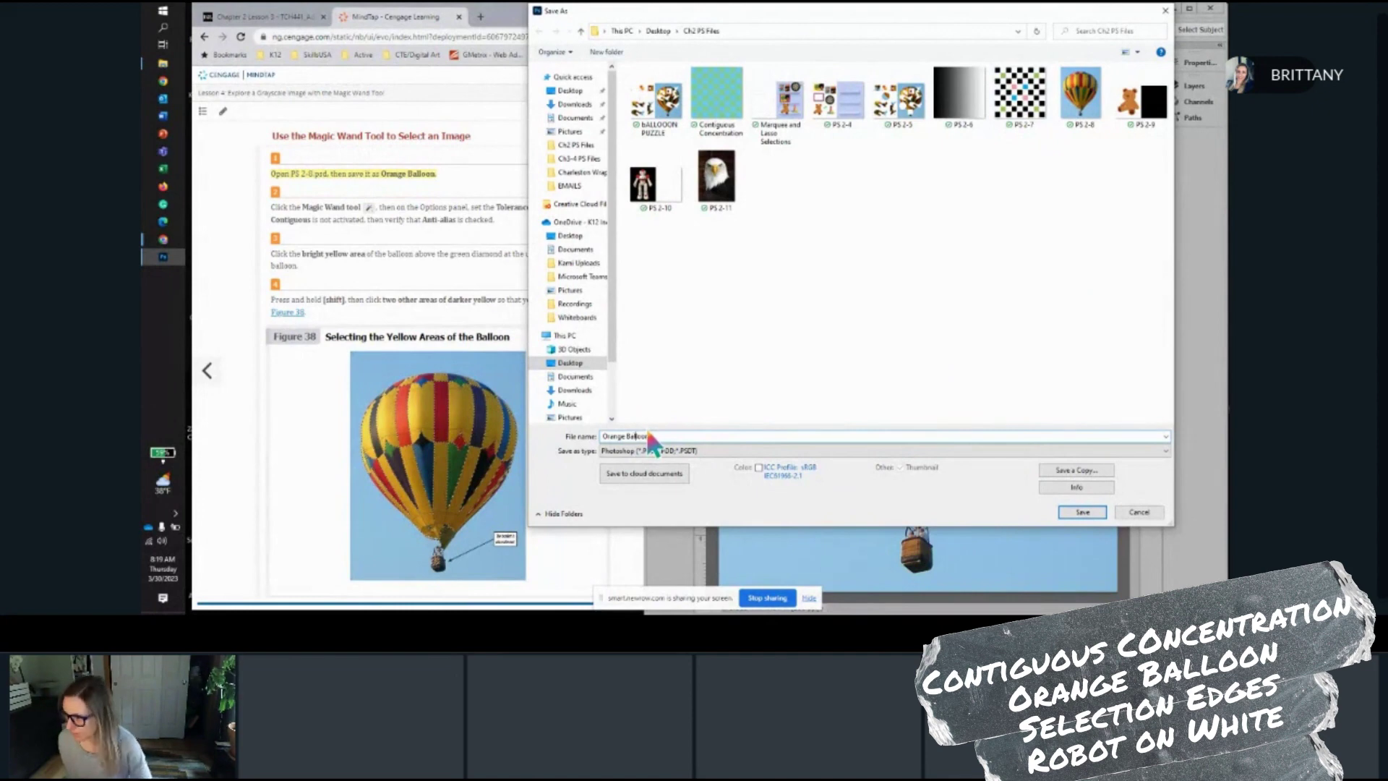
{"action": "left_click", "coordinate": [1087, 509]}
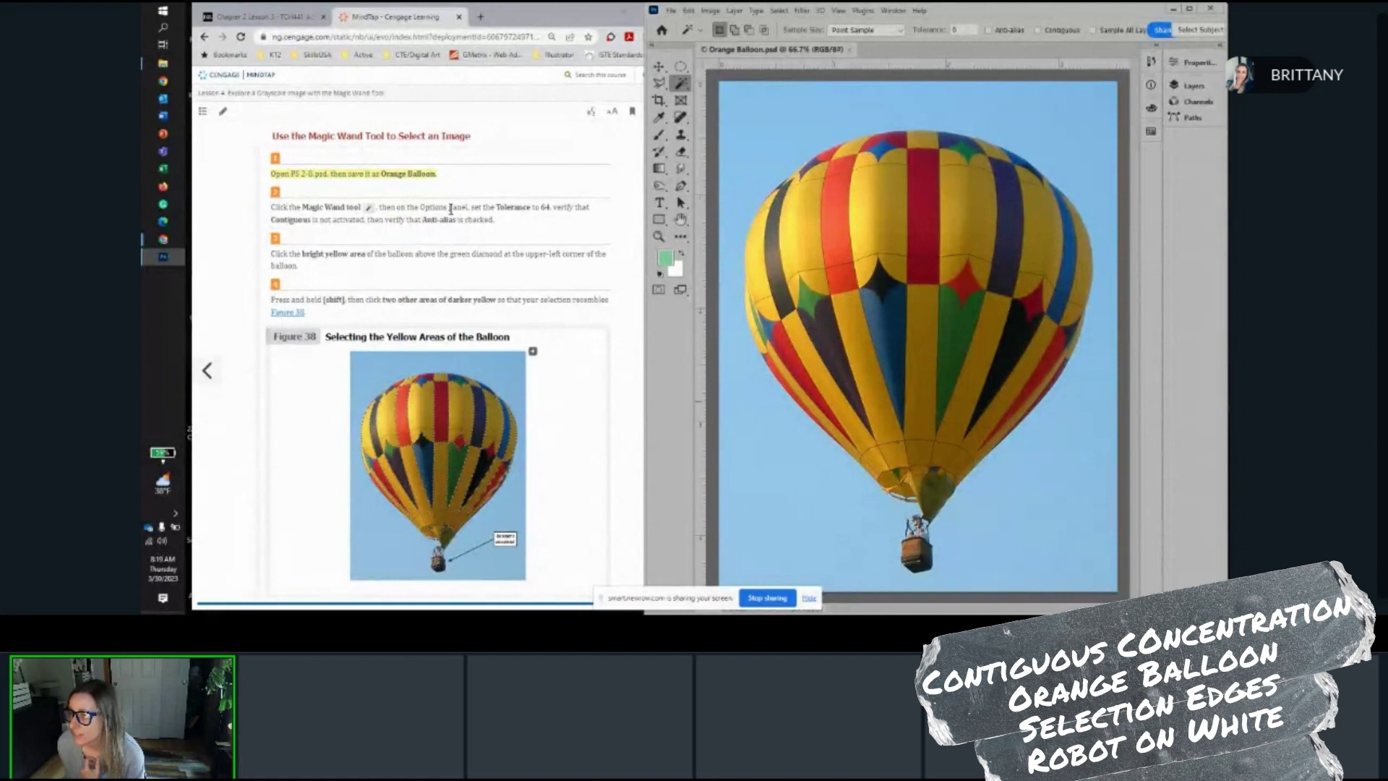
Open the Magic Wand tool's Tolerance value for editing
{"action": "left_click_drag", "start_coordinate": [964, 34], "coordinate": [952, 33]}
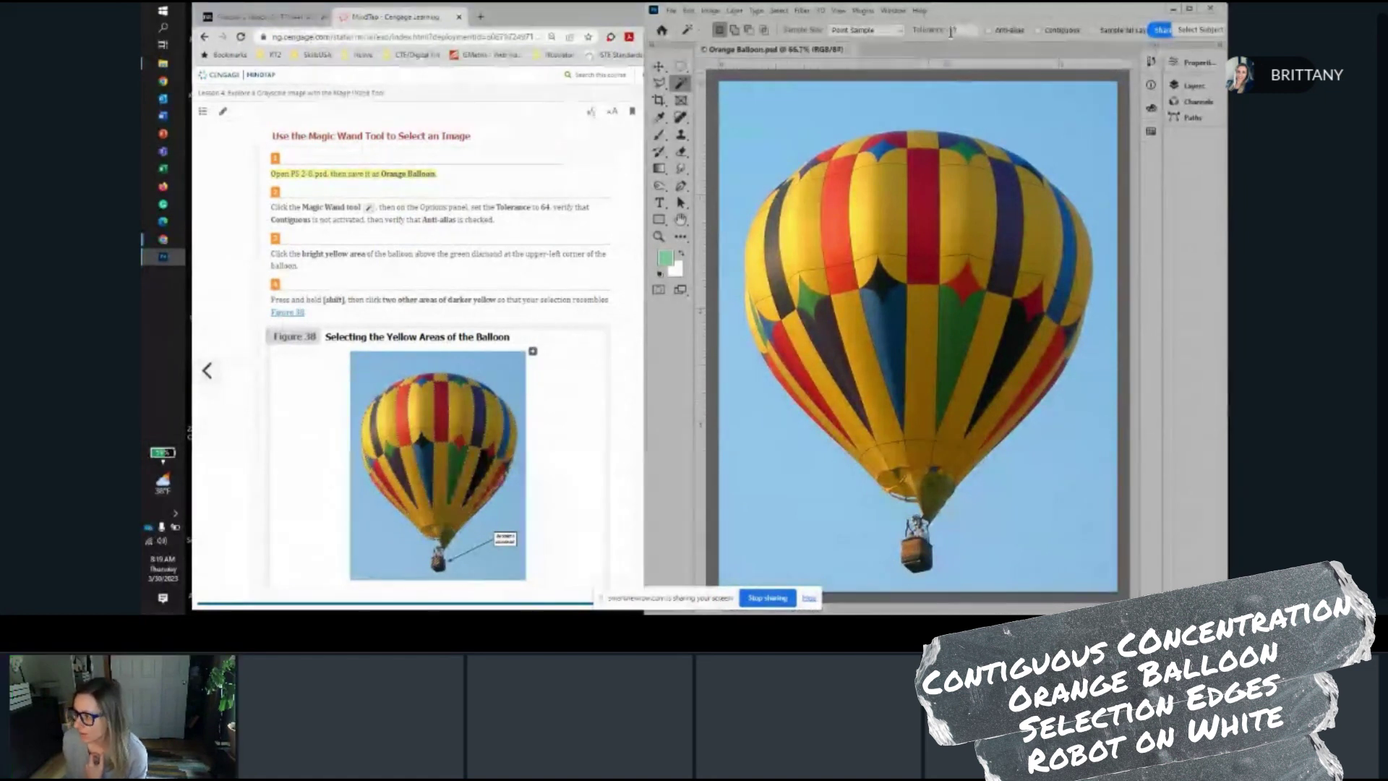
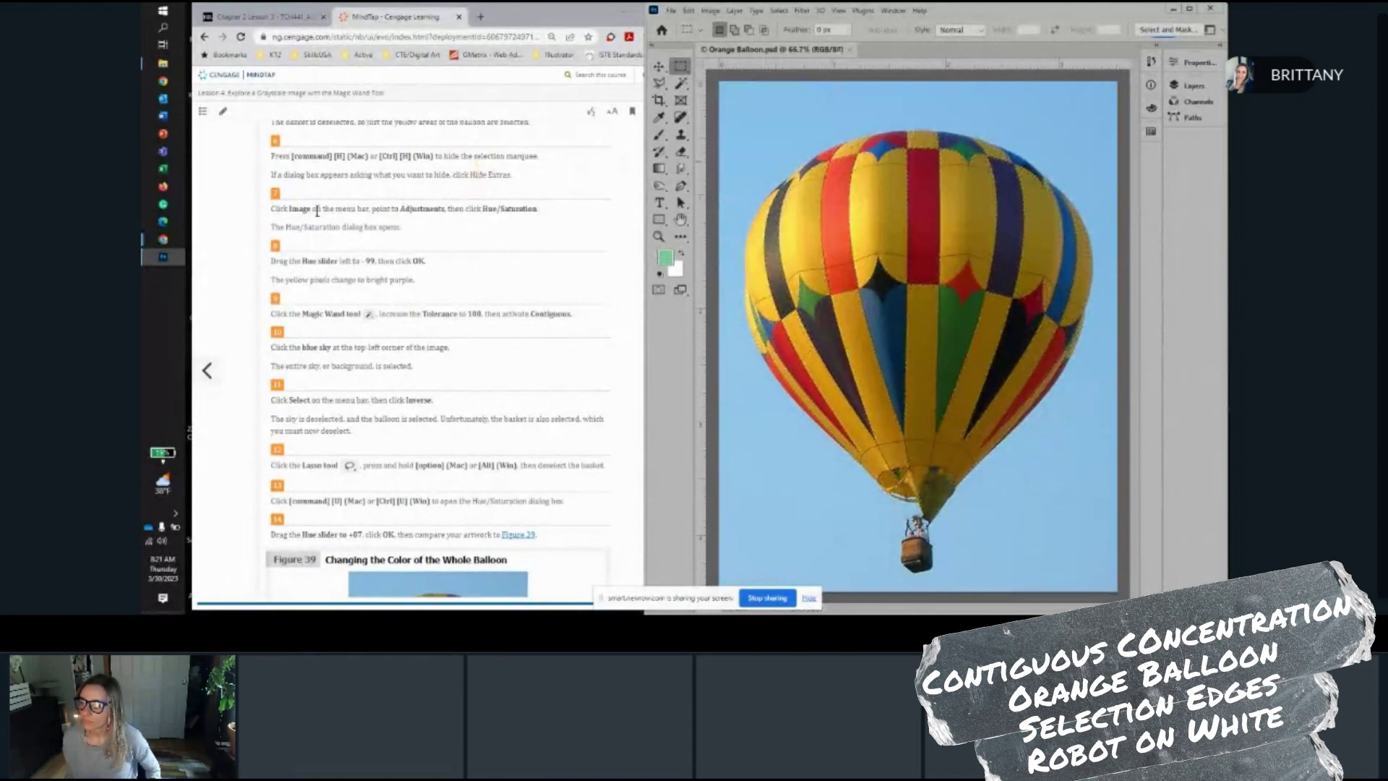
Apply Hue/Saturation with Hue -99 to the selected yellow areas of the balloon
{"action": "scroll", "coordinate": [329, 211], "scroll_direction": "down", "scroll_amount": 1}
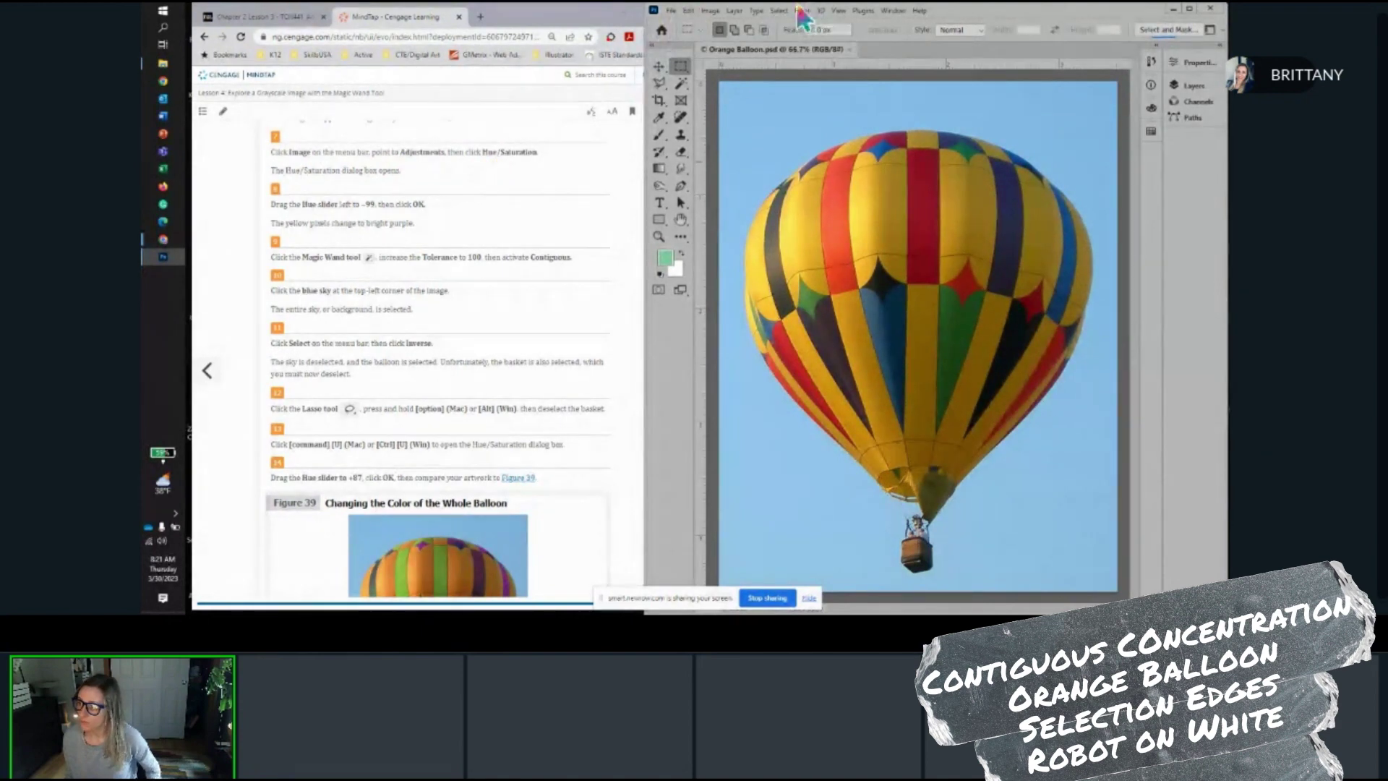
{"action": "left_click", "coordinate": [711, 13]}
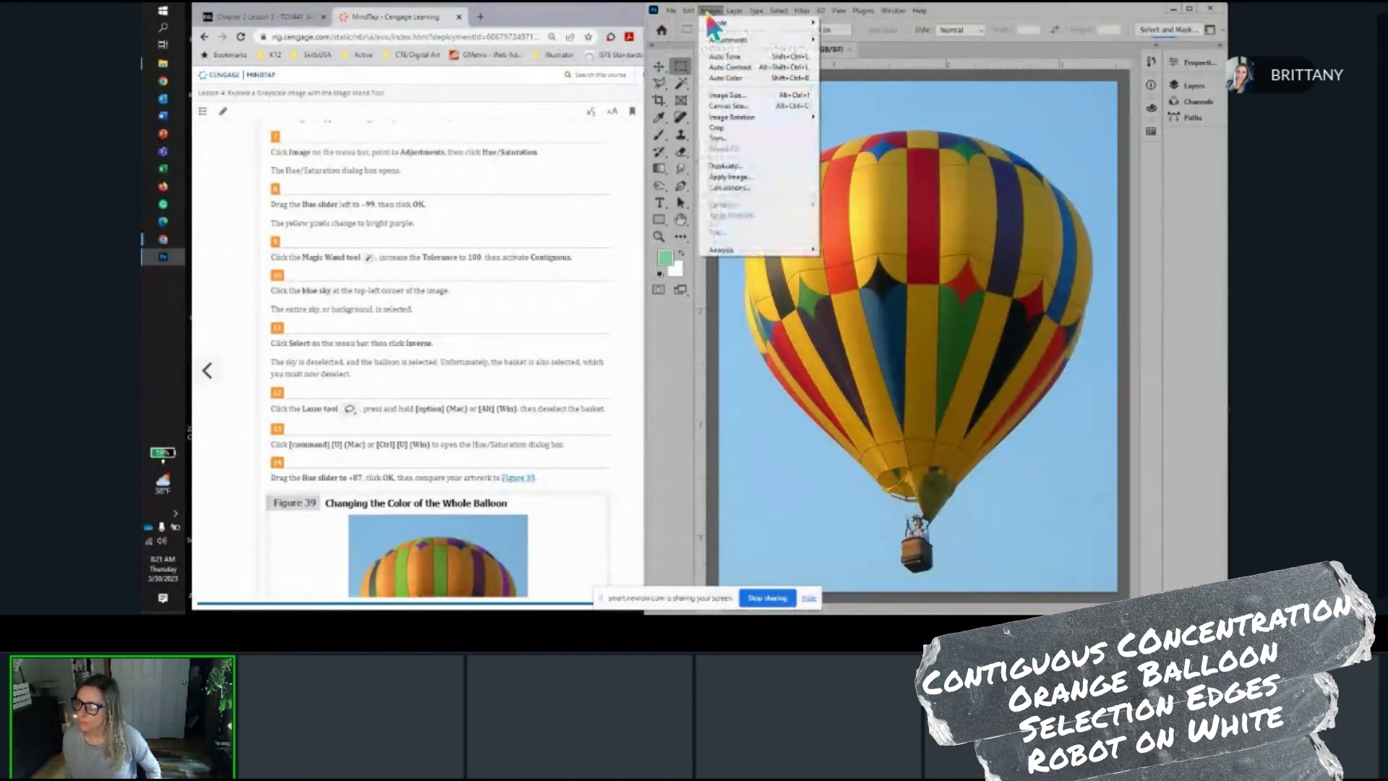
{"action": "mouse_move", "coordinate": [723, 40]}
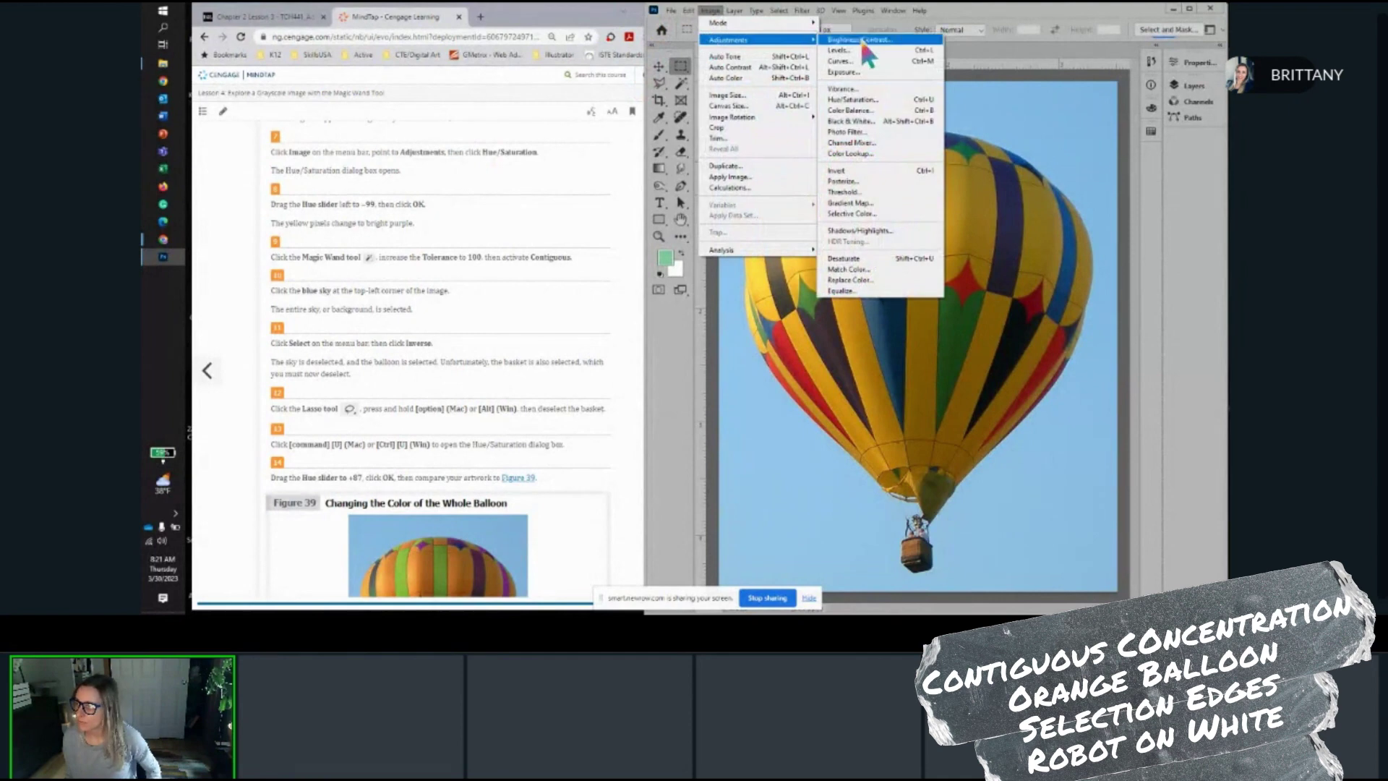
{"action": "left_click", "coordinate": [879, 97]}
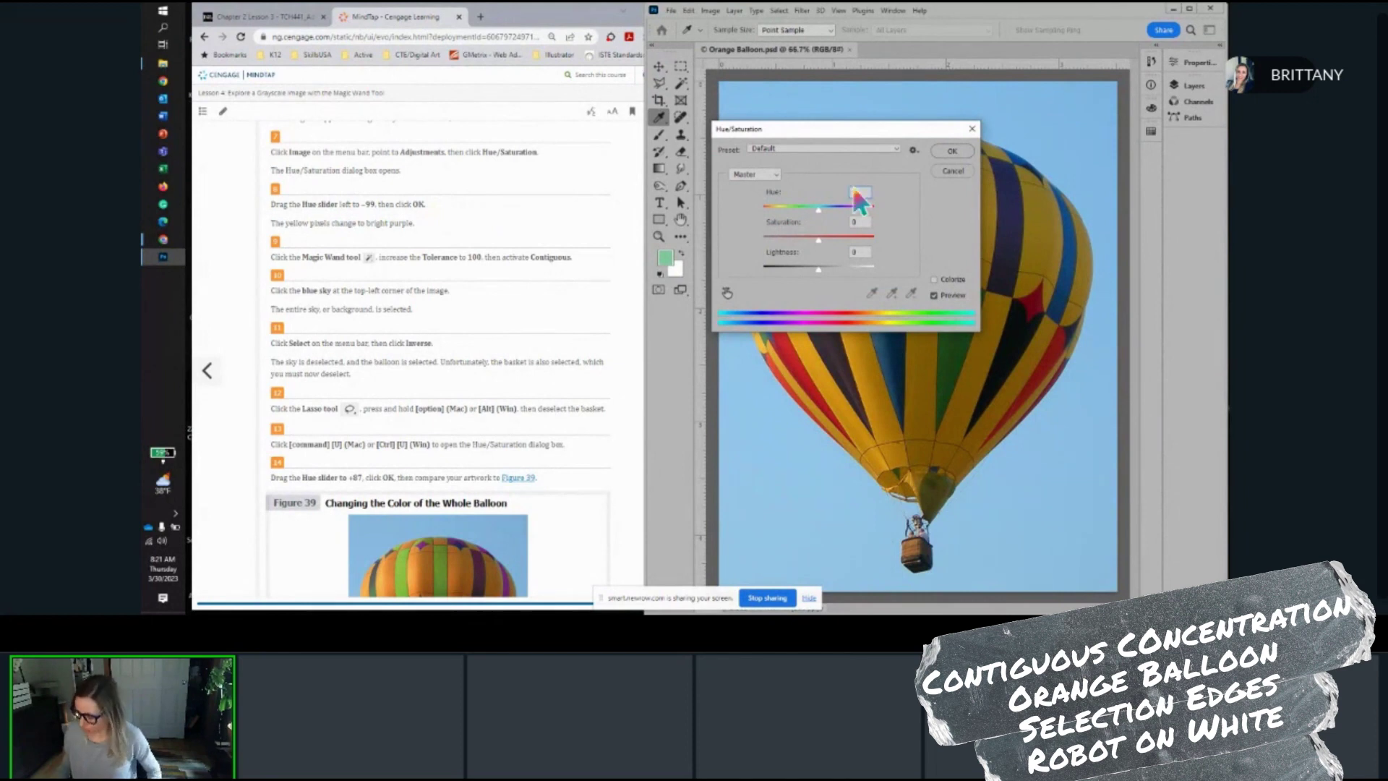
{"action": "type", "text": "-99"}
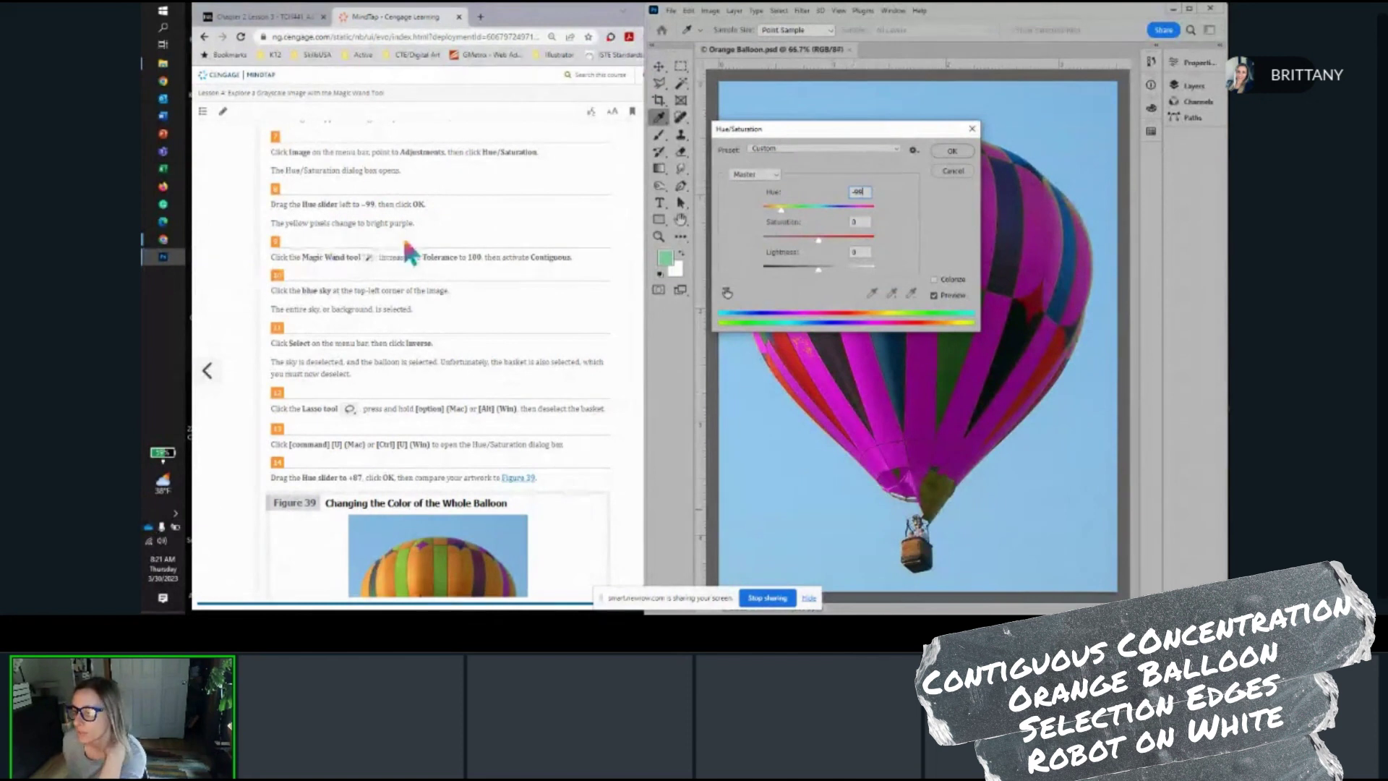
{"action": "left_click_drag", "start_coordinate": [852, 130], "coordinate": [804, 187]}
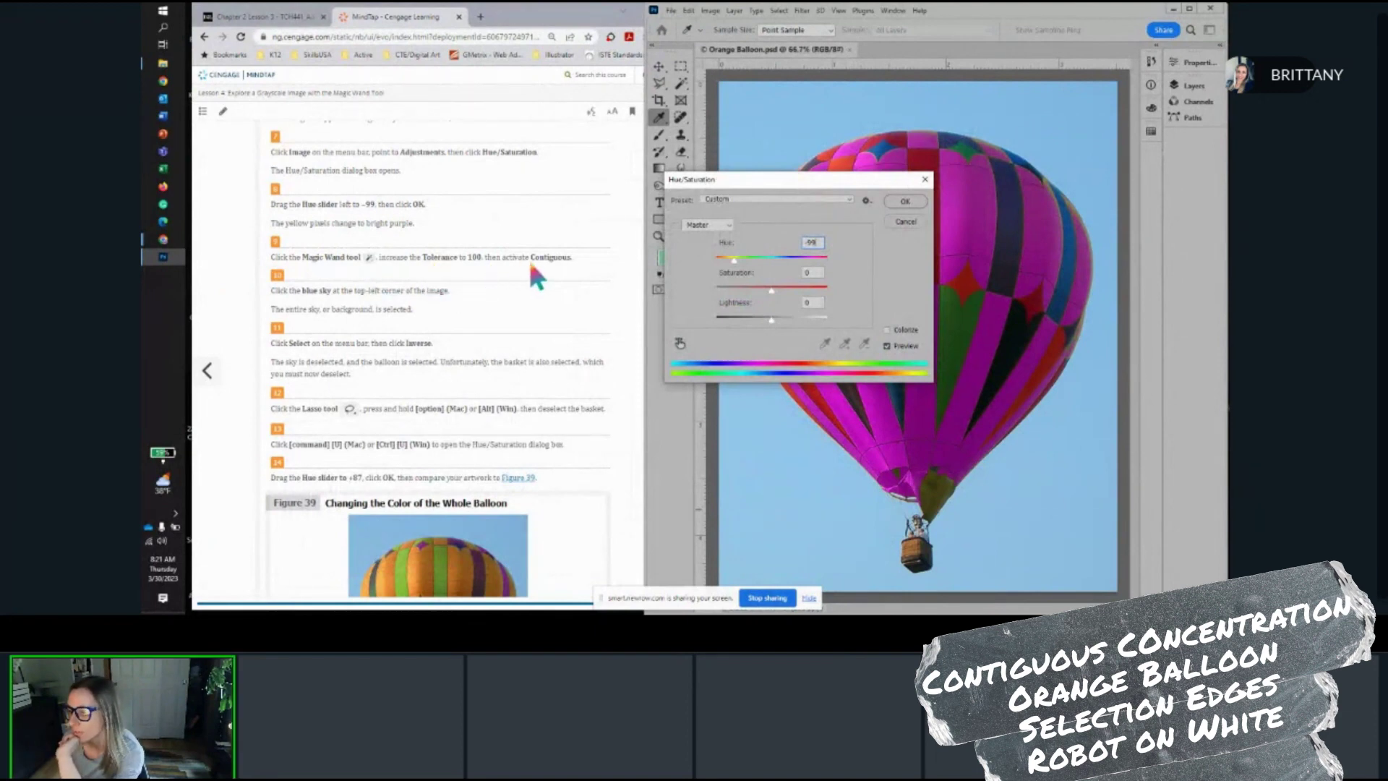
{"action": "left_click", "coordinate": [918, 202]}
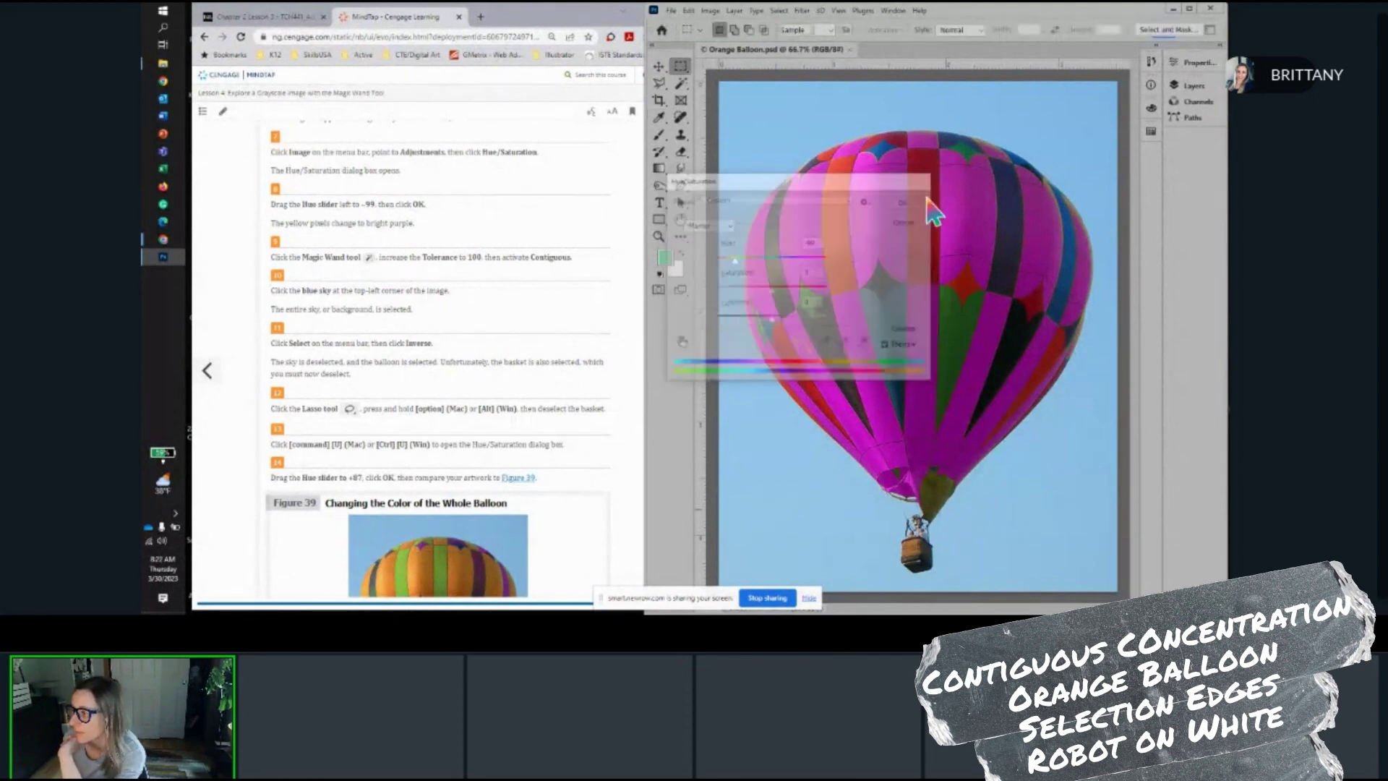
Select the blue sky with the Magic Wand tool at Tolerance 100 with Contiguous enabled
{"action": "left_click", "coordinate": [681, 83]}
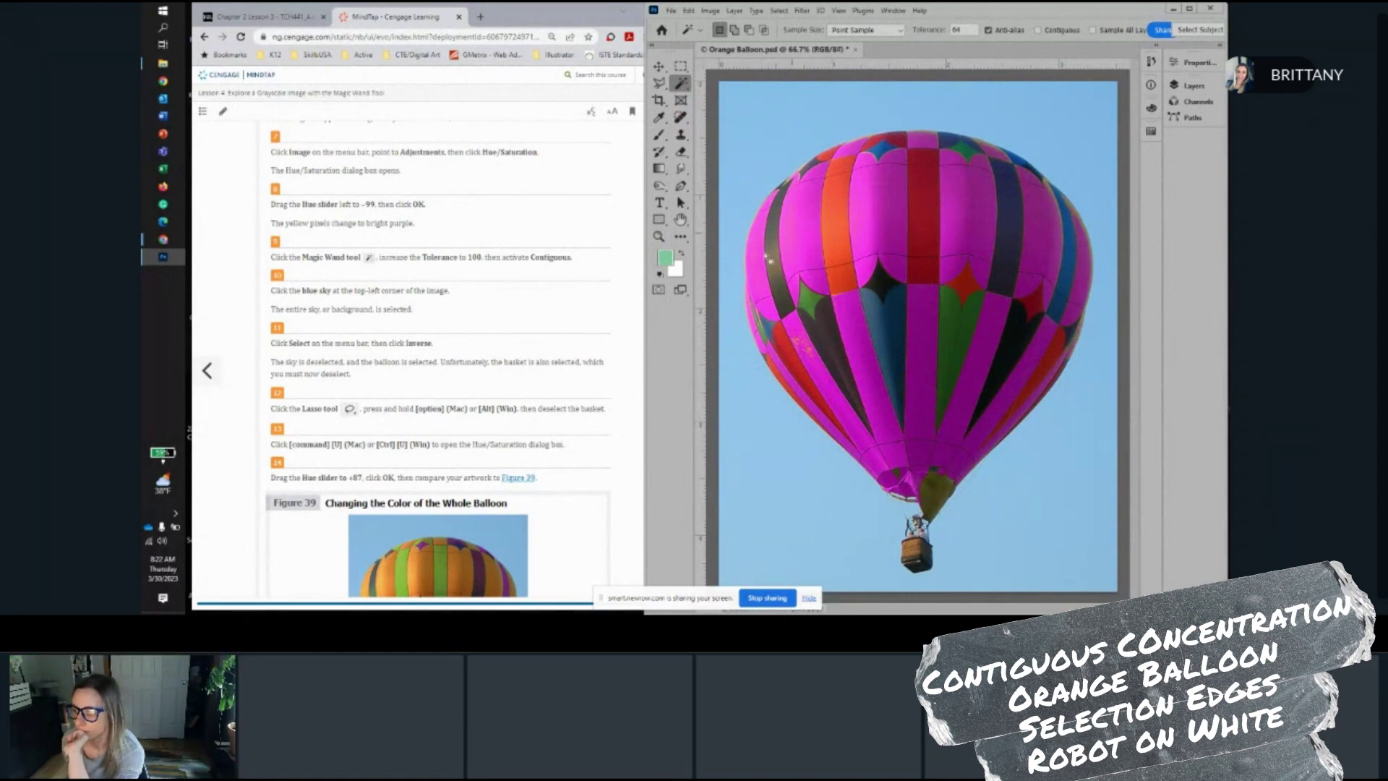
{"action": "double_click", "coordinate": [972, 28]}
{"action": "type", "text": "100"}
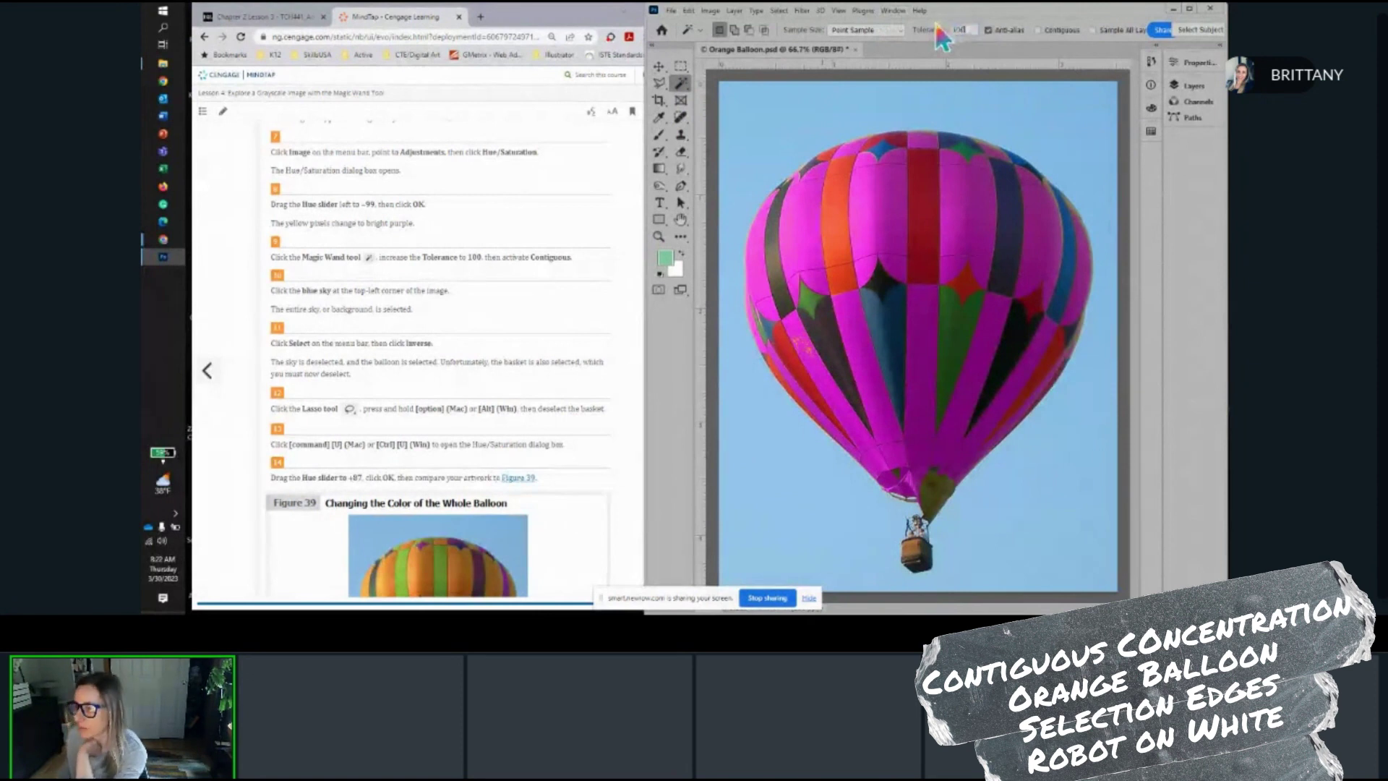
{"action": "left_click", "coordinate": [1040, 29]}
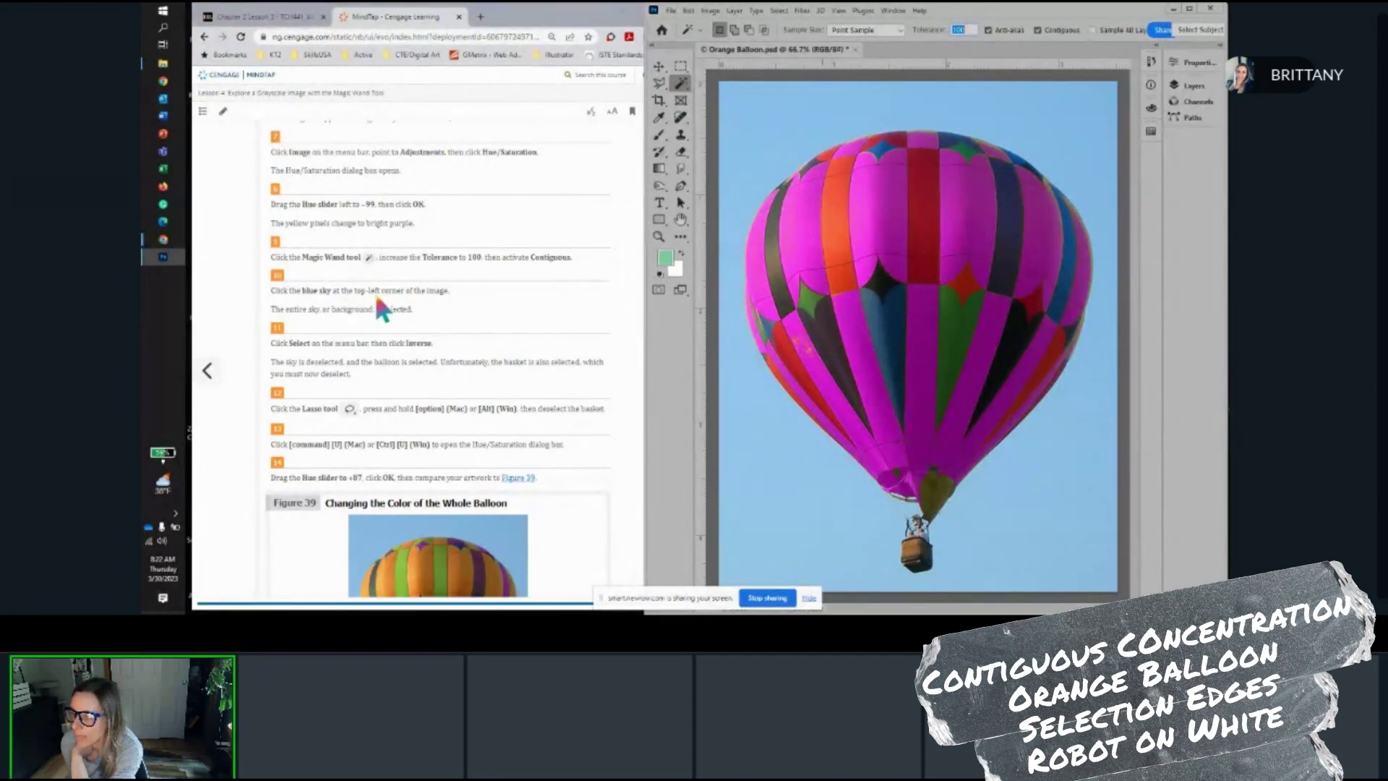
{"action": "left_click", "coordinate": [767, 120]}
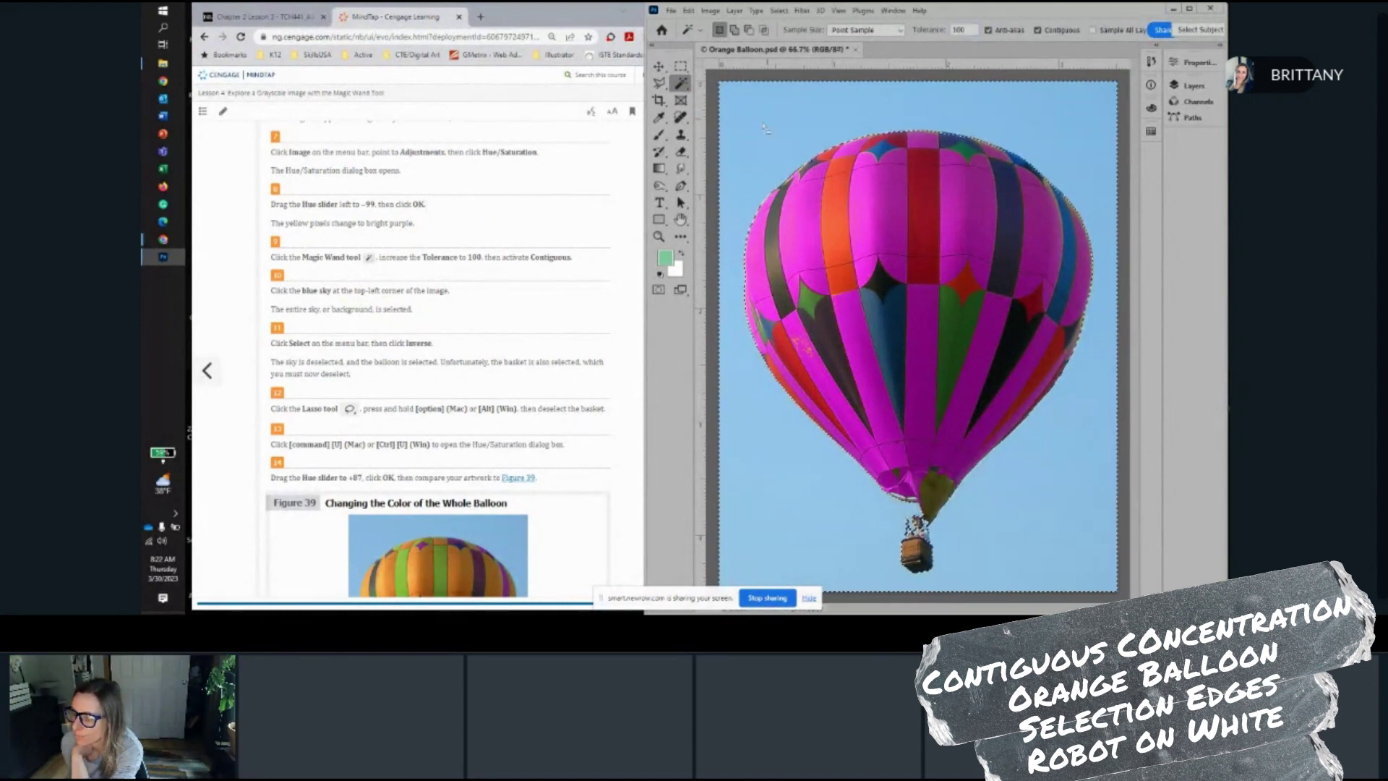
Invert the sky selection to select the balloon and its basket
{"action": "scroll", "coordinate": [456, 249], "scroll_direction": "down", "scroll_amount": 3}
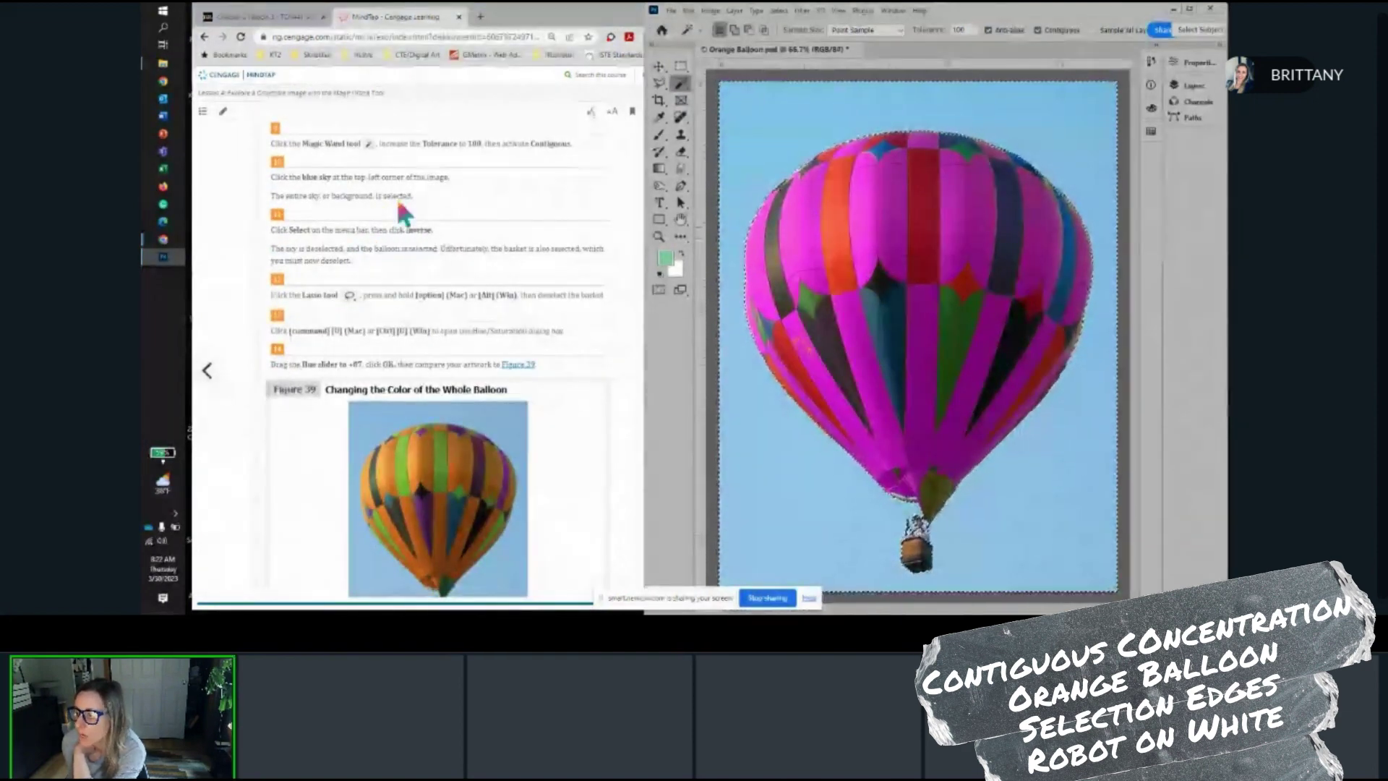
{"action": "left_click", "coordinate": [780, 11]}
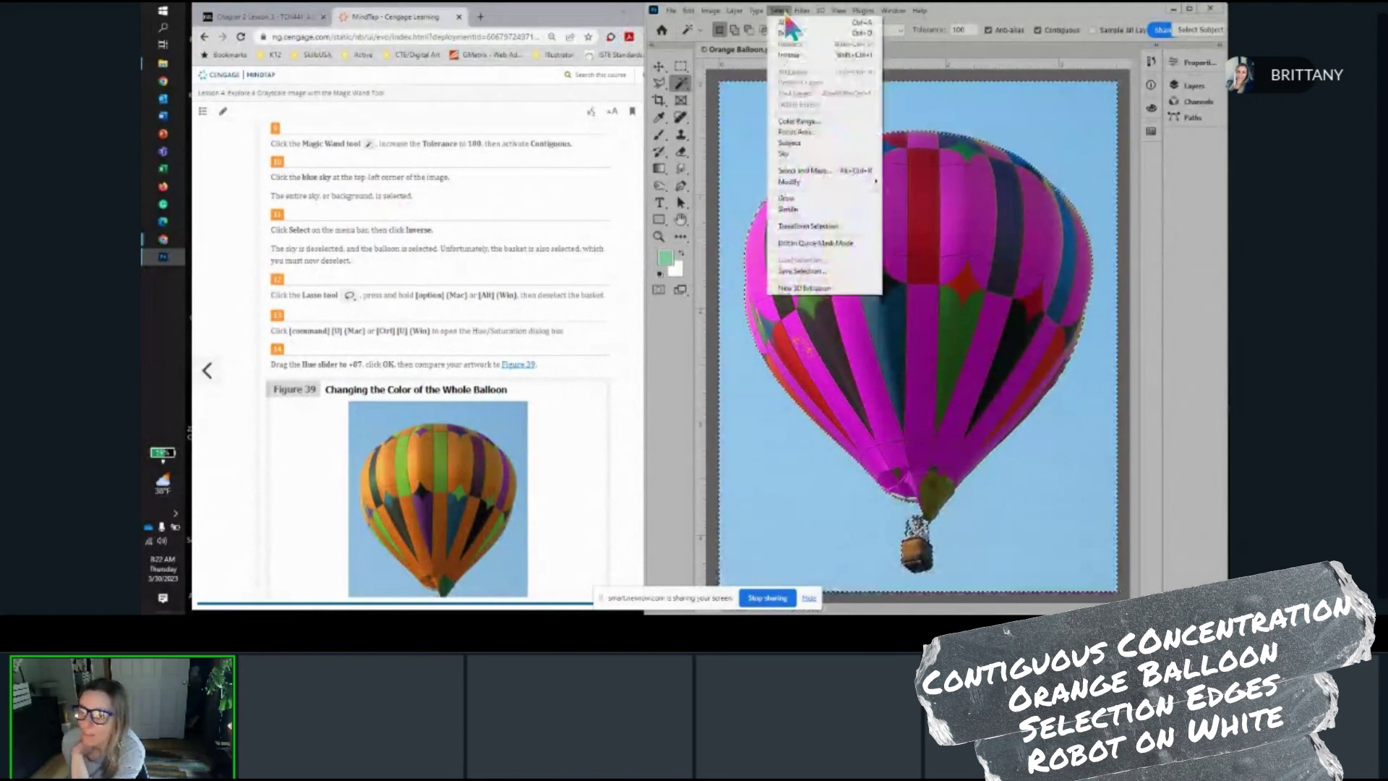
{"action": "left_click", "coordinate": [794, 55]}
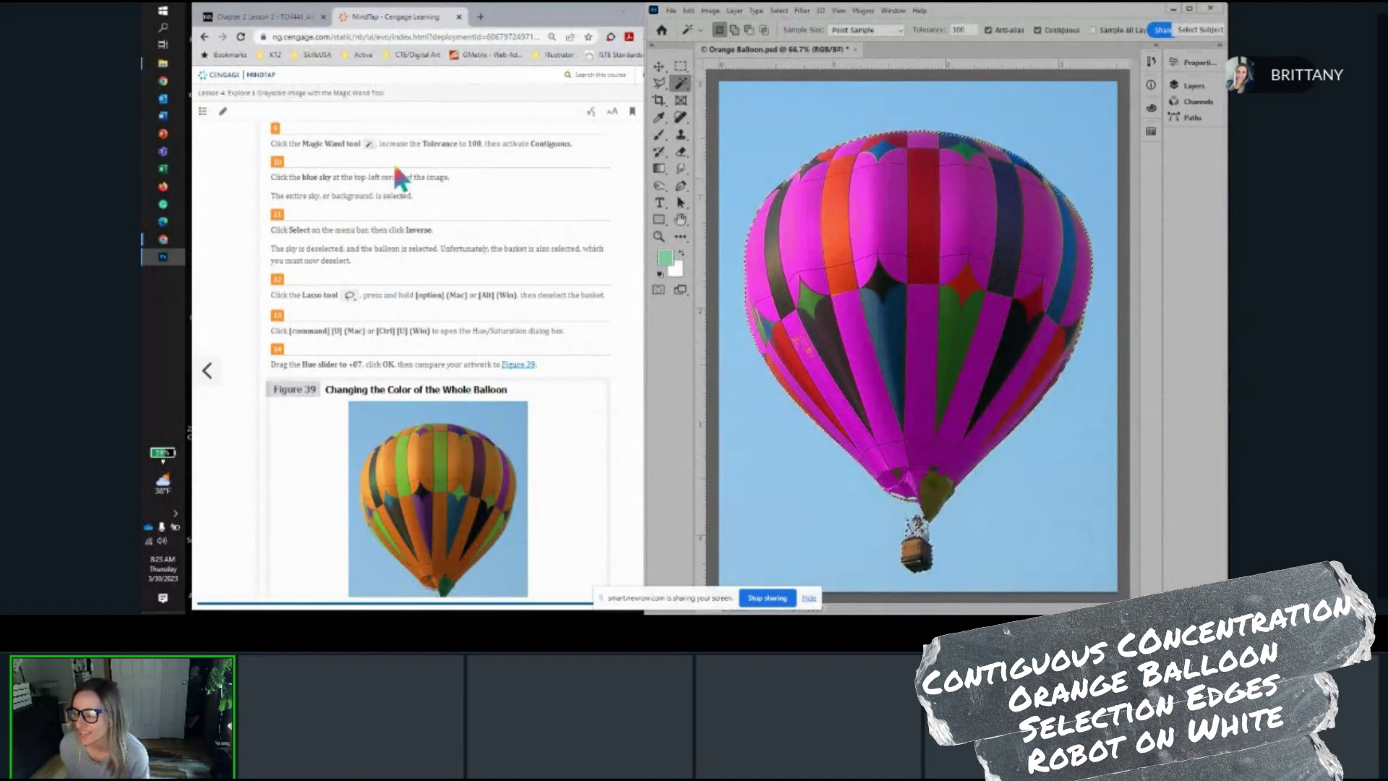
Subtract the basket from the balloon selection with the Lasso tool
{"action": "scroll", "coordinate": [381, 224], "scroll_direction": "down", "scroll_amount": 2}
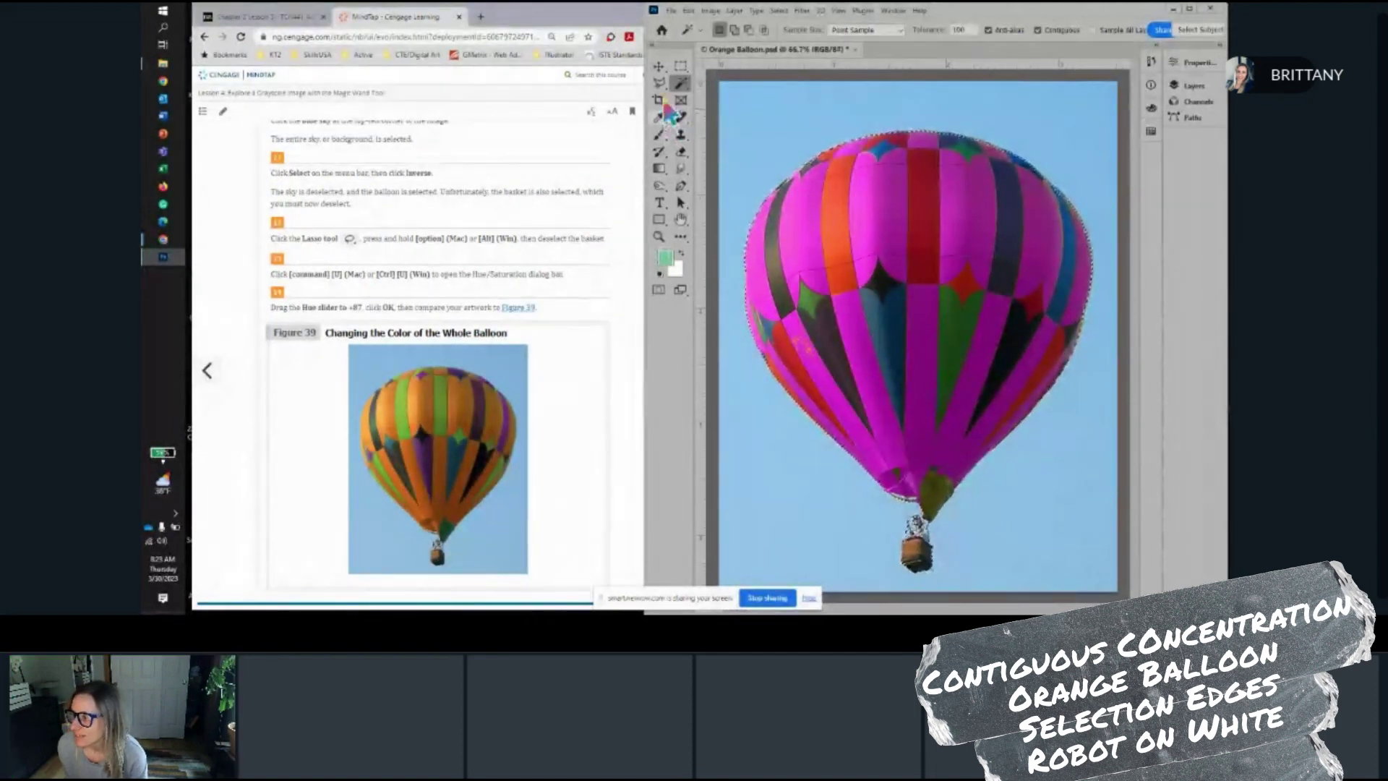
{"action": "left_click", "coordinate": [659, 82]}
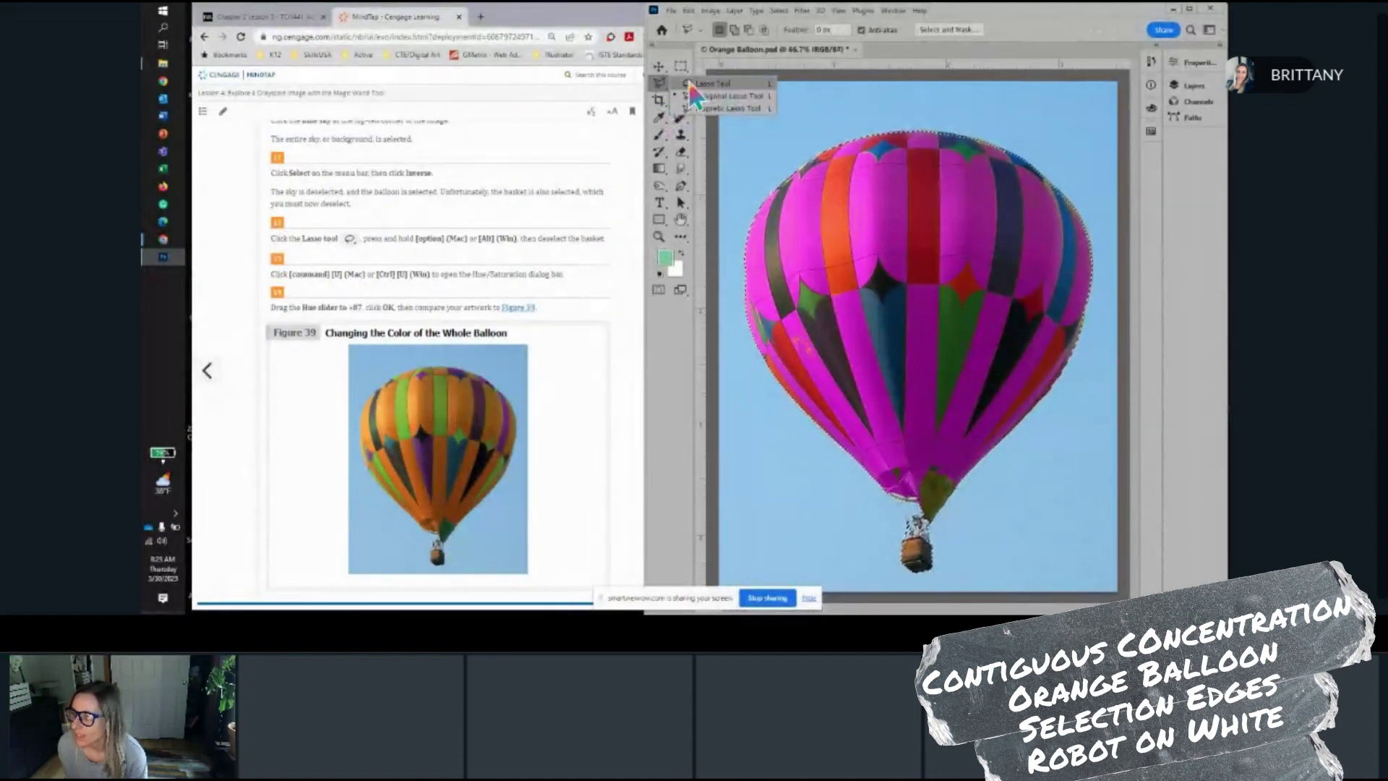
{"action": "left_click", "coordinate": [691, 84]}
{"action": "scroll", "coordinate": [914, 535], "scroll_direction": "up", "scroll_amount": 5}
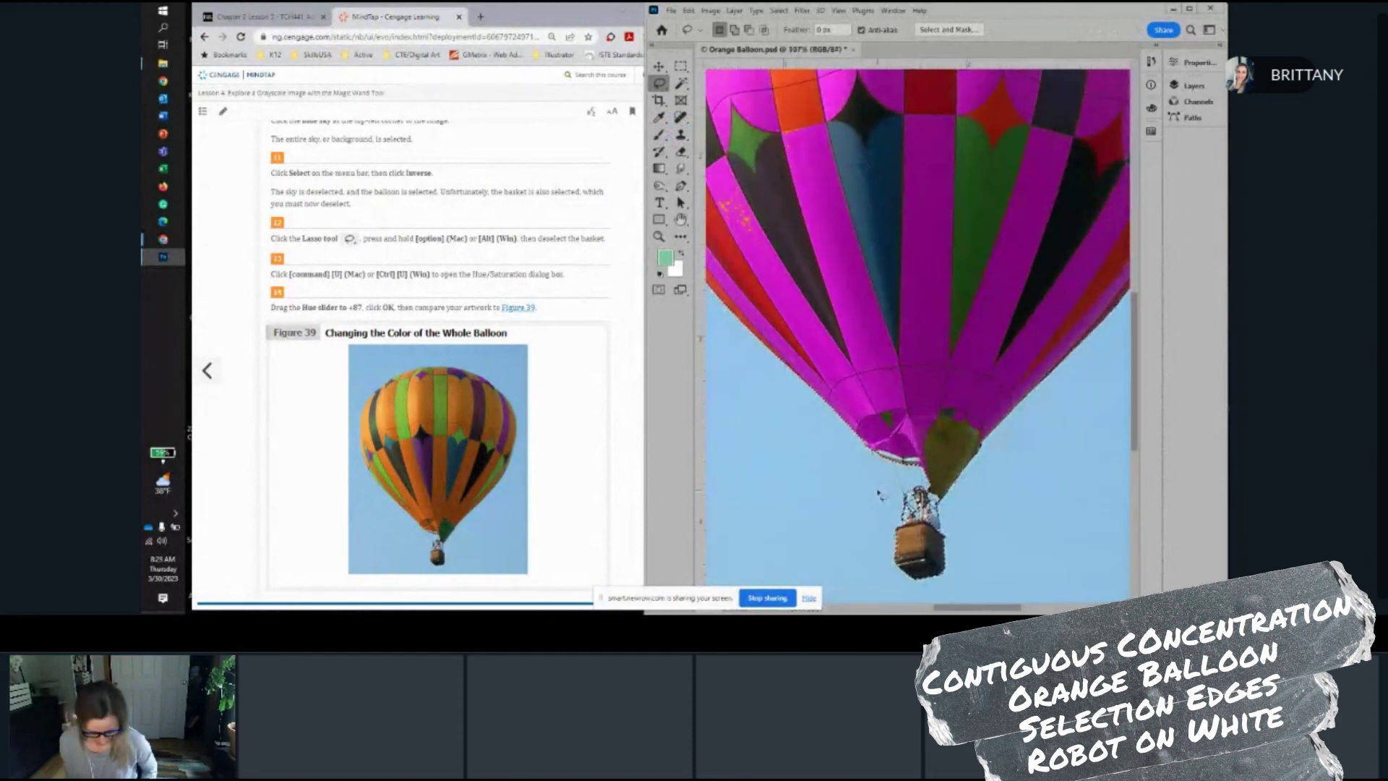
{"action": "key", "text": "alt"}
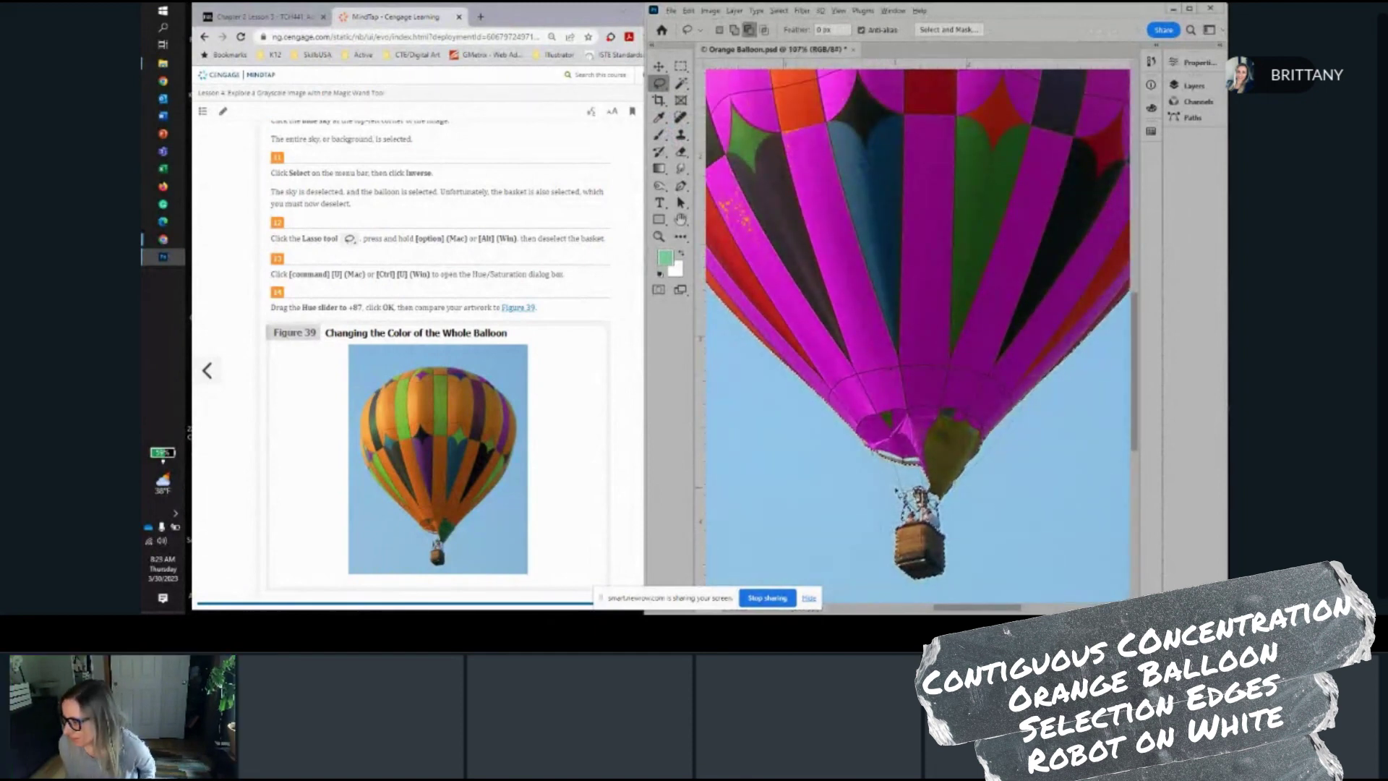
{"action": "mouse_move", "coordinate": [950, 526]}
{"action": "left_mouse_down"}
{"action": "mouse_move", "coordinate": [952, 579]}
{"action": "mouse_move", "coordinate": [928, 587]}
{"action": "mouse_move", "coordinate": [893, 510]}
{"action": "mouse_move", "coordinate": [913, 488]}
{"action": "left_mouse_up"}
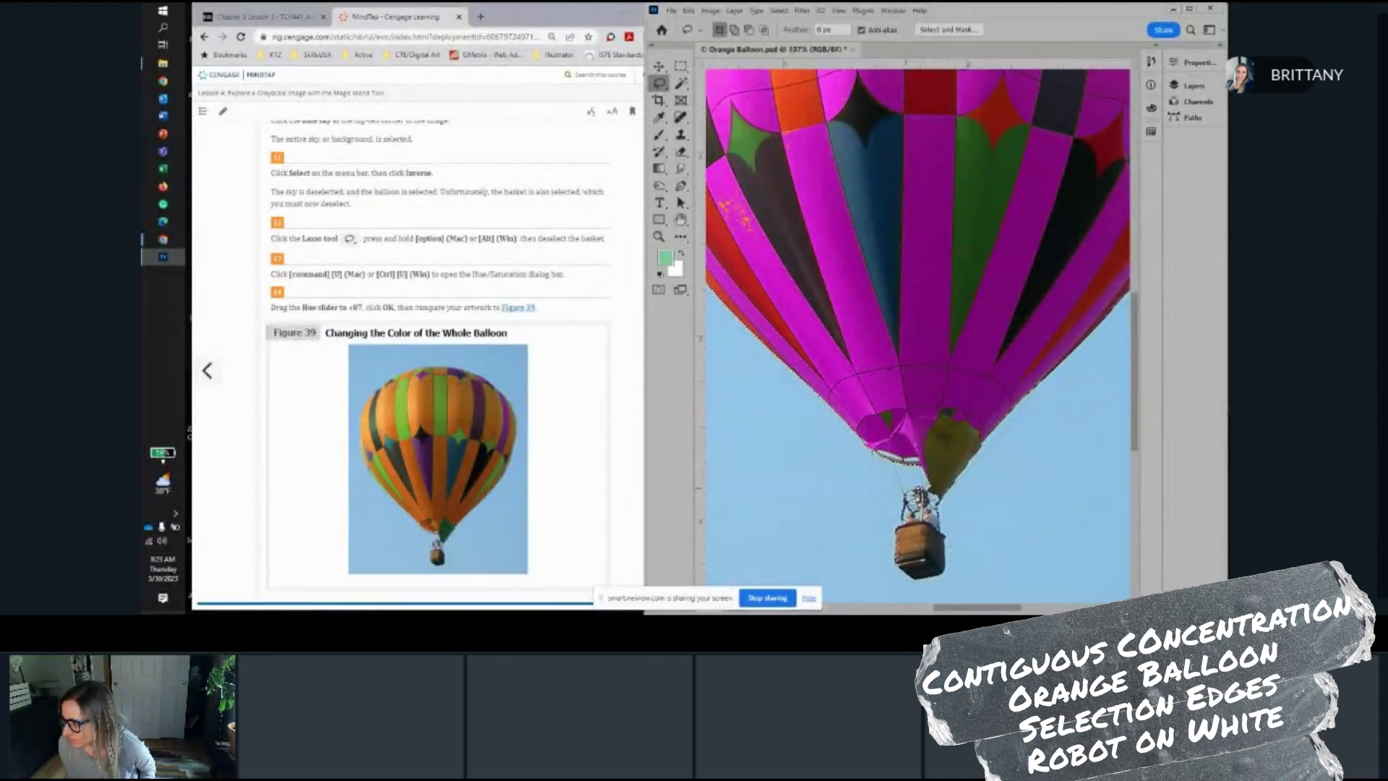
Subtract the remaining selected bits of the ropes and burner frame above the basket from the selection
{"action": "key", "text": "alt"}
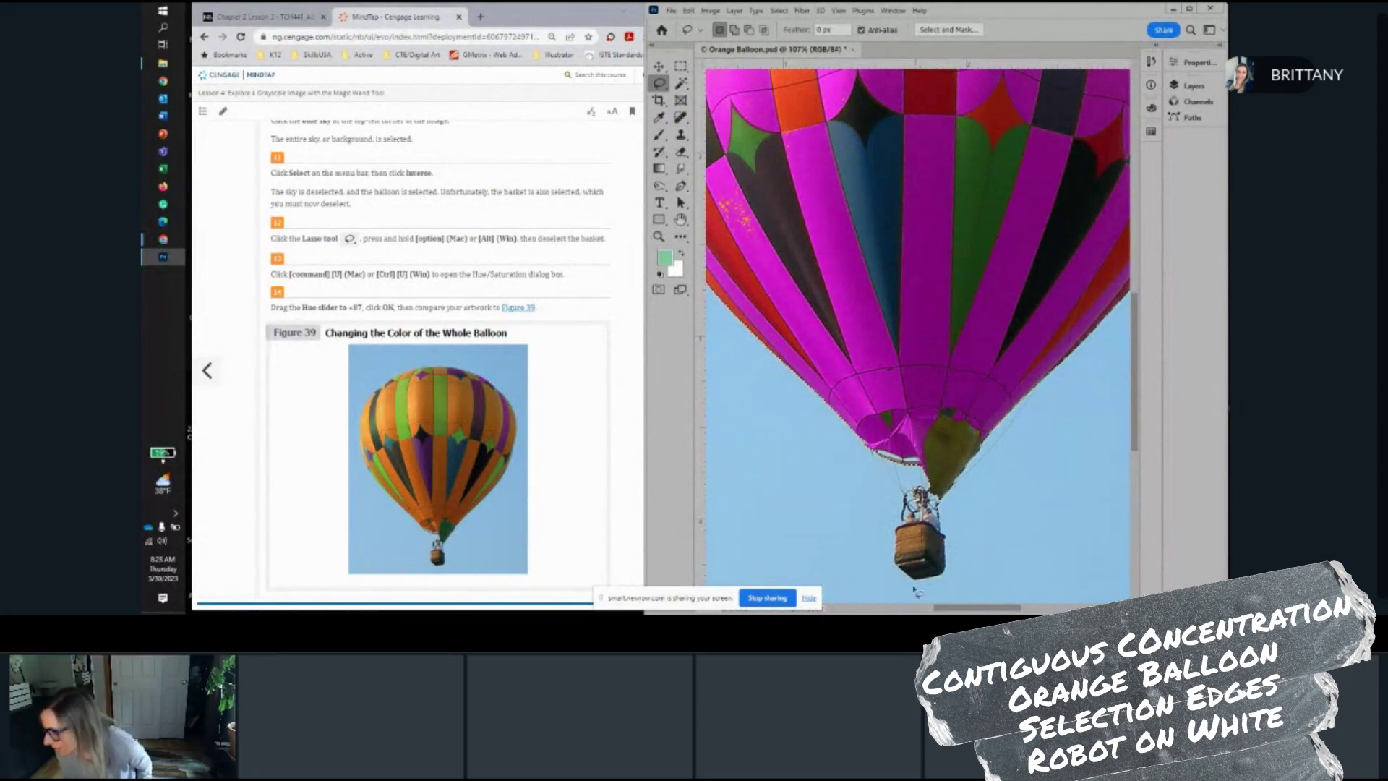
{"action": "scroll", "coordinate": [908, 571], "scroll_direction": "up", "scroll_amount": 5}
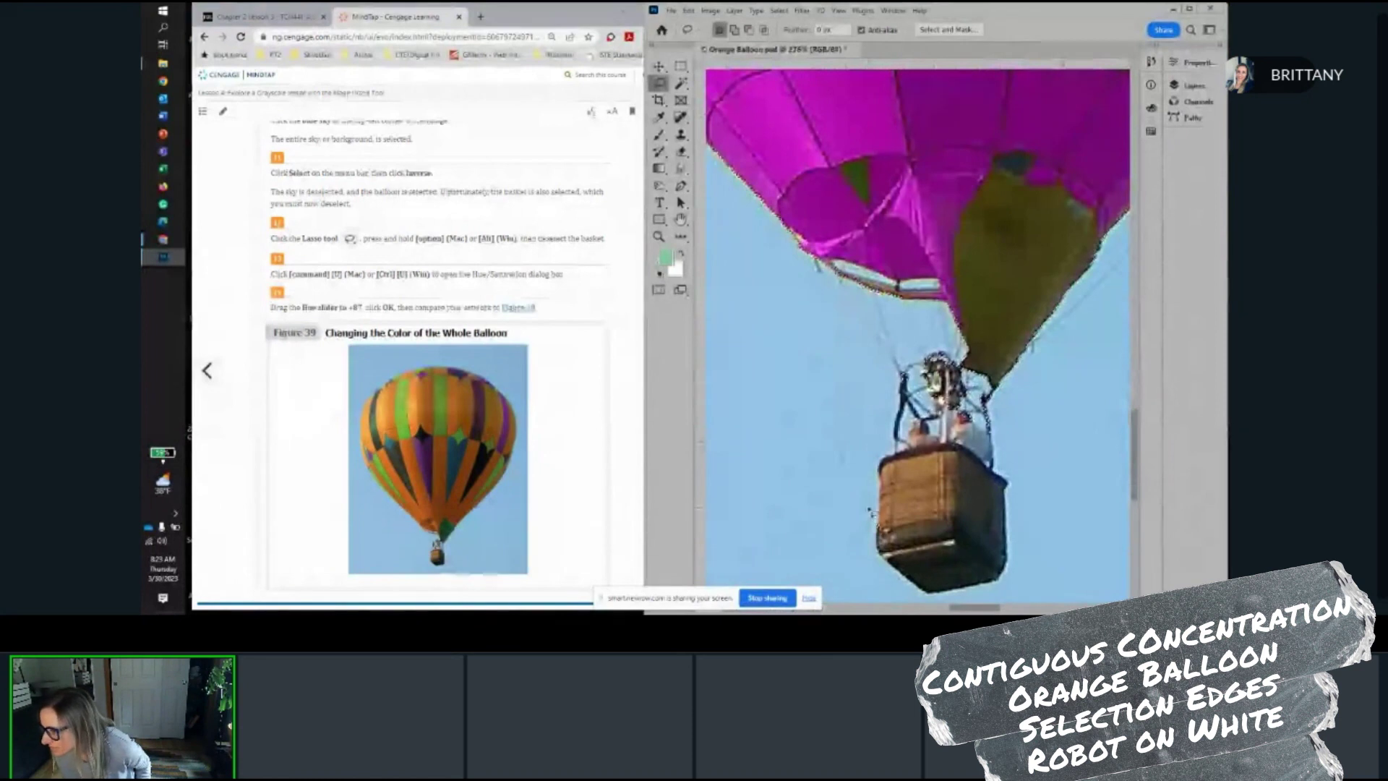
{"action": "key", "text": "alt"}
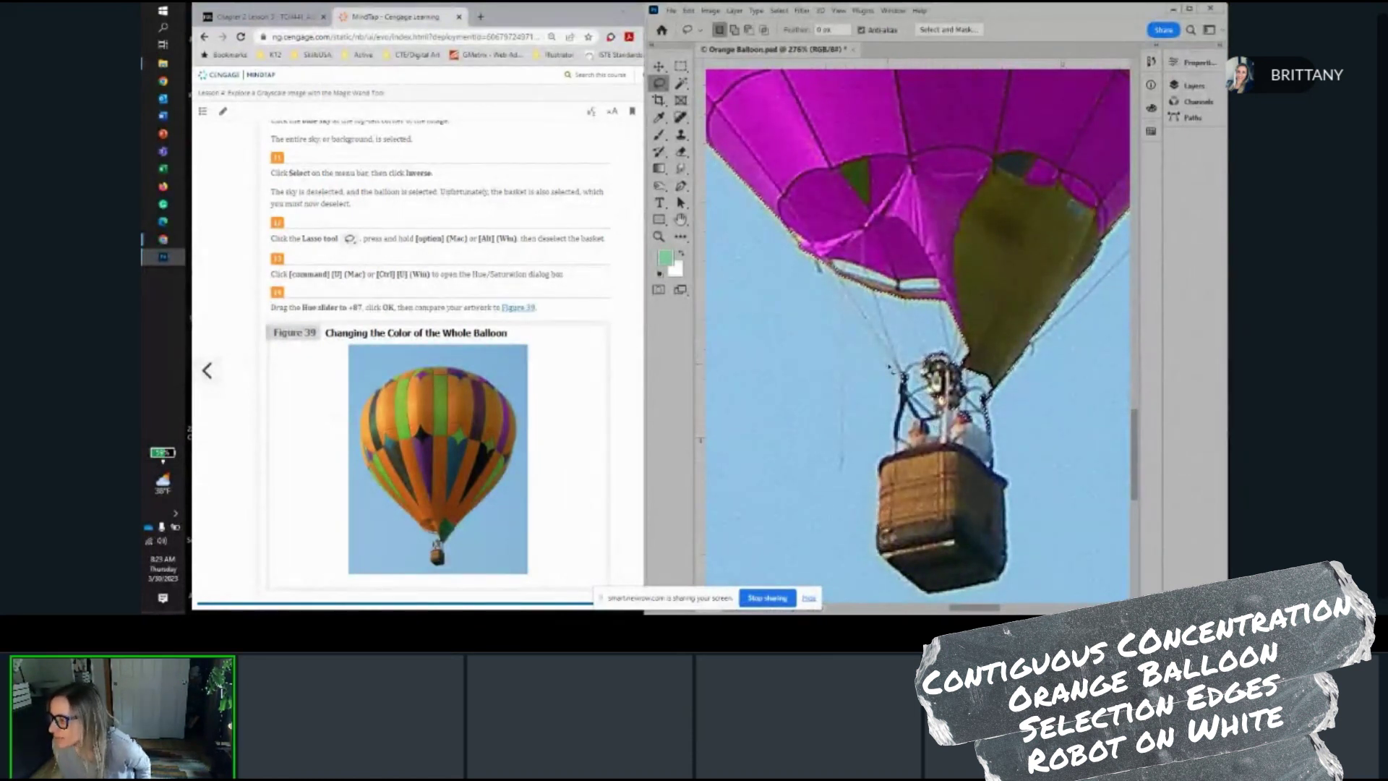
{"action": "key", "text": "alt"}
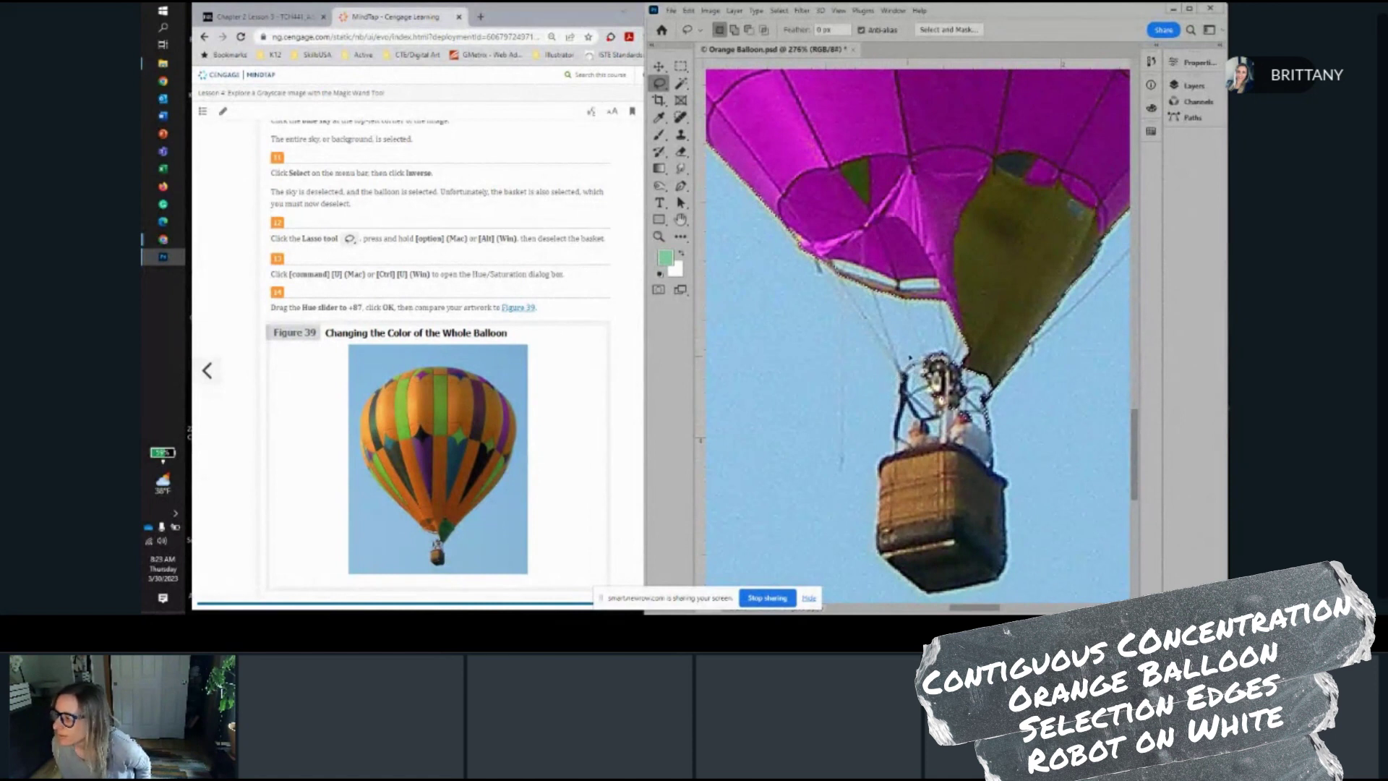
{"action": "key", "text": "alt"}
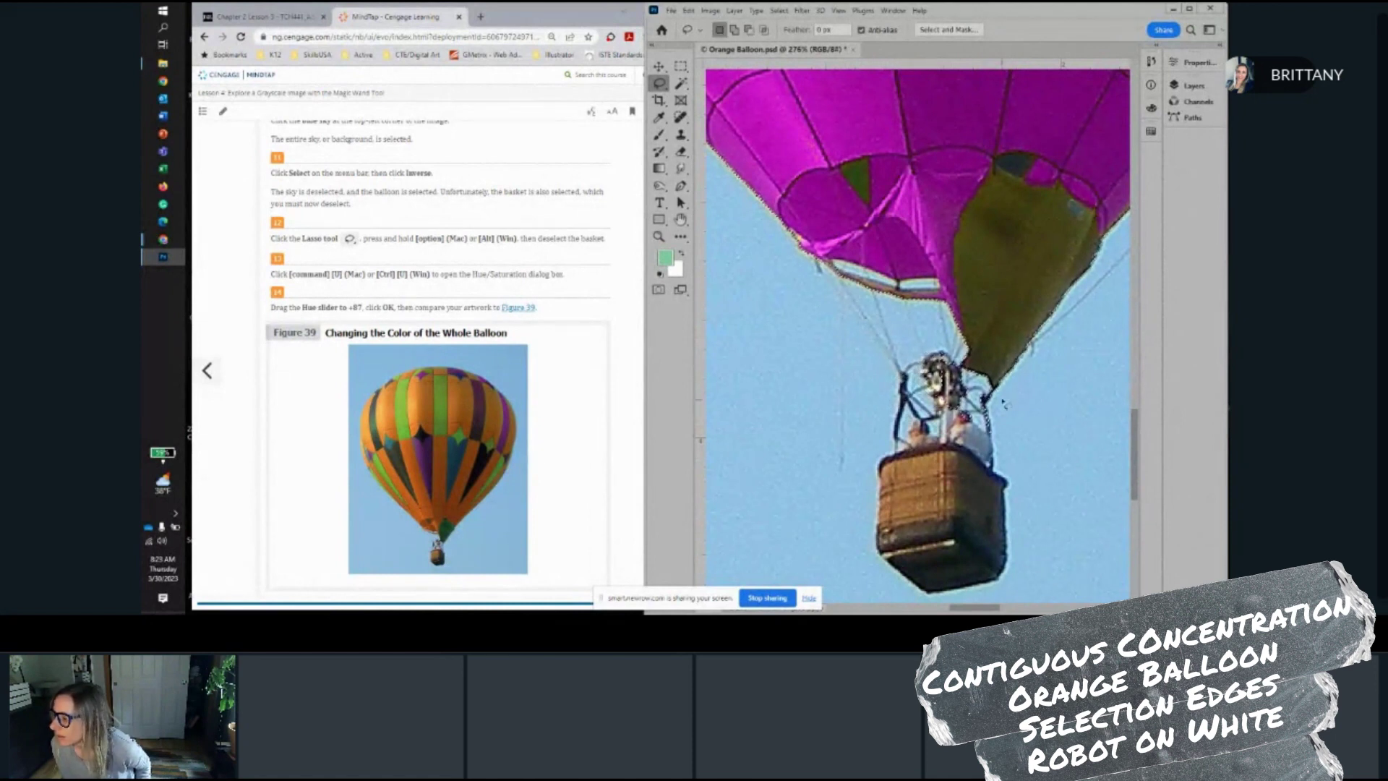
{"action": "left_click_drag", "start_coordinate": [988, 397], "coordinate": [997, 413]}
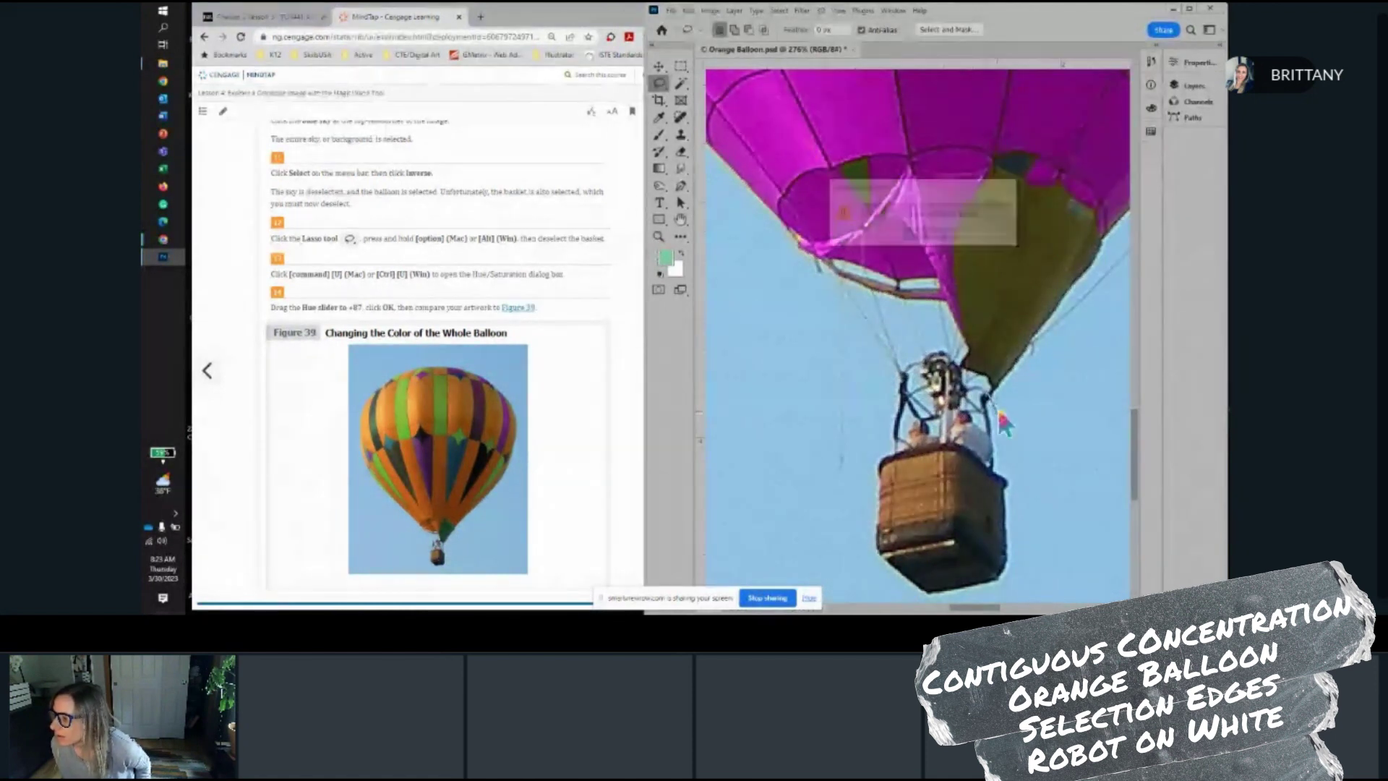
{"action": "left_click", "coordinate": [925, 235]}
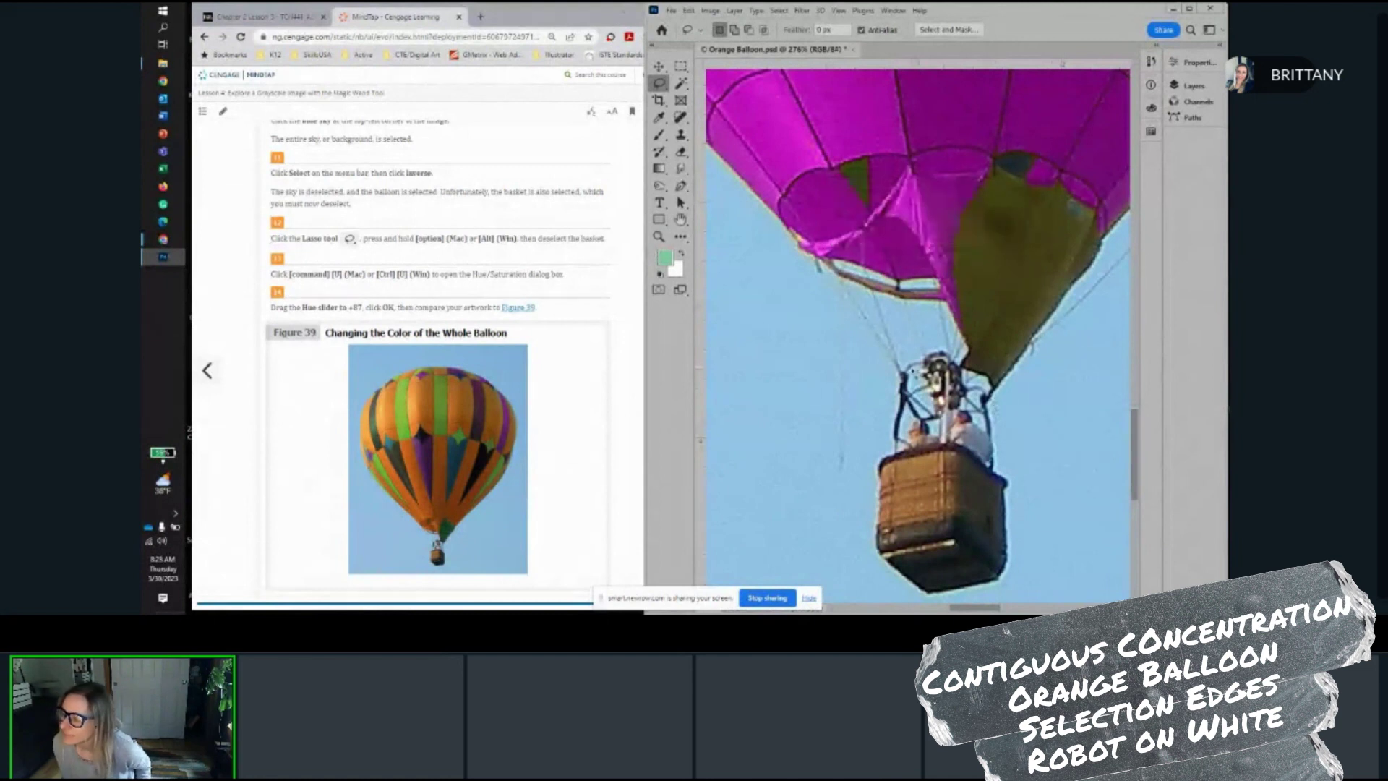
{"action": "left_click", "coordinate": [778, 10]}
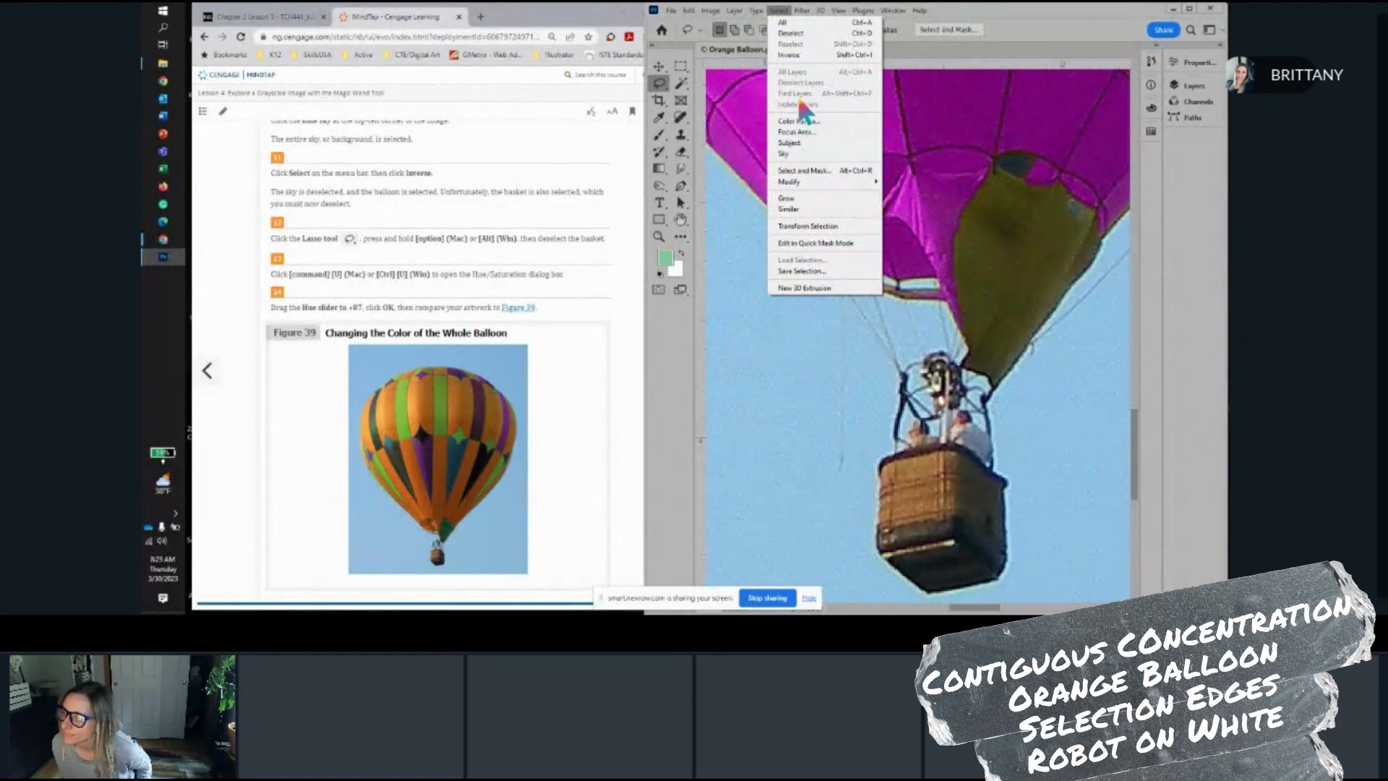
{"action": "left_click", "coordinate": [689, 12]}
{"action": "left_click", "coordinate": [699, 23]}
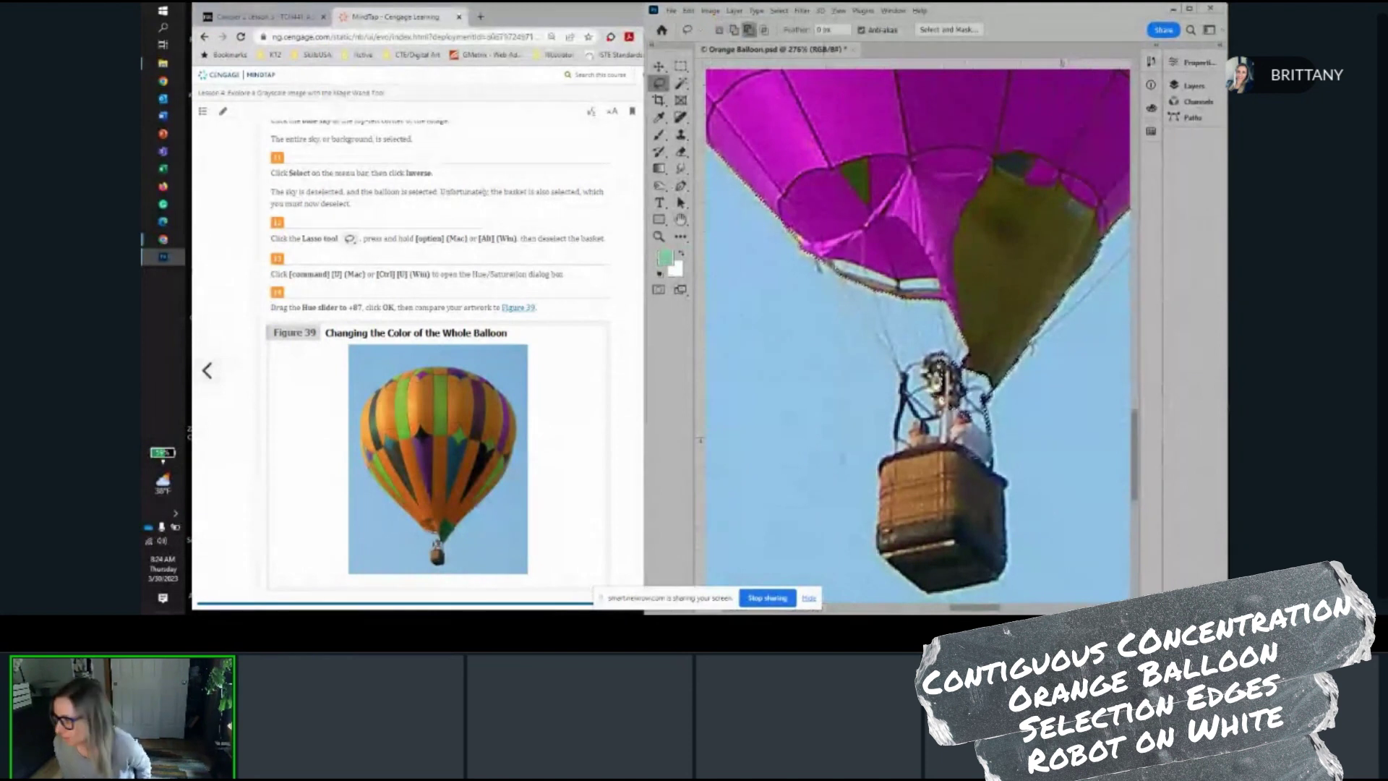
Subtract the leftover selected area between the balloon's lower tip and the basket frame with the Lasso tool
{"action": "key", "text": "alt"}
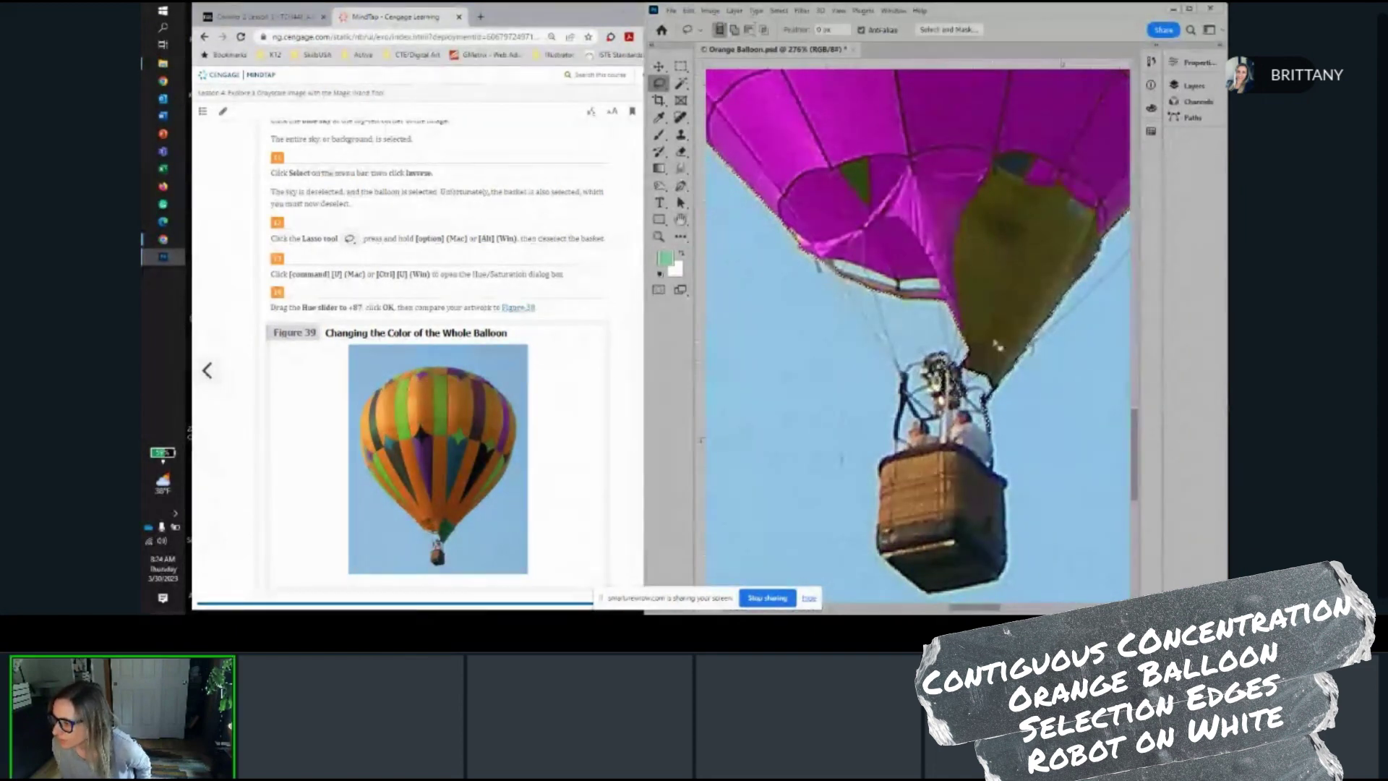
{"action": "key", "text": "alt"}
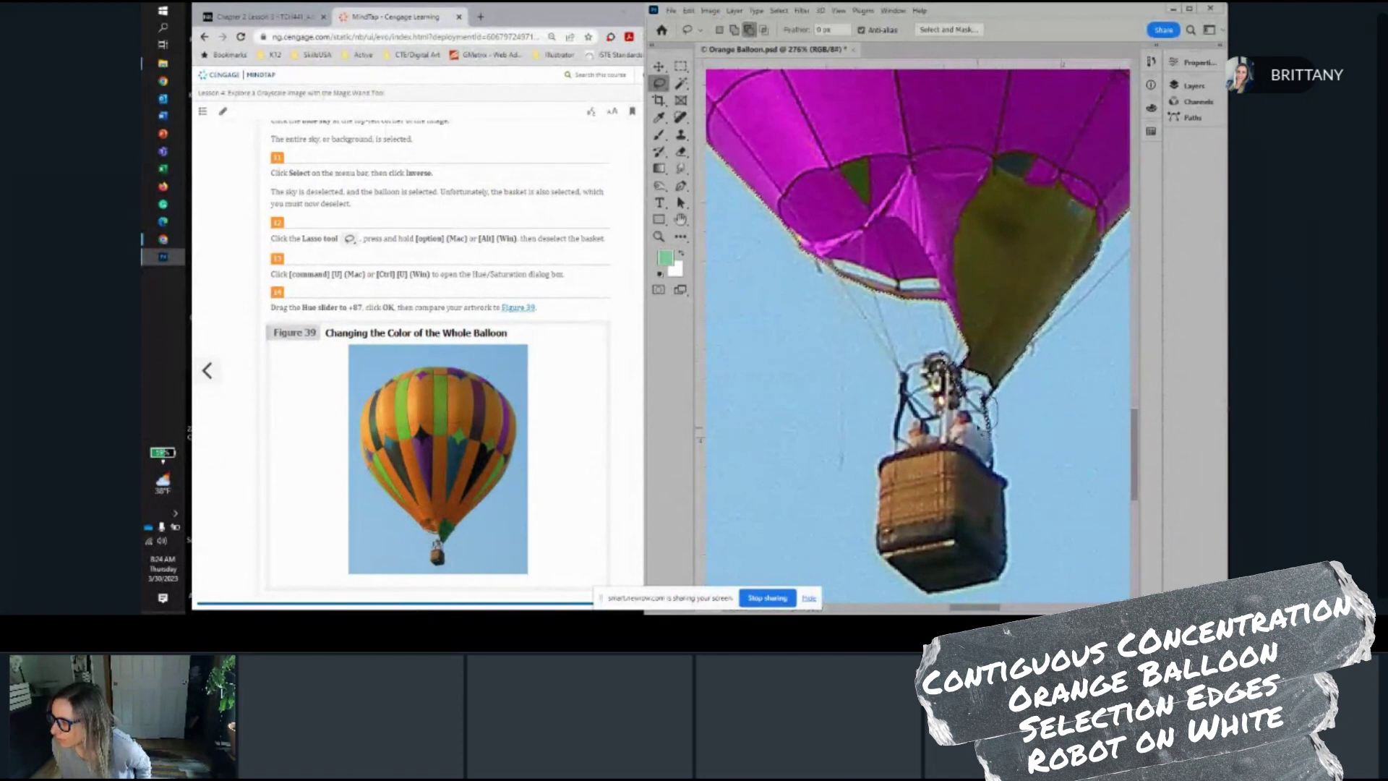
{"action": "scroll", "coordinate": [918, 332], "scroll_direction": "down", "scroll_amount": 8}
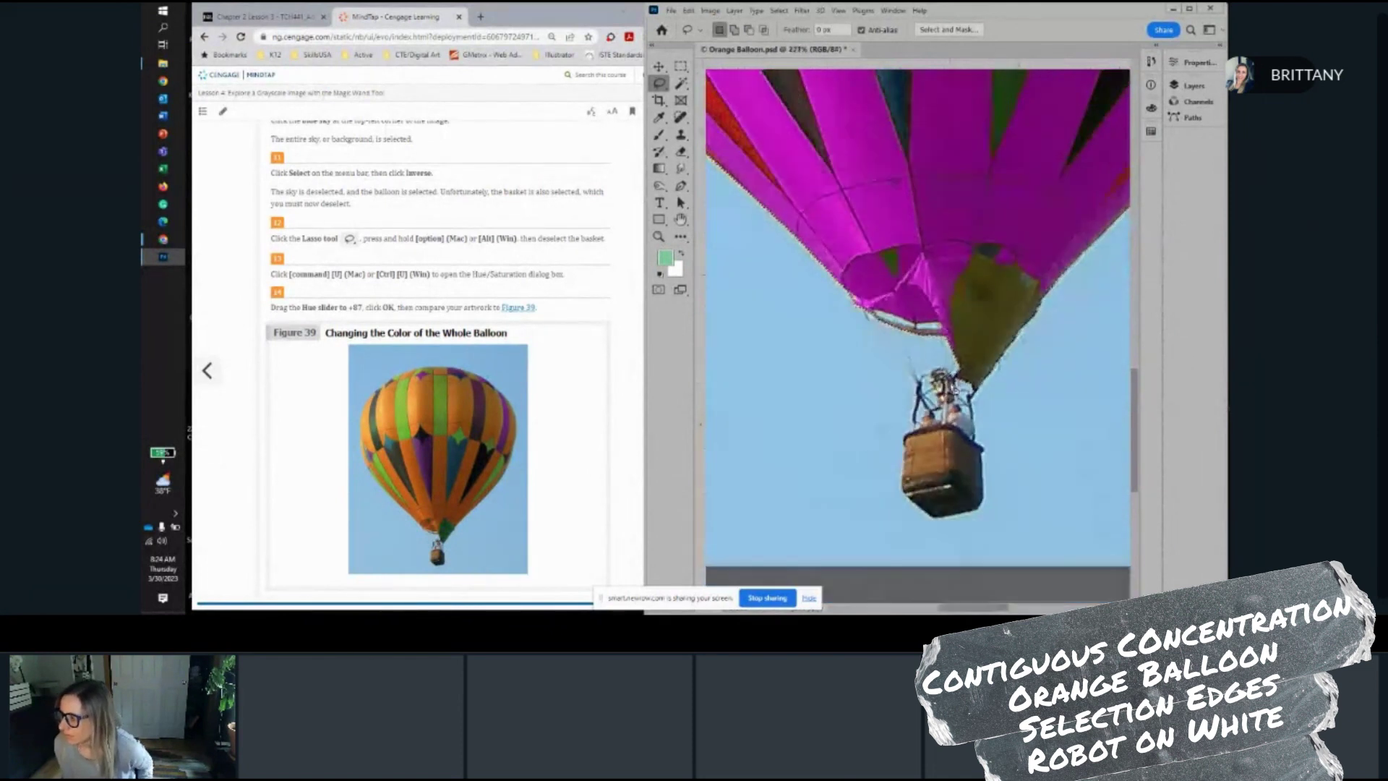
Apply Hue/Saturation with Hue +87 to the selected whole balloon
{"action": "scroll", "coordinate": [918, 333], "scroll_direction": "down", "scroll_amount": 2}
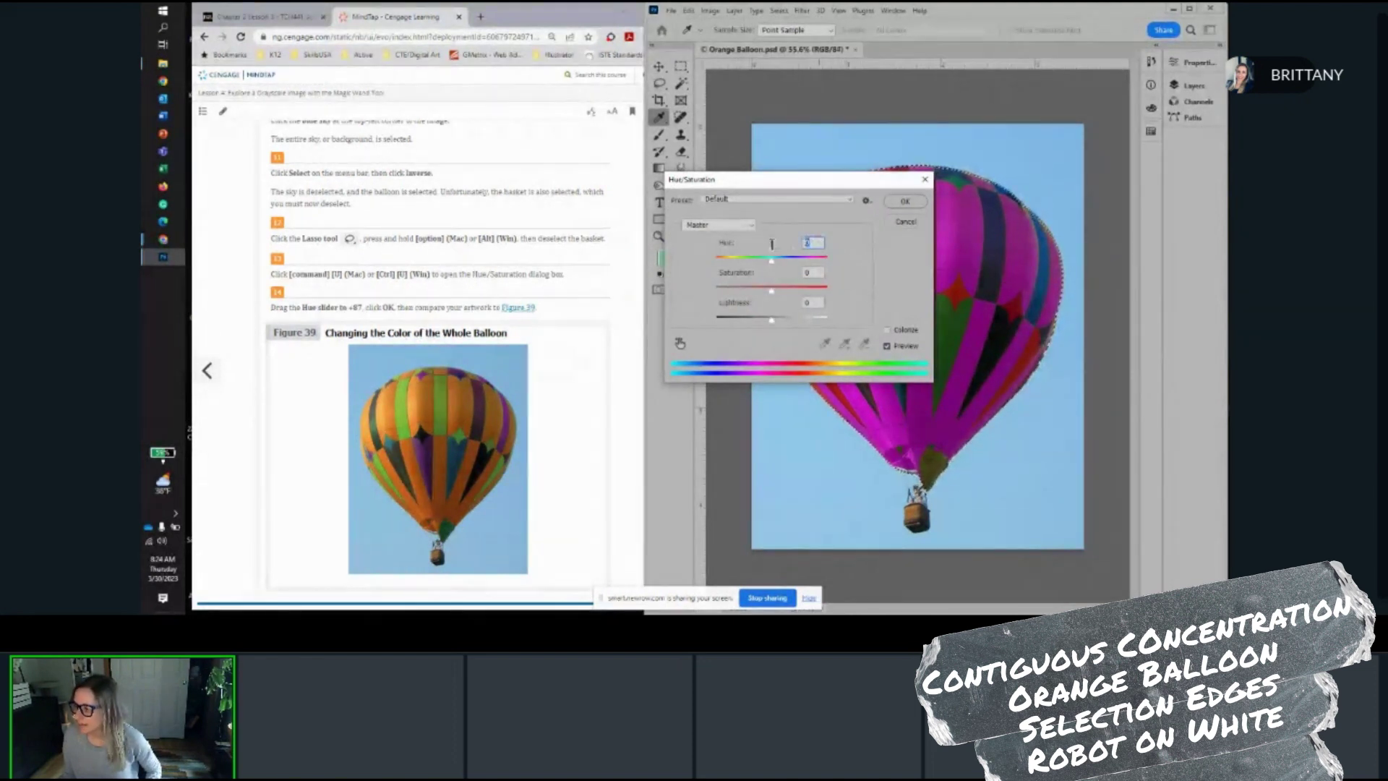
{"action": "type", "text": "87"}
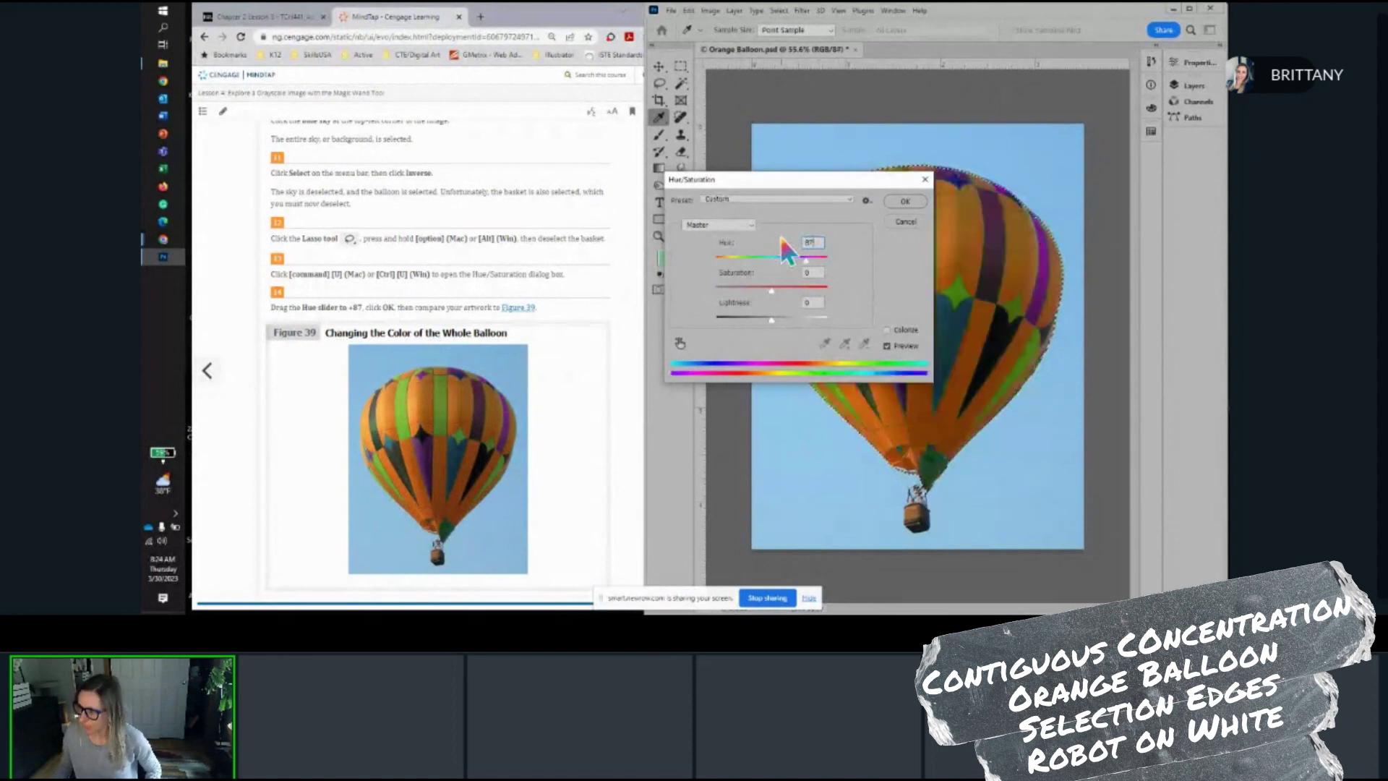
{"action": "left_click", "coordinate": [906, 202]}
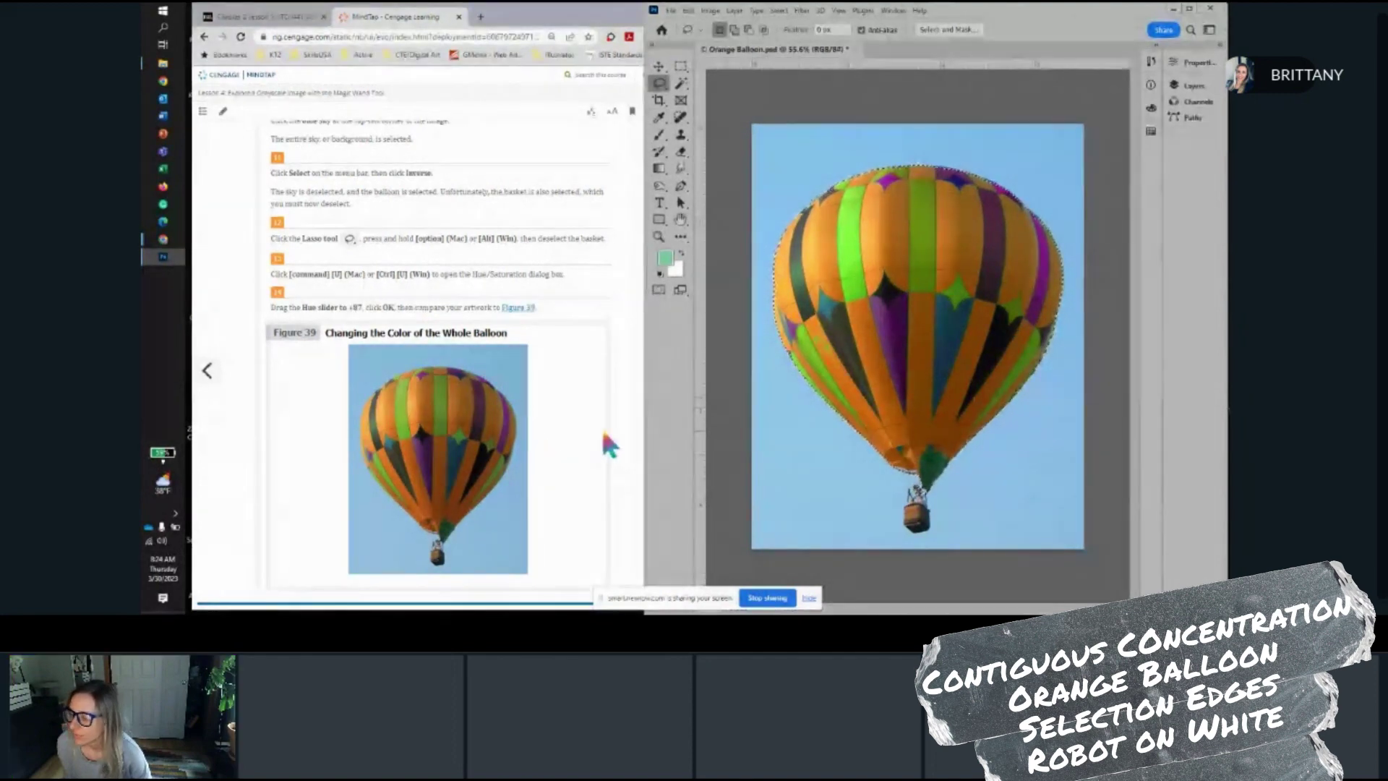
{"action": "scroll", "coordinate": [607, 440], "scroll_direction": "down", "scroll_amount": 3}
{"action": "scroll", "coordinate": [605, 436], "scroll_direction": "down", "scroll_amount": 2}
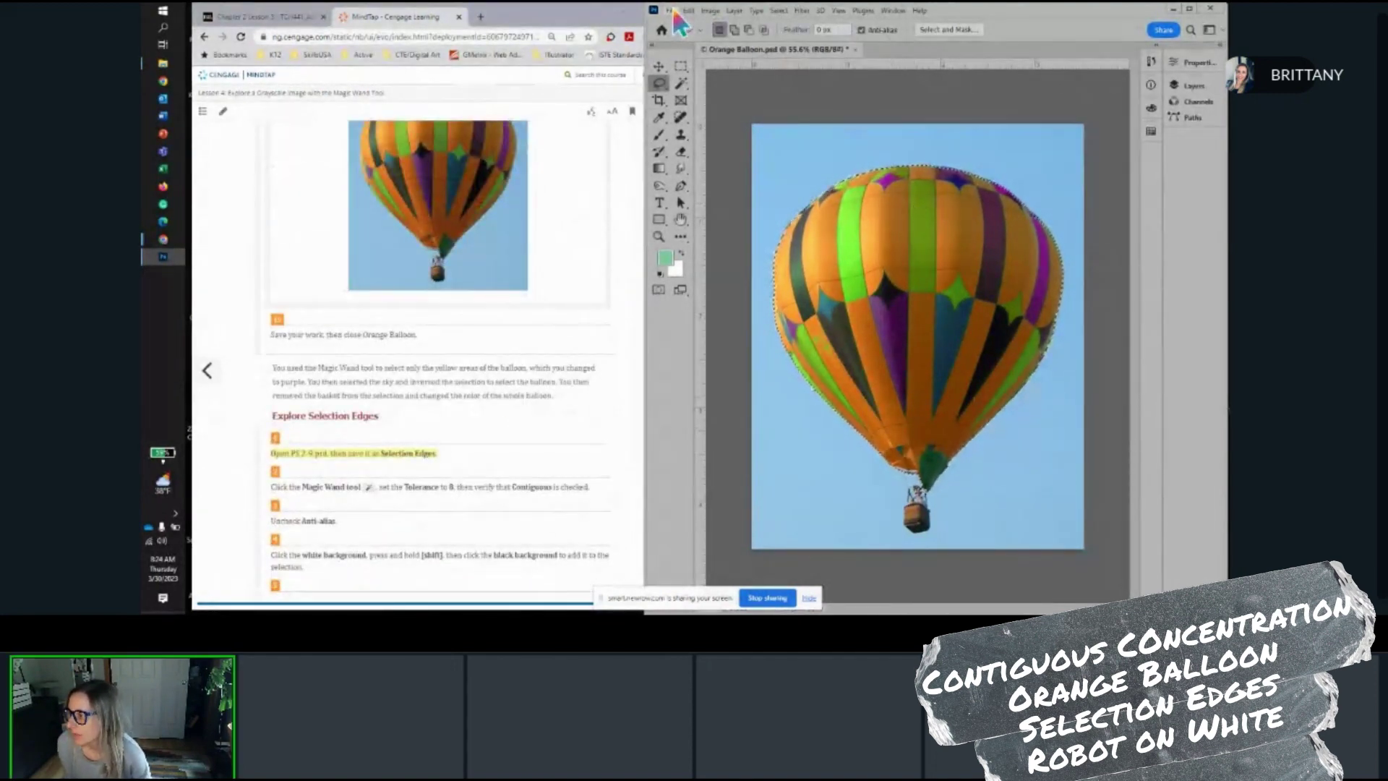
Clear the balloon selection, then save and close Orange Balloon.psd
{"action": "left_click", "coordinate": [770, 108]}
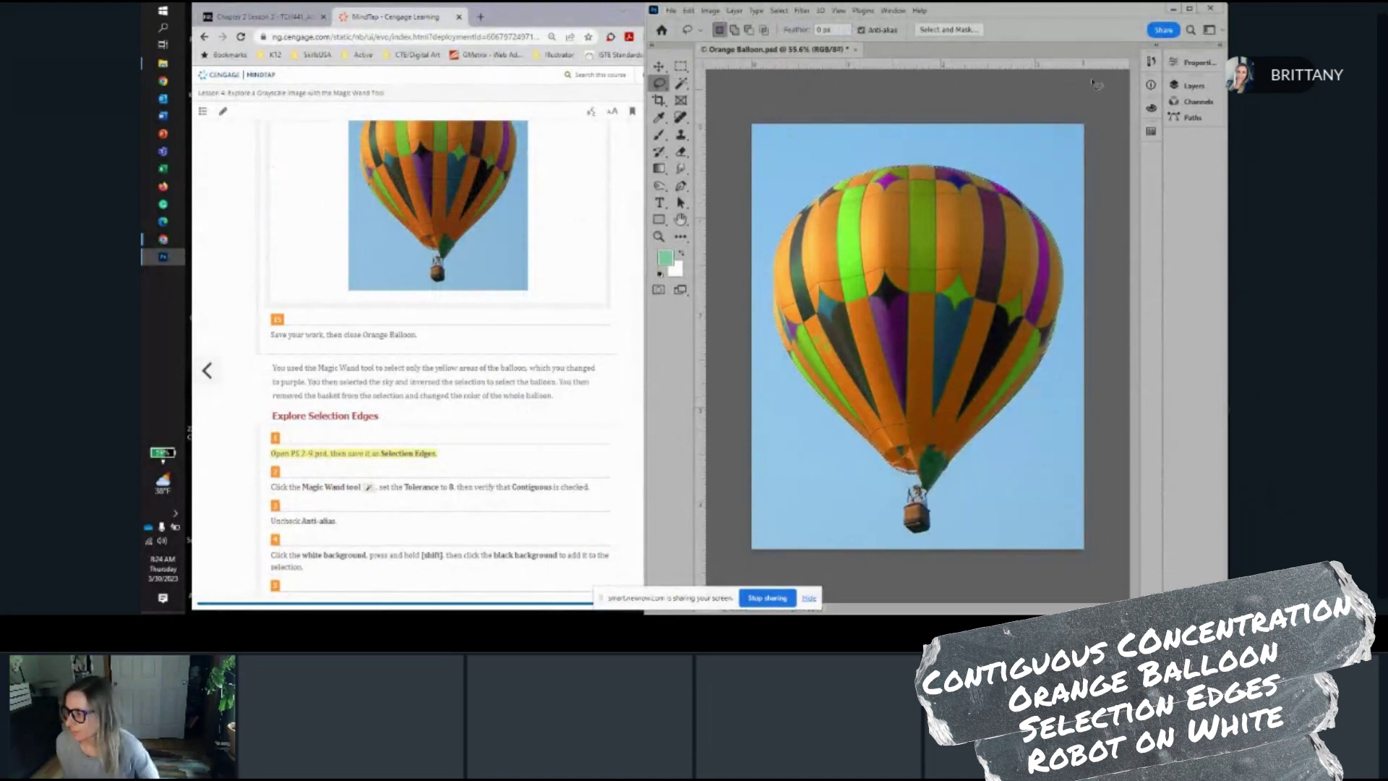
{"action": "left_click", "coordinate": [670, 10]}
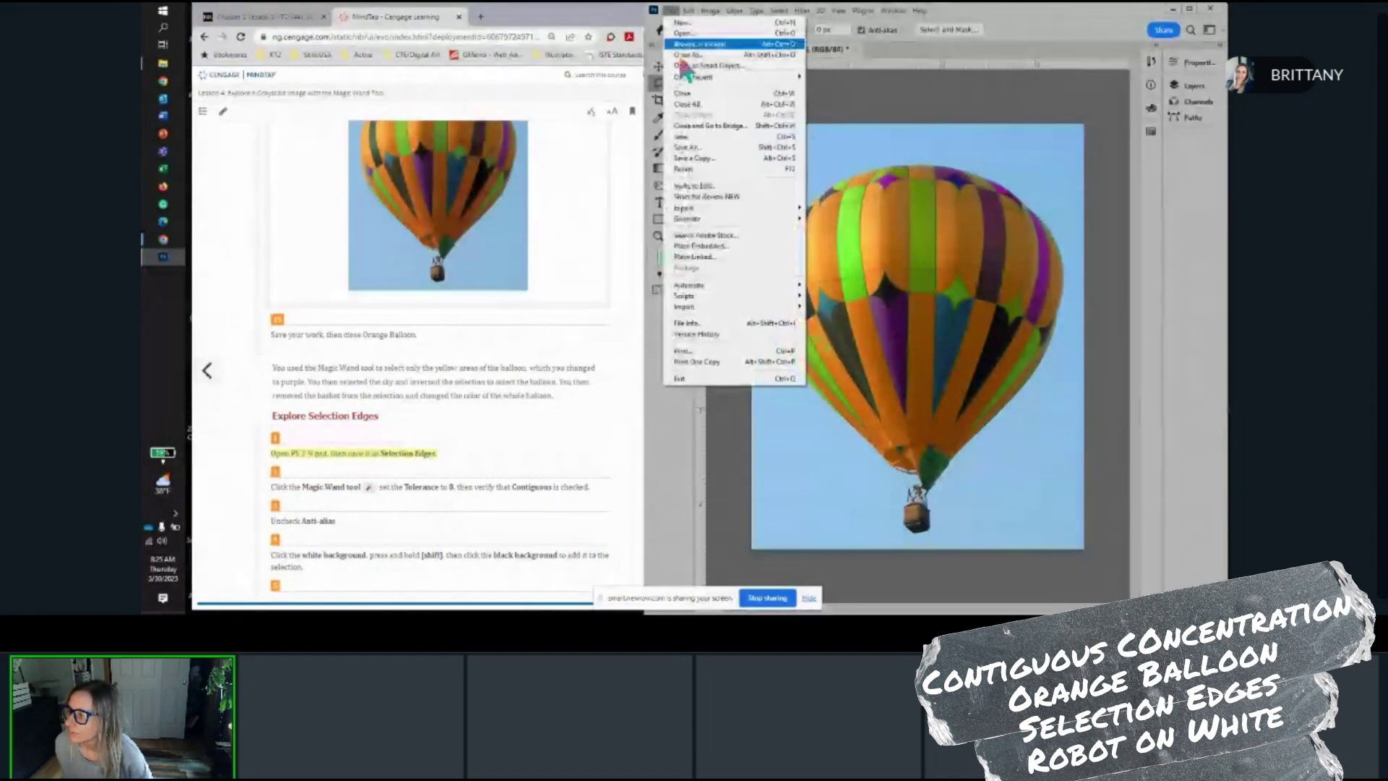
{"action": "left_click", "coordinate": [700, 137]}
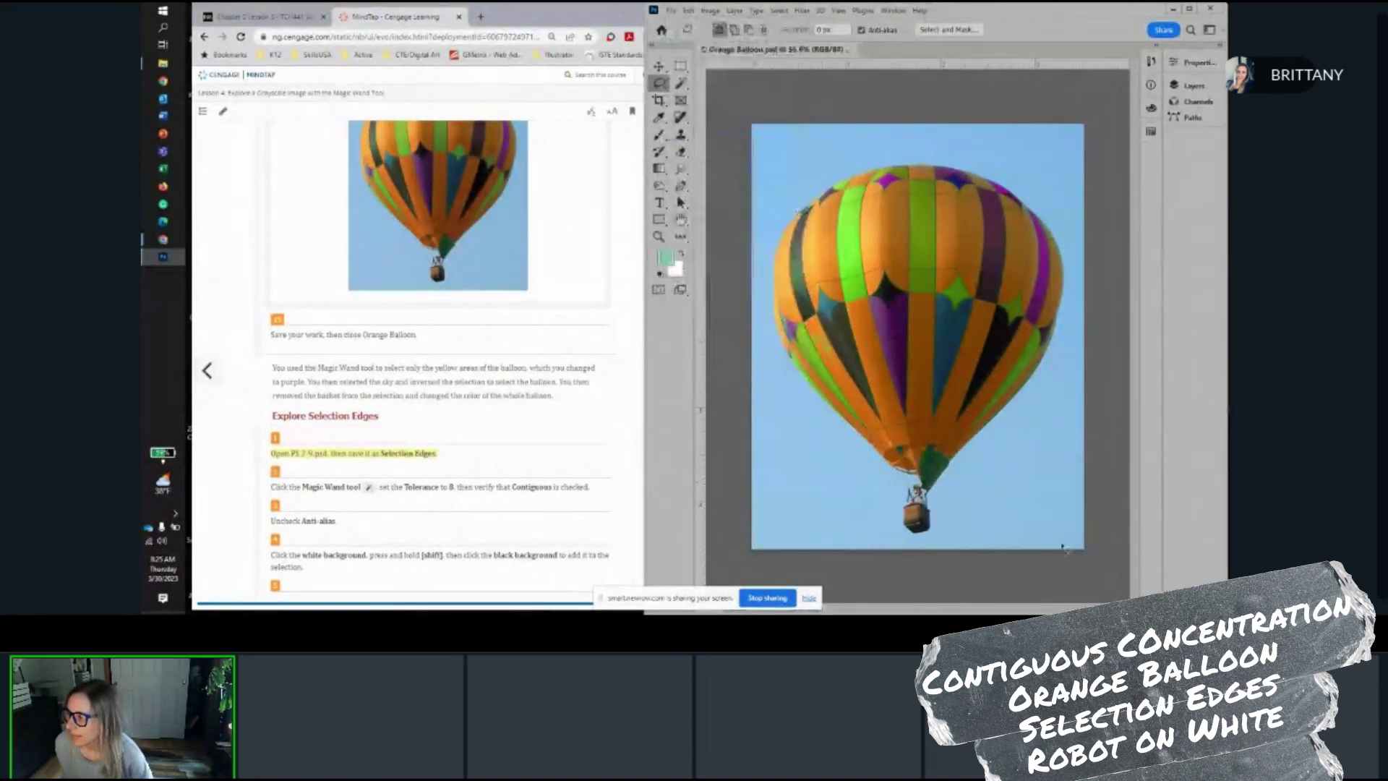
{"action": "left_click", "coordinate": [852, 50]}
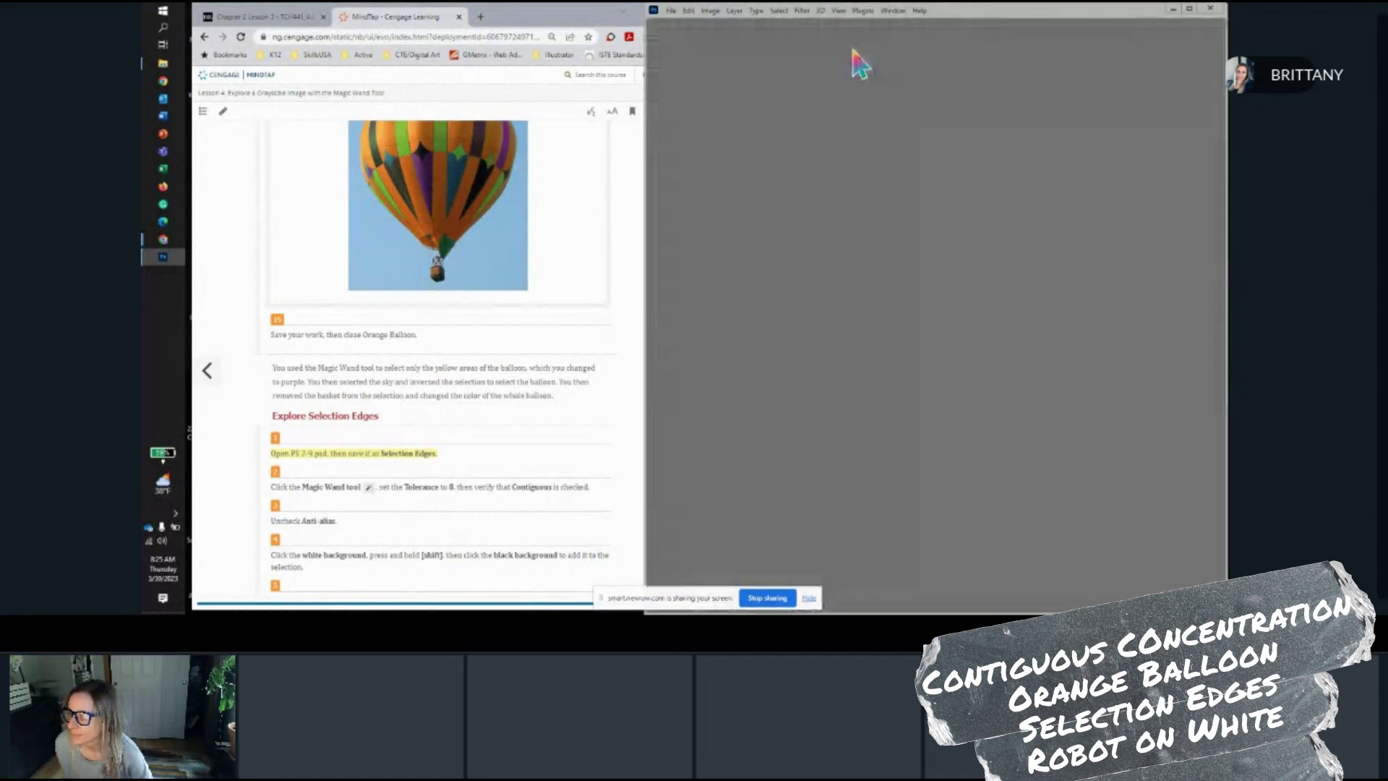
Open the PS 2-9 practice file from the Ch2 PS Files folder for the Explore Selection Edges exercise
{"action": "scroll", "coordinate": [257, 427], "scroll_direction": "down", "scroll_amount": 5}
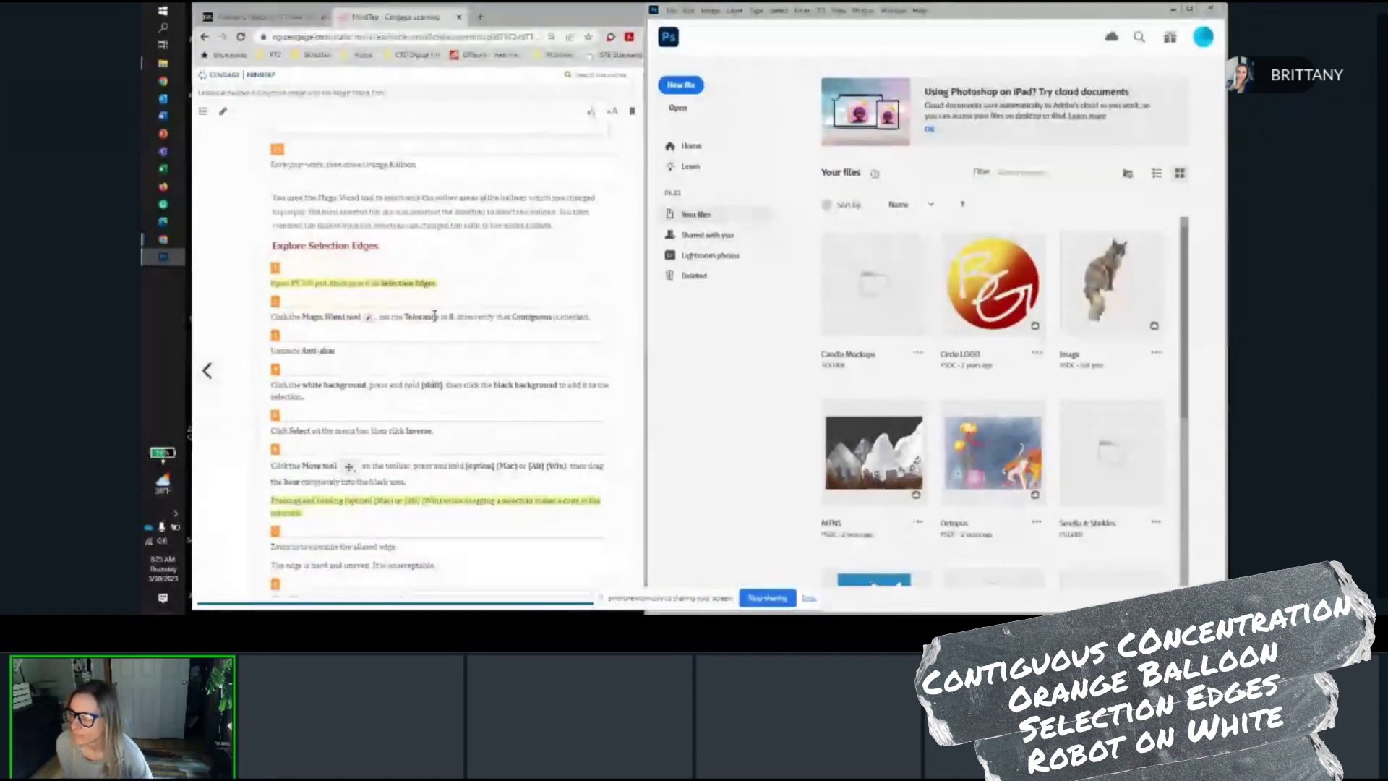
{"action": "scroll", "coordinate": [348, 298], "scroll_direction": "down", "scroll_amount": 1}
{"action": "scroll", "coordinate": [352, 305], "scroll_direction": "down", "scroll_amount": 2}
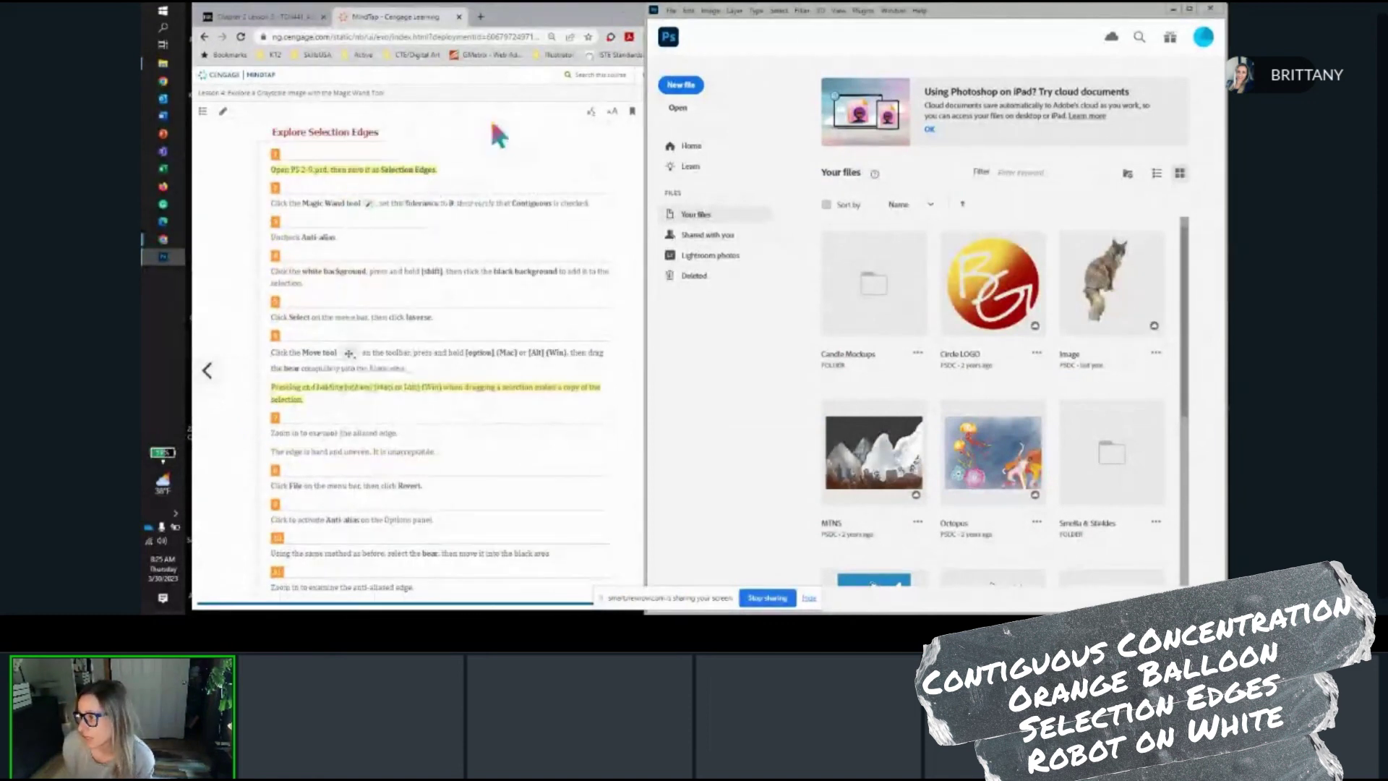
{"action": "left_click", "coordinate": [672, 10]}
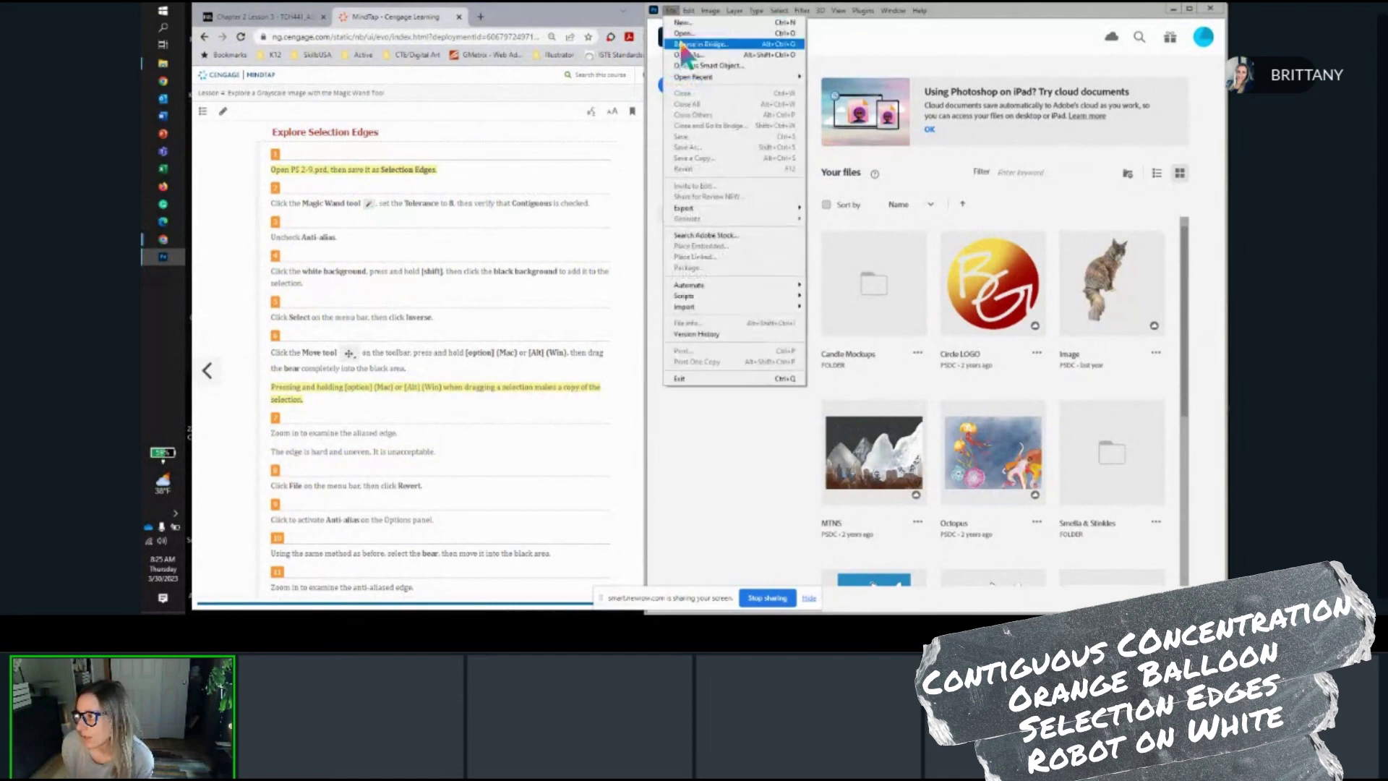
{"action": "left_click", "coordinate": [682, 32]}
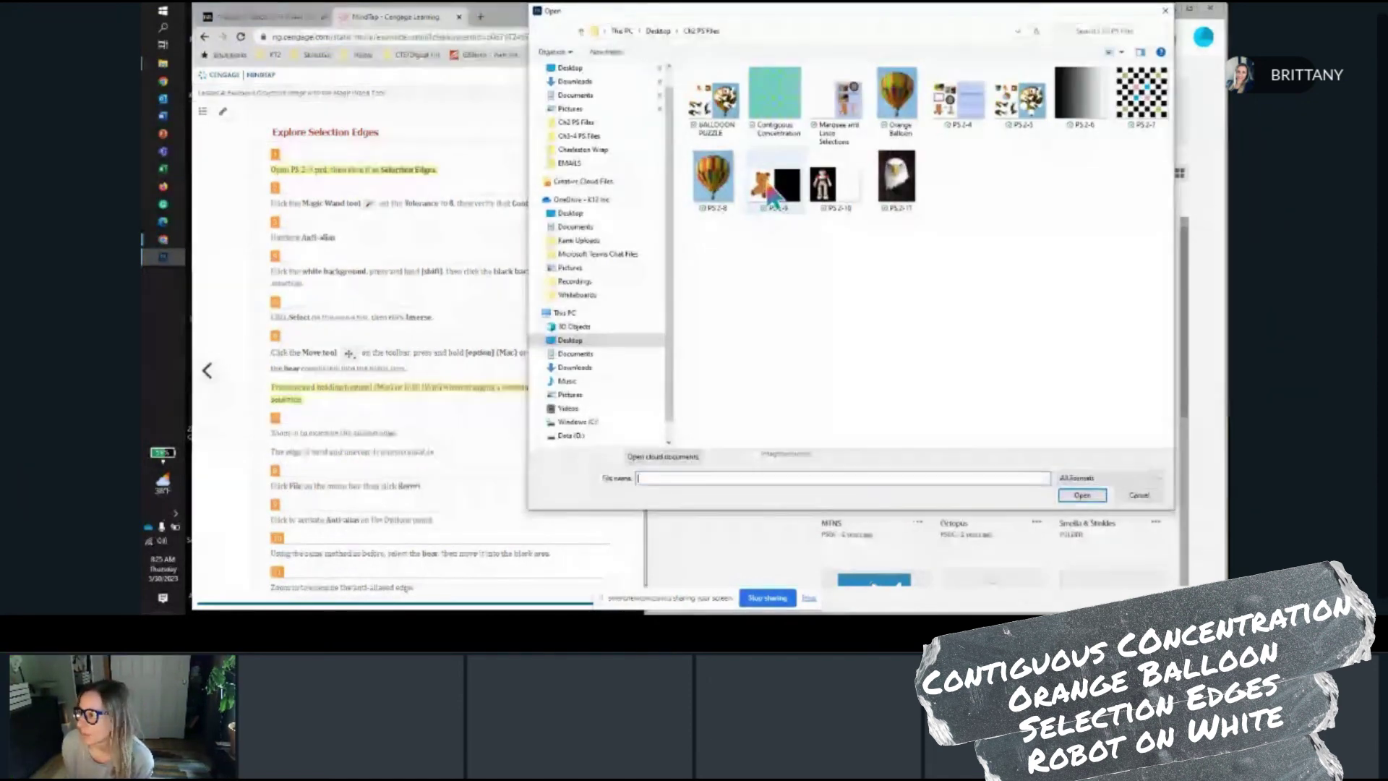
{"action": "left_click", "coordinate": [774, 182]}
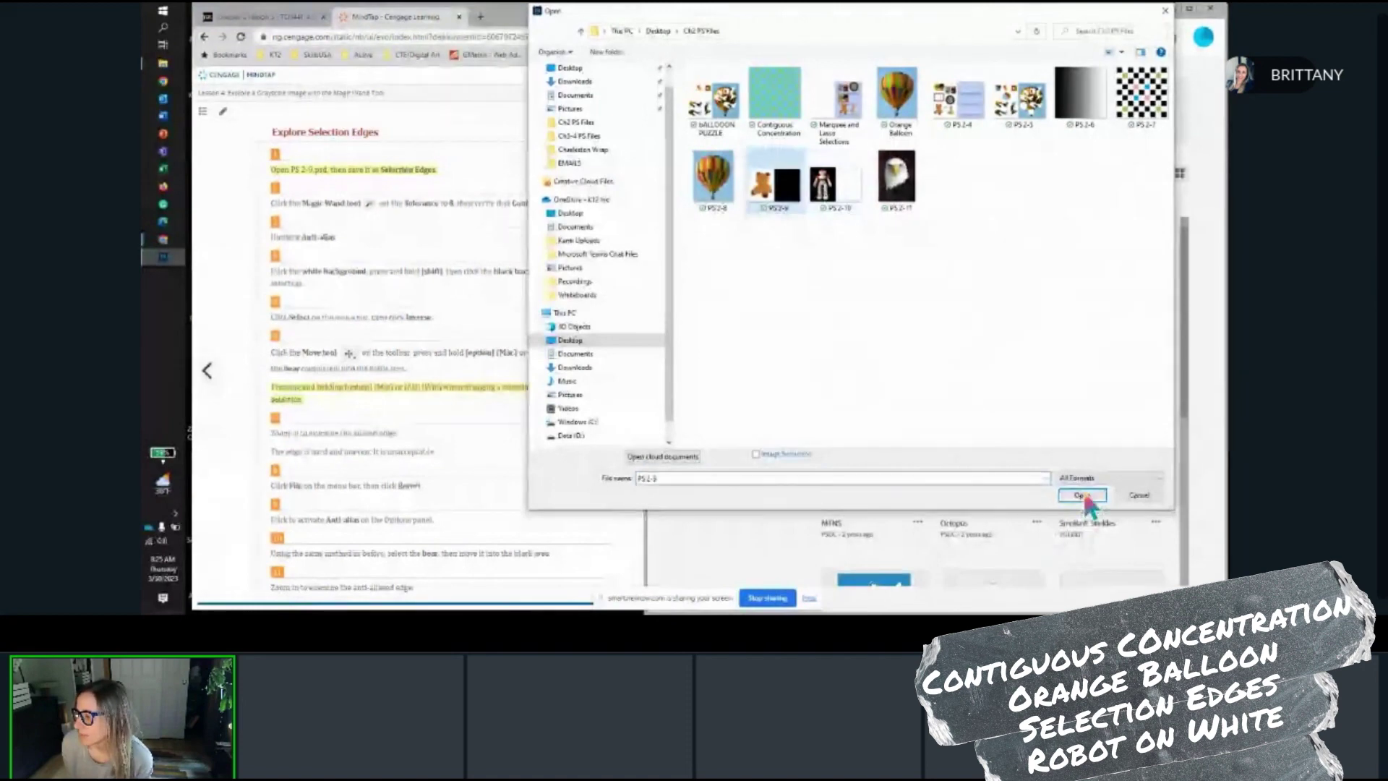
{"action": "left_click", "coordinate": [1082, 495]}
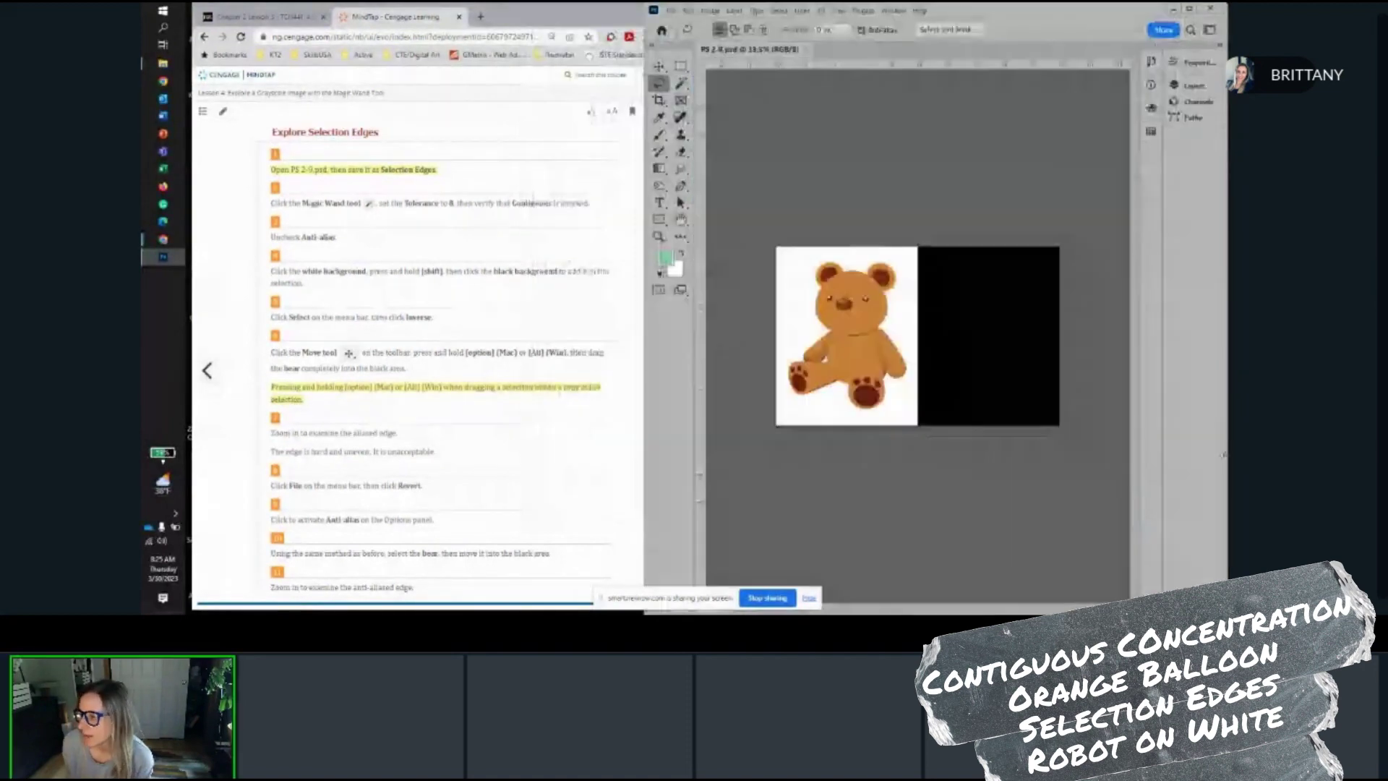
Save the teddy bear document as a Photoshop file named Selection Edges in the Ch2 PS Files folder
{"action": "left_click", "coordinate": [672, 11]}
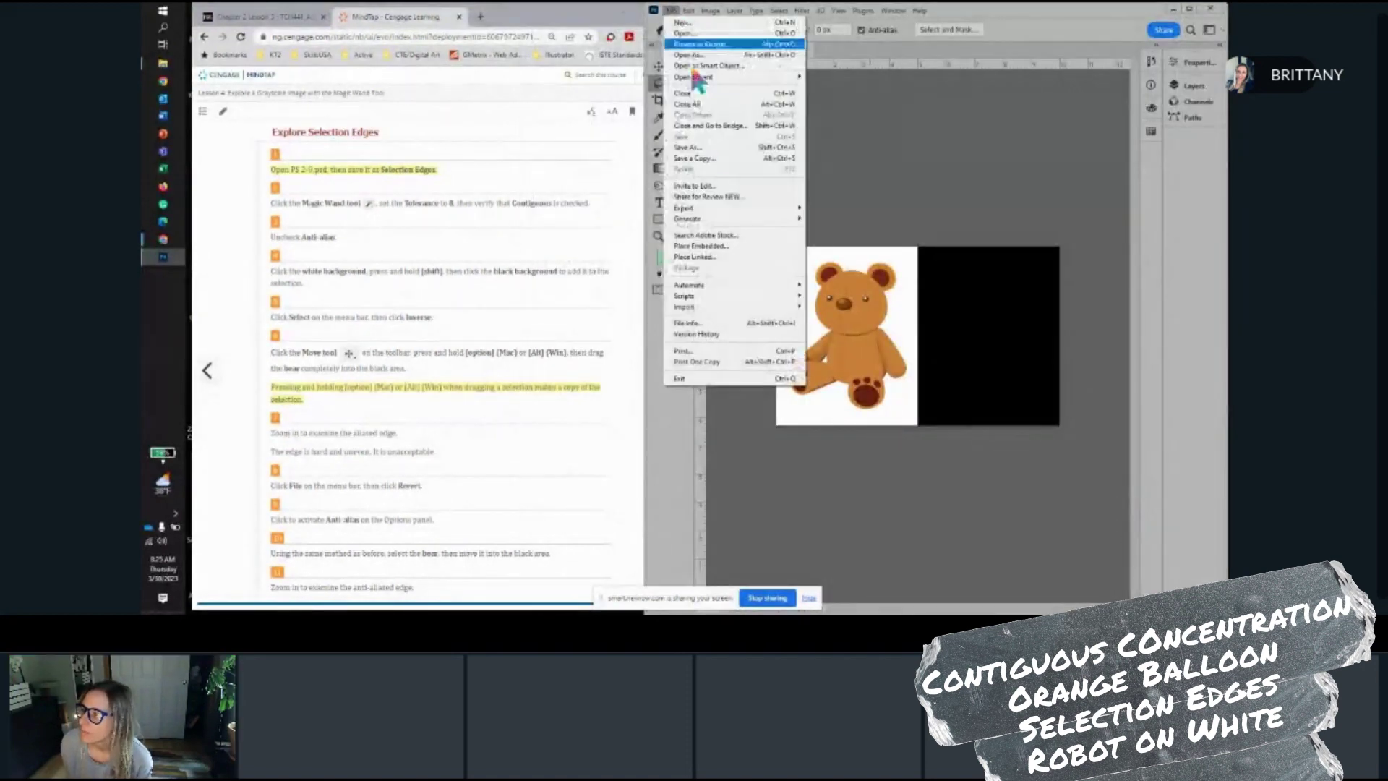
{"action": "left_click", "coordinate": [710, 147]}
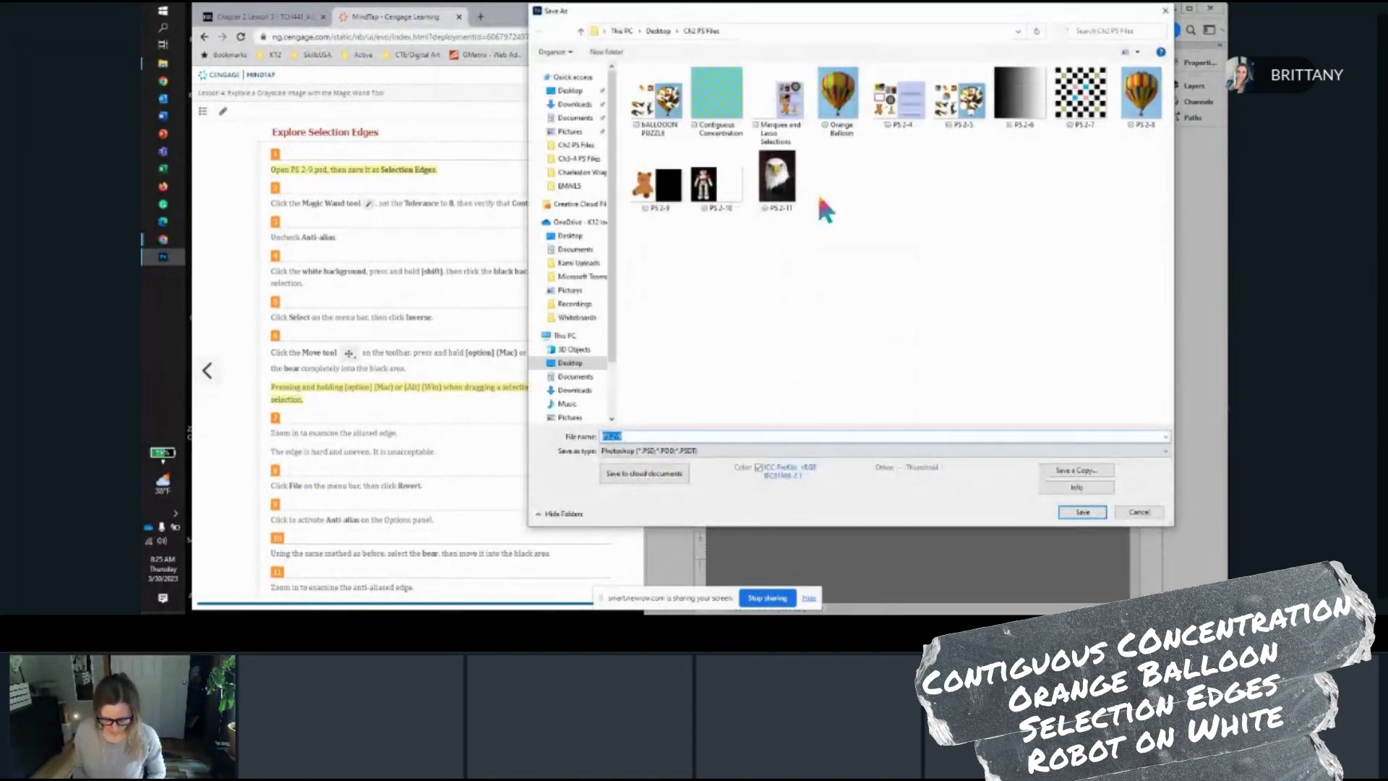
{"action": "type", "text": "Sel"}
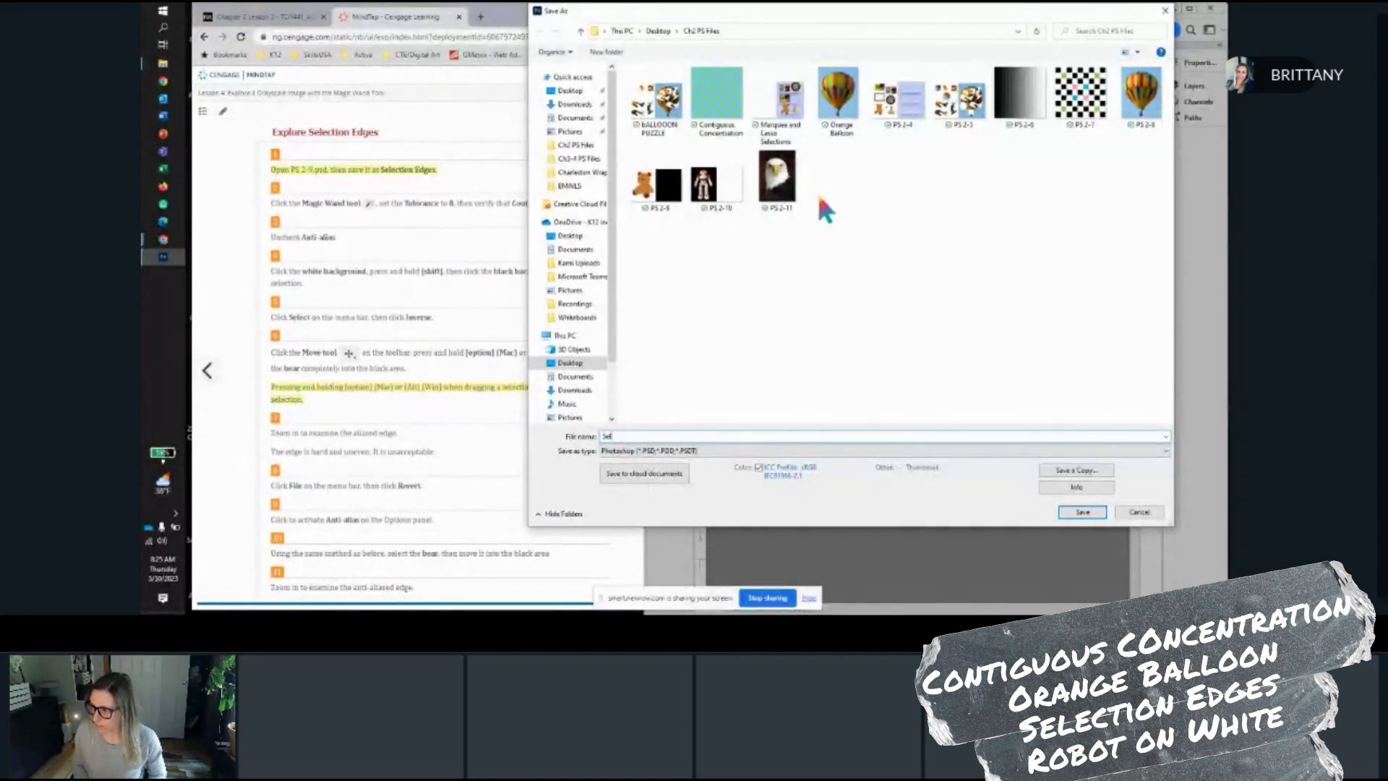
{"action": "type", "text": "ection"}
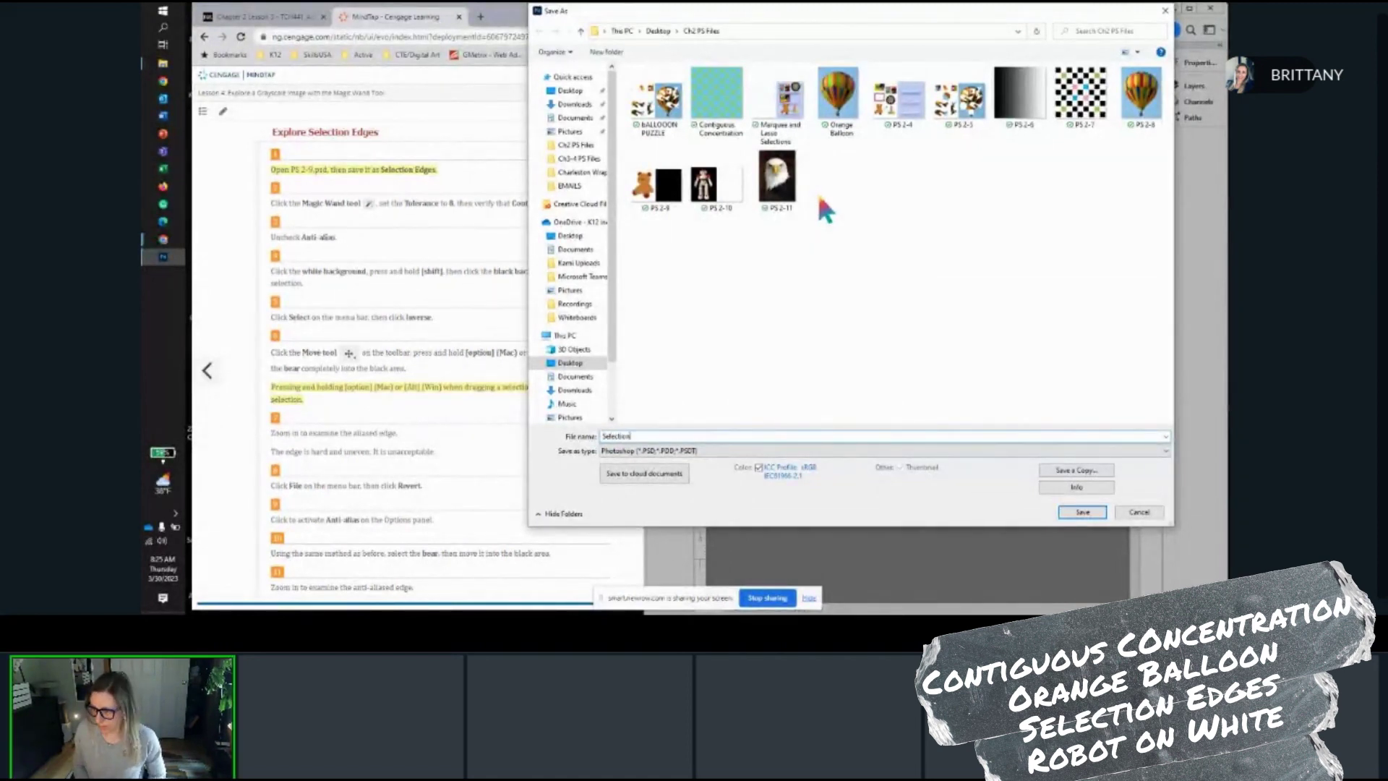
{"action": "type", "text": " Edge"}
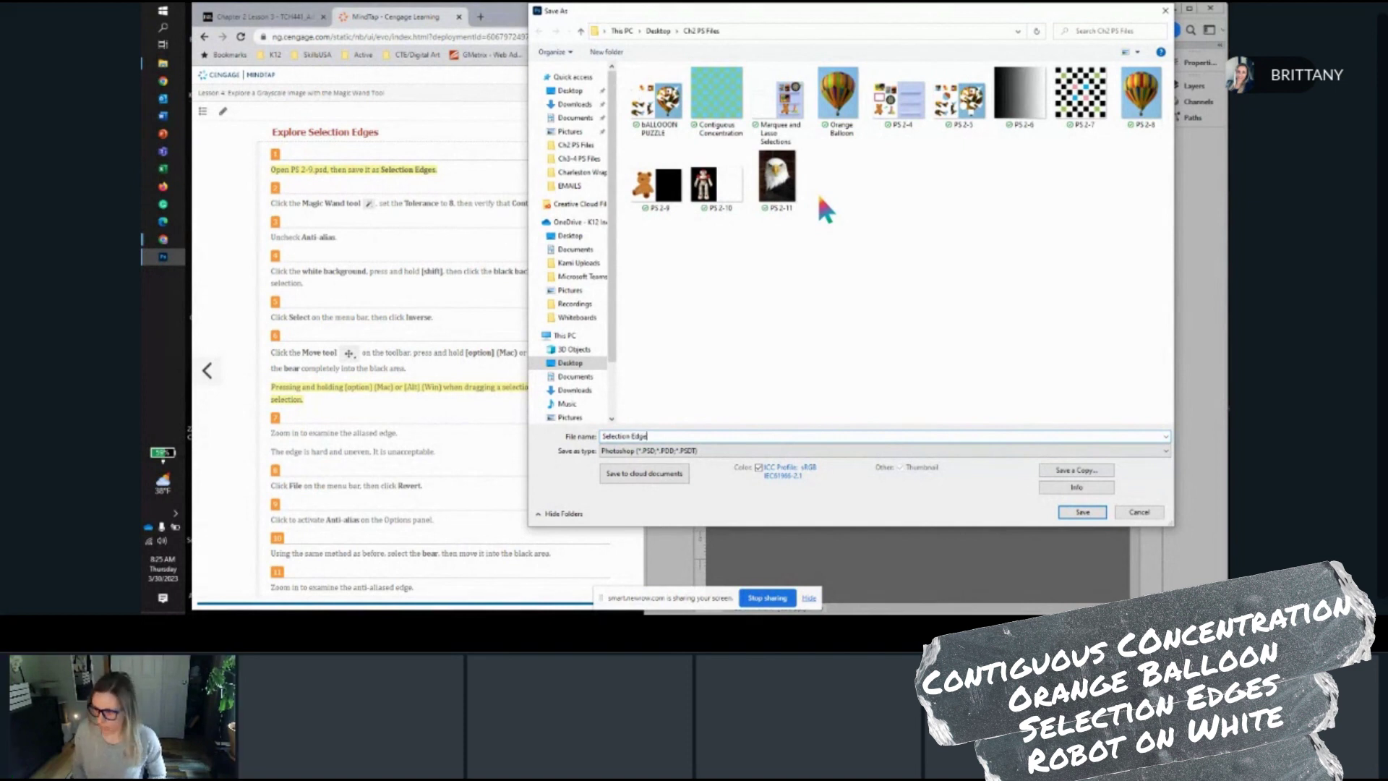
{"action": "type", "text": "s"}
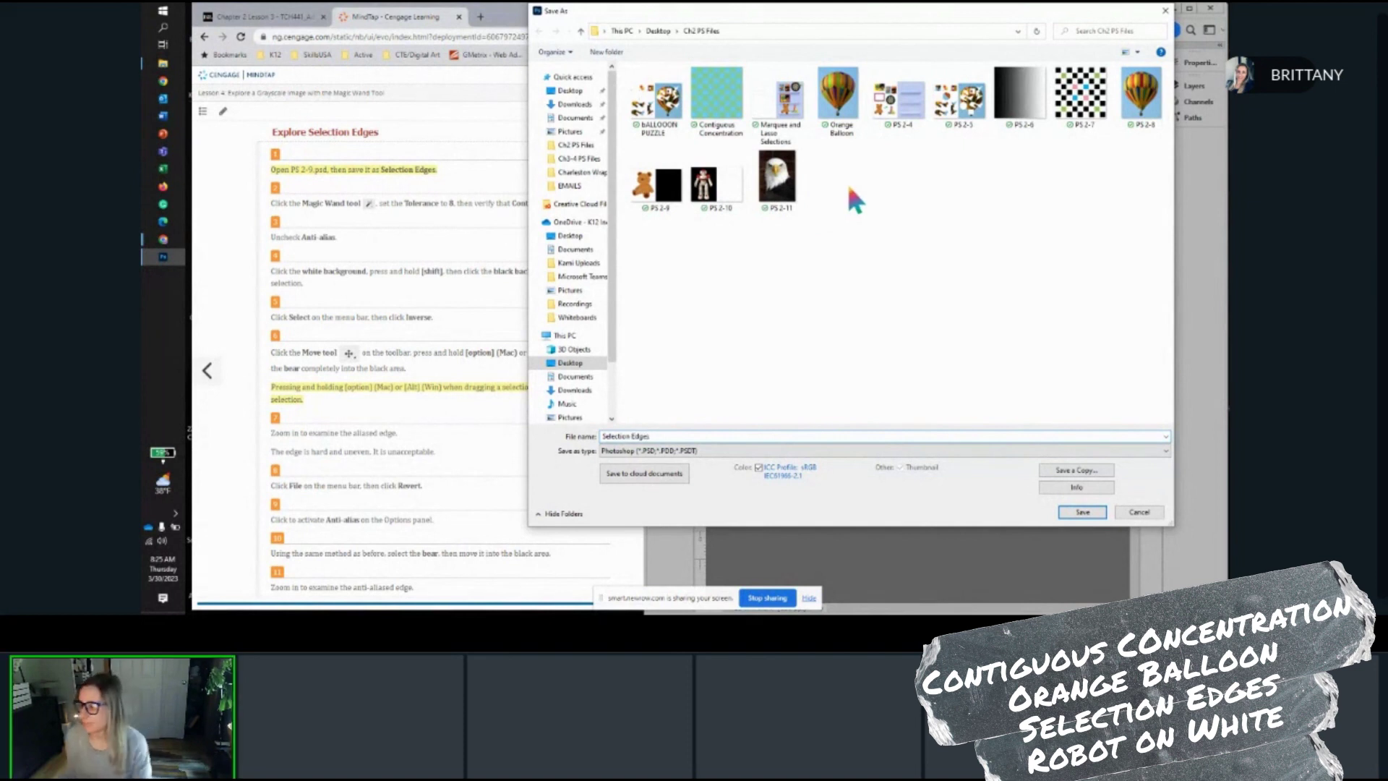
{"action": "left_click", "coordinate": [1082, 512]}
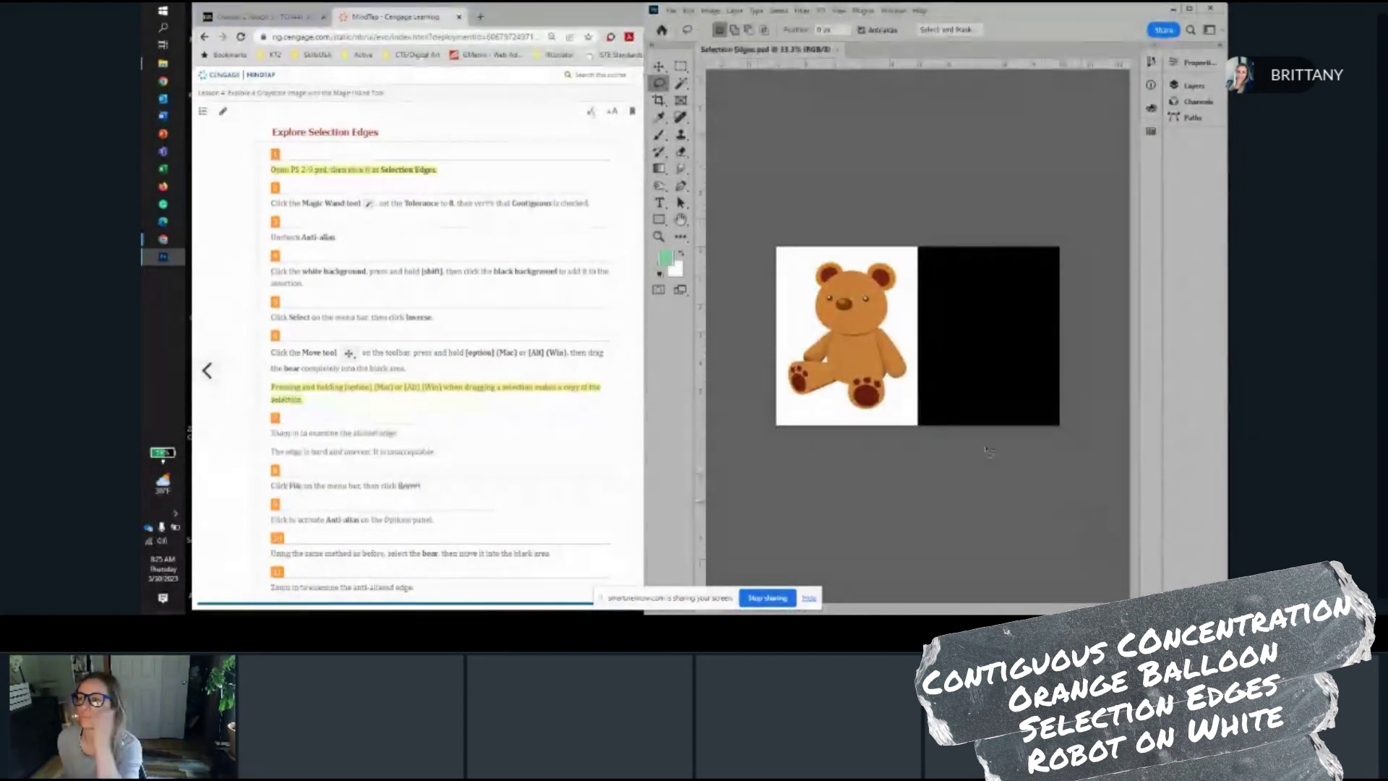
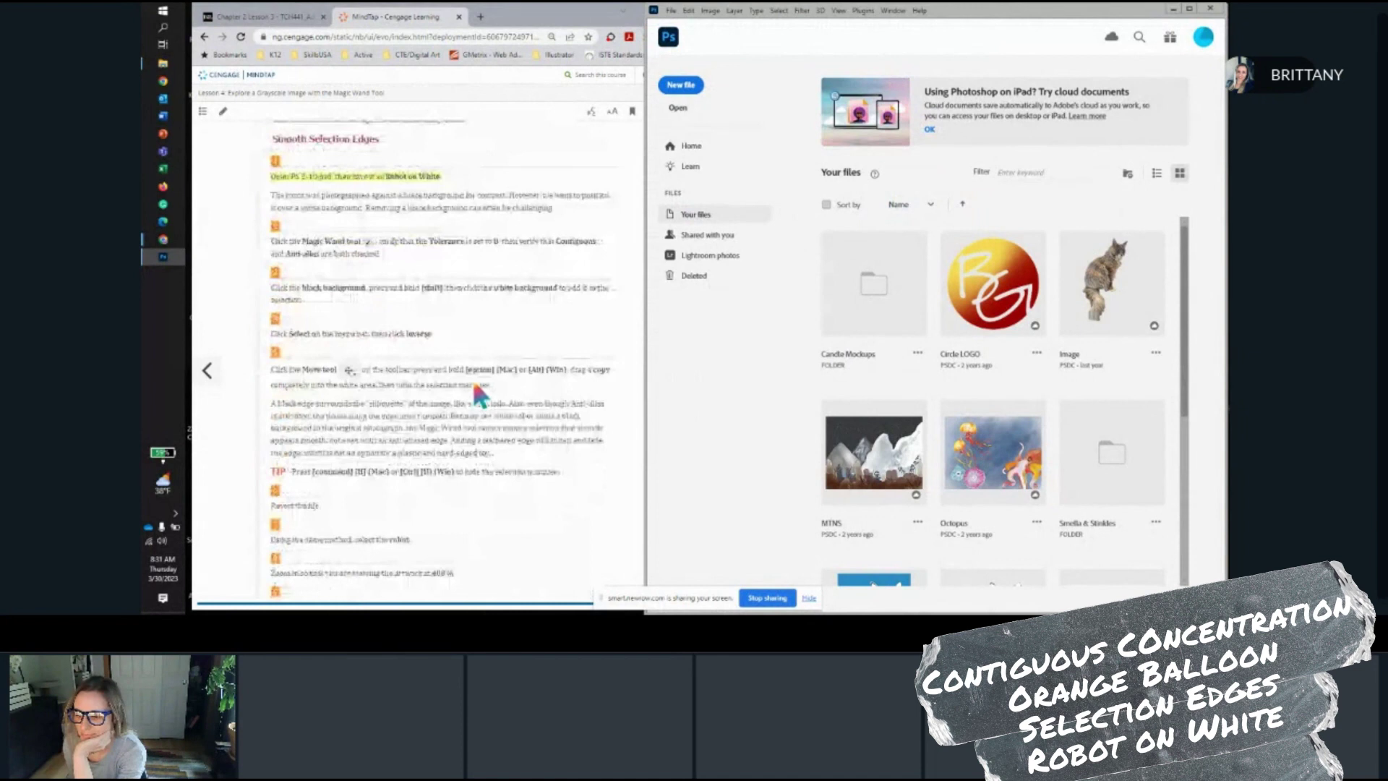
Open the PS 2-10 practice file from the Ch2 PS Files folder for the Smooth Selection Edges exercise
{"action": "scroll", "coordinate": [474, 383], "scroll_direction": "up", "scroll_amount": 2}
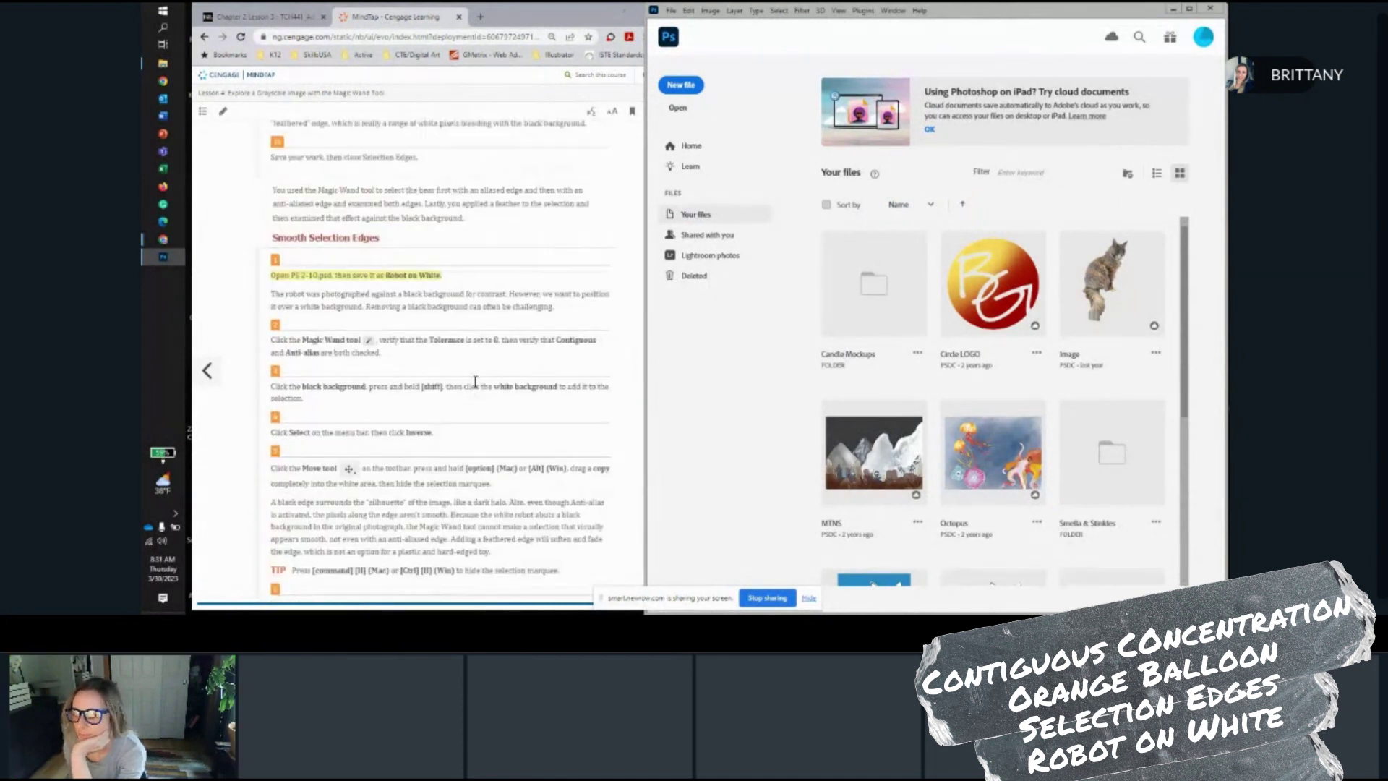
{"action": "scroll", "coordinate": [475, 381], "scroll_direction": "up", "scroll_amount": 1}
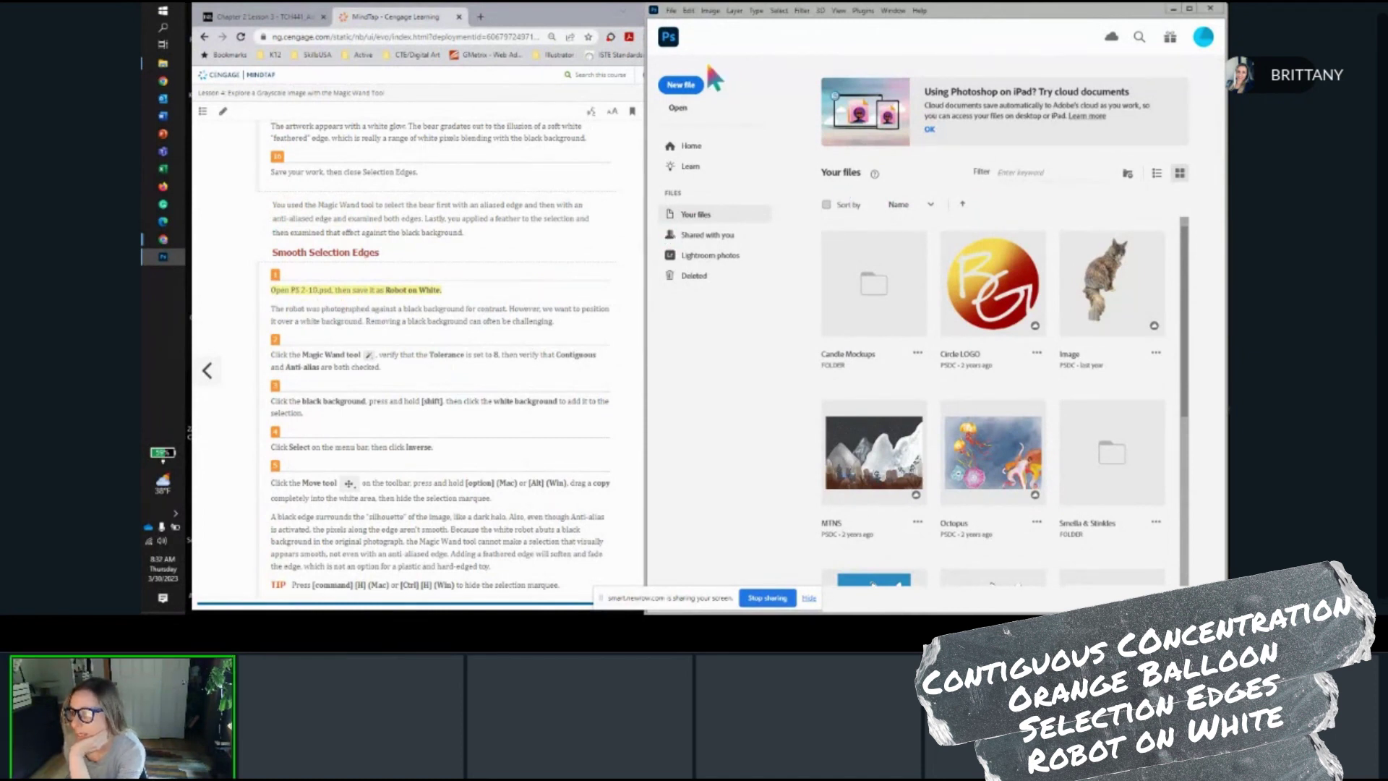
{"action": "left_click", "coordinate": [671, 10]}
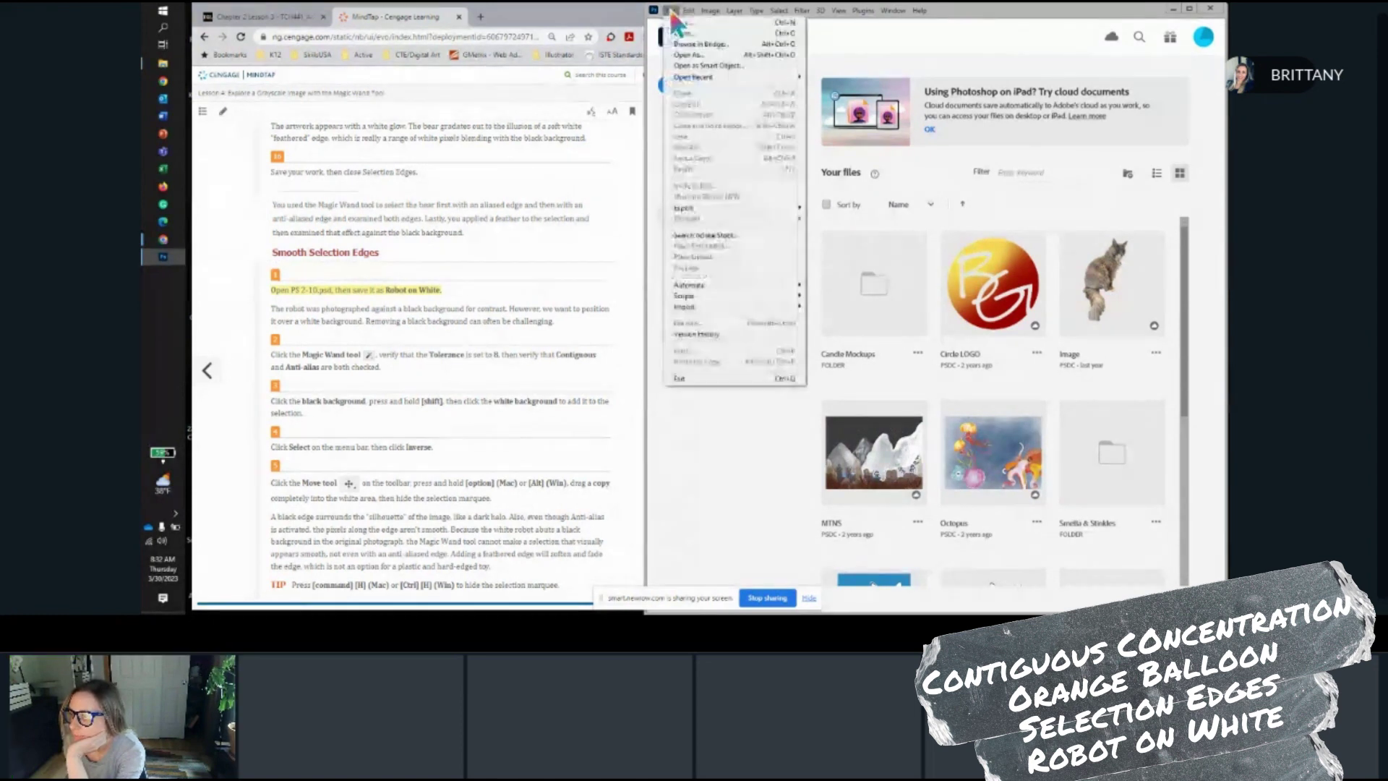
{"action": "left_click", "coordinate": [683, 33]}
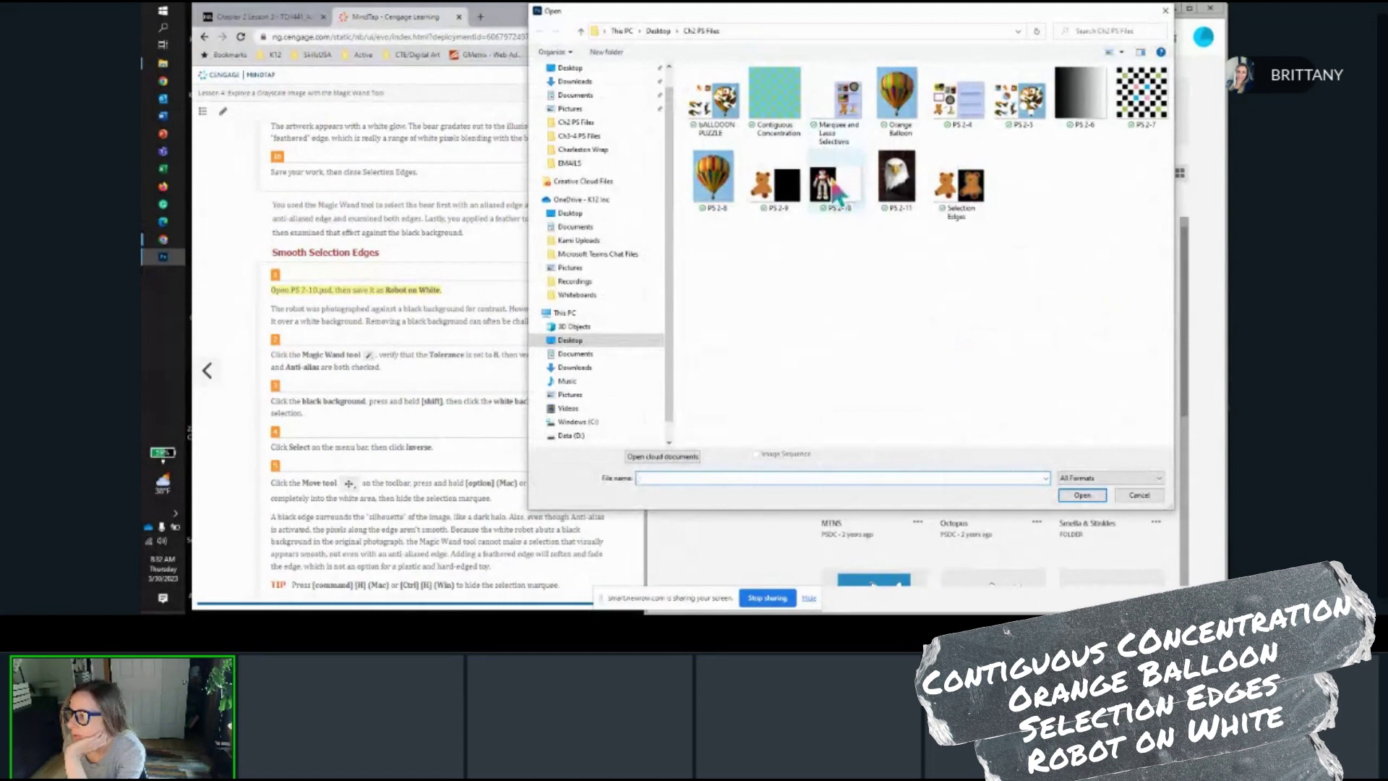
{"action": "left_click", "coordinate": [835, 193]}
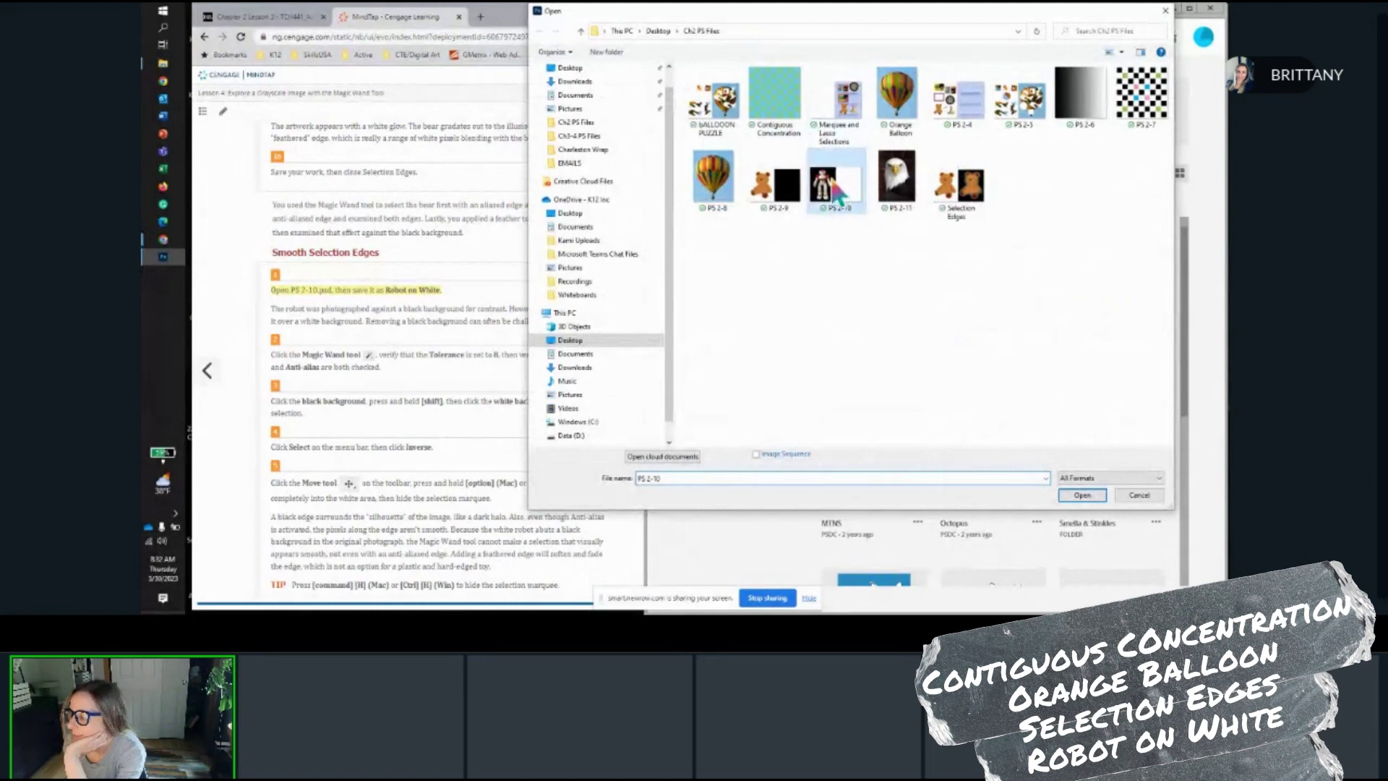
{"action": "left_click", "coordinate": [1061, 498]}
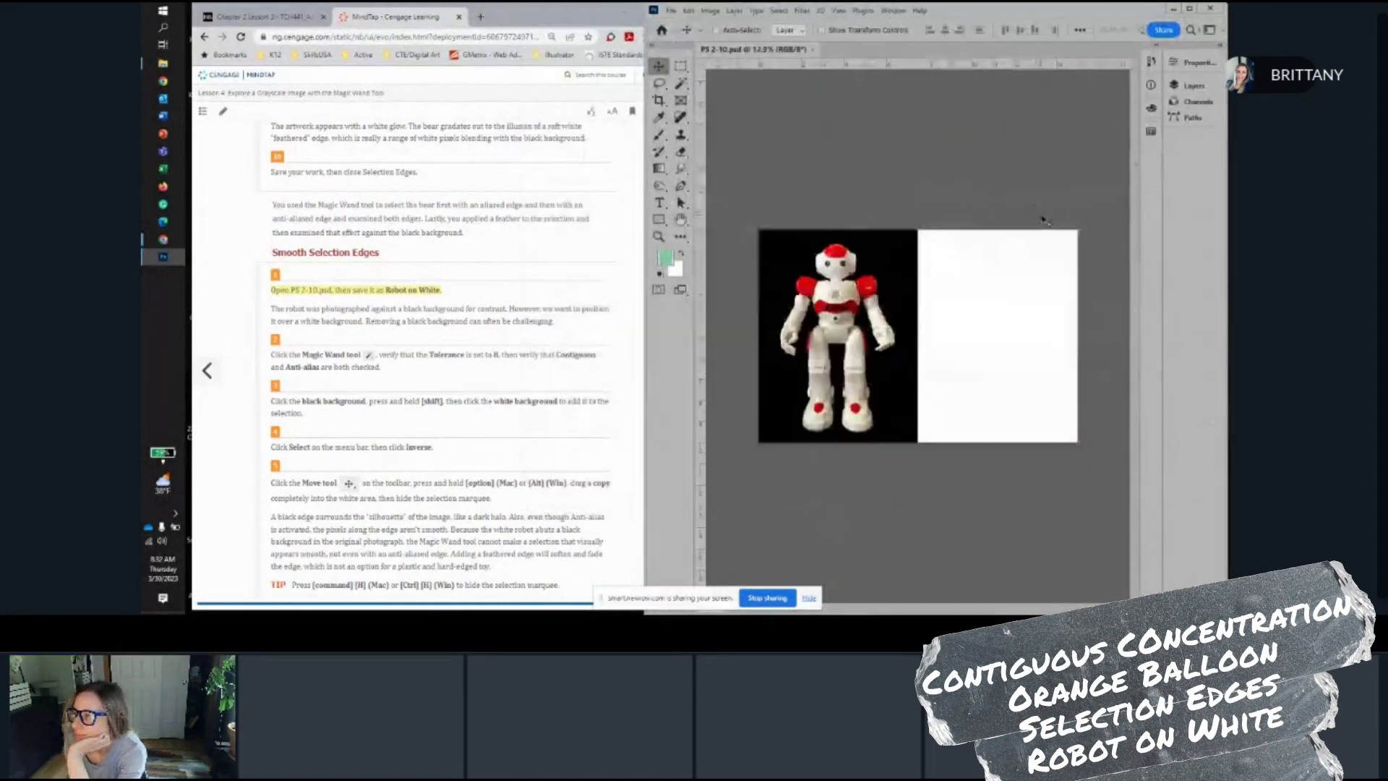
Save the robot document as a Photoshop file named Robot on White in the Ch2 PS Files folder
{"action": "left_click", "coordinate": [672, 12]}
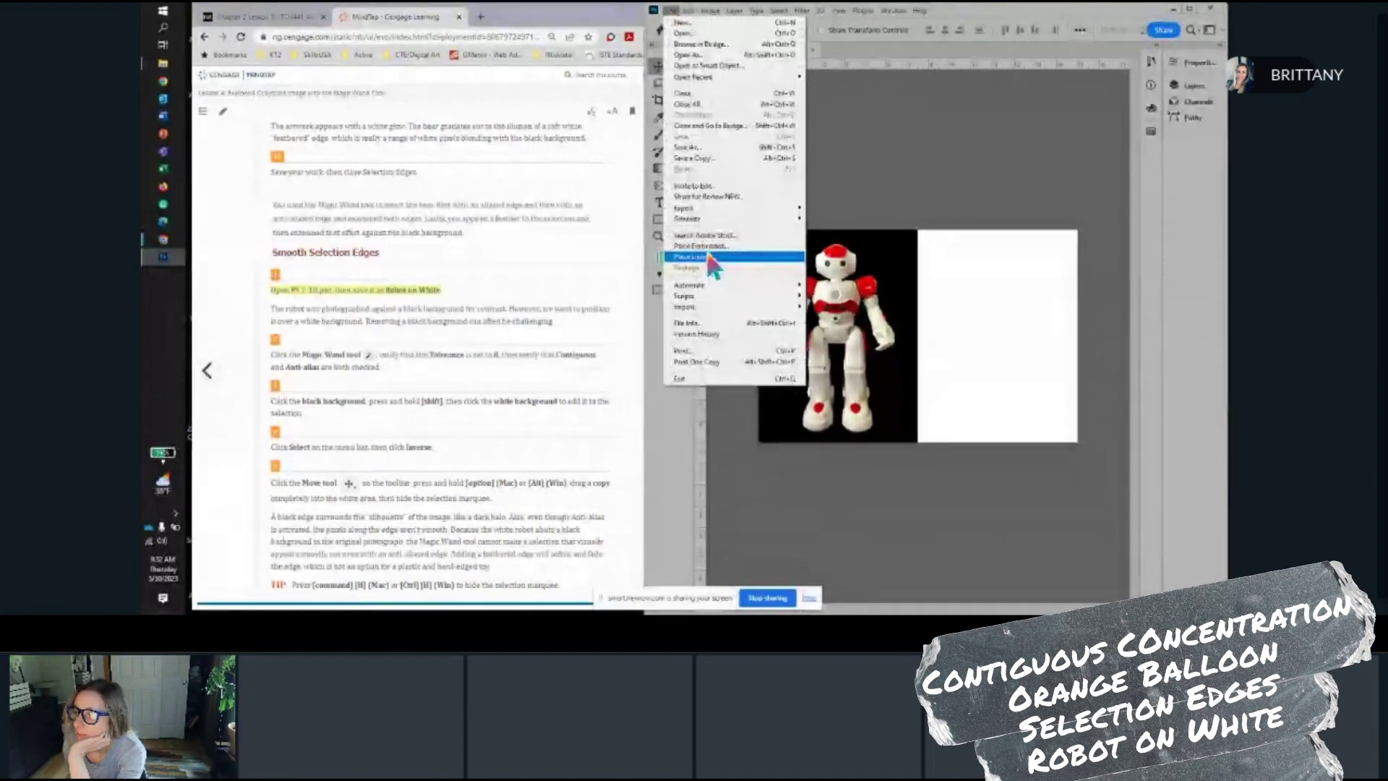
{"action": "left_click", "coordinate": [697, 148]}
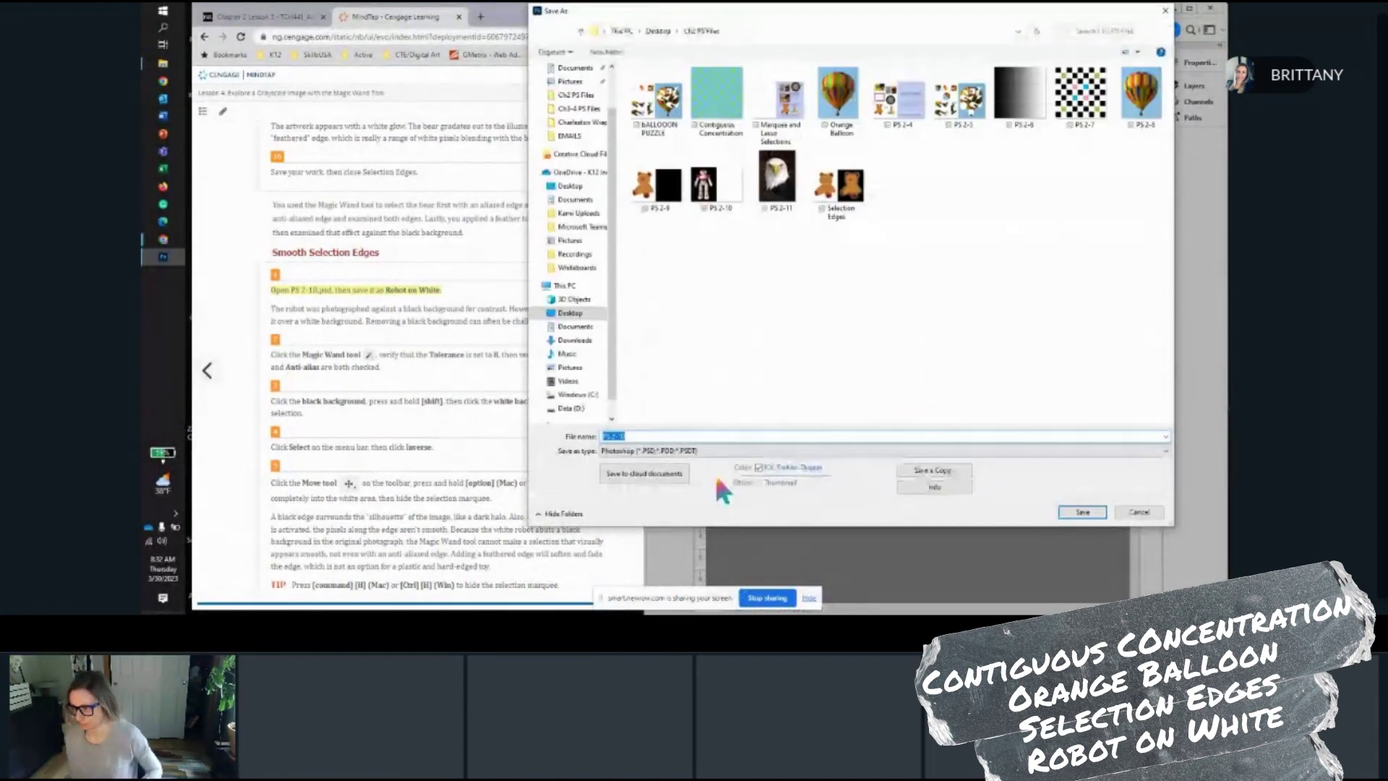
{"action": "type", "text": "Ro"}
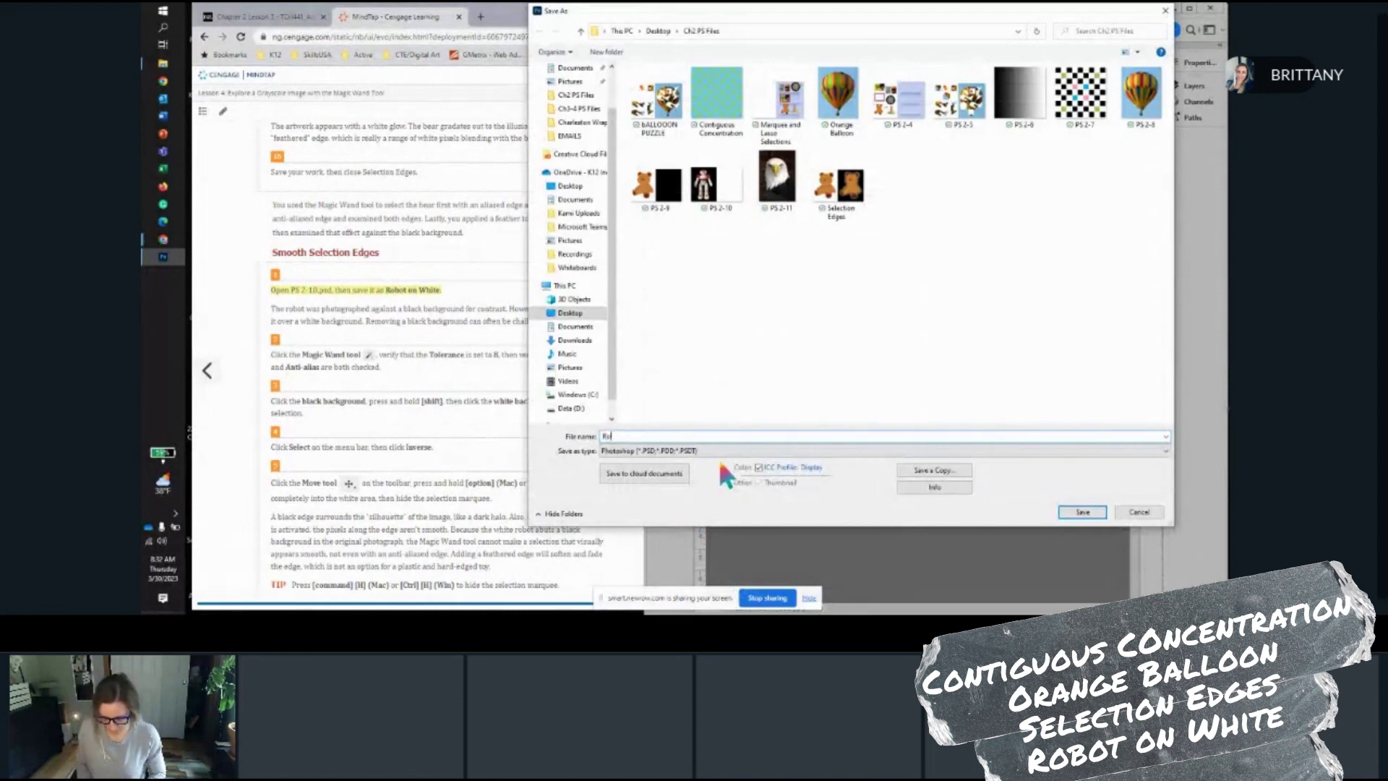
{"action": "type", "text": "bot "}
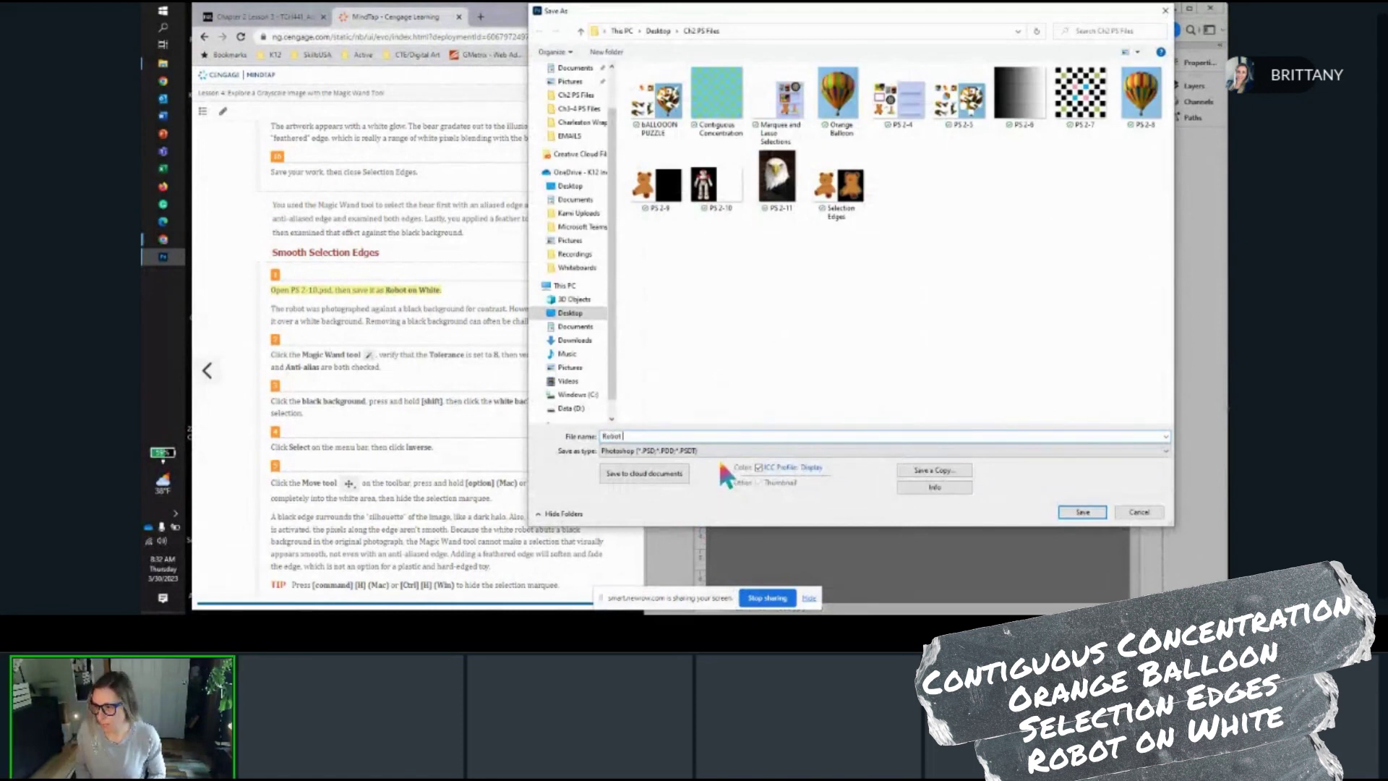
{"action": "type", "text": "on White"}
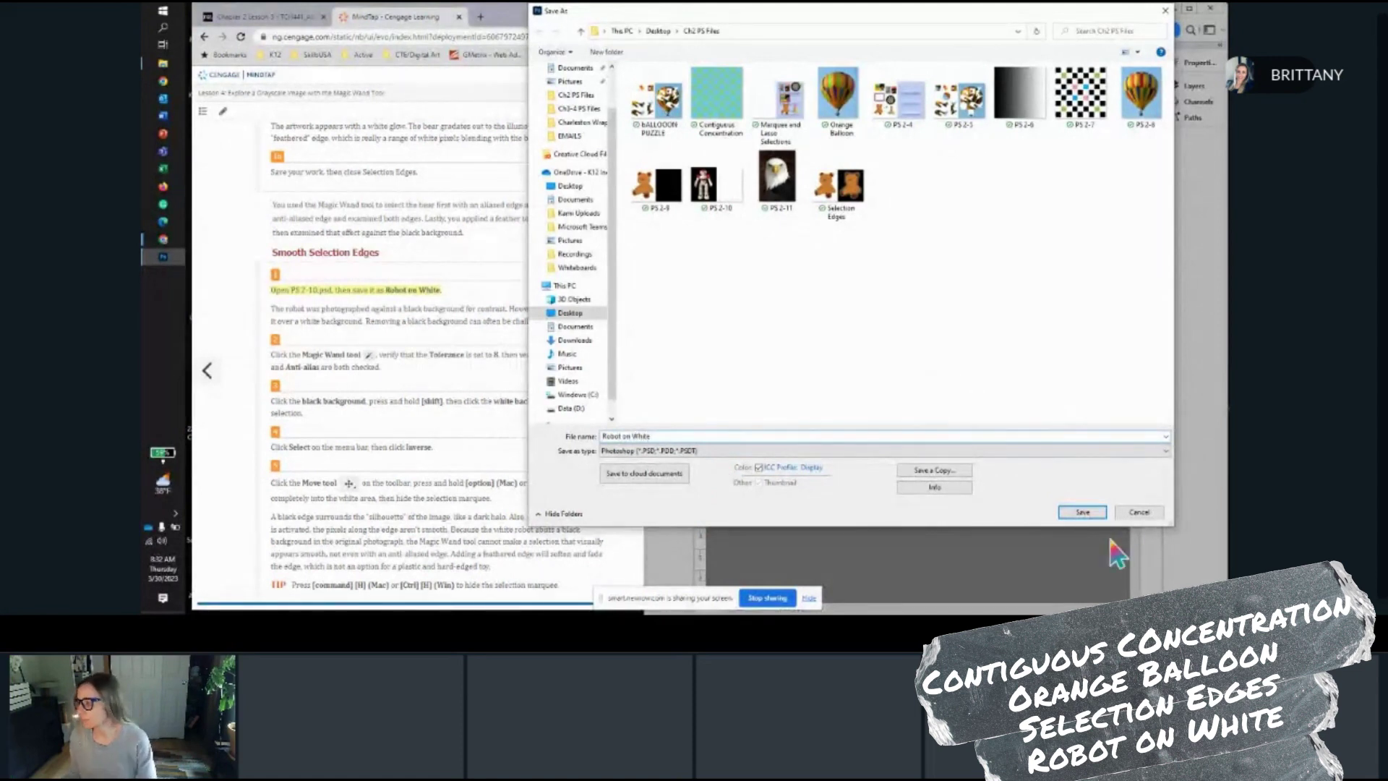
{"action": "left_click", "coordinate": [1082, 512]}
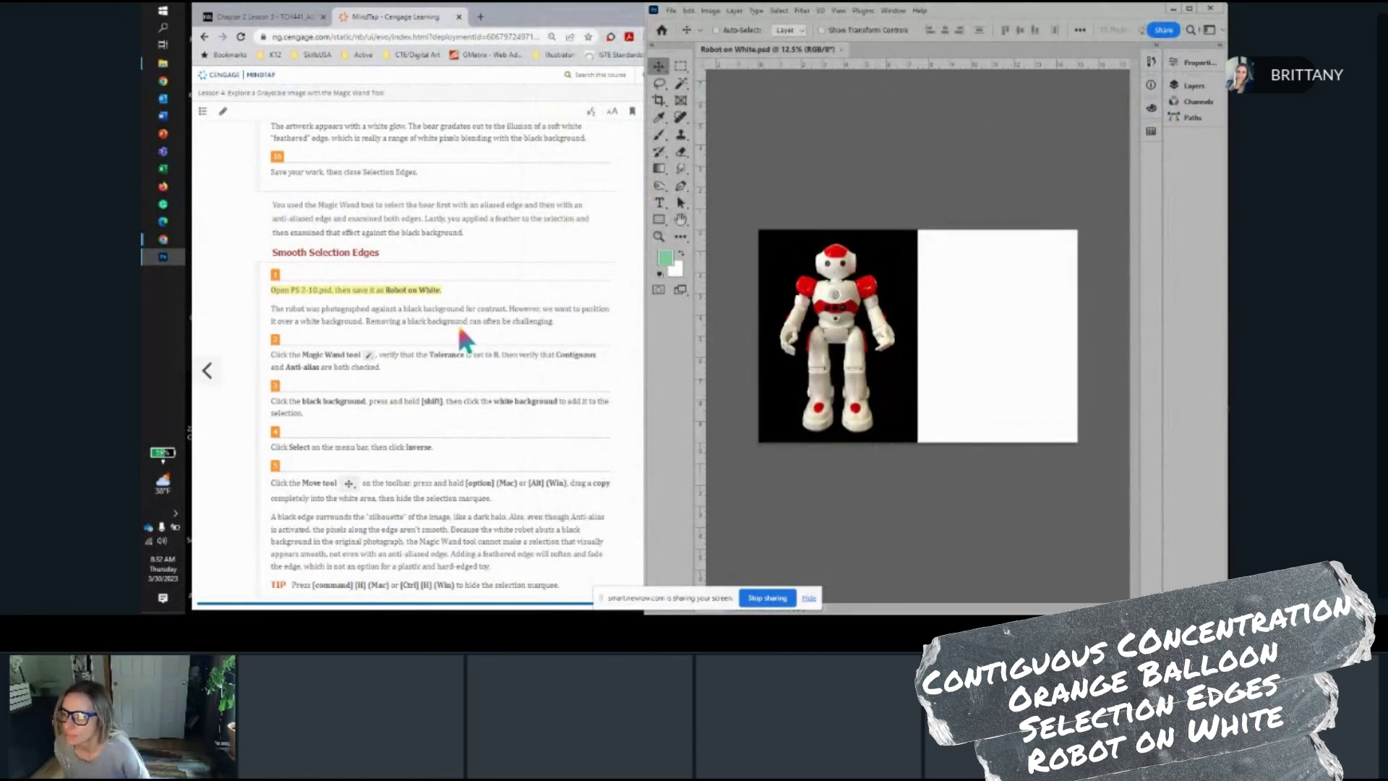
Select the black background around the robot with the Magic Wand tool
{"action": "scroll", "coordinate": [460, 329], "scroll_direction": "down", "scroll_amount": 1}
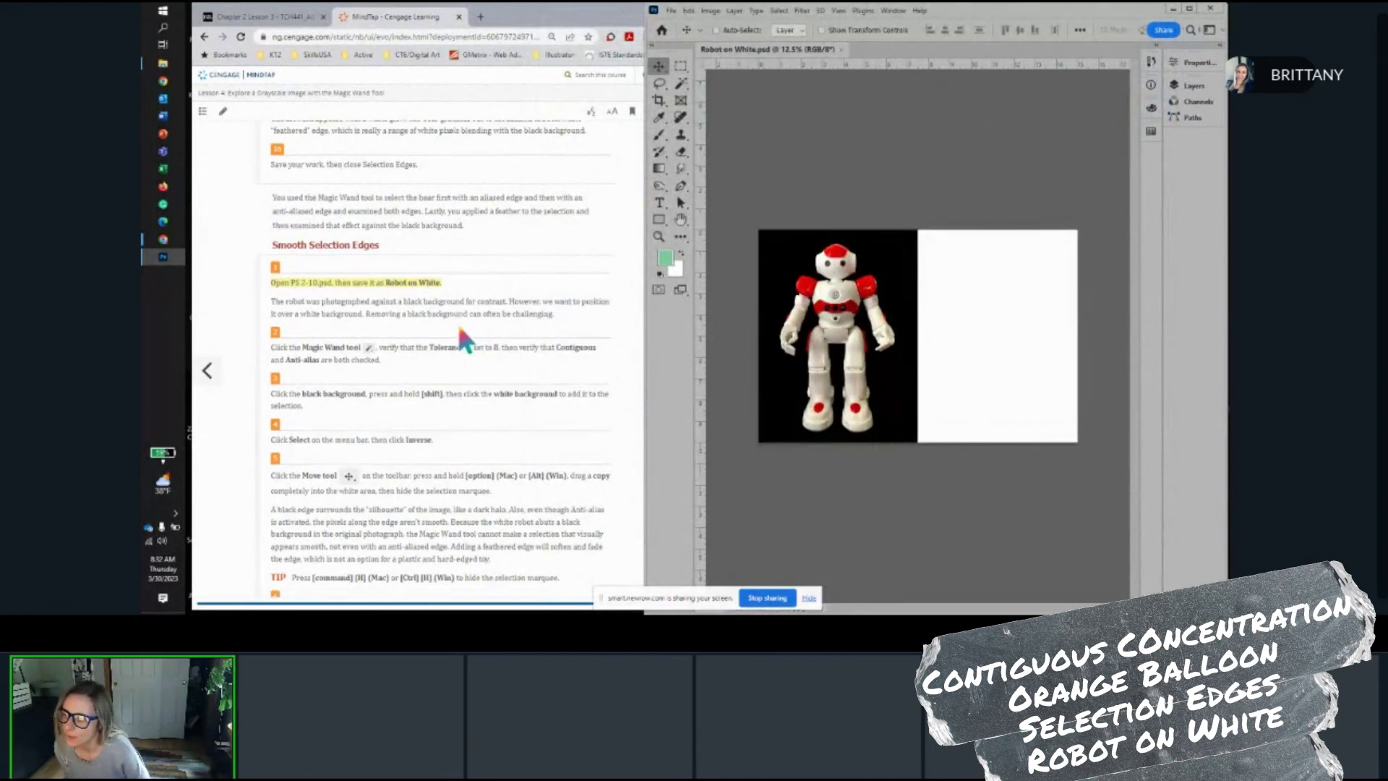
{"action": "scroll", "coordinate": [461, 332], "scroll_direction": "down", "scroll_amount": 1}
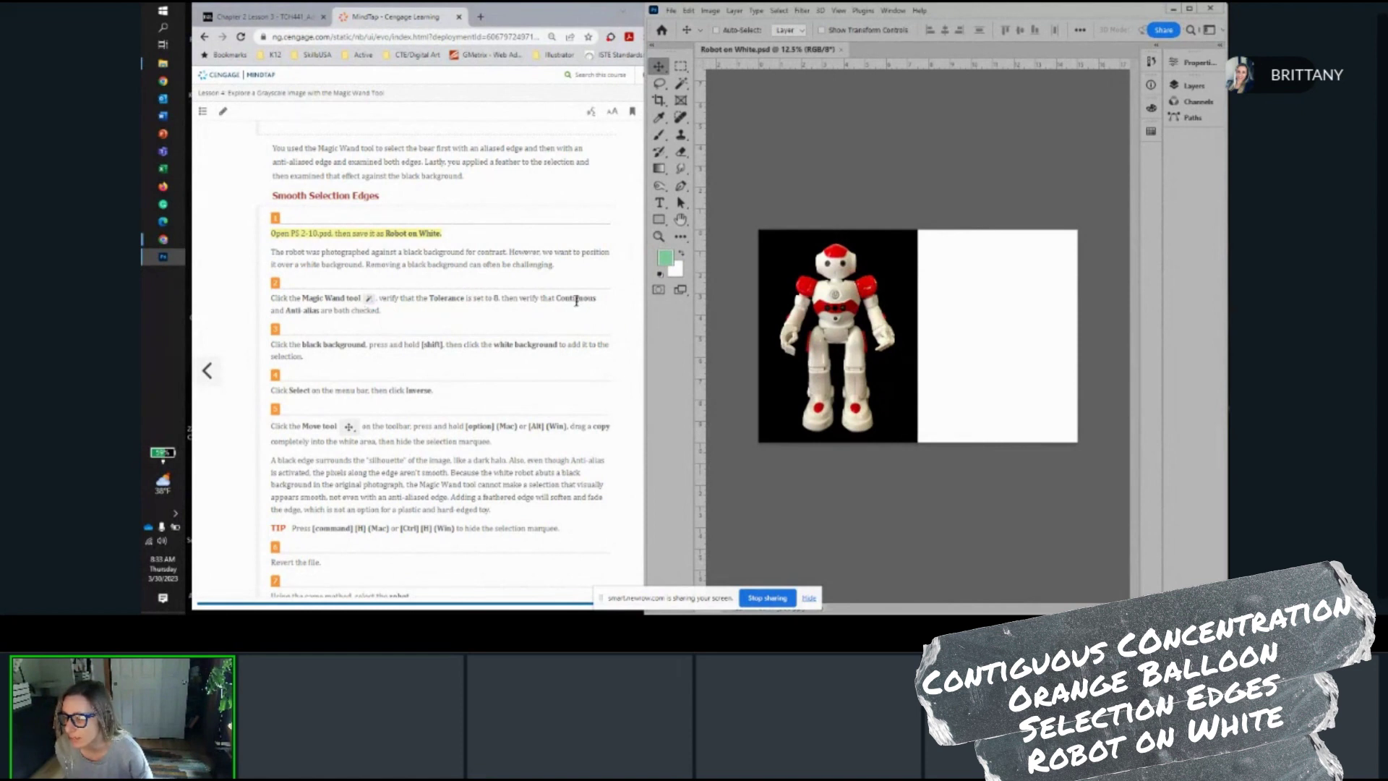
{"action": "left_click", "coordinate": [684, 84]}
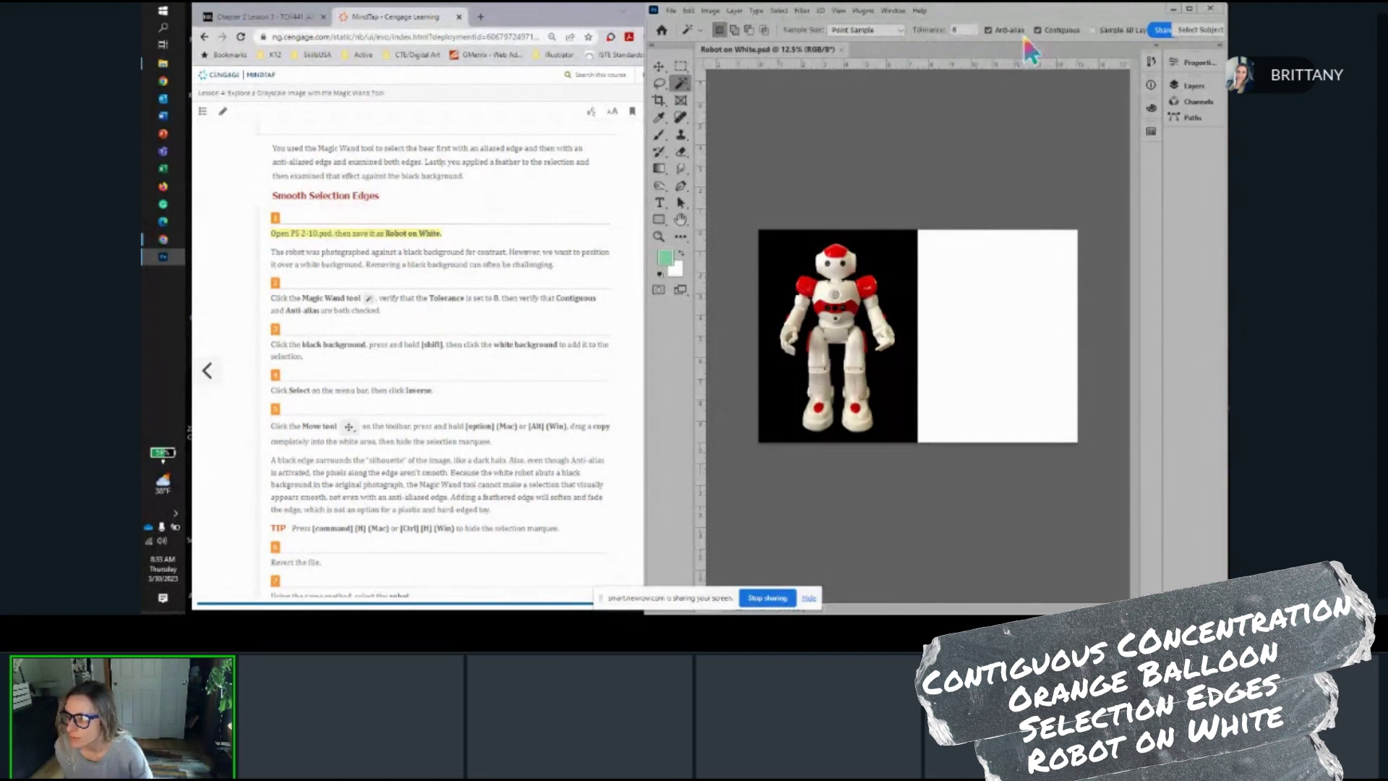
{"action": "scroll", "coordinate": [475, 347], "scroll_direction": "down", "scroll_amount": 2}
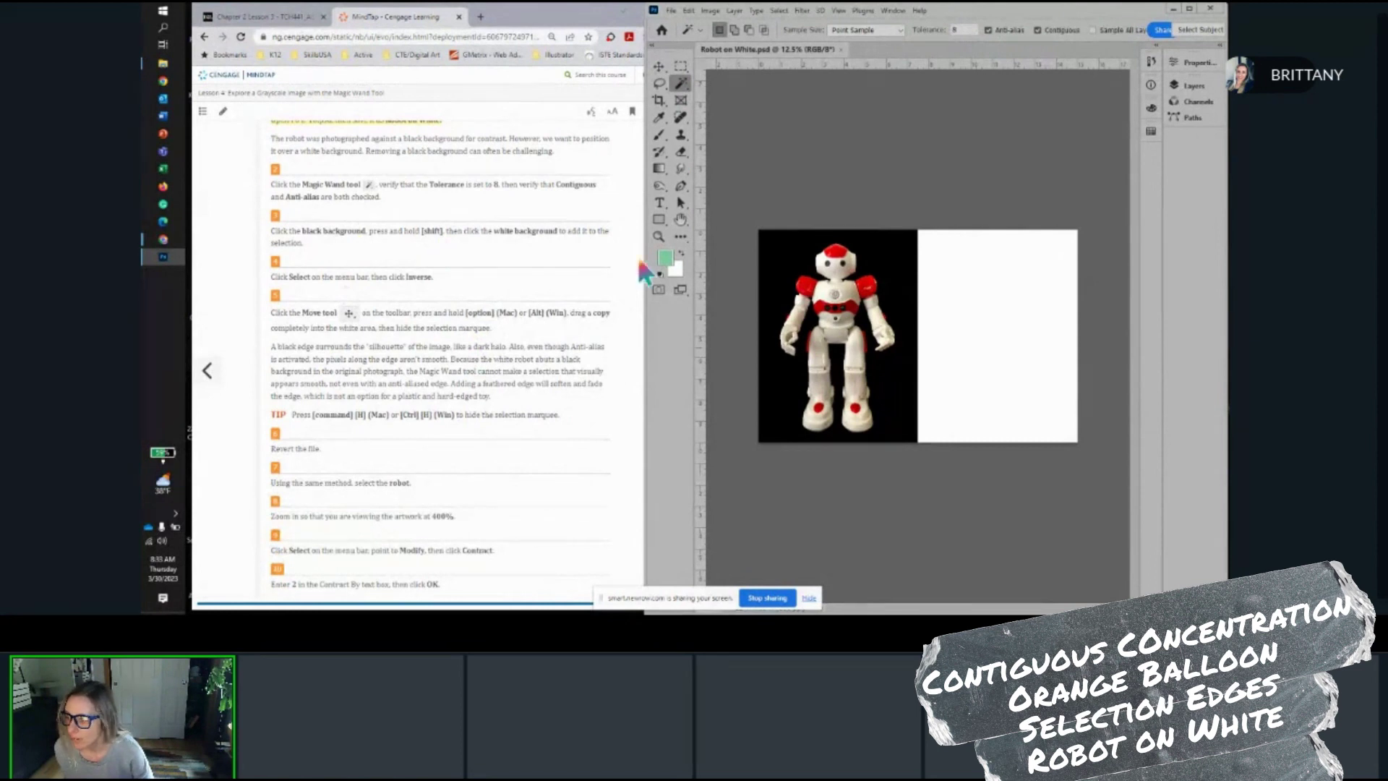
{"action": "left_click", "coordinate": [782, 254]}
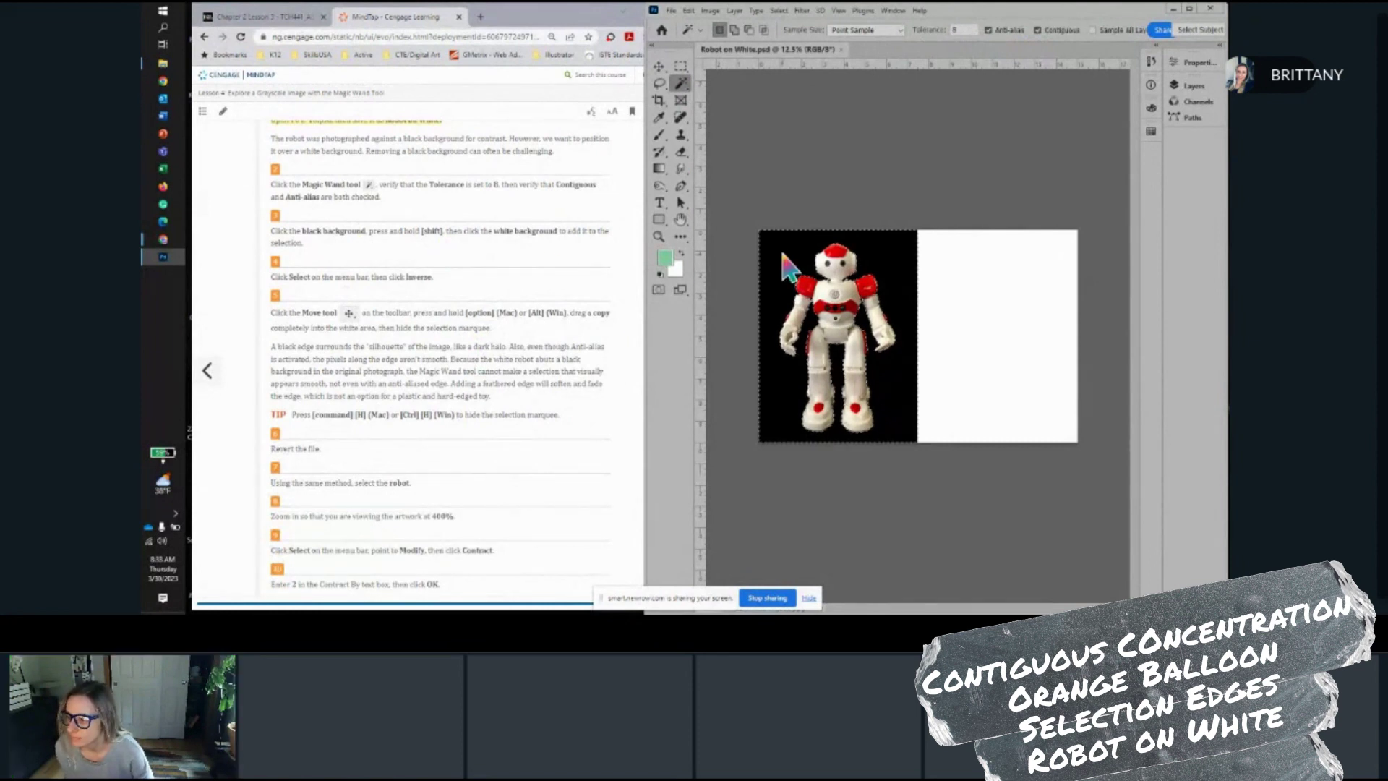
Add the white background to the black background selection and invert the selection so only the robot is selected
{"action": "left_click", "coordinate": [984, 293], "text": "shift"}
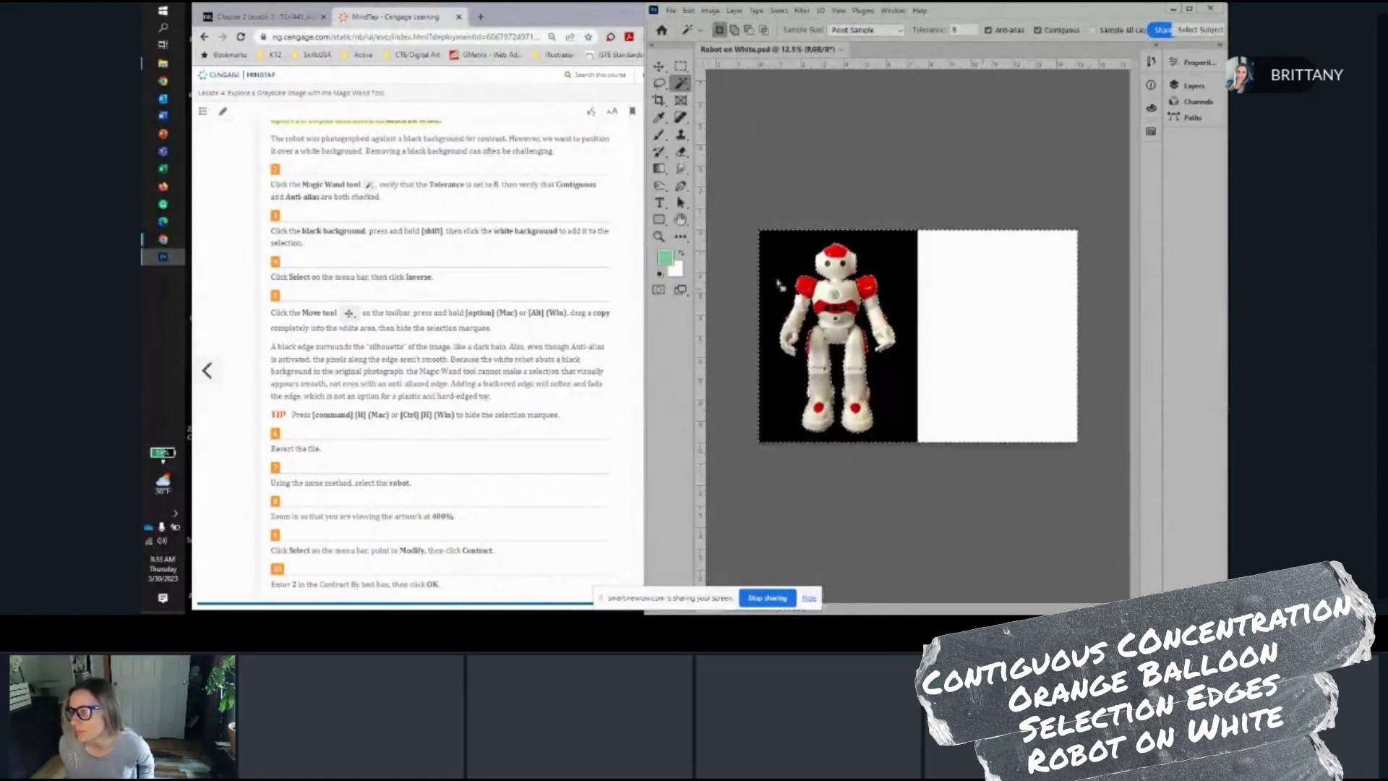
{"action": "left_click", "coordinate": [777, 10]}
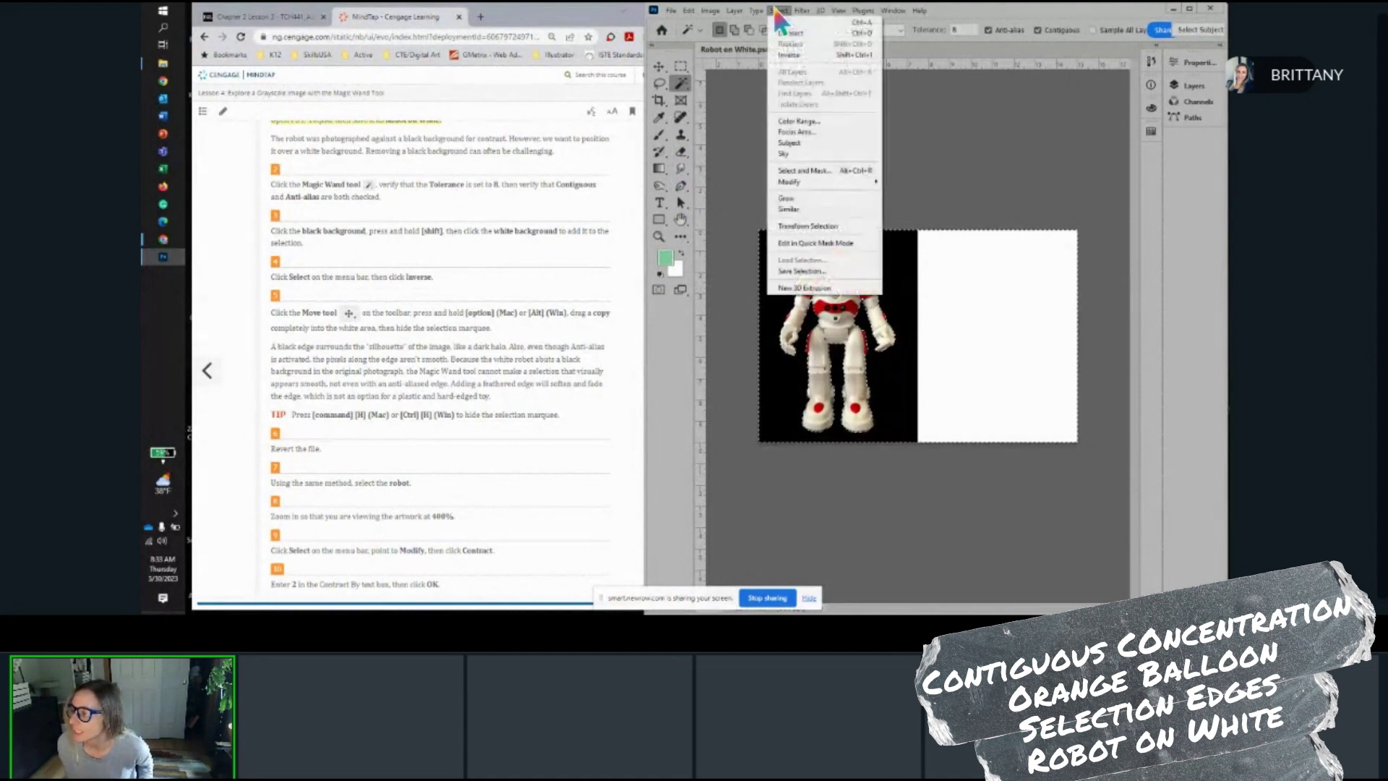
{"action": "left_click", "coordinate": [788, 53]}
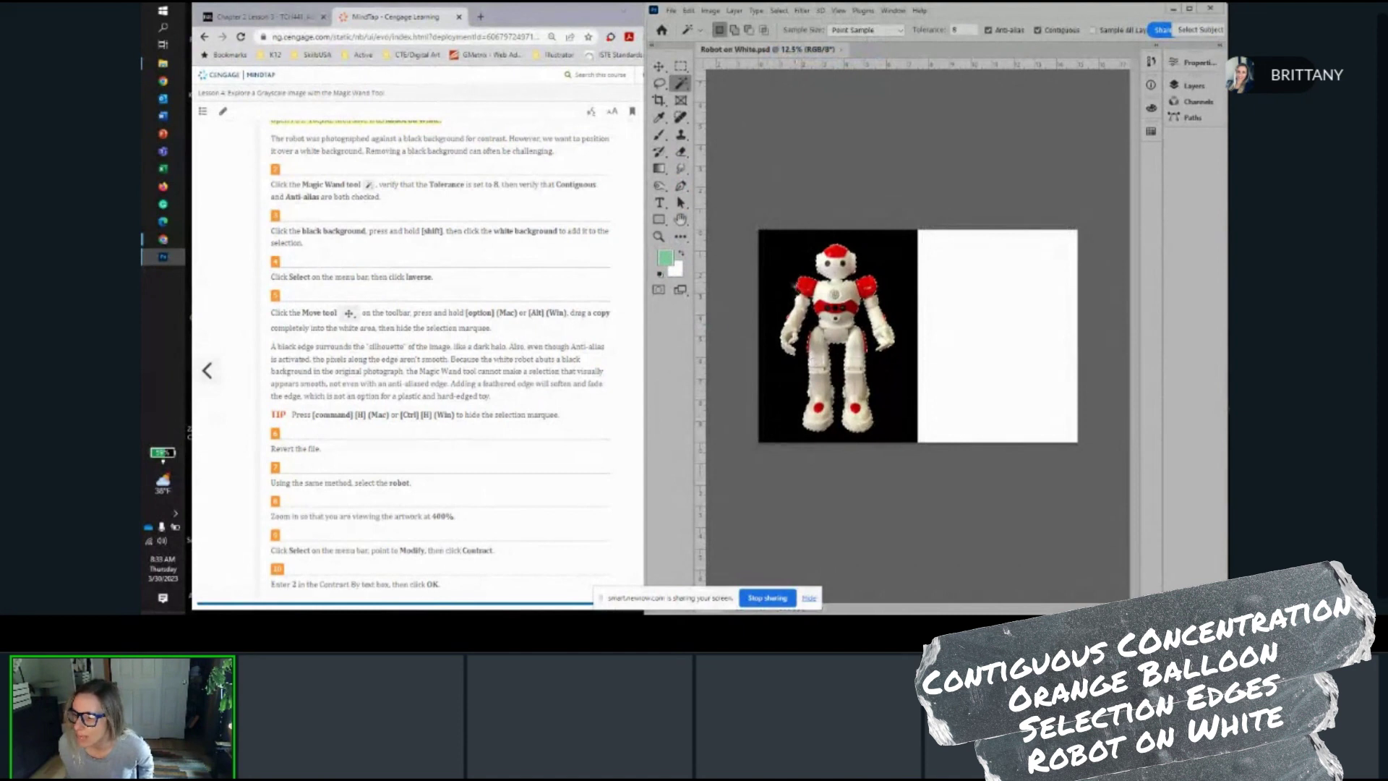
Place a copy of the selected robot entirely inside the white area with the Move tool and hide the selection marquee
{"action": "scroll", "coordinate": [405, 310], "scroll_direction": "down", "scroll_amount": 1}
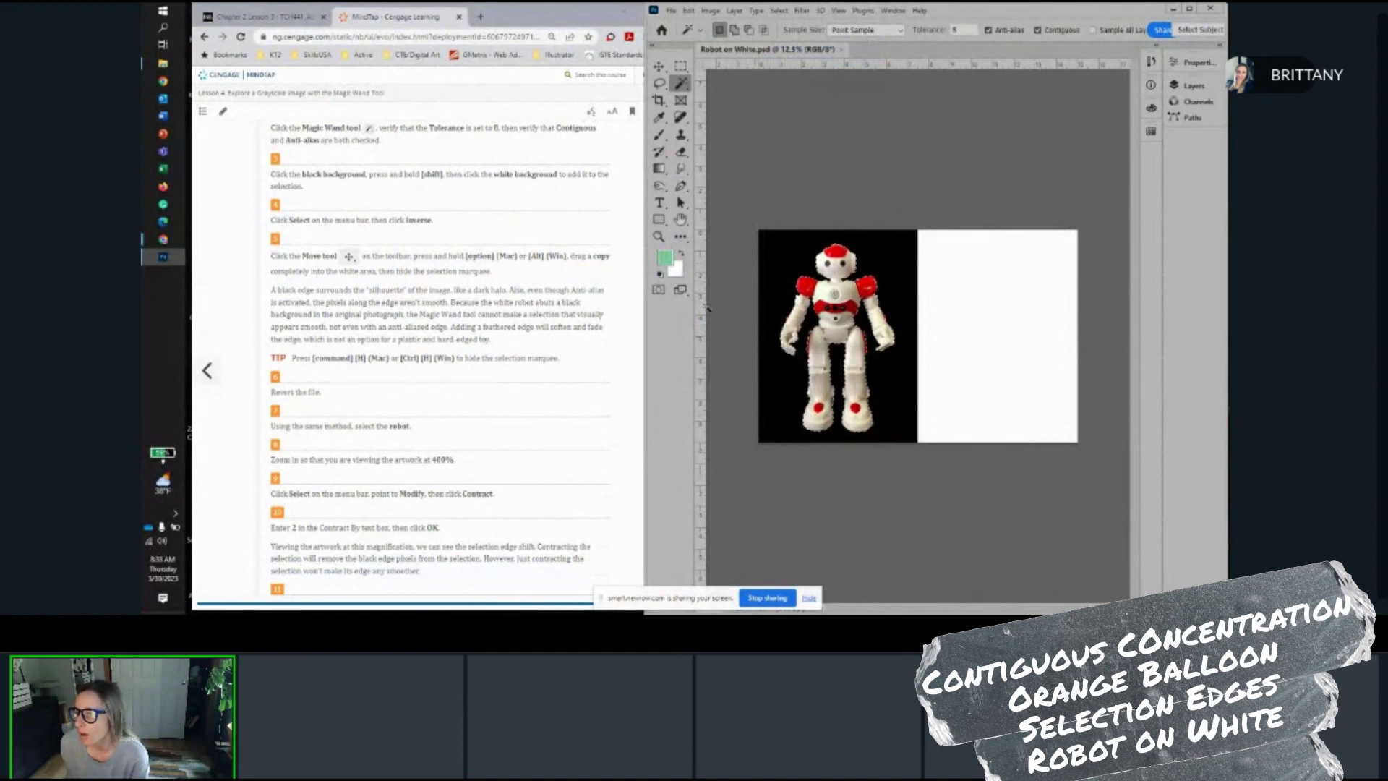
{"action": "left_click", "coordinate": [659, 67]}
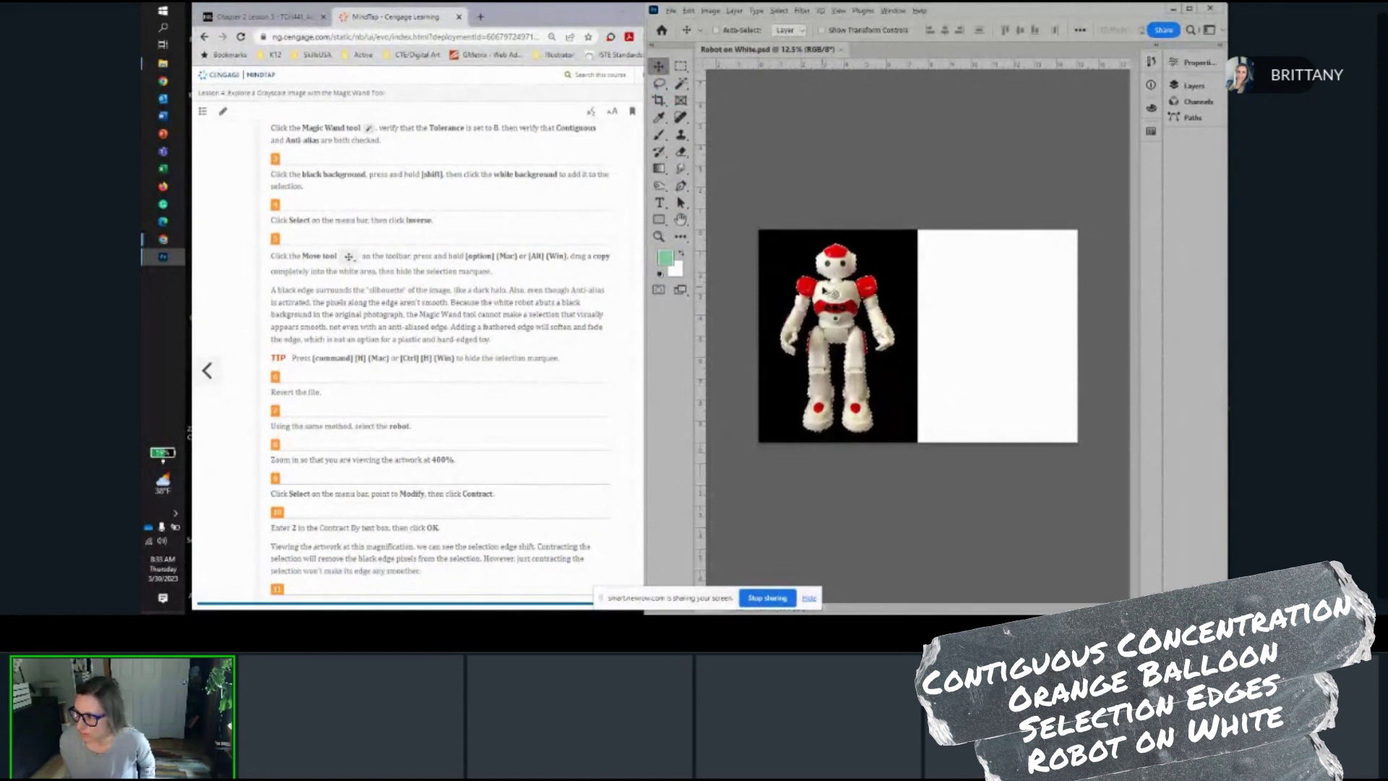
{"action": "left_click_drag", "start_coordinate": [824, 290], "coordinate": [986, 290]}
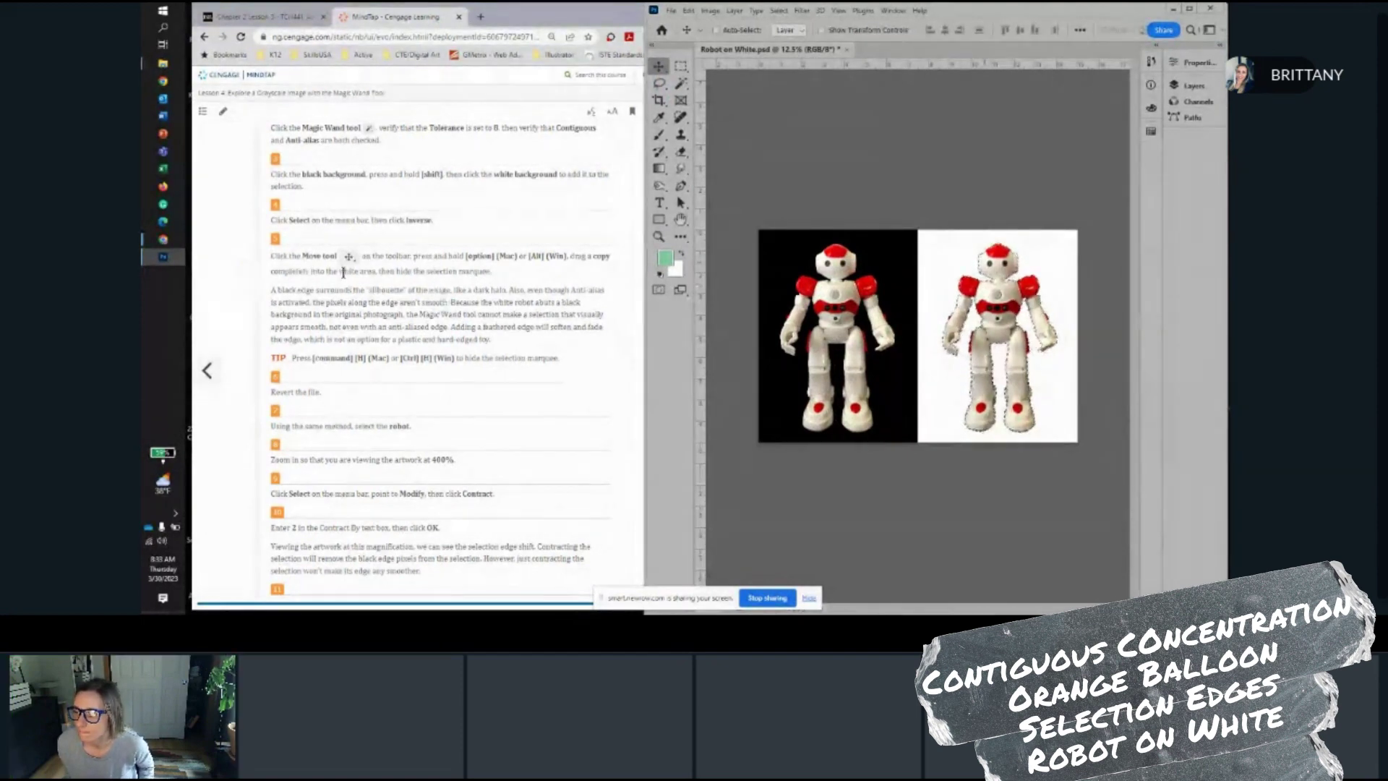
{"action": "scroll", "coordinate": [344, 272], "scroll_direction": "down", "scroll_amount": 2}
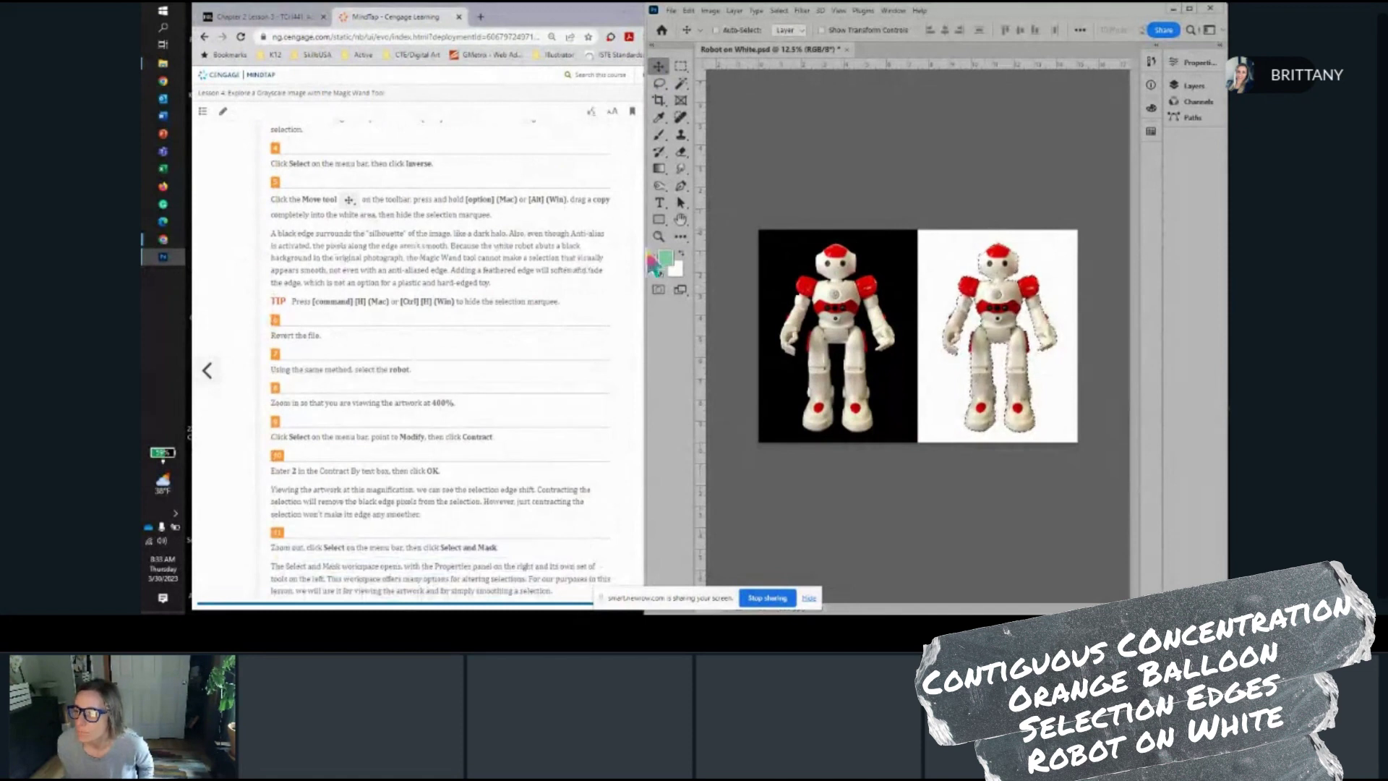
{"action": "scroll", "coordinate": [532, 244], "scroll_direction": "down", "scroll_amount": 2}
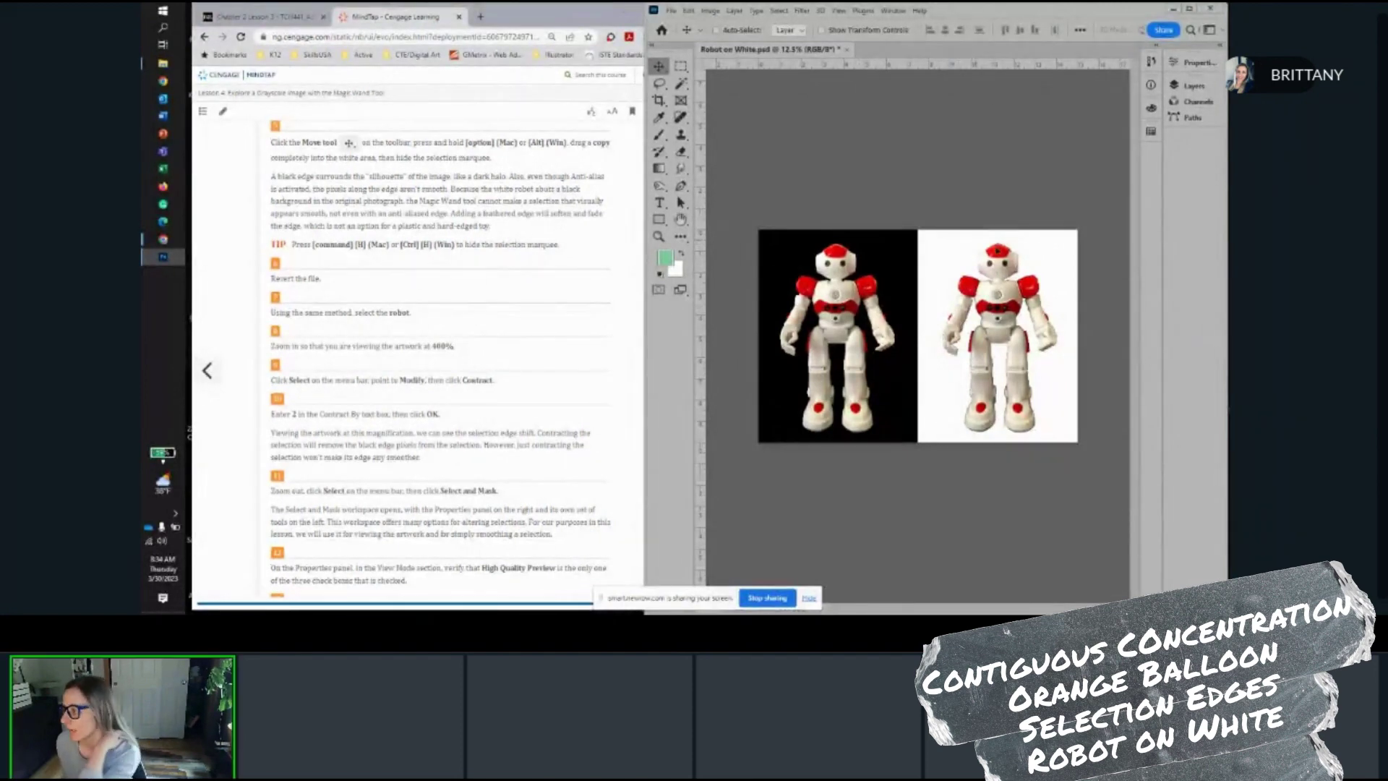
Inspect the copied robot's edges up close against the white area, and revert the Robot on White file to its saved version
{"action": "scroll", "coordinate": [998, 251], "scroll_direction": "up", "scroll_amount": 5}
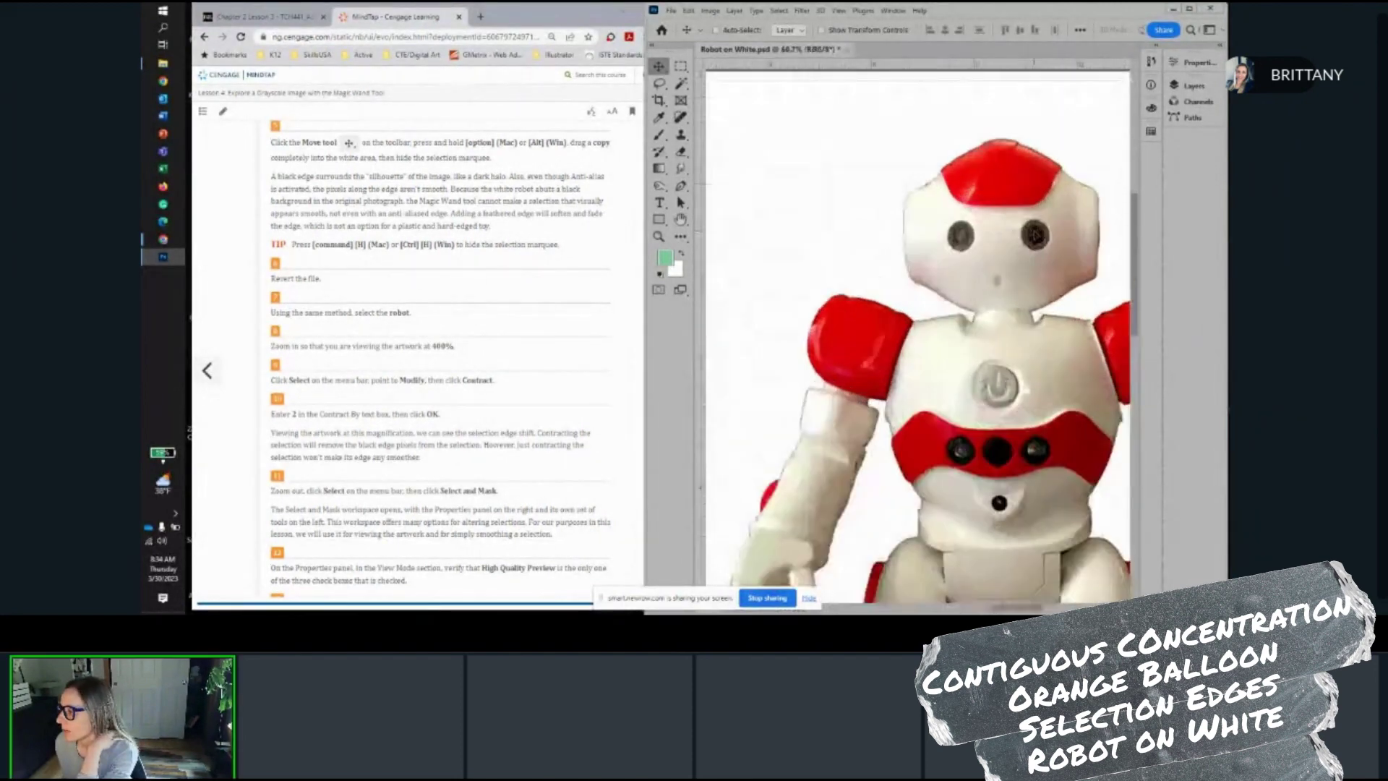
{"action": "scroll", "coordinate": [1033, 235], "scroll_direction": "up", "scroll_amount": 4}
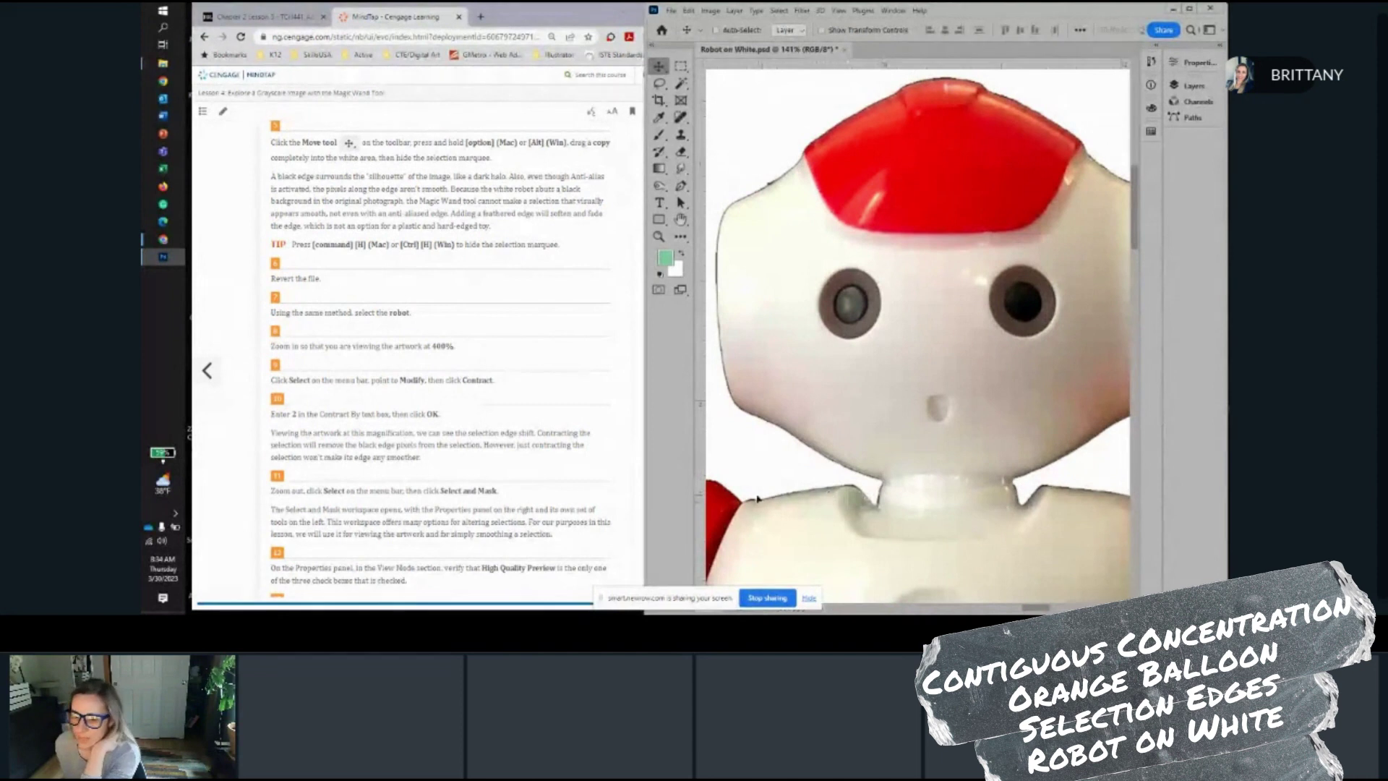
{"action": "scroll", "coordinate": [838, 506], "scroll_direction": "down", "scroll_amount": 6}
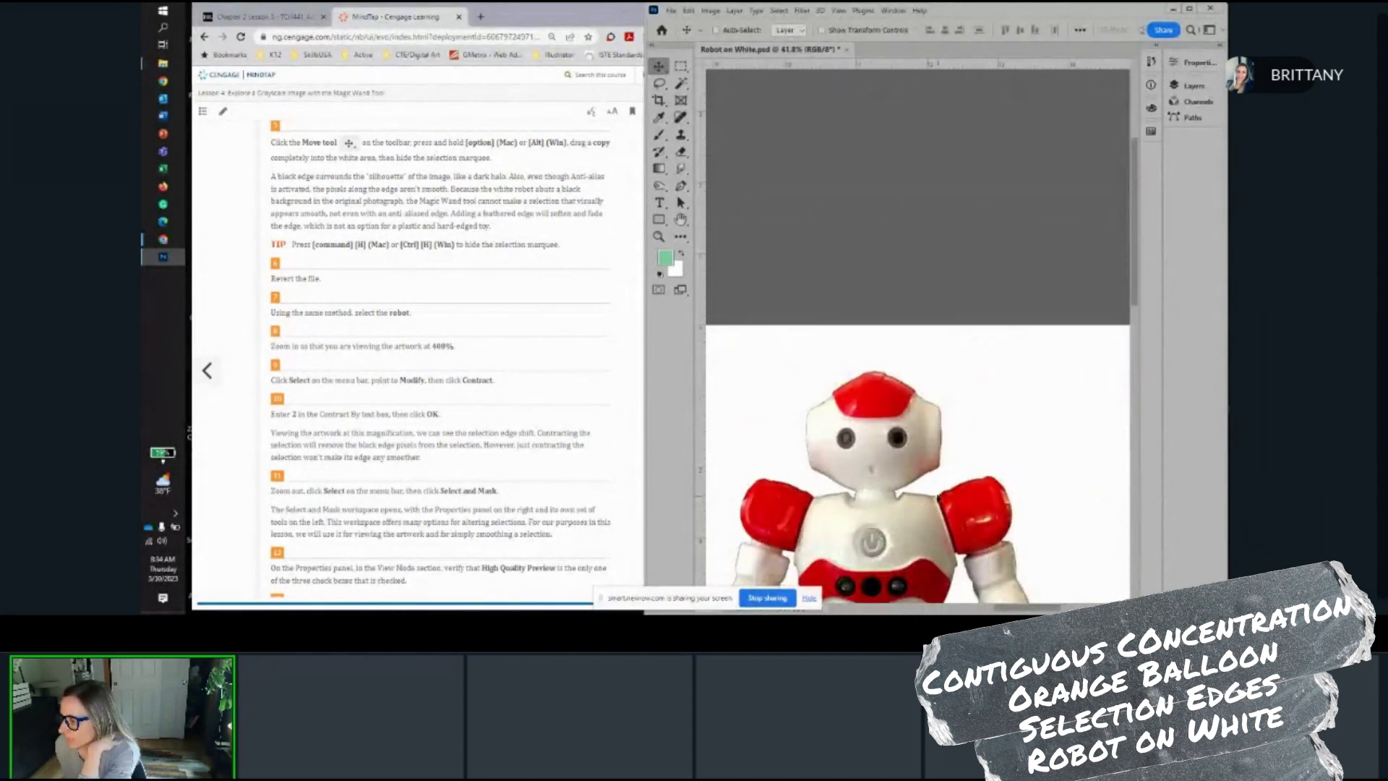
{"action": "scroll", "coordinate": [931, 435], "scroll_direction": "up", "scroll_amount": 8}
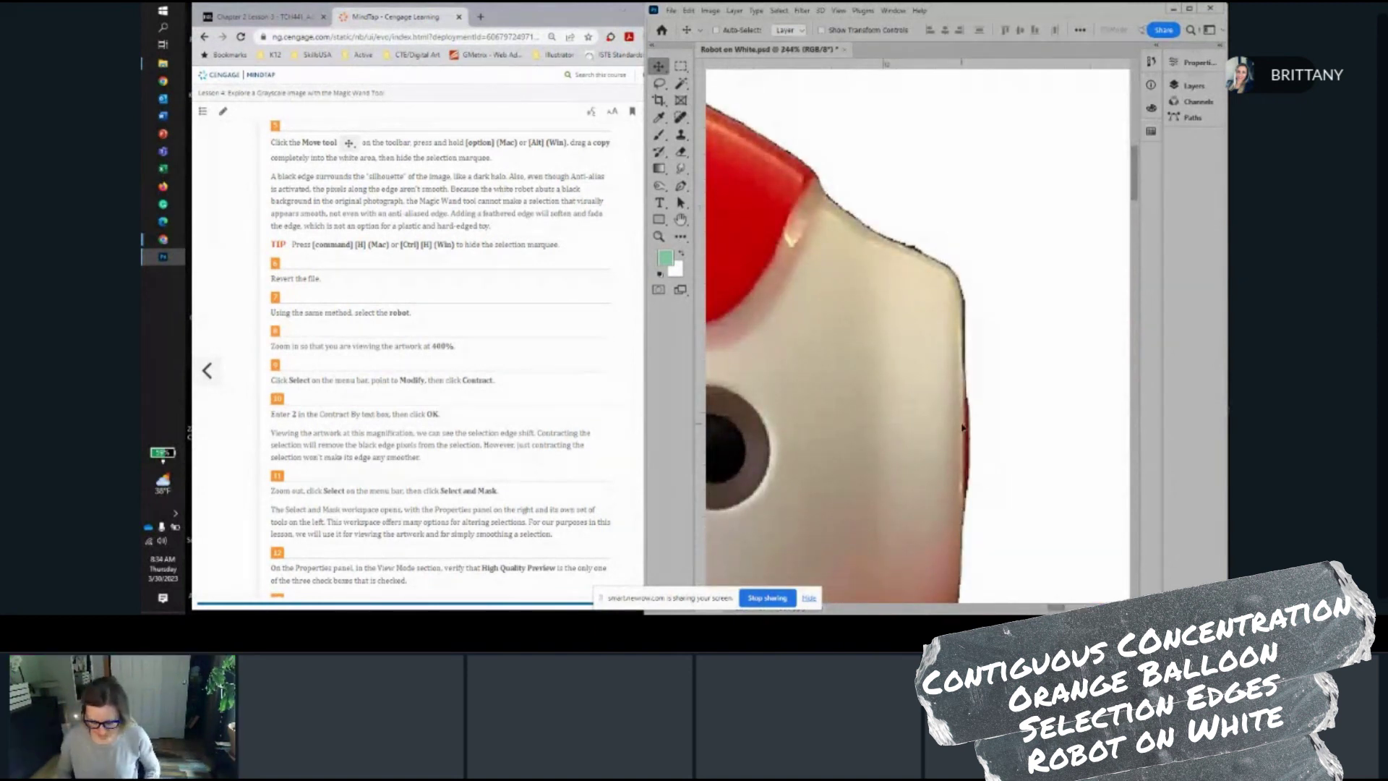
{"action": "key", "text": "ctrl+0"}
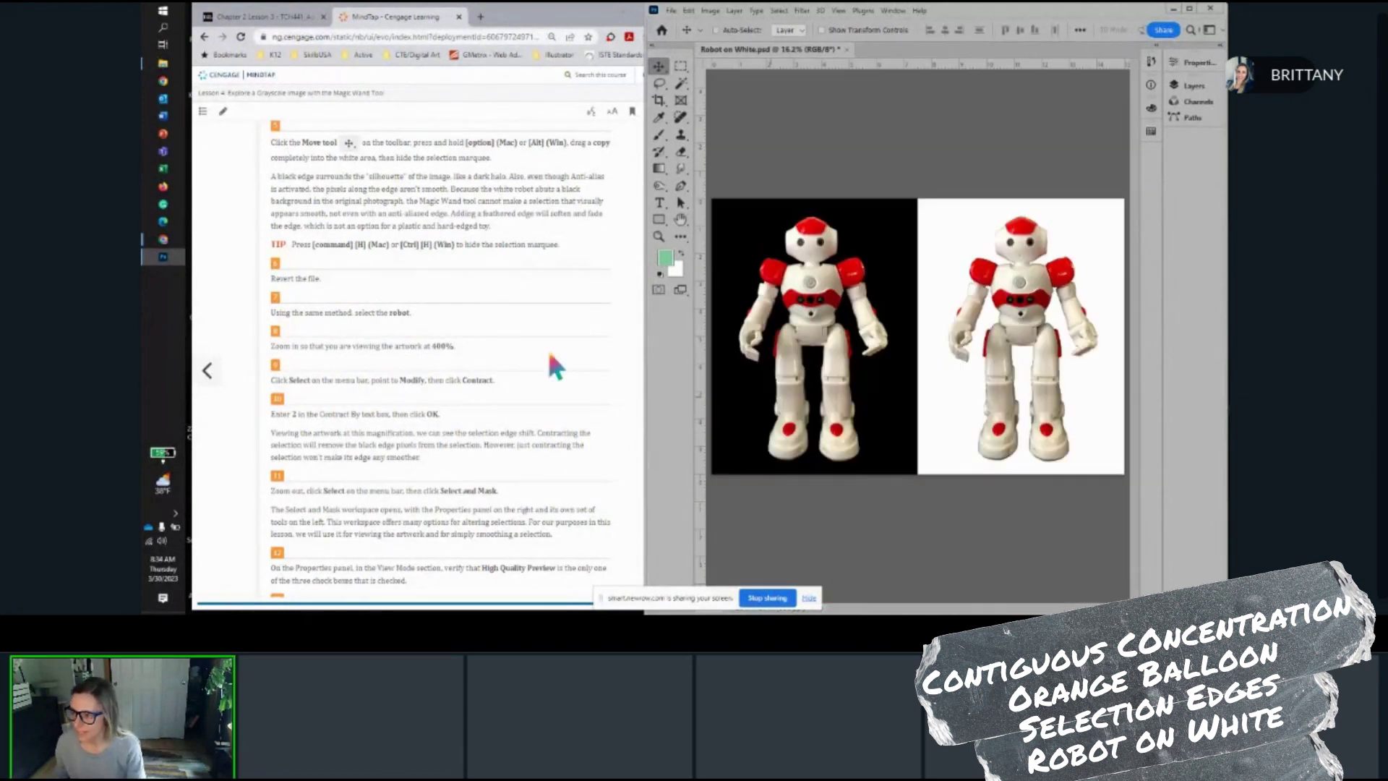
{"action": "left_click", "coordinate": [673, 7]}
{"action": "left_click", "coordinate": [696, 167]}
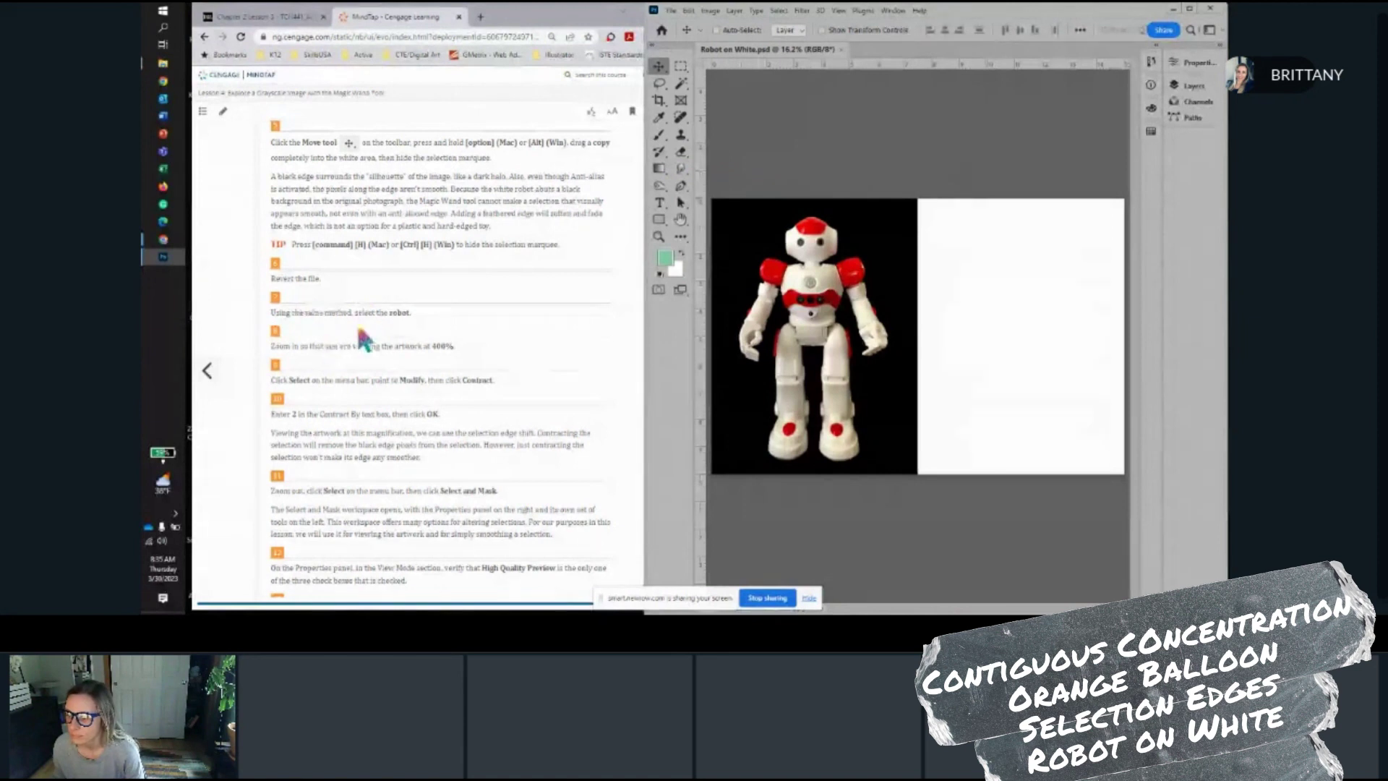
Select the black and white backgrounds with the Magic Wand tool and invert the selection to select the robot
{"action": "scroll", "coordinate": [369, 339], "scroll_direction": "down", "scroll_amount": 2}
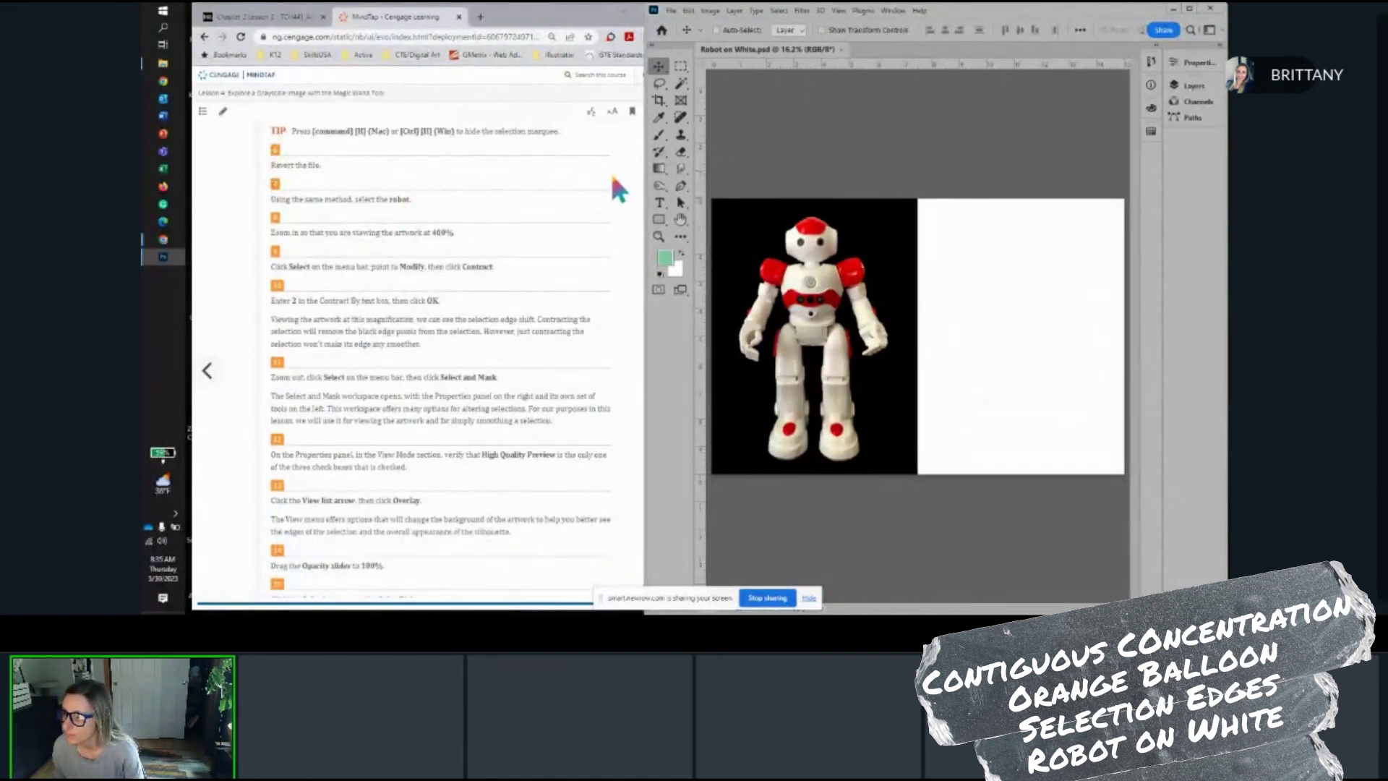
{"action": "left_click", "coordinate": [680, 83]}
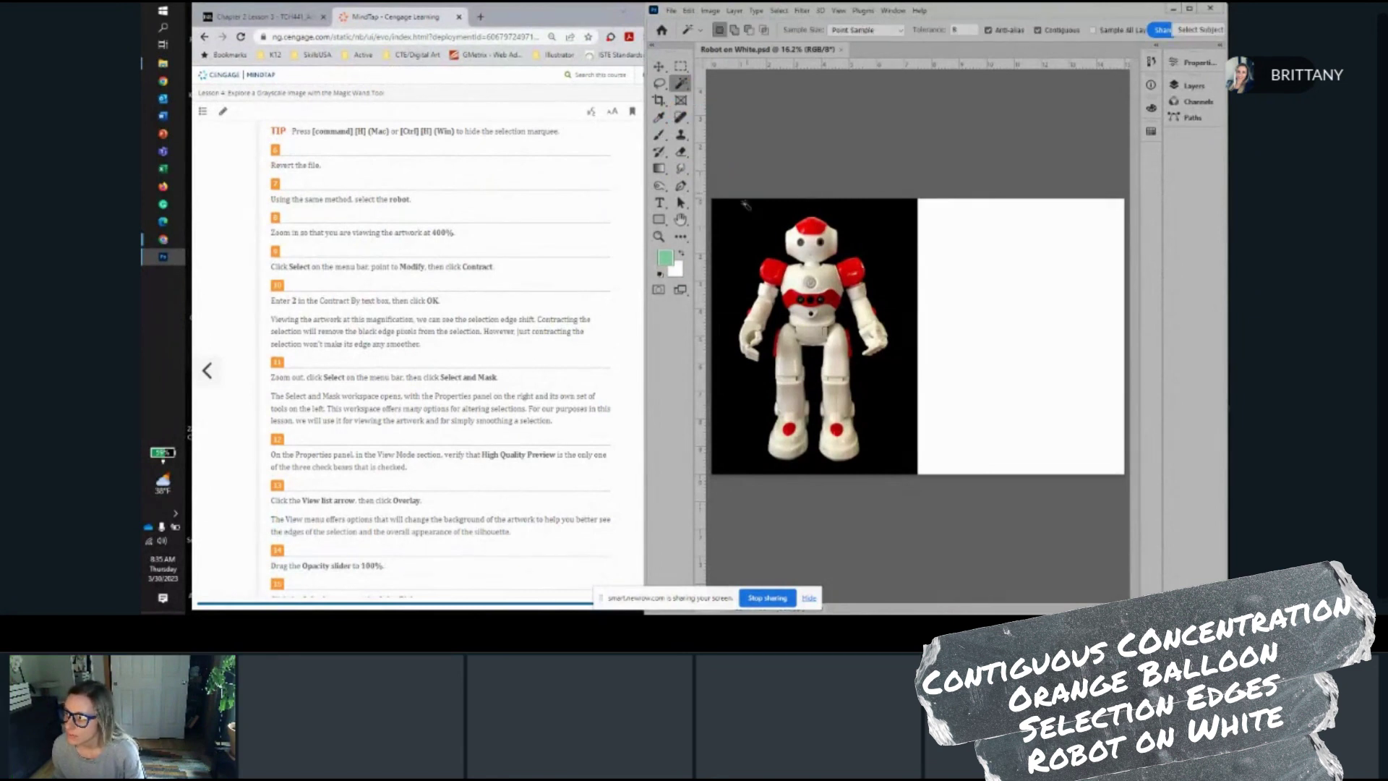
{"action": "left_click", "coordinate": [750, 227]}
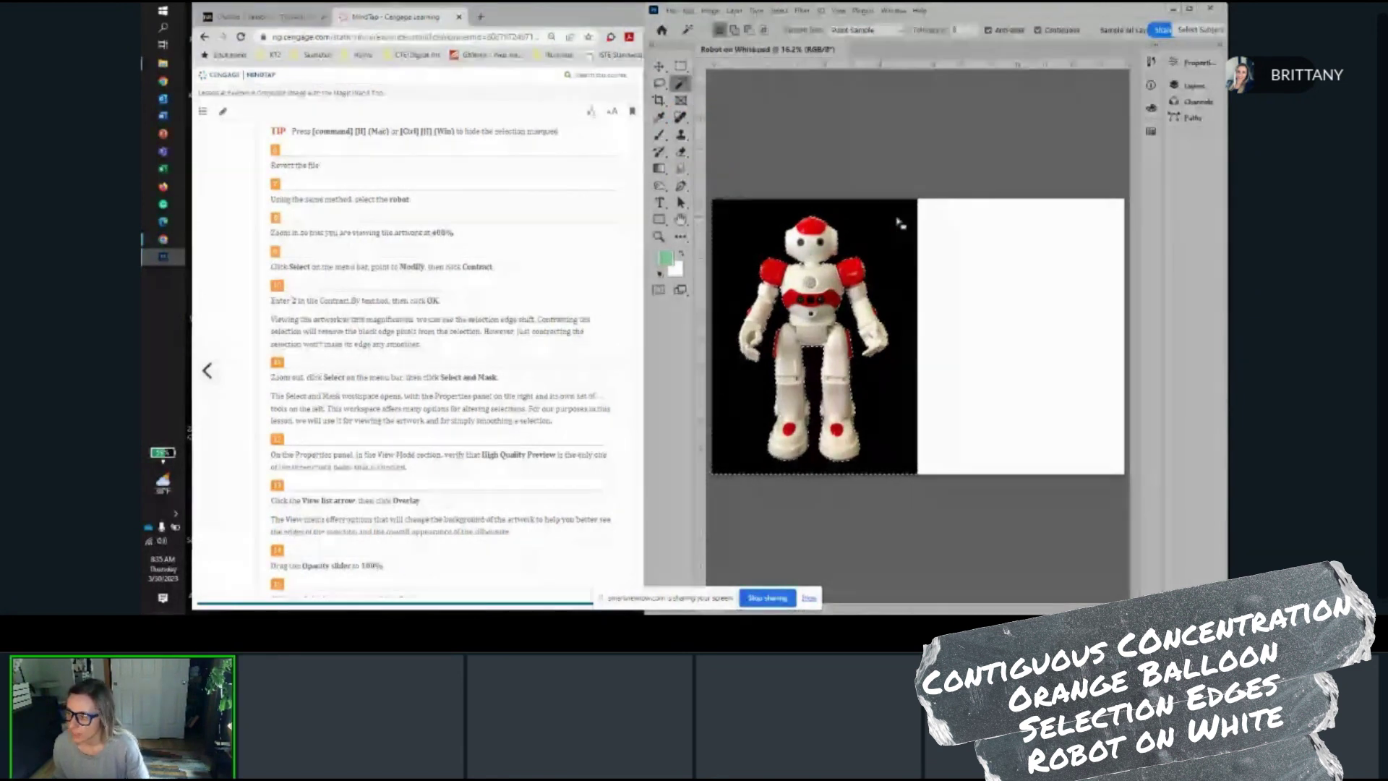
{"action": "key", "text": "shift"}
{"action": "left_click", "coordinate": [962, 241], "text": "shift"}
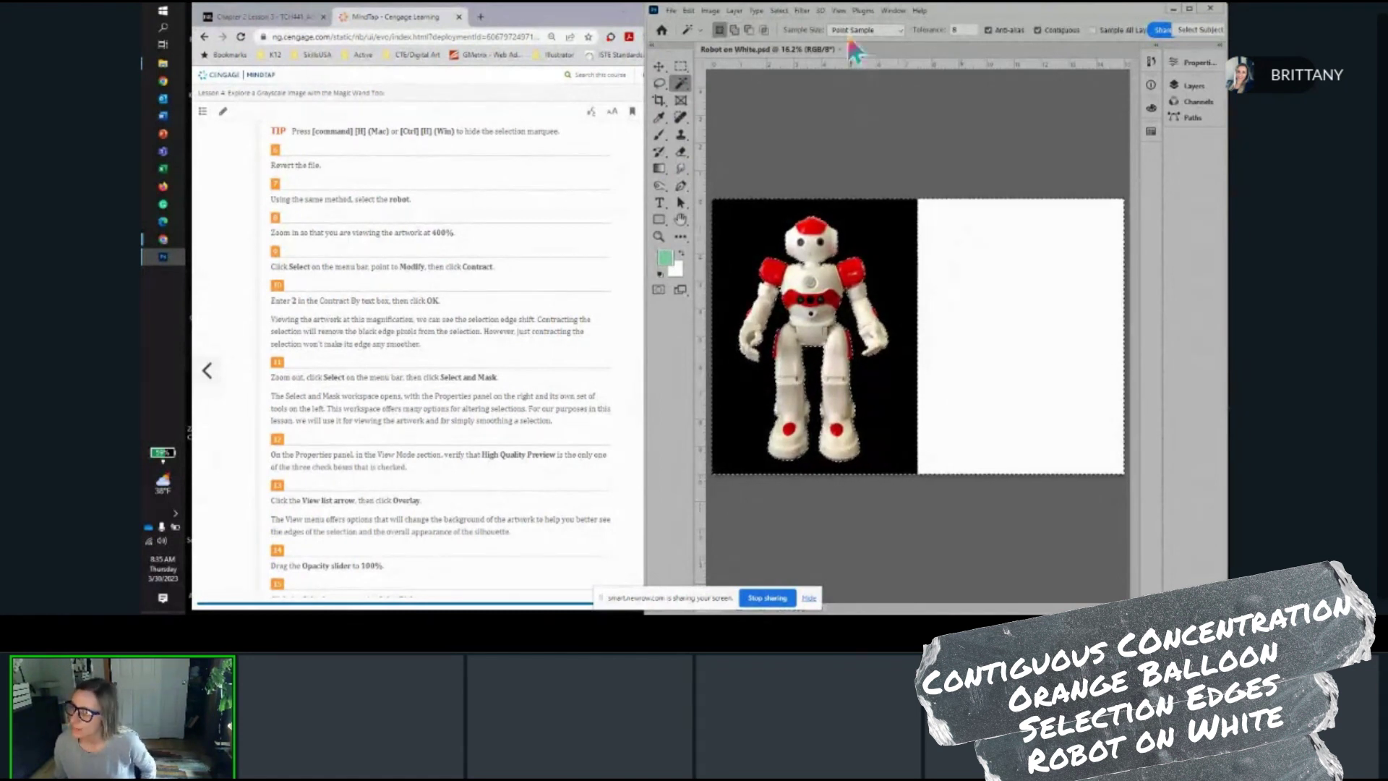
{"action": "left_click", "coordinate": [780, 11]}
{"action": "left_click", "coordinate": [800, 69]}
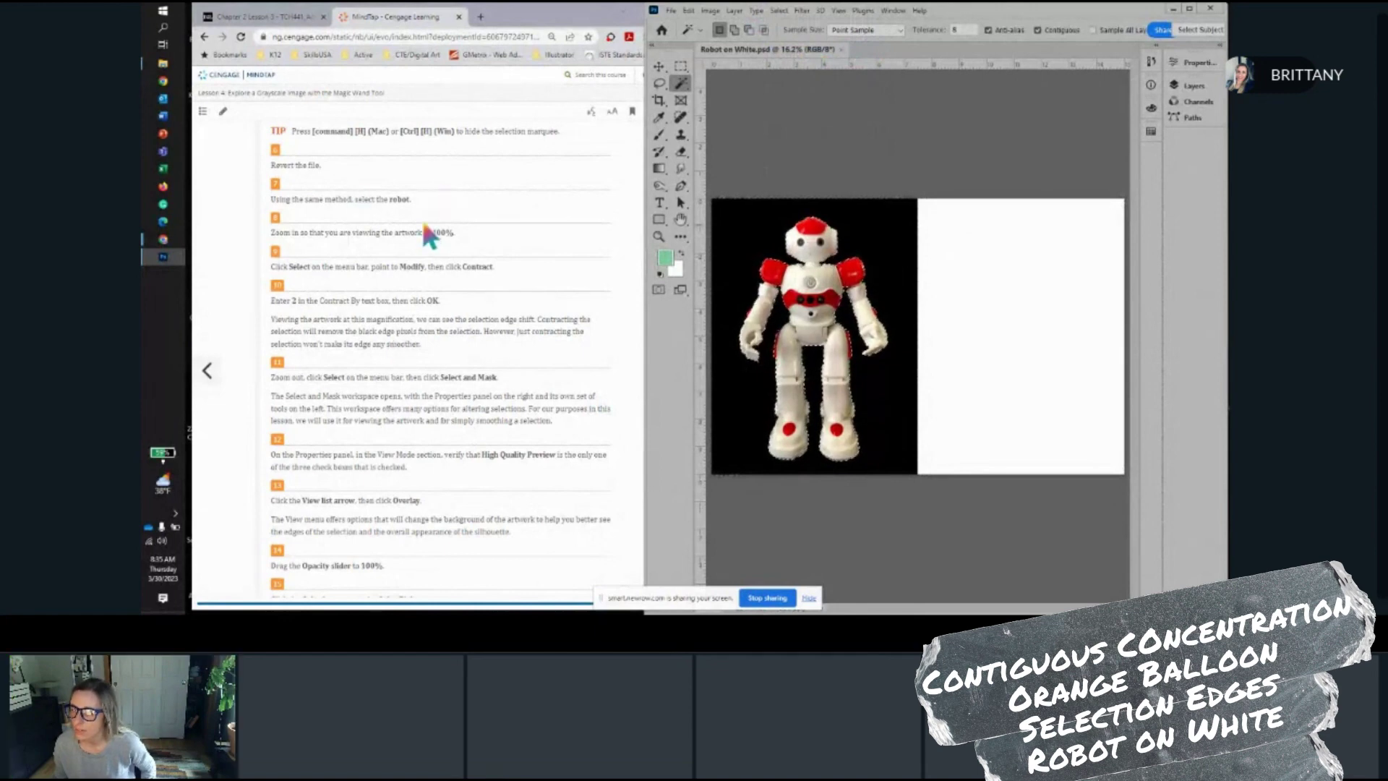
Set the document's magnification to exactly 400% to view the robot's selection edge
{"action": "scroll", "coordinate": [343, 234], "scroll_direction": "down", "scroll_amount": 1}
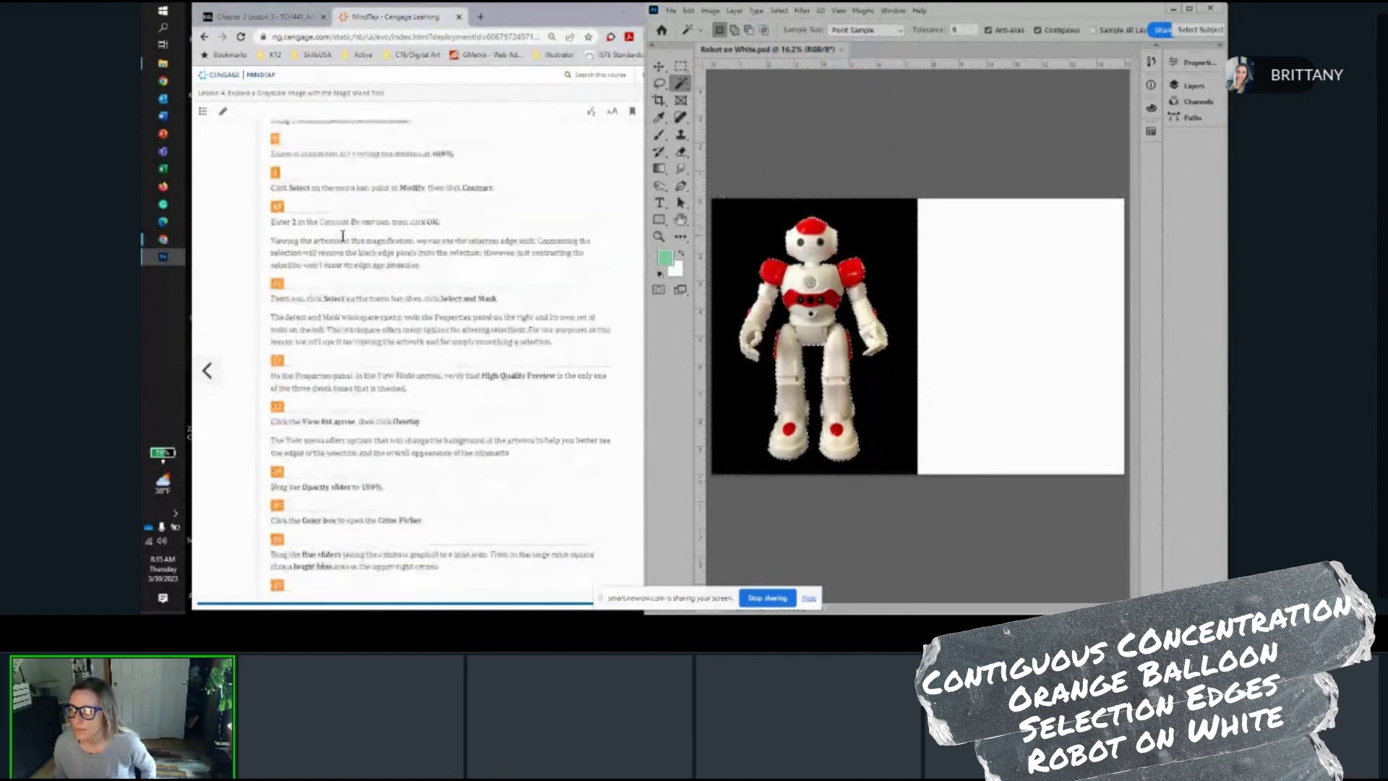
{"action": "scroll", "coordinate": [347, 236], "scroll_direction": "up", "scroll_amount": 2}
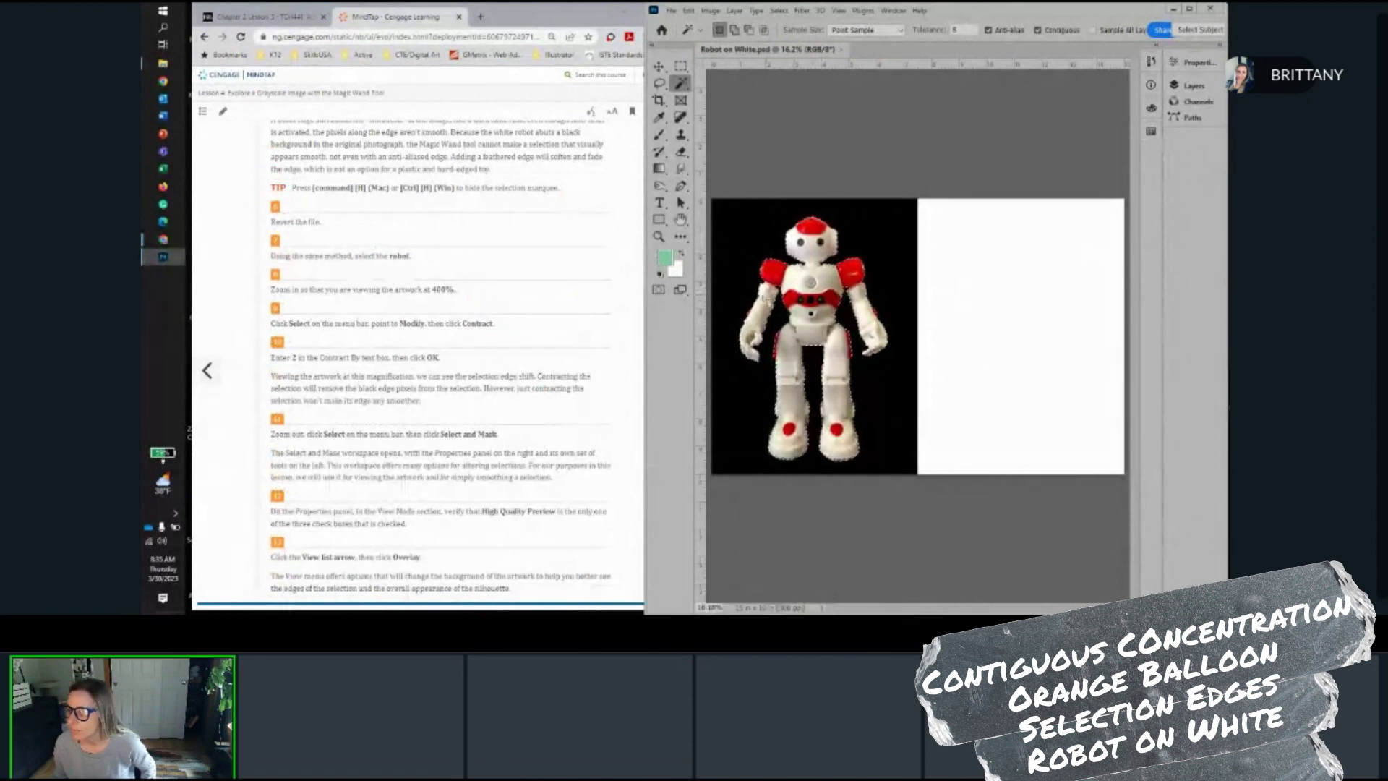
{"action": "scroll", "coordinate": [773, 282], "scroll_direction": "up", "scroll_amount": 5}
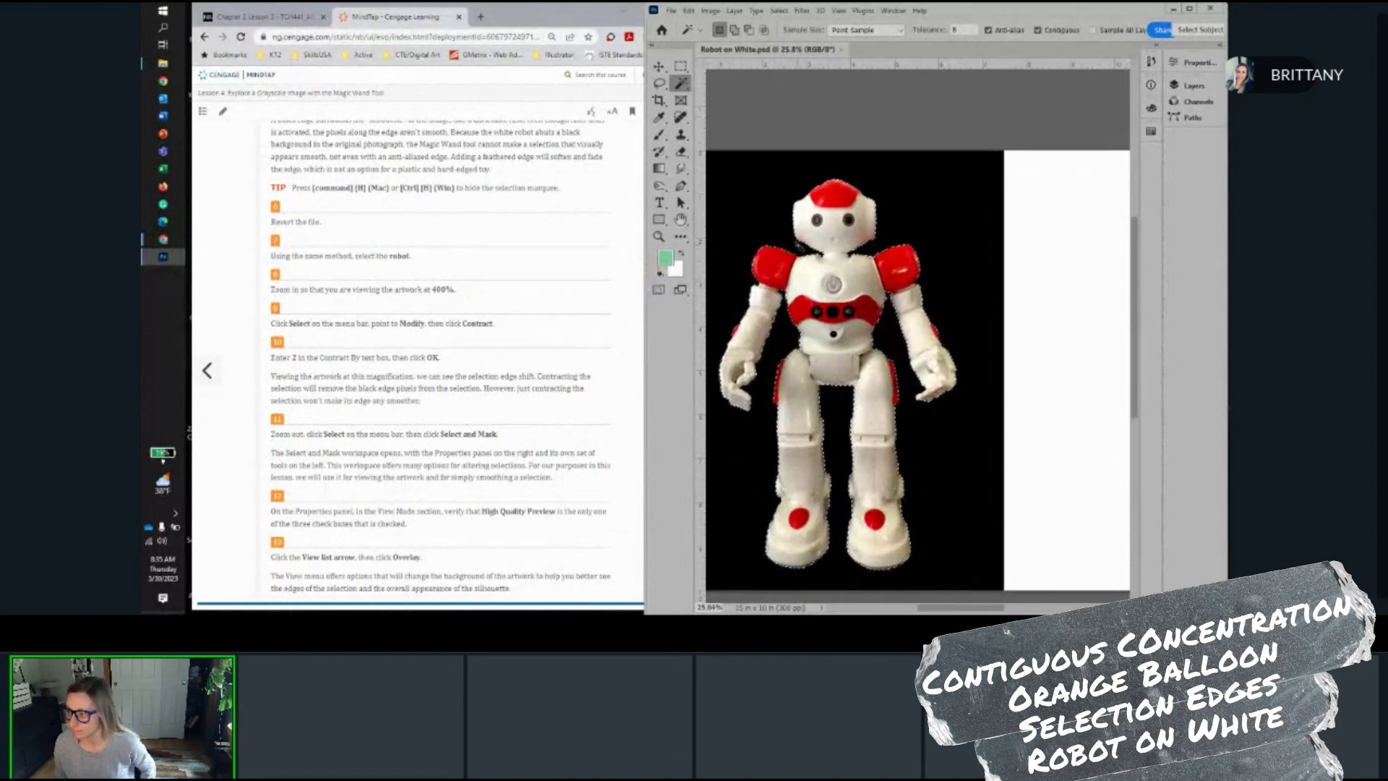
{"action": "scroll", "coordinate": [798, 246], "scroll_direction": "up", "scroll_amount": 10}
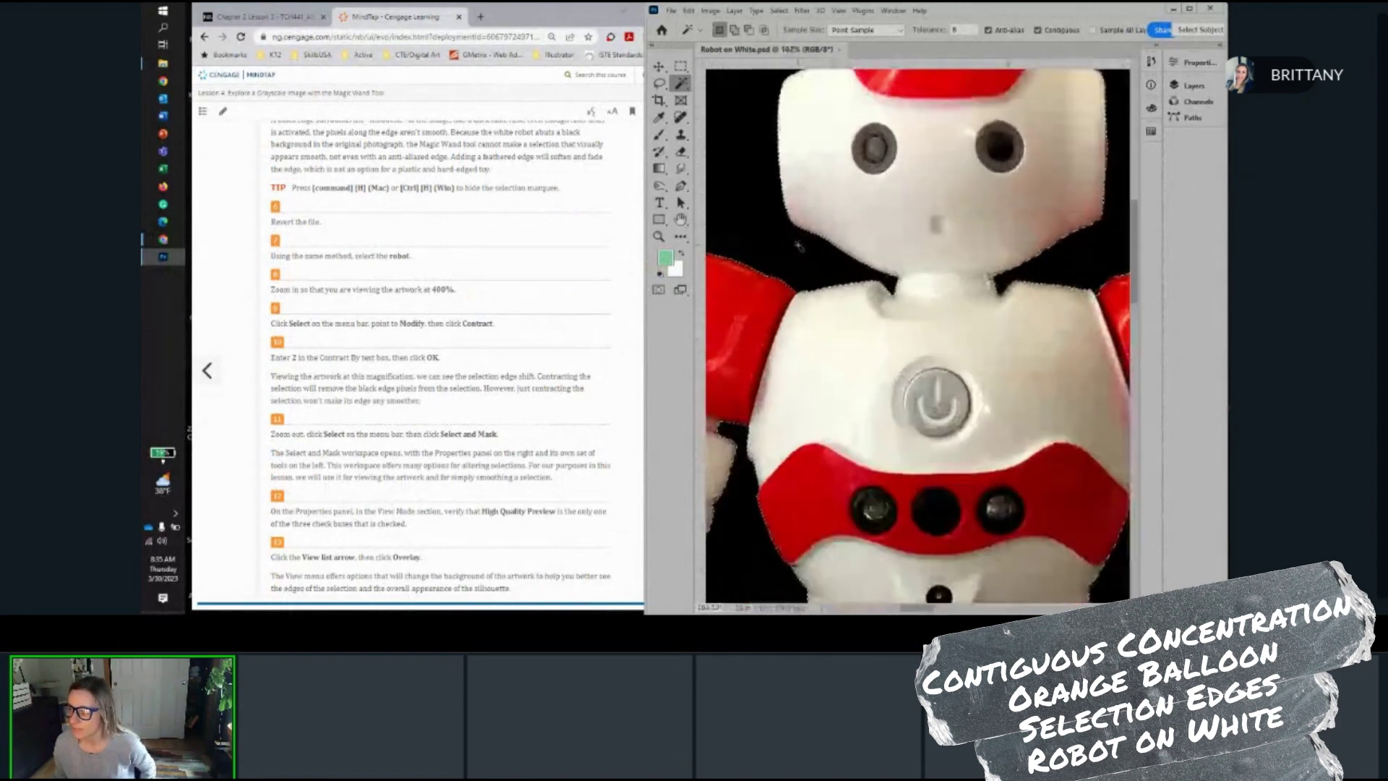
{"action": "scroll", "coordinate": [798, 246], "scroll_direction": "up", "scroll_amount": 6}
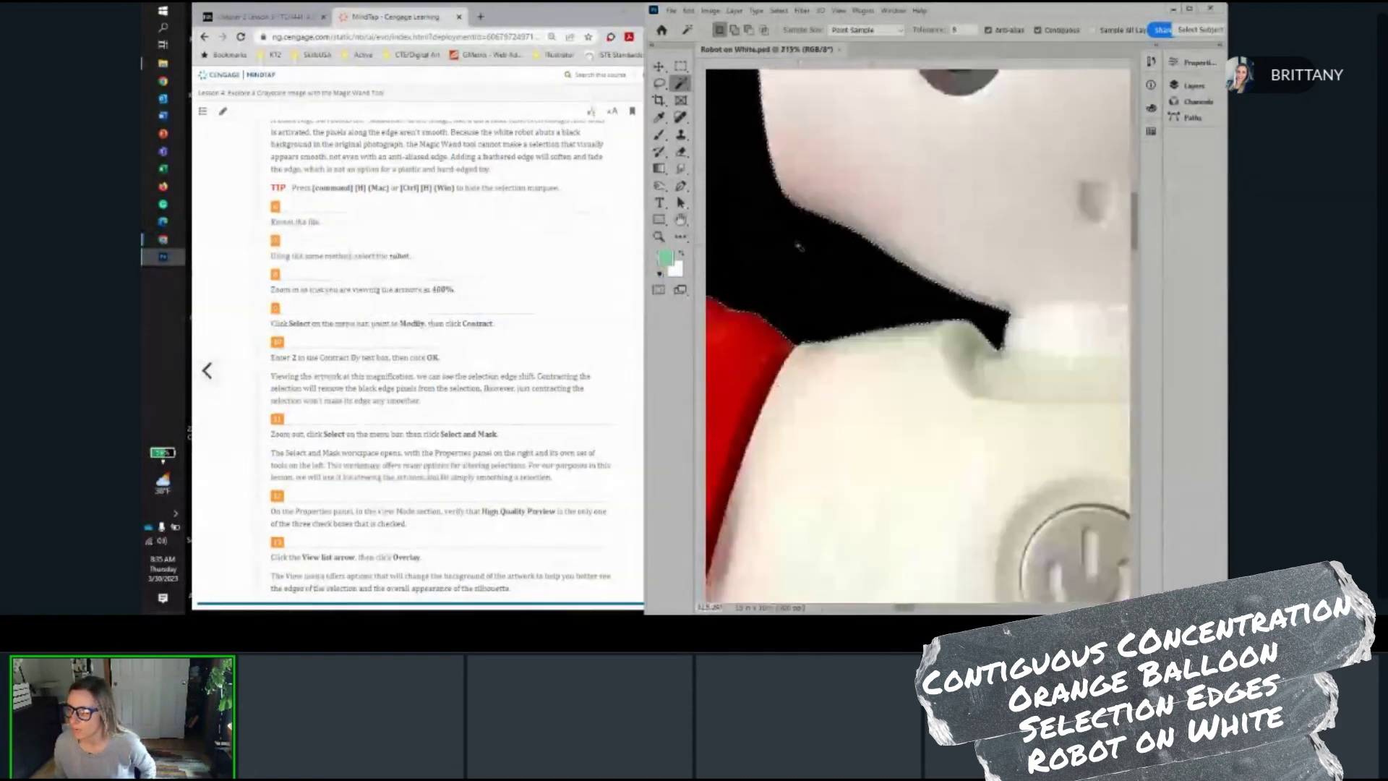
{"action": "scroll", "coordinate": [798, 246], "scroll_direction": "down", "scroll_amount": 3}
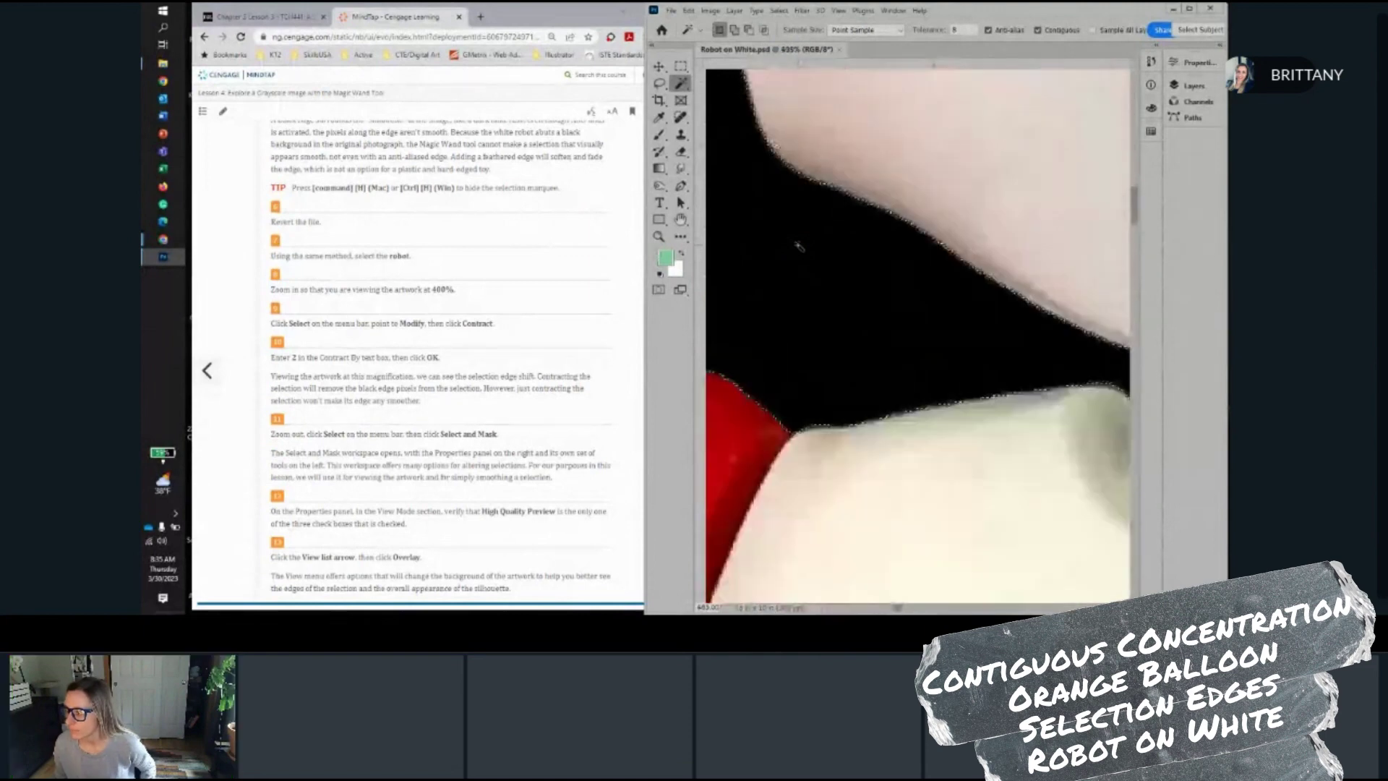
{"action": "scroll", "coordinate": [798, 246], "scroll_direction": "down", "scroll_amount": 8}
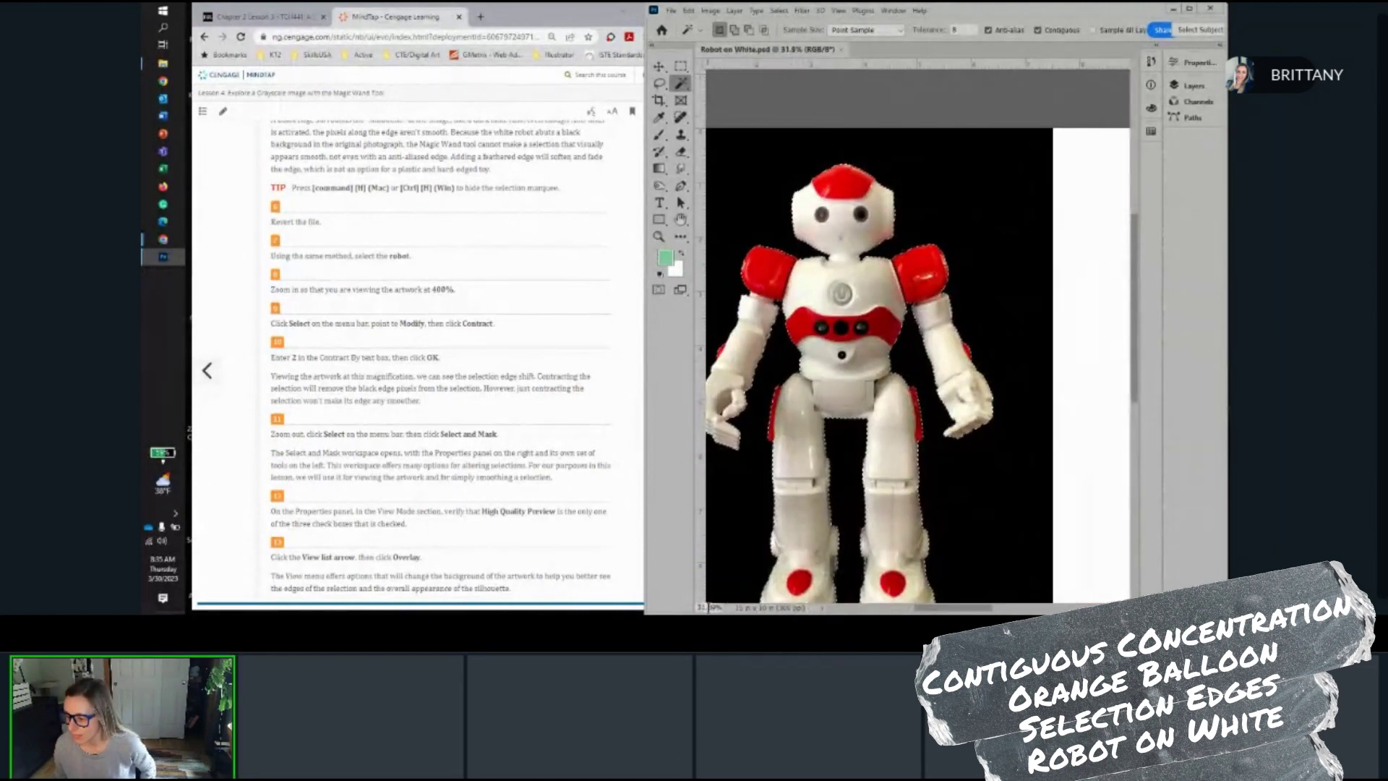
{"action": "left_click", "coordinate": [717, 607]}
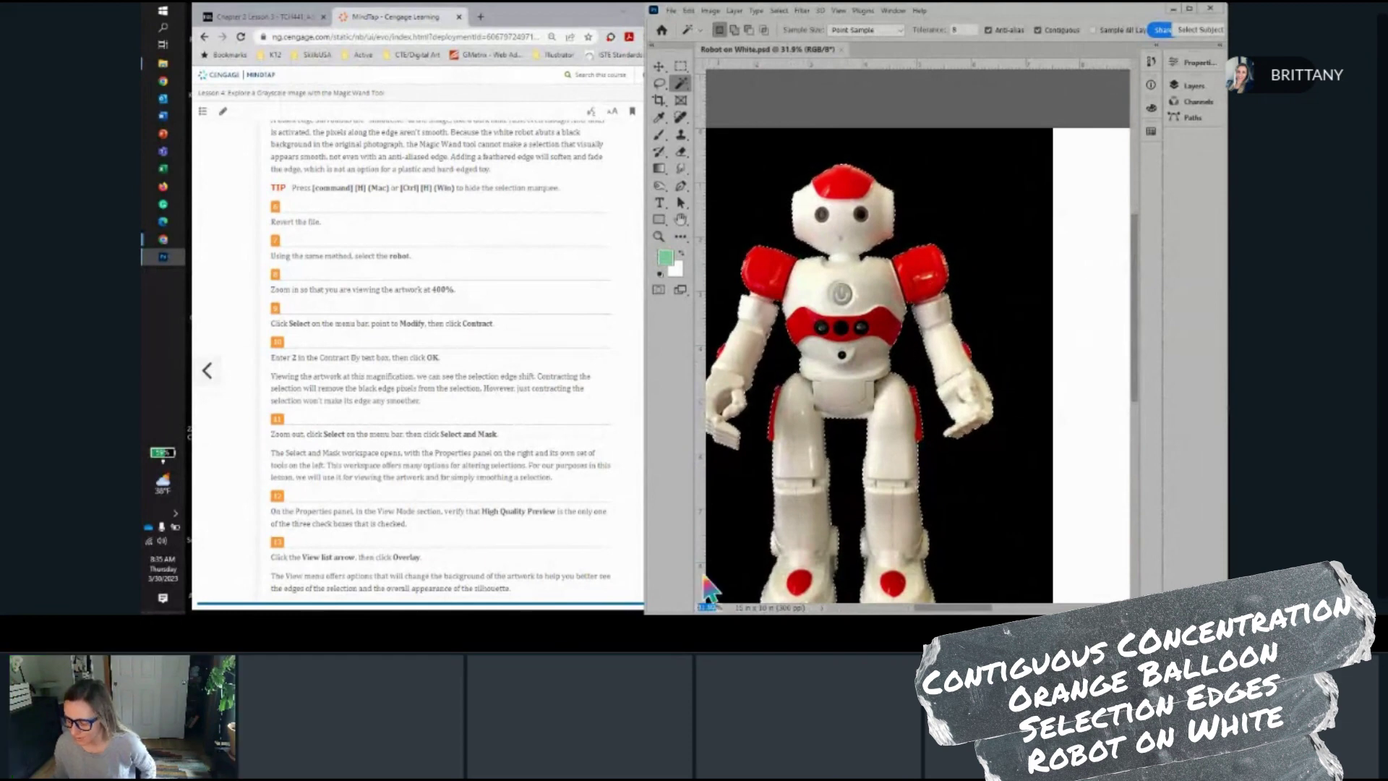
{"action": "type", "text": "400"}
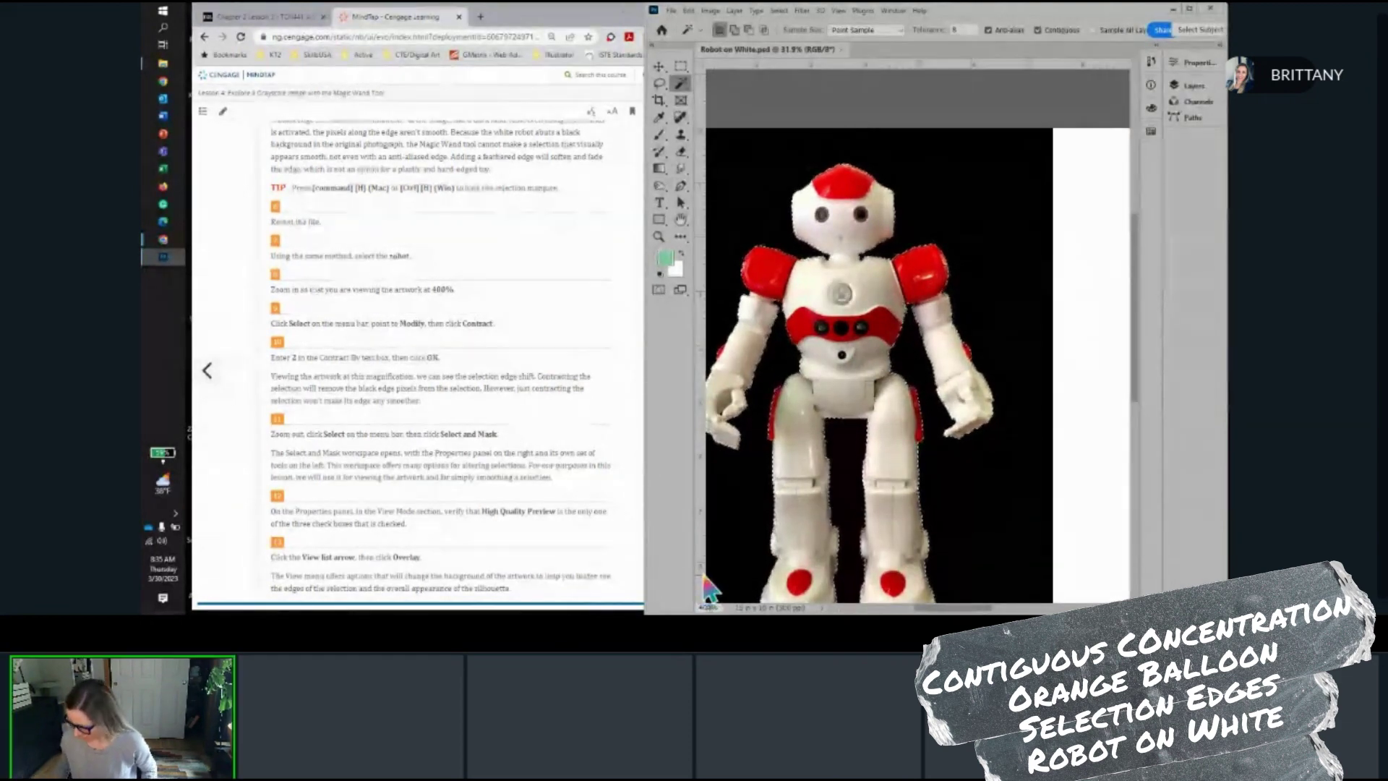
{"action": "key", "text": "Return"}
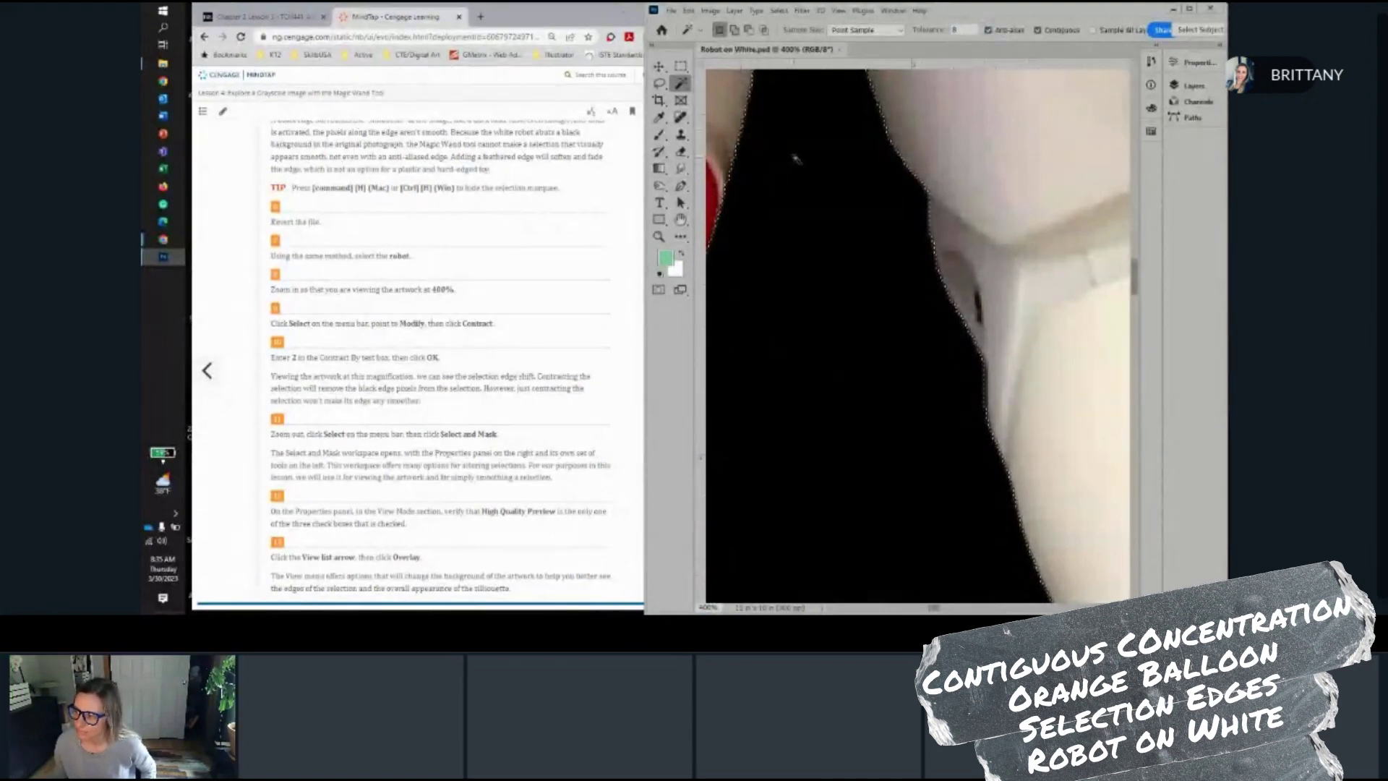
Contract the robot selection by 2 pixels, viewing the edge along the robot's leg up close
{"action": "scroll", "coordinate": [795, 159], "scroll_direction": "down", "scroll_amount": 10}
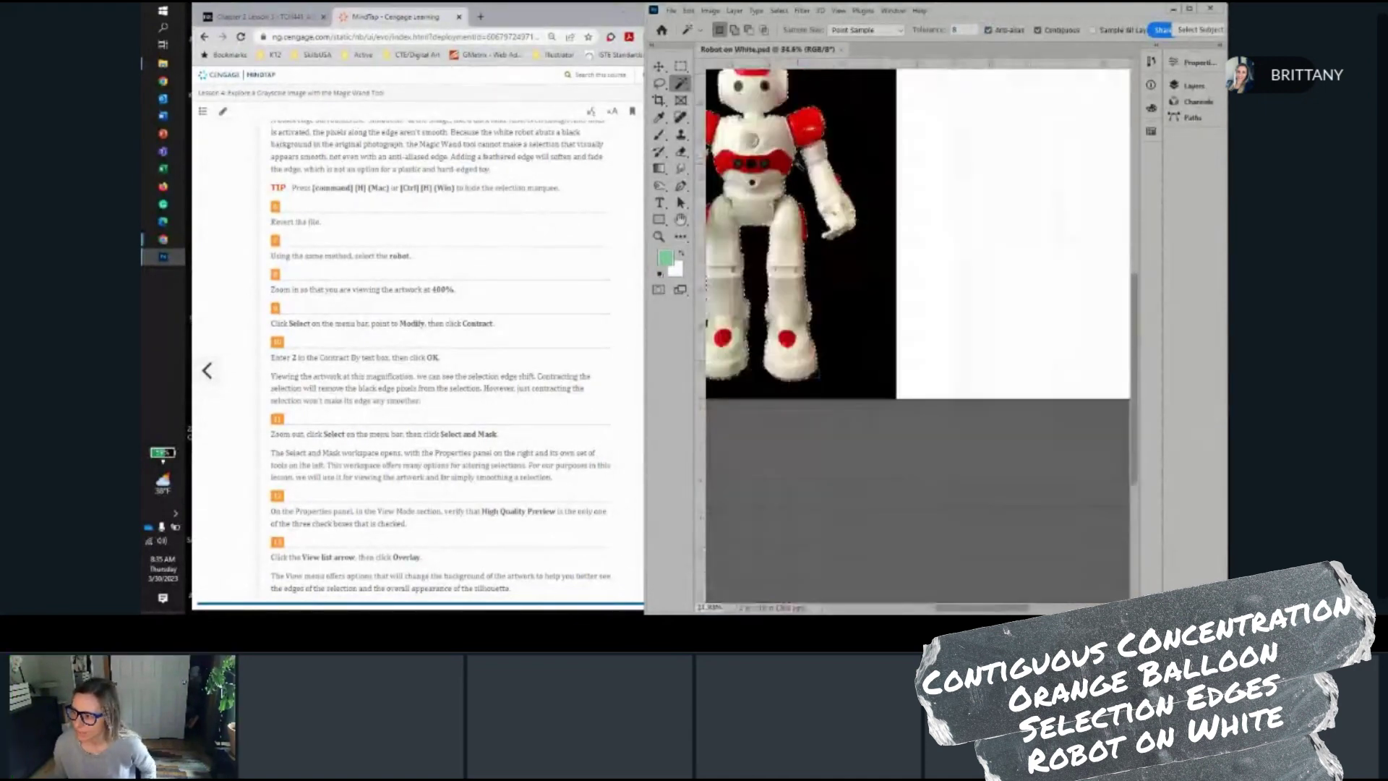
{"action": "scroll", "coordinate": [796, 159], "scroll_direction": "down", "scroll_amount": 3}
{"action": "scroll", "coordinate": [939, 591], "scroll_direction": "left", "scroll_amount": 6}
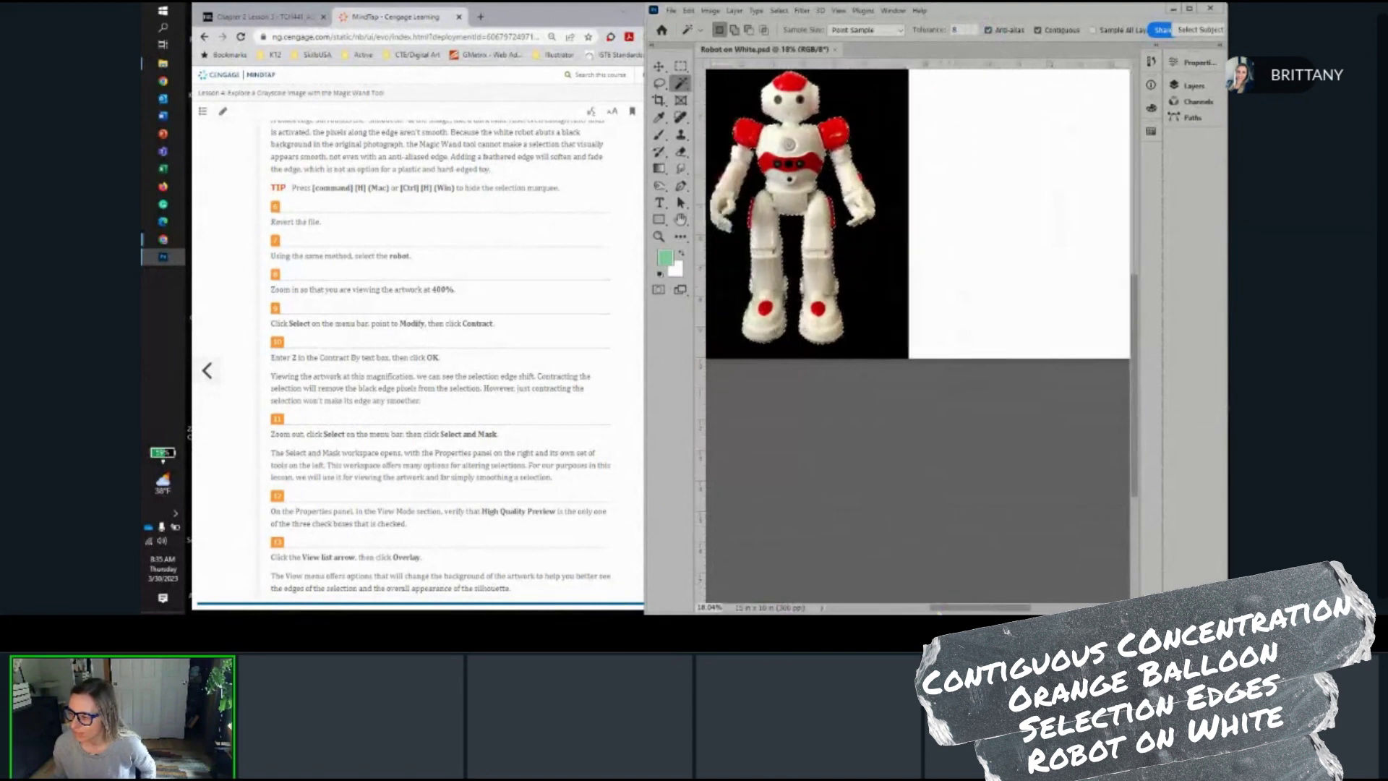
{"action": "left_click_drag", "start_coordinate": [894, 612], "coordinate": [914, 611]}
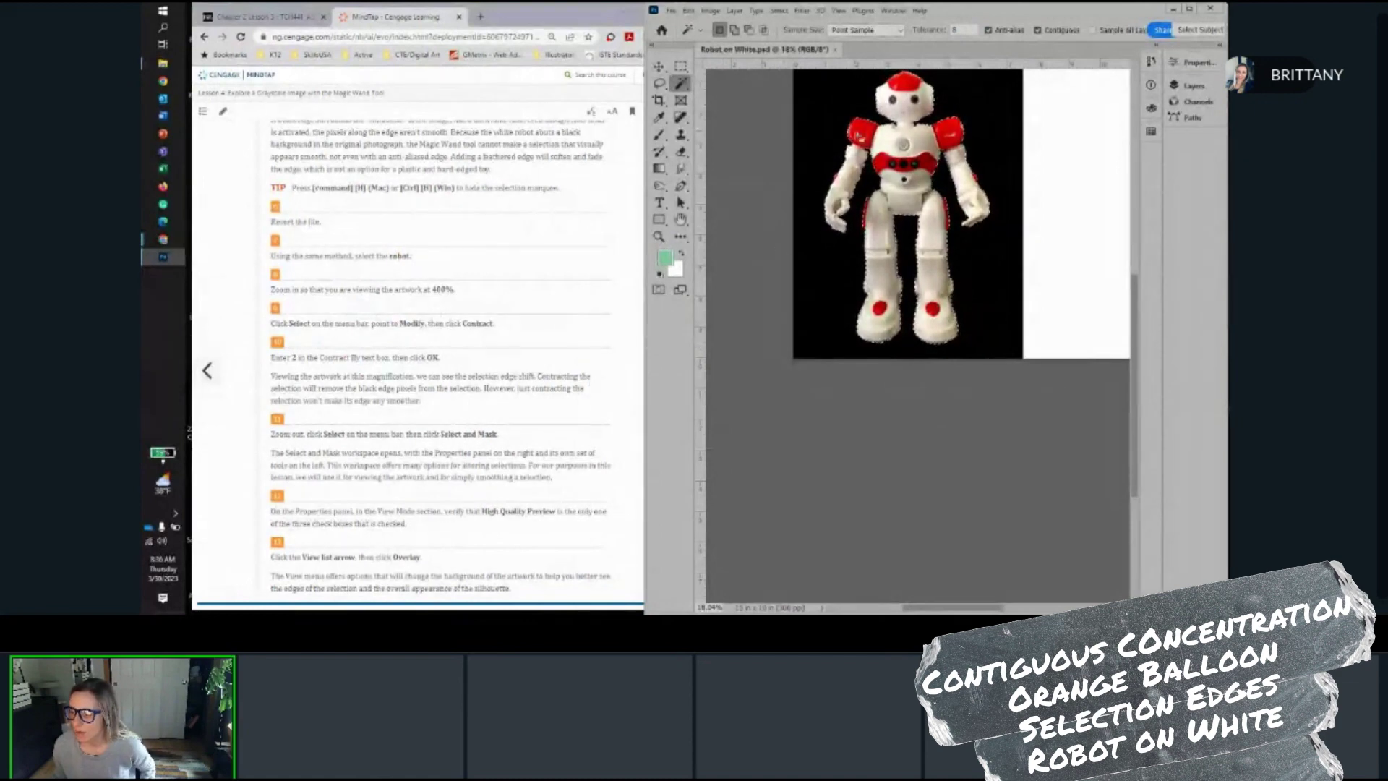
{"action": "scroll", "coordinate": [889, 179], "scroll_direction": "up", "scroll_amount": 8}
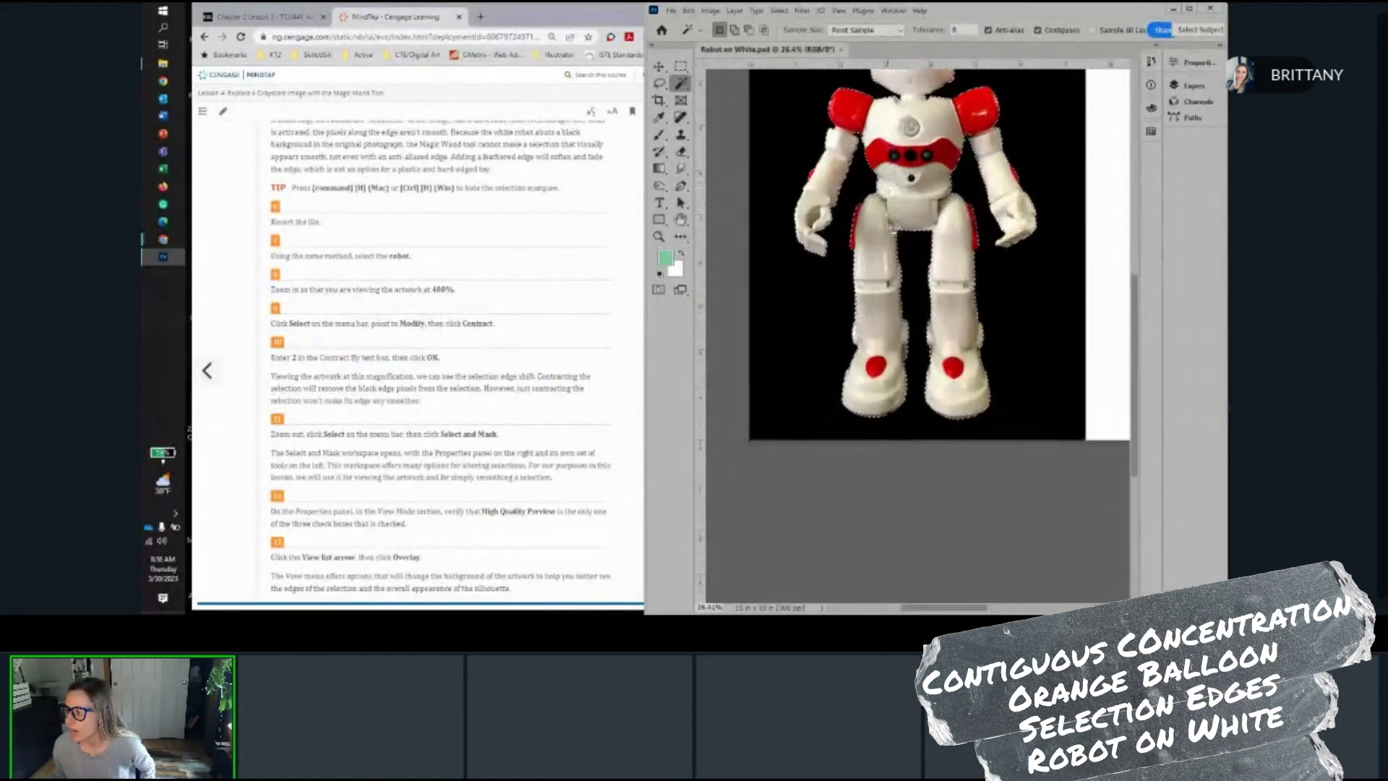
{"action": "scroll", "coordinate": [927, 312], "scroll_direction": "up", "scroll_amount": 3}
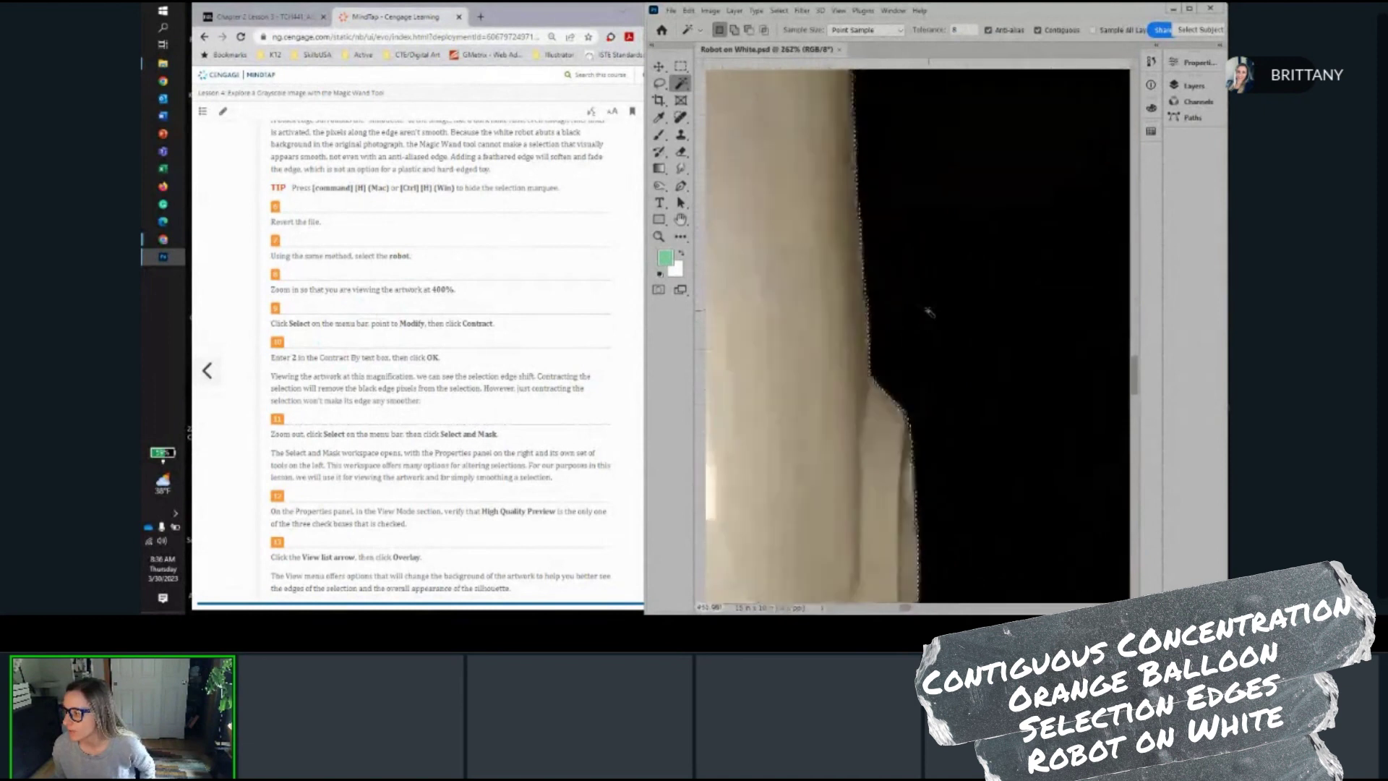
{"action": "scroll", "coordinate": [883, 287], "scroll_direction": "up", "scroll_amount": 2}
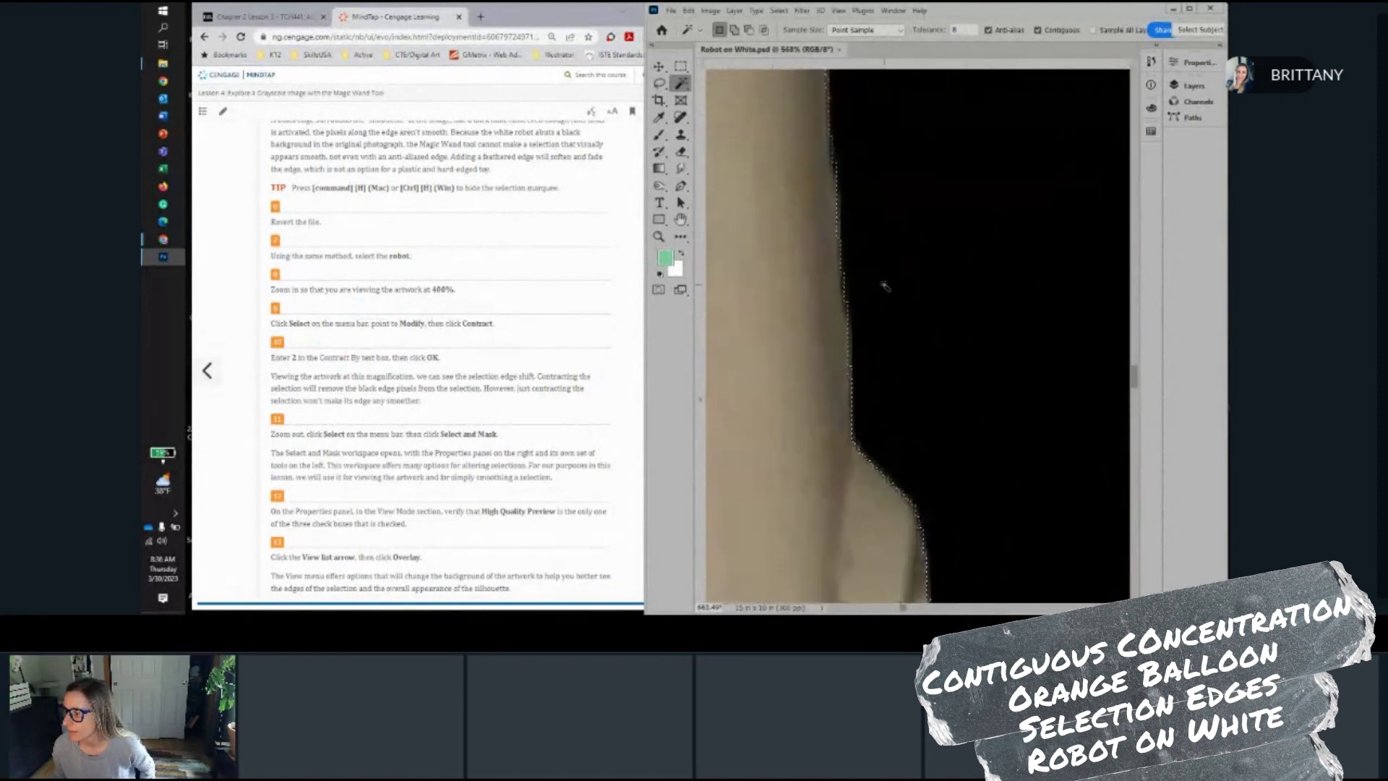
{"action": "scroll", "coordinate": [883, 287], "scroll_direction": "down", "scroll_amount": 1}
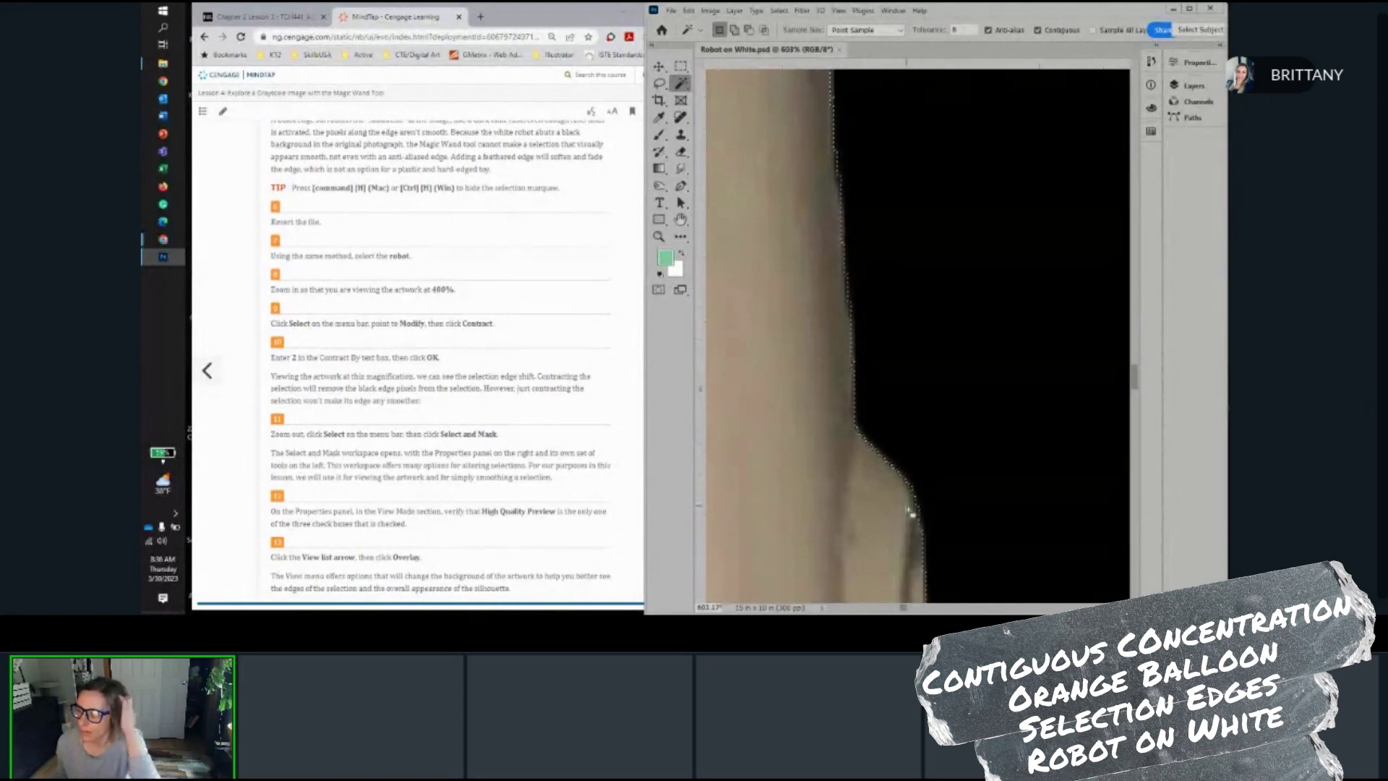
{"action": "left_click", "coordinate": [780, 11]}
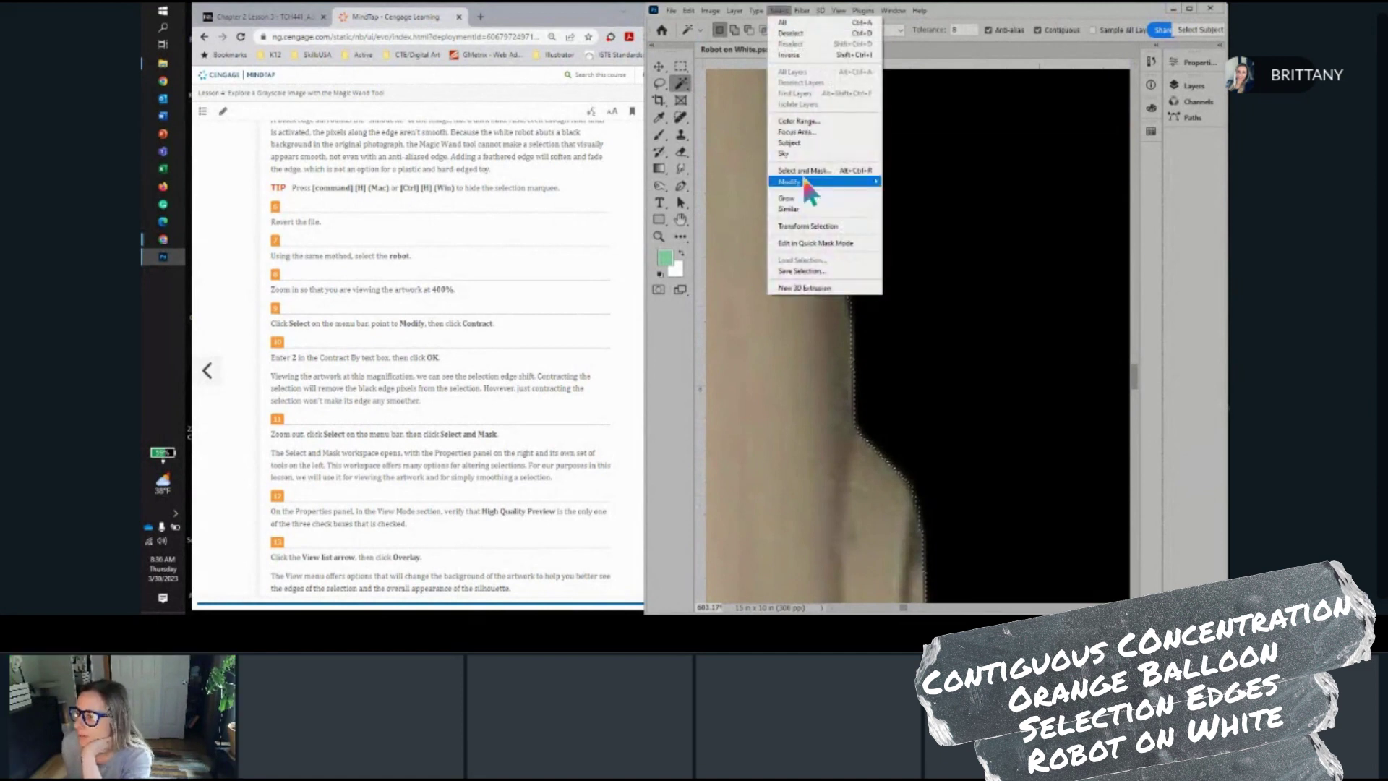
{"action": "mouse_move", "coordinate": [804, 181]}
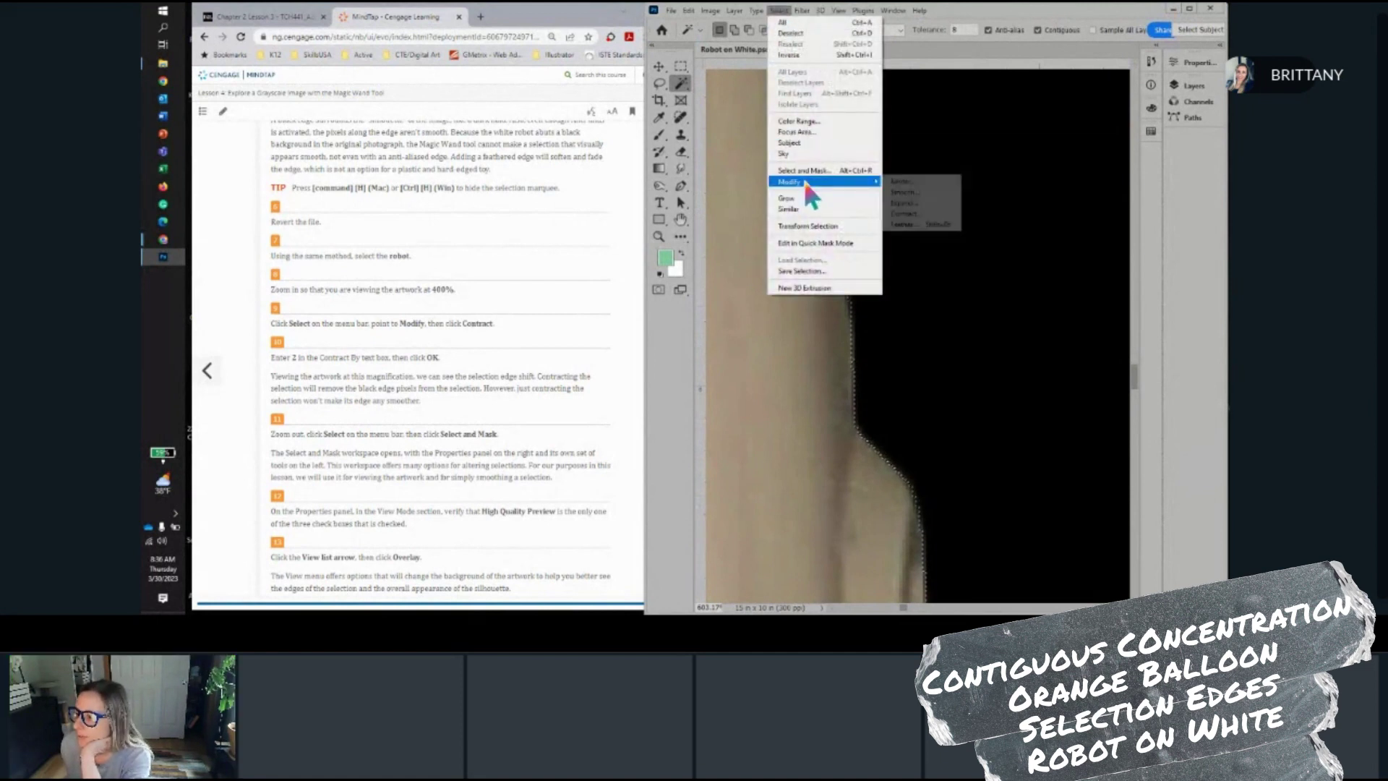
{"action": "left_click", "coordinate": [933, 214]}
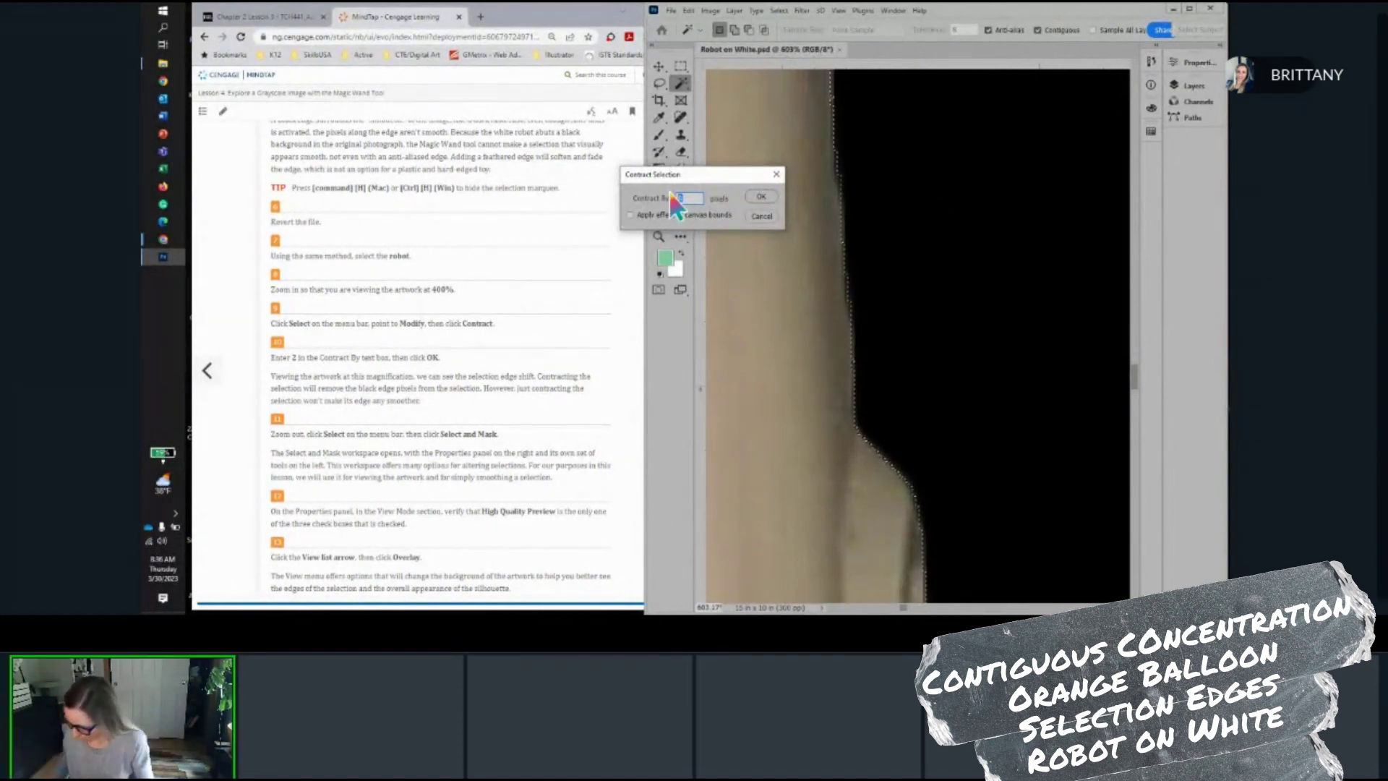
{"action": "type", "text": "2"}
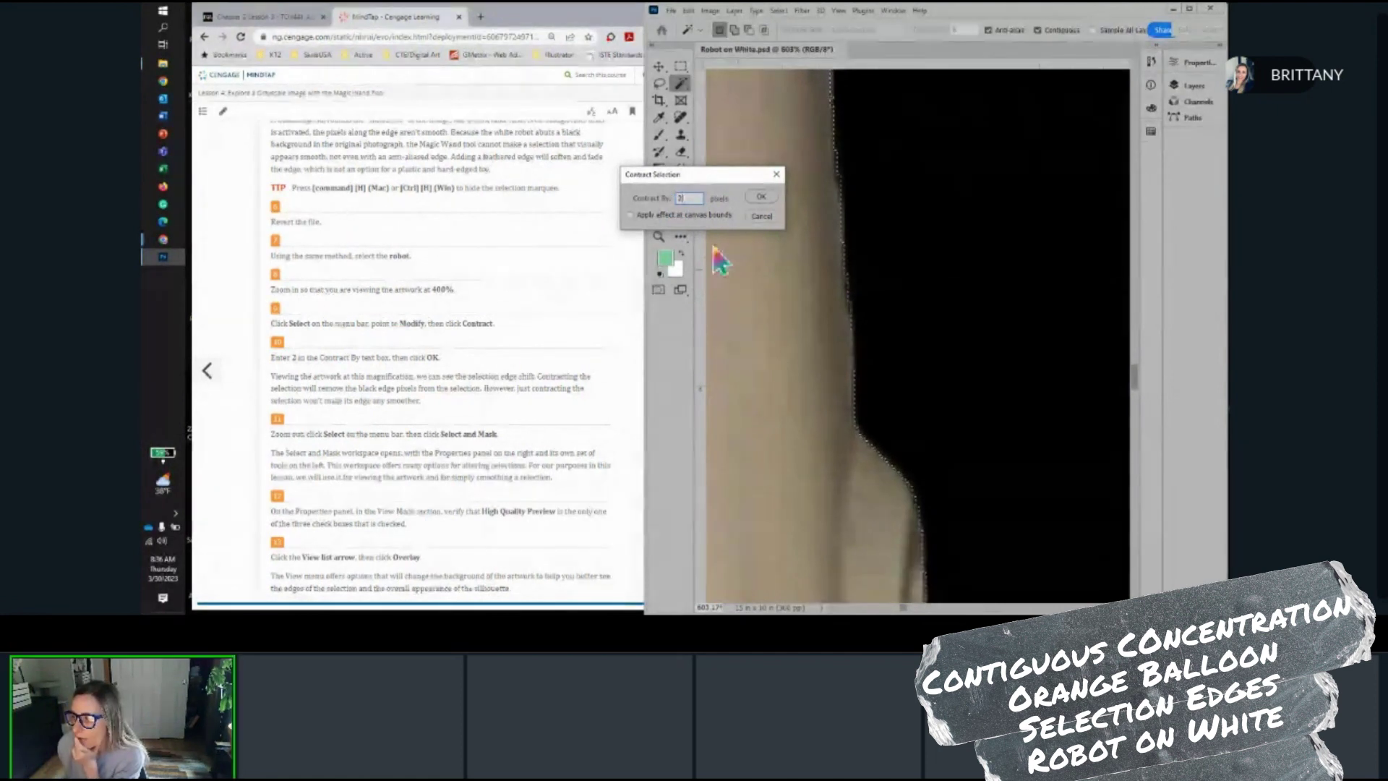
{"action": "left_click", "coordinate": [762, 199]}
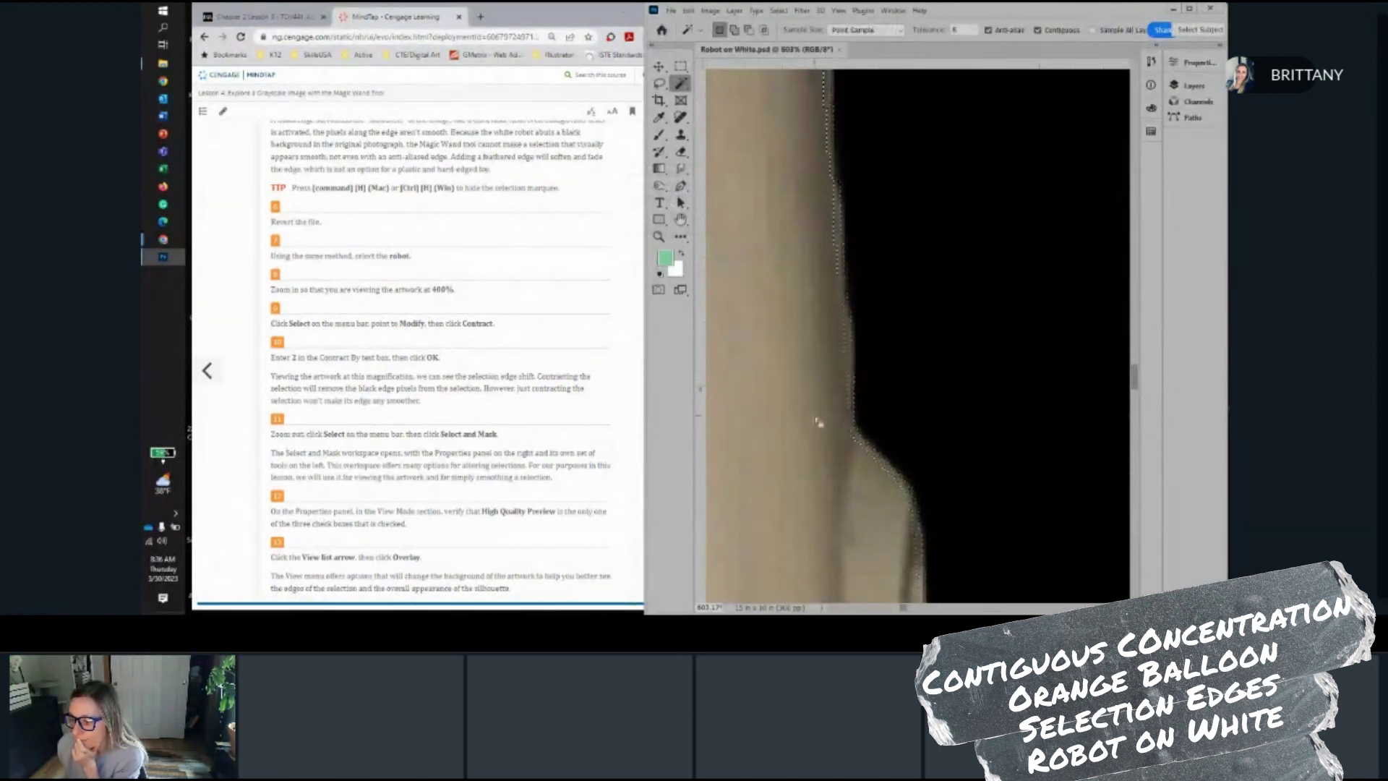
Examine the contracted edge beside the robot's leg and open the Select and Mask workspace with the whole robot in view
{"action": "scroll", "coordinate": [817, 423], "scroll_direction": "up", "scroll_amount": 1}
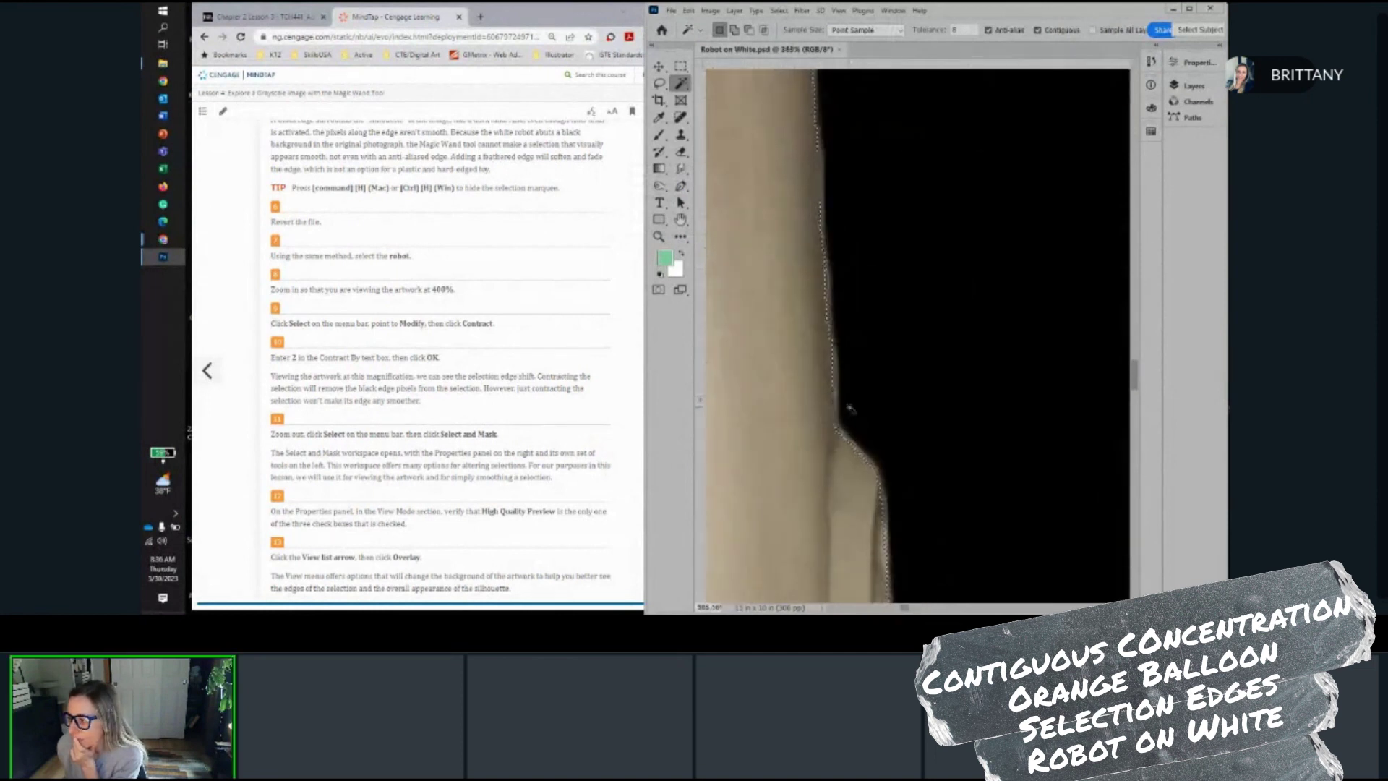
{"action": "scroll", "coordinate": [851, 408], "scroll_direction": "up", "scroll_amount": 2}
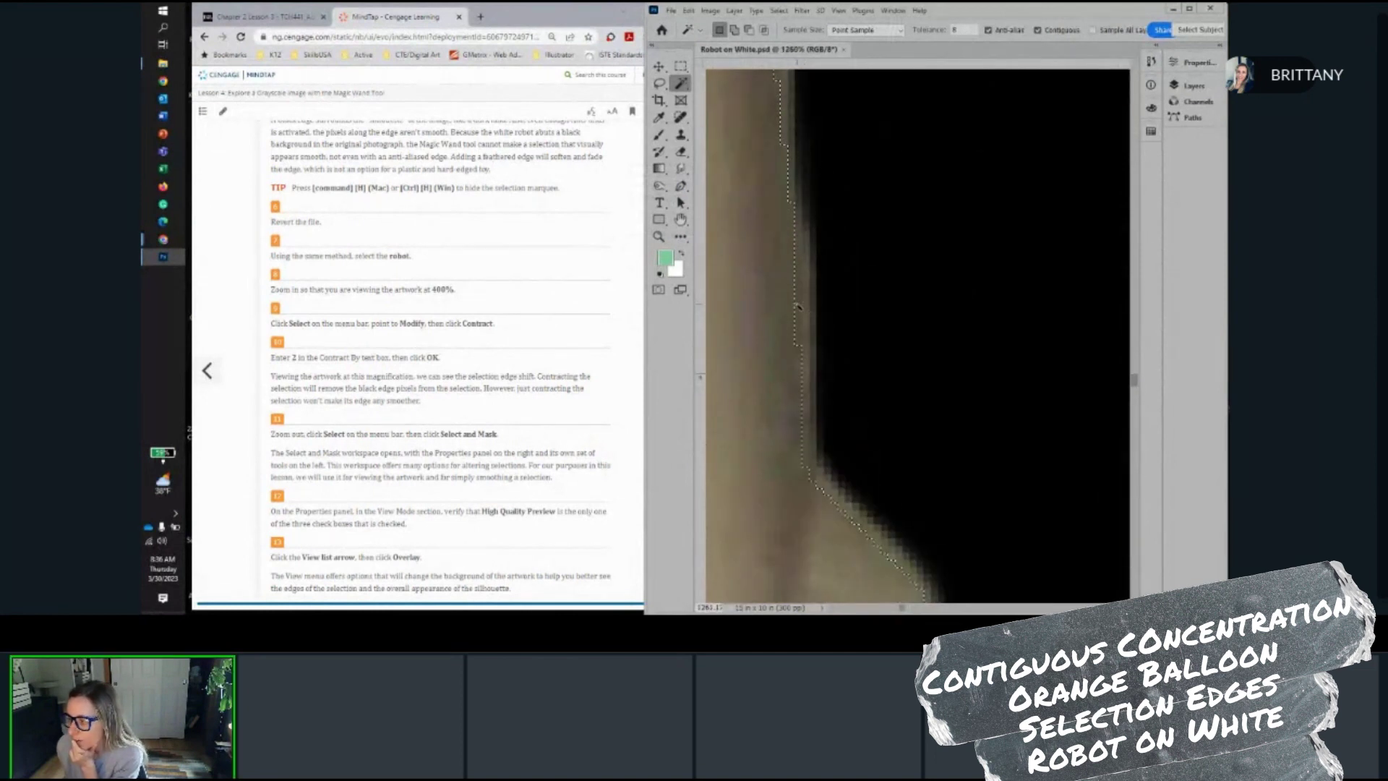
{"action": "scroll", "coordinate": [781, 311], "scroll_direction": "down", "scroll_amount": 8}
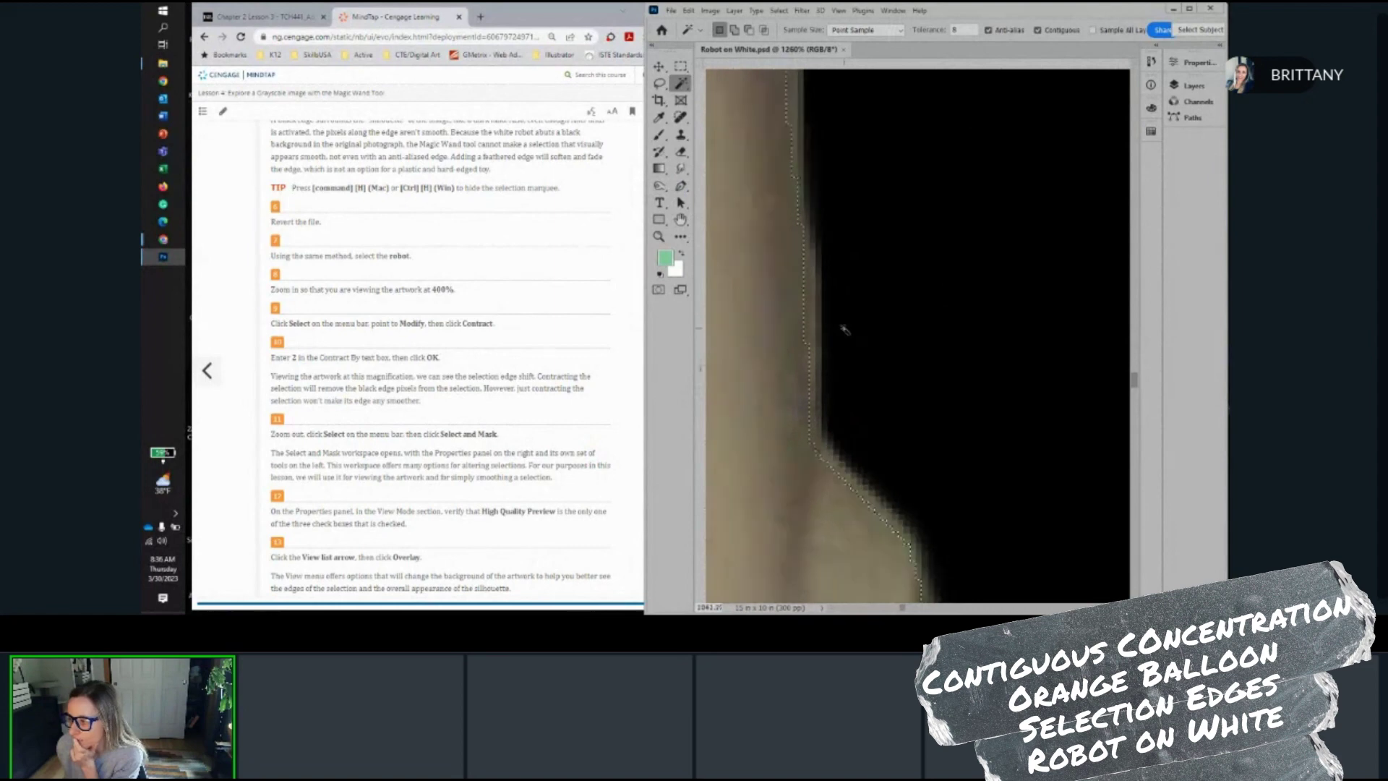
{"action": "scroll", "coordinate": [898, 323], "scroll_direction": "down", "scroll_amount": 4}
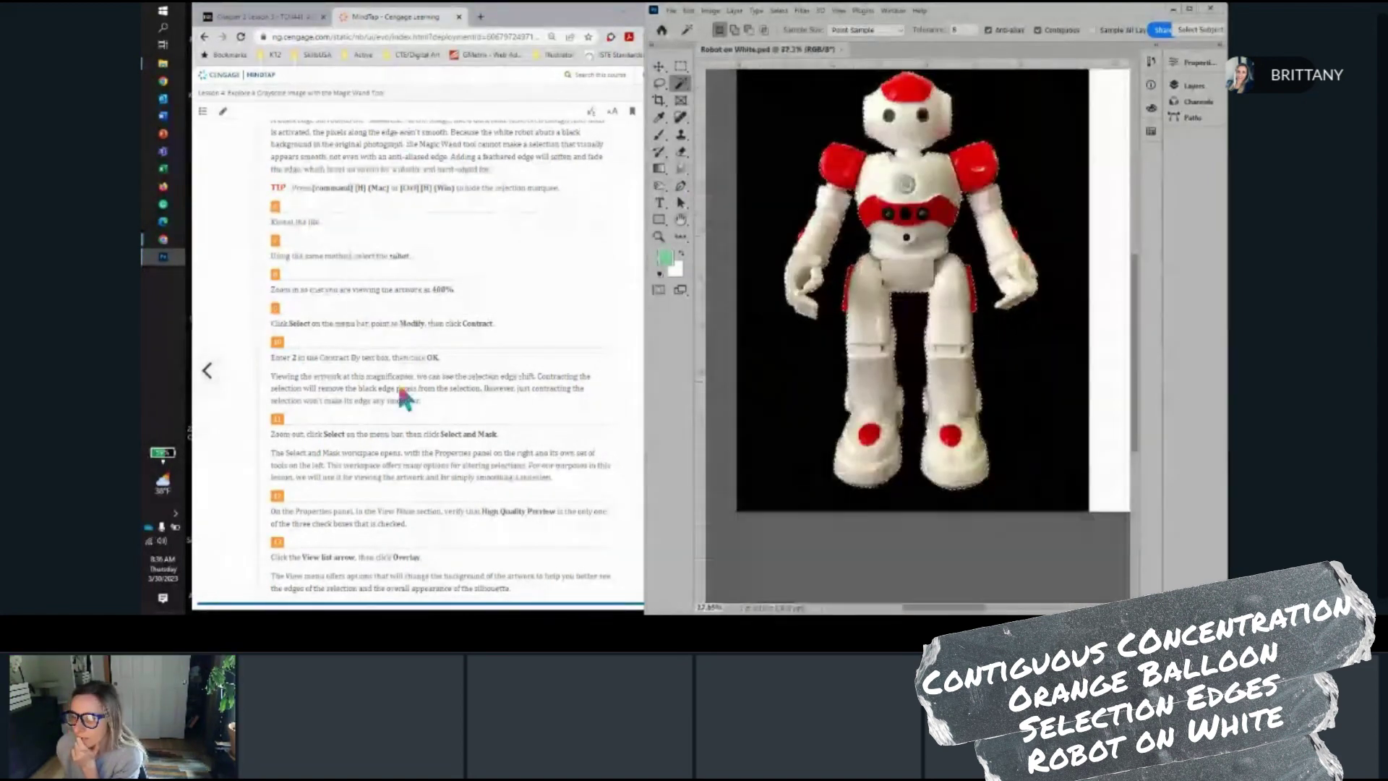
{"action": "scroll", "coordinate": [366, 403], "scroll_direction": "down", "scroll_amount": 3}
{"action": "scroll", "coordinate": [368, 388], "scroll_direction": "down", "scroll_amount": 2}
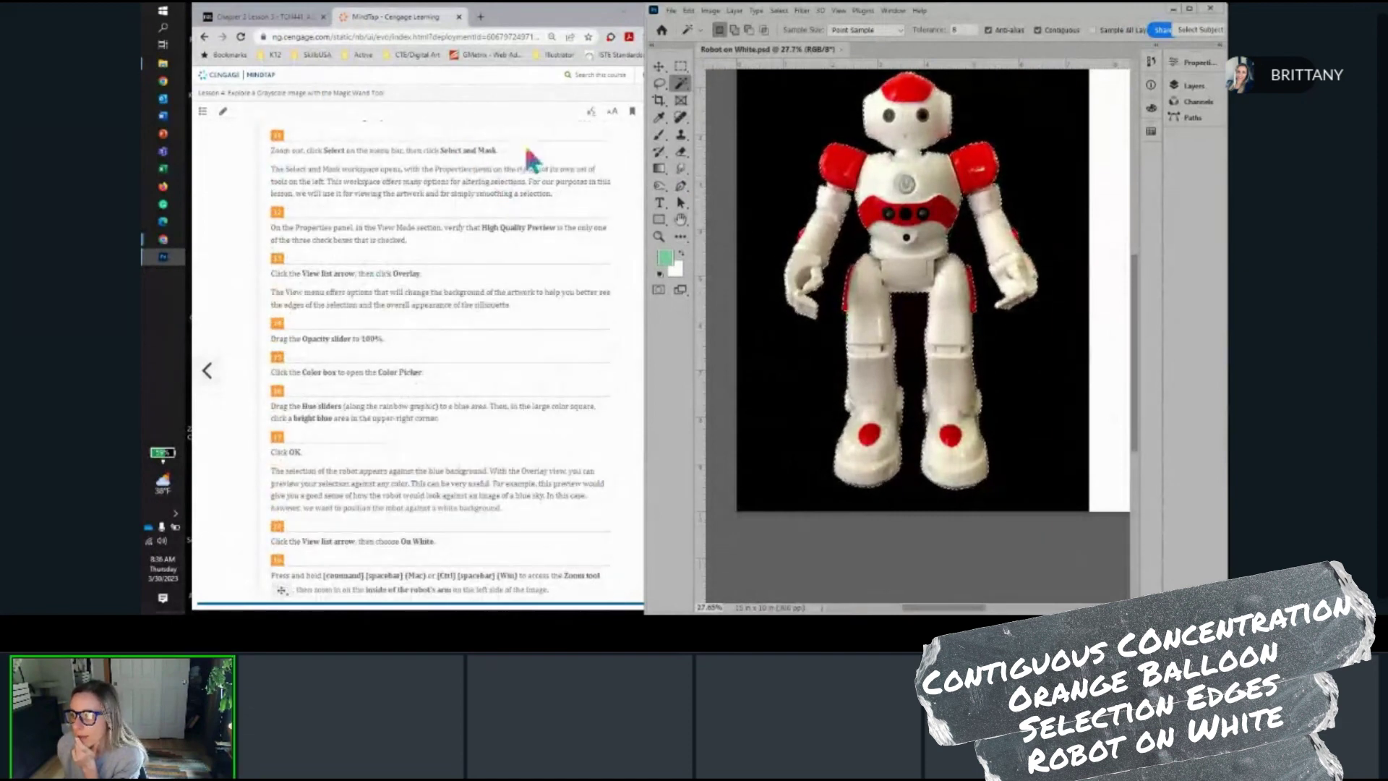
{"action": "left_click", "coordinate": [778, 11]}
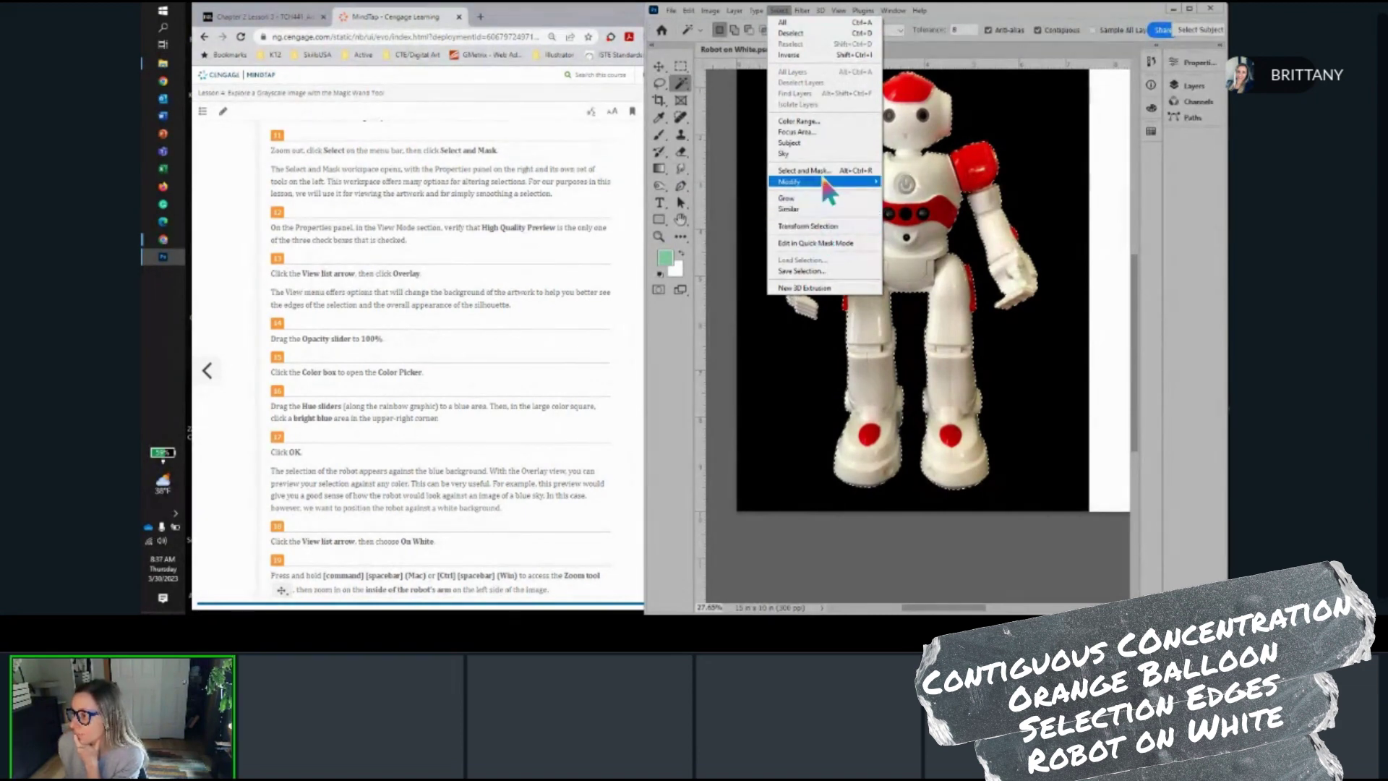
{"action": "key", "text": "Escape"}
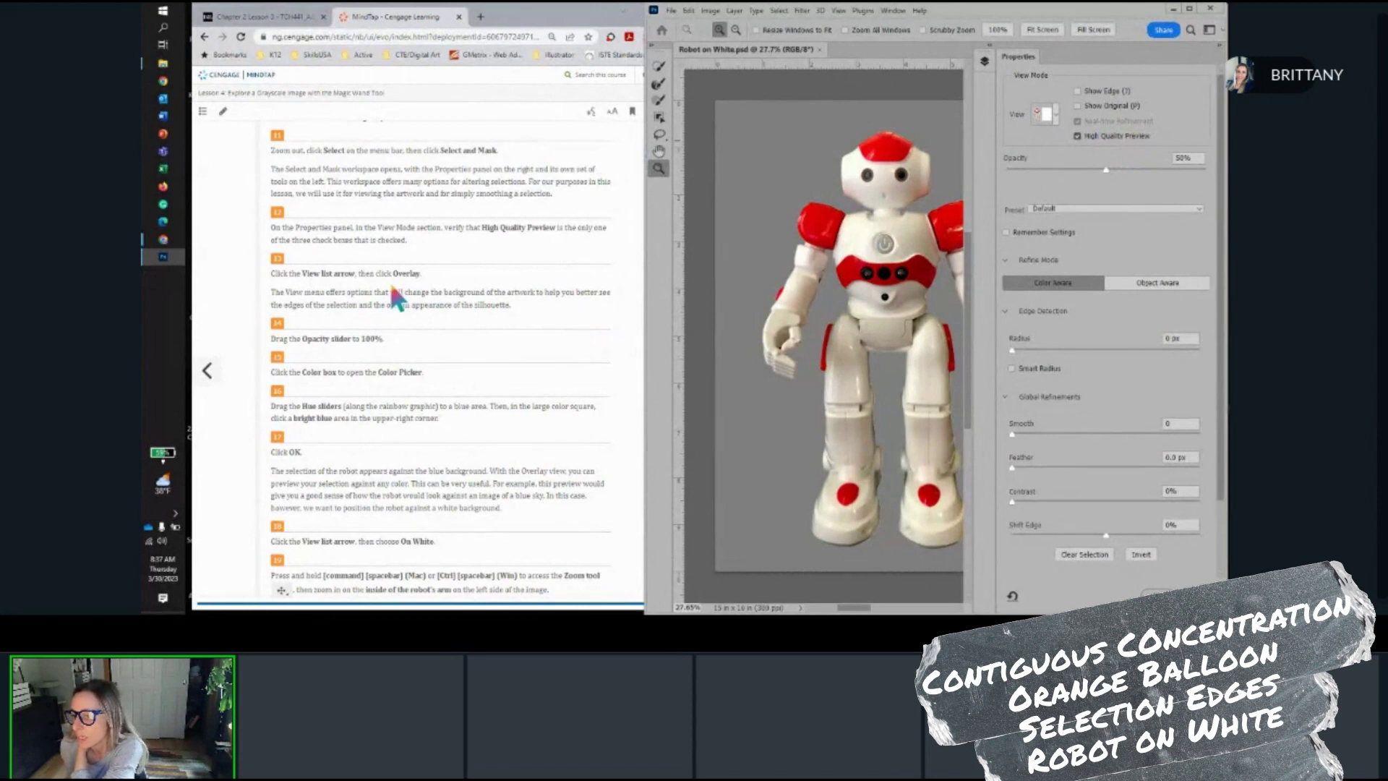
Set the Select and Mask view mode to Overlay, following the textbook's instructions
{"action": "scroll", "coordinate": [390, 286], "scroll_direction": "down", "scroll_amount": 1}
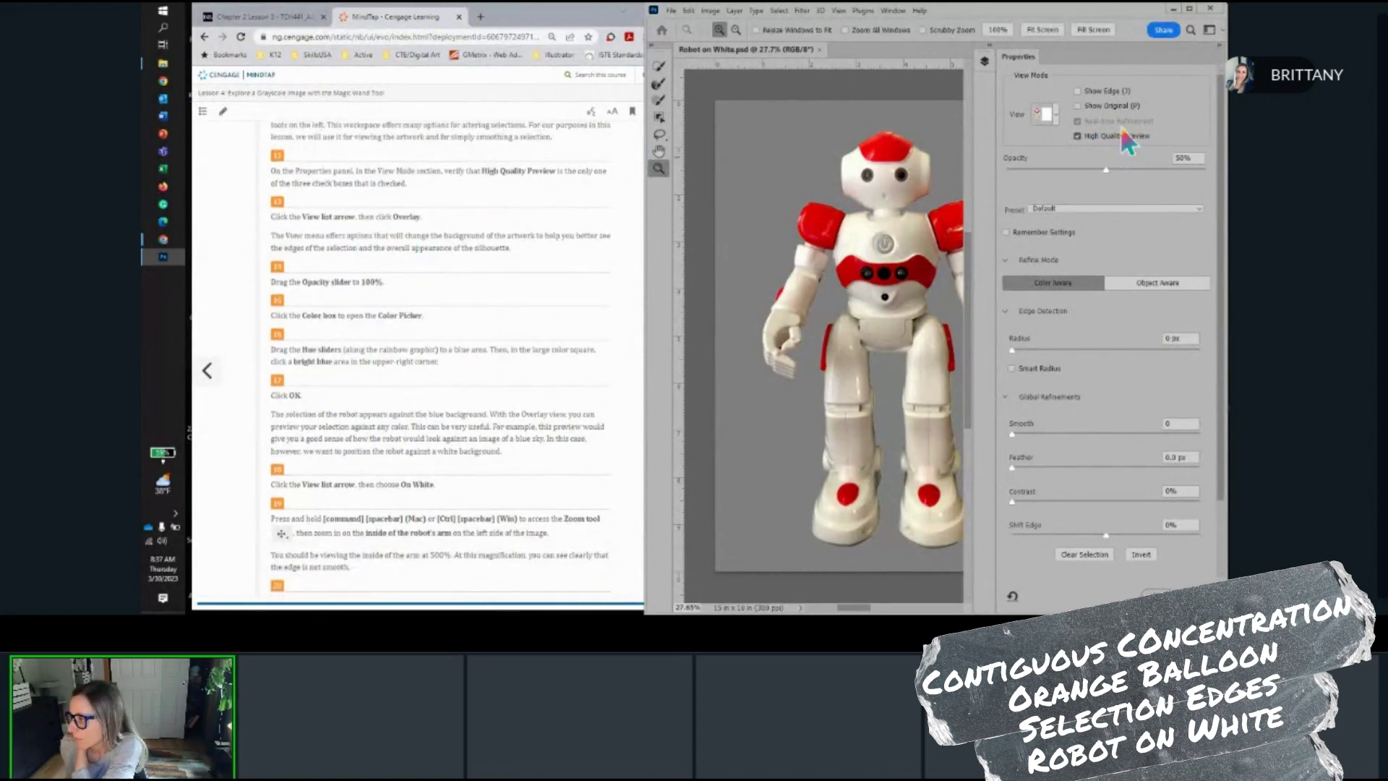
{"action": "left_click", "coordinate": [1055, 113]}
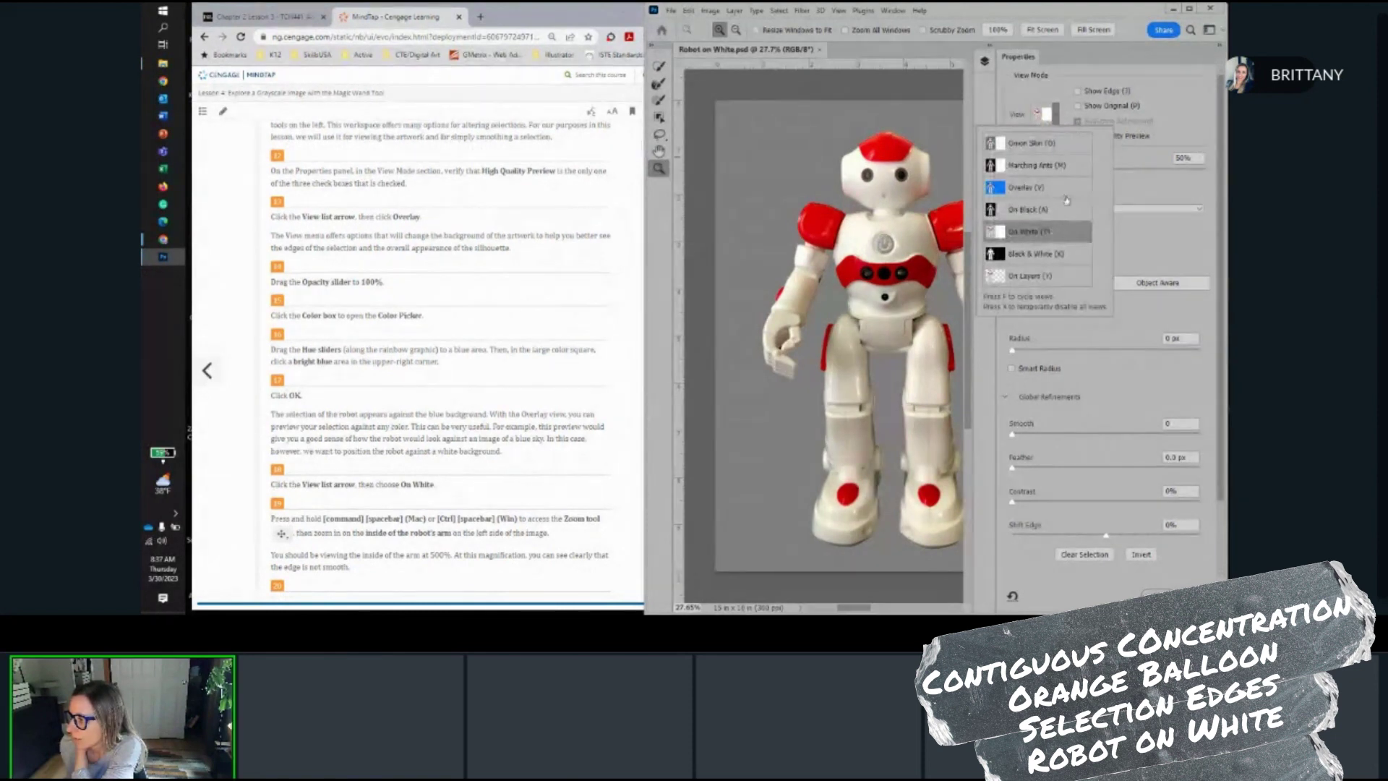
{"action": "left_click", "coordinate": [1063, 189]}
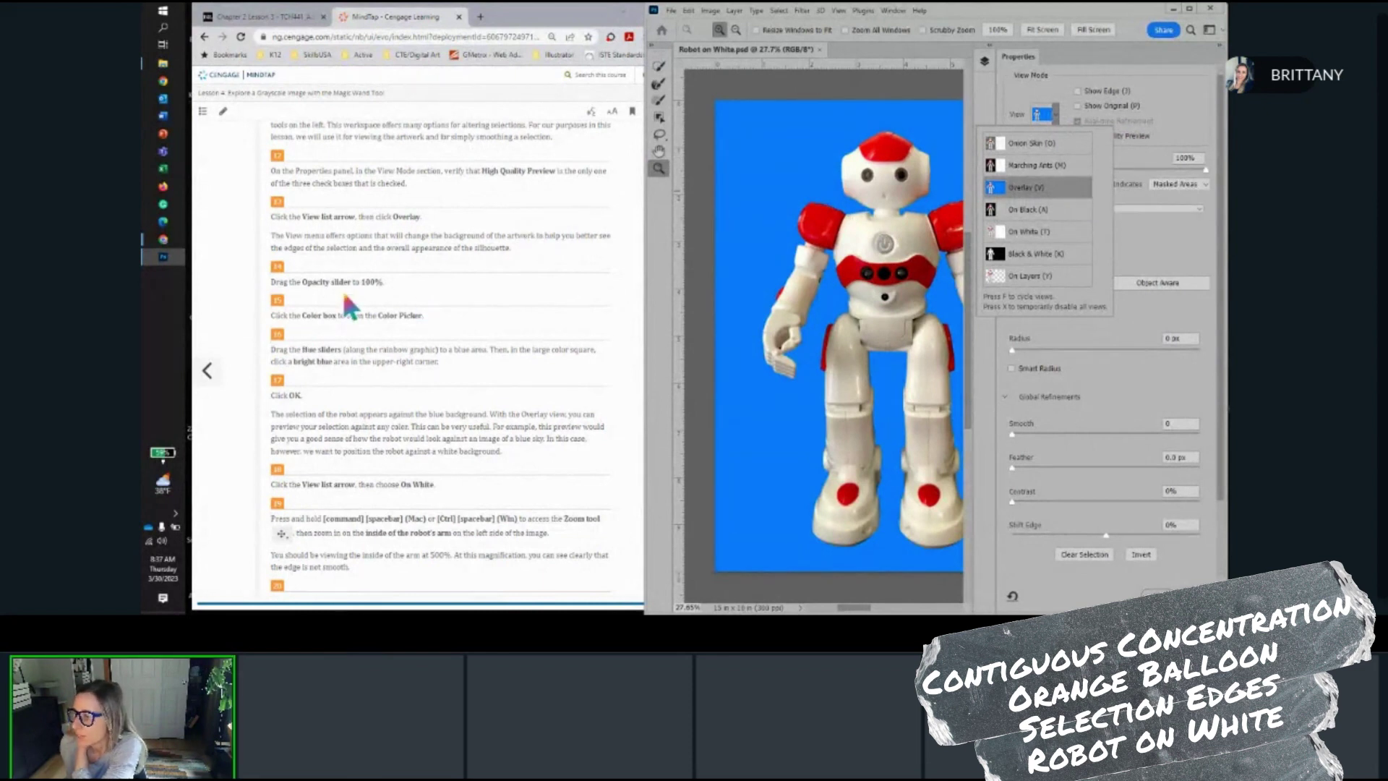
{"action": "left_click", "coordinate": [1160, 227]}
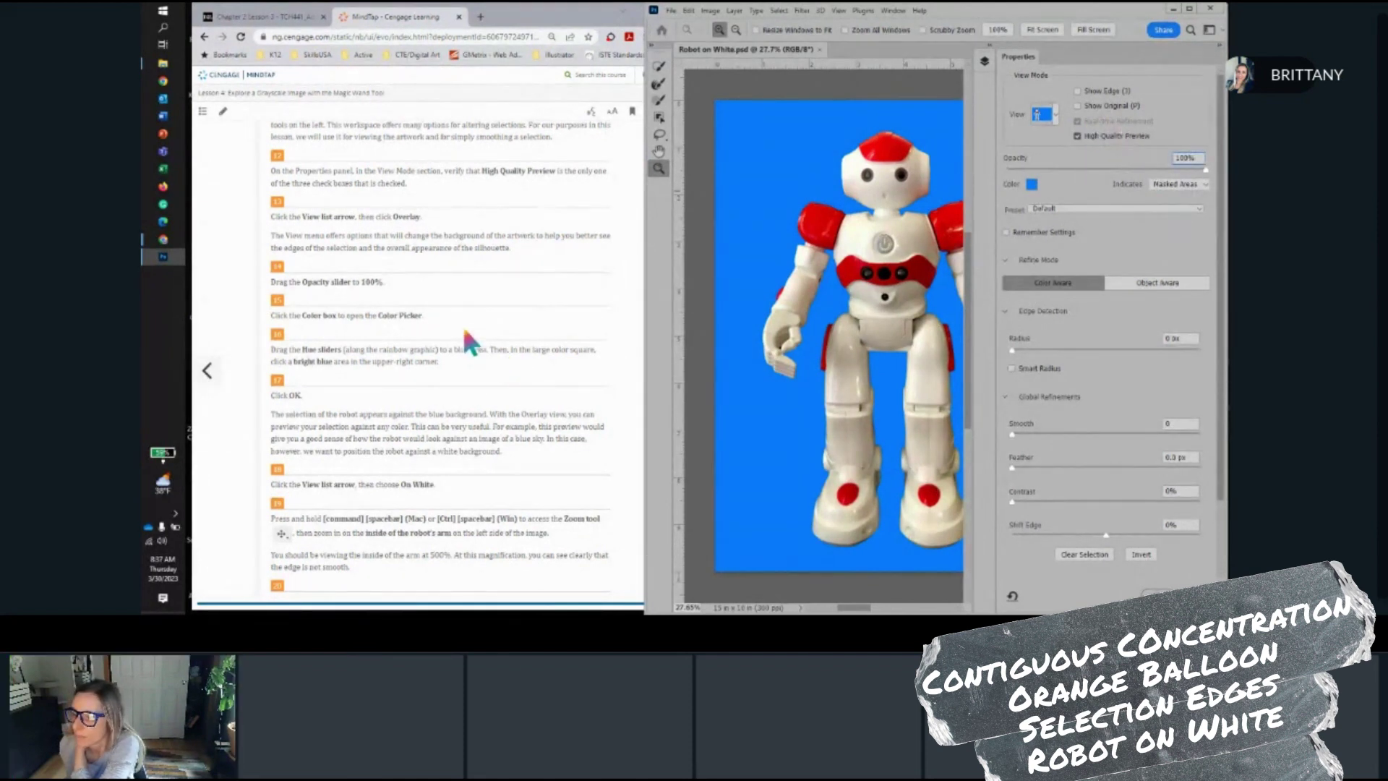
Set the overlay colour to a bright blue with a hue of 215 degrees
{"action": "scroll", "coordinate": [465, 342], "scroll_direction": "down", "scroll_amount": 1}
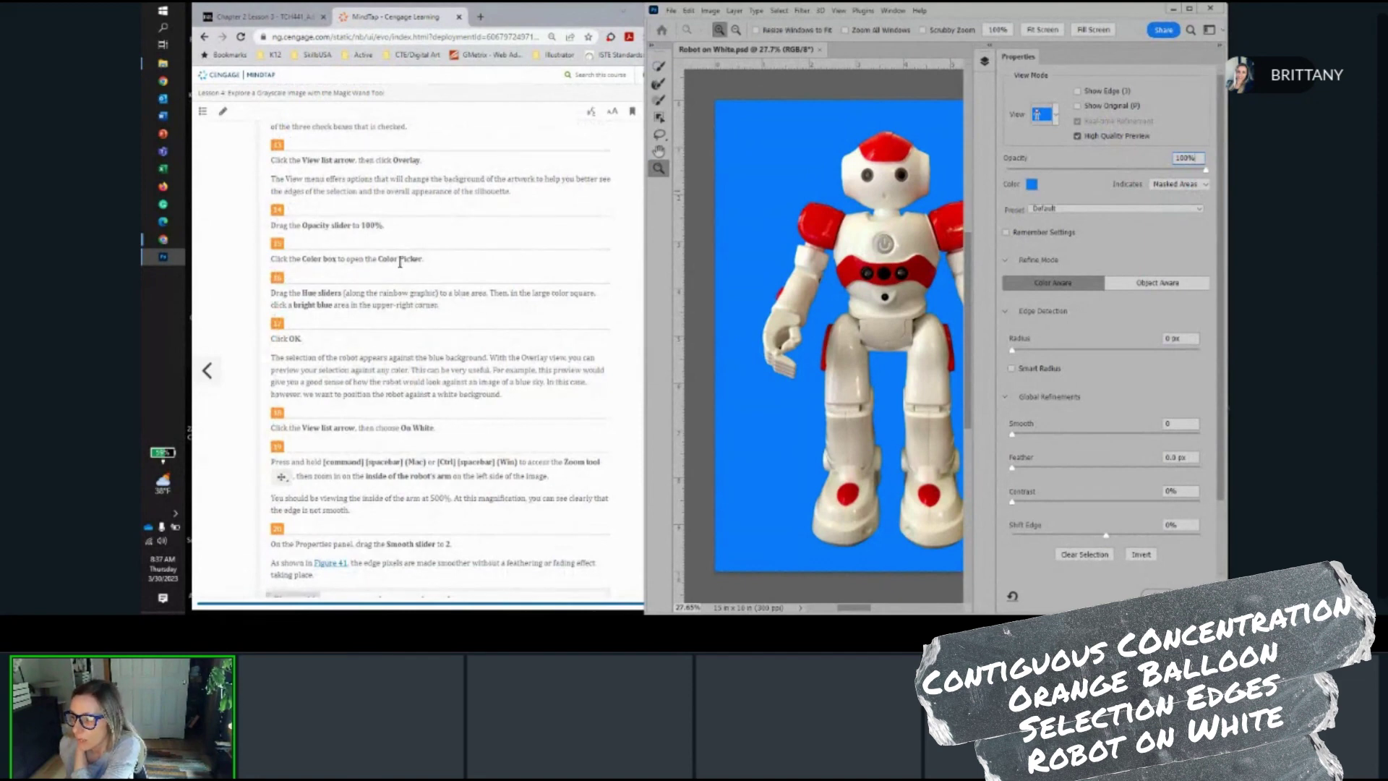
{"action": "left_click", "coordinate": [1032, 185]}
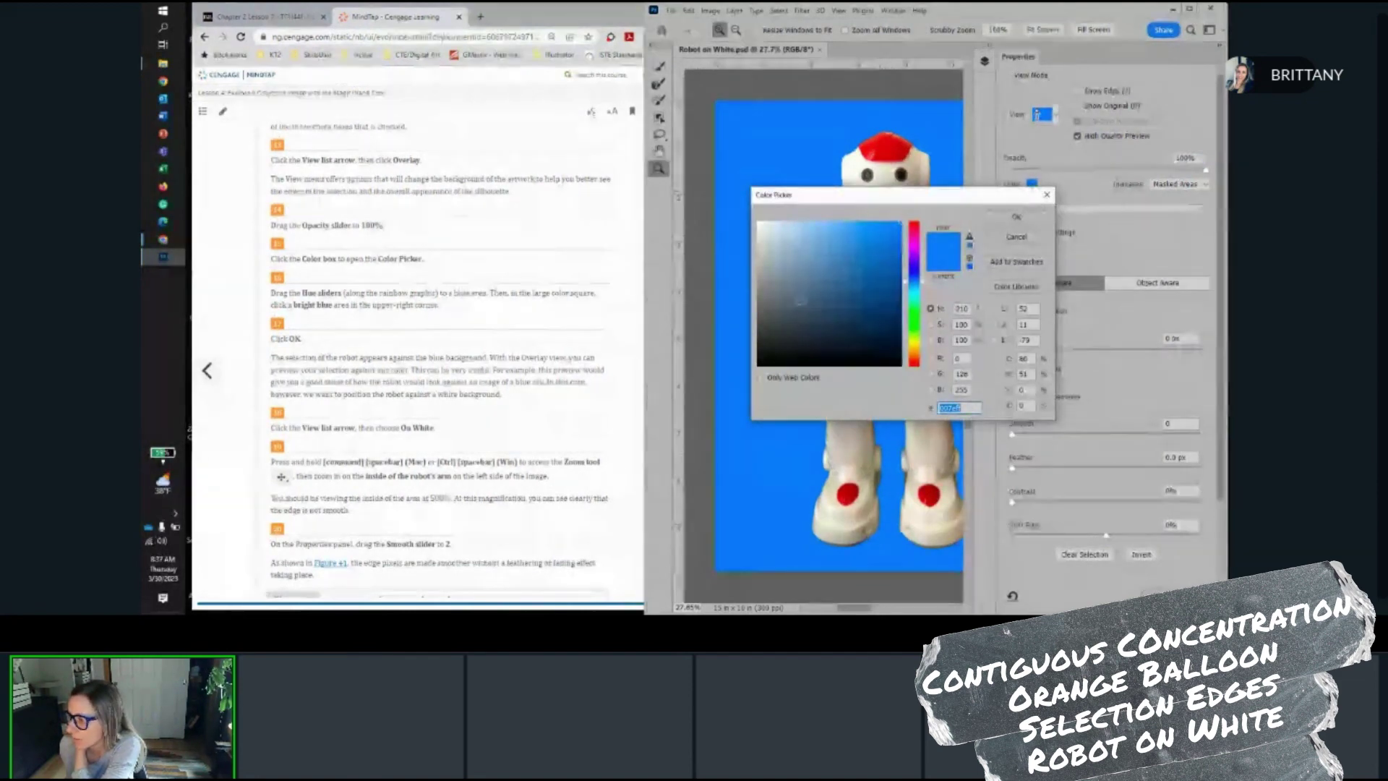
{"action": "scroll", "coordinate": [466, 311], "scroll_direction": "down", "scroll_amount": 1}
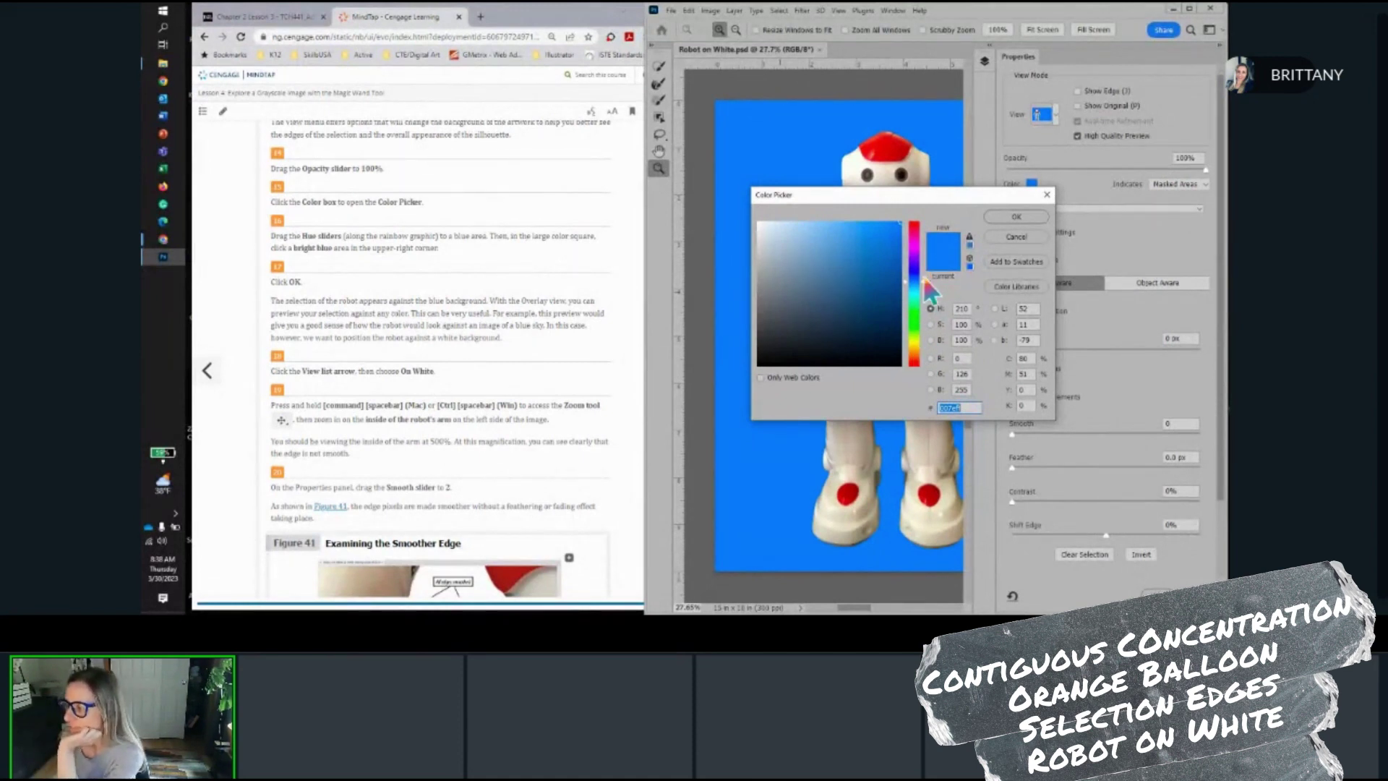
{"action": "mouse_move", "coordinate": [923, 278]}
{"action": "left_mouse_down"}
{"action": "mouse_move", "coordinate": [924, 310]}
{"action": "mouse_move", "coordinate": [923, 278]}
{"action": "left_mouse_up"}
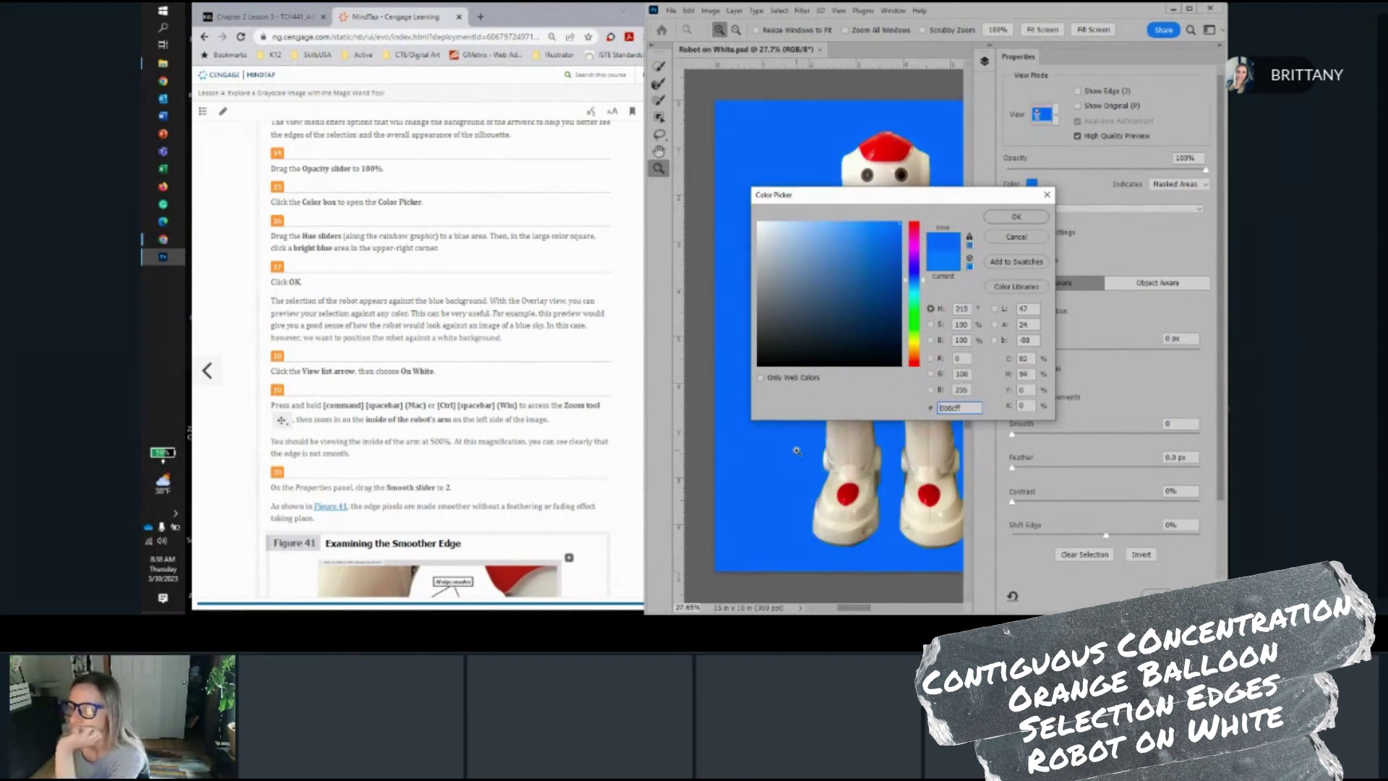
{"action": "scroll", "coordinate": [385, 288], "scroll_direction": "down", "scroll_amount": 1}
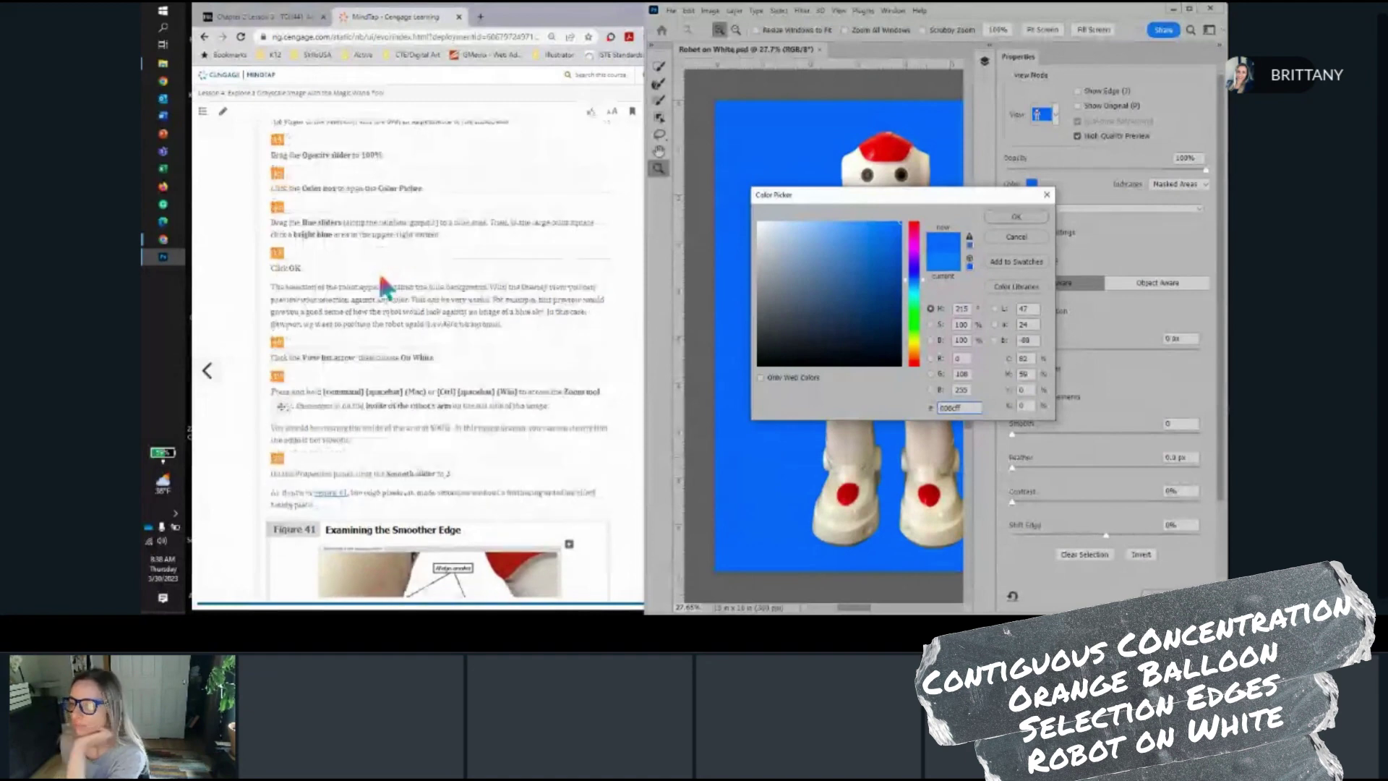
{"action": "scroll", "coordinate": [385, 287], "scroll_direction": "down", "scroll_amount": 3}
{"action": "left_click", "coordinate": [1015, 216]}
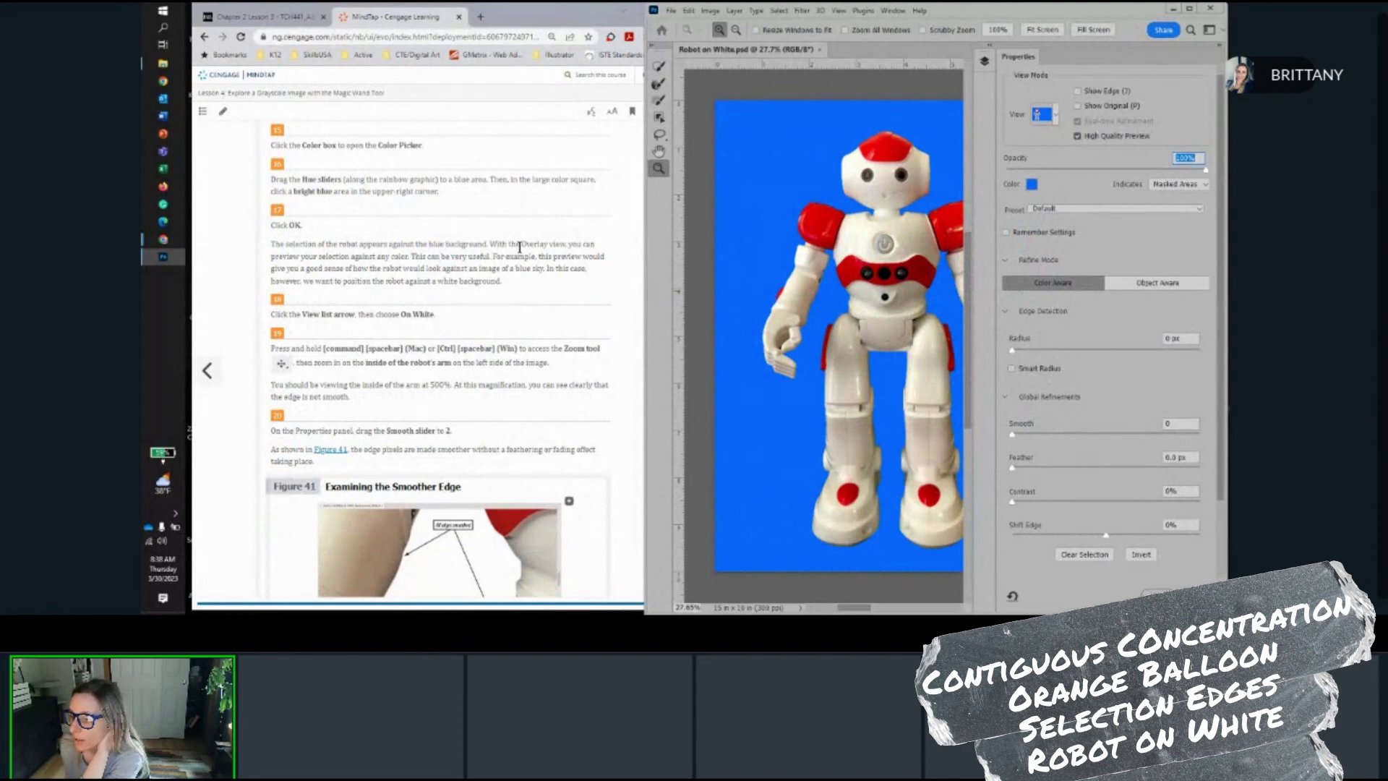
Set the Select and Mask view mode to On White
{"action": "scroll", "coordinate": [519, 247], "scroll_direction": "down", "scroll_amount": 2}
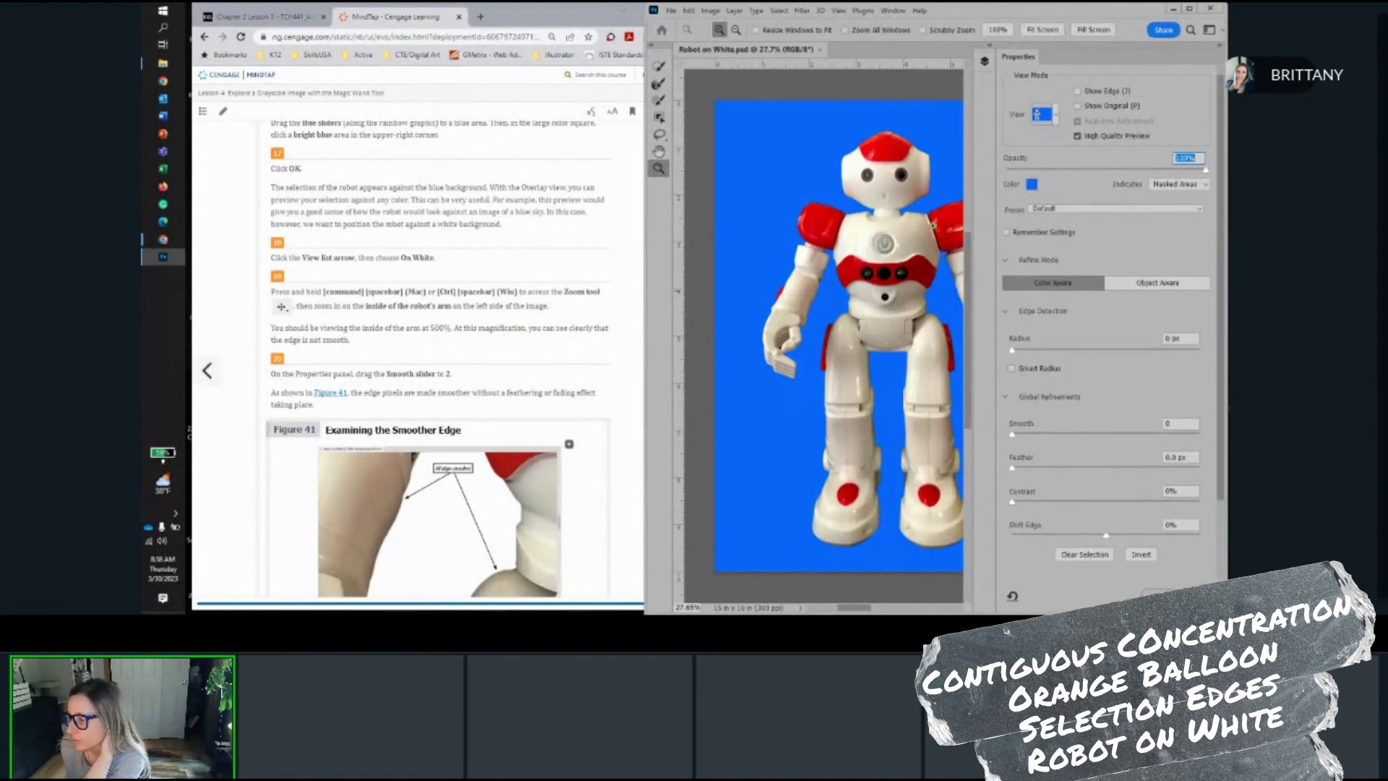
{"action": "left_click", "coordinate": [1056, 114]}
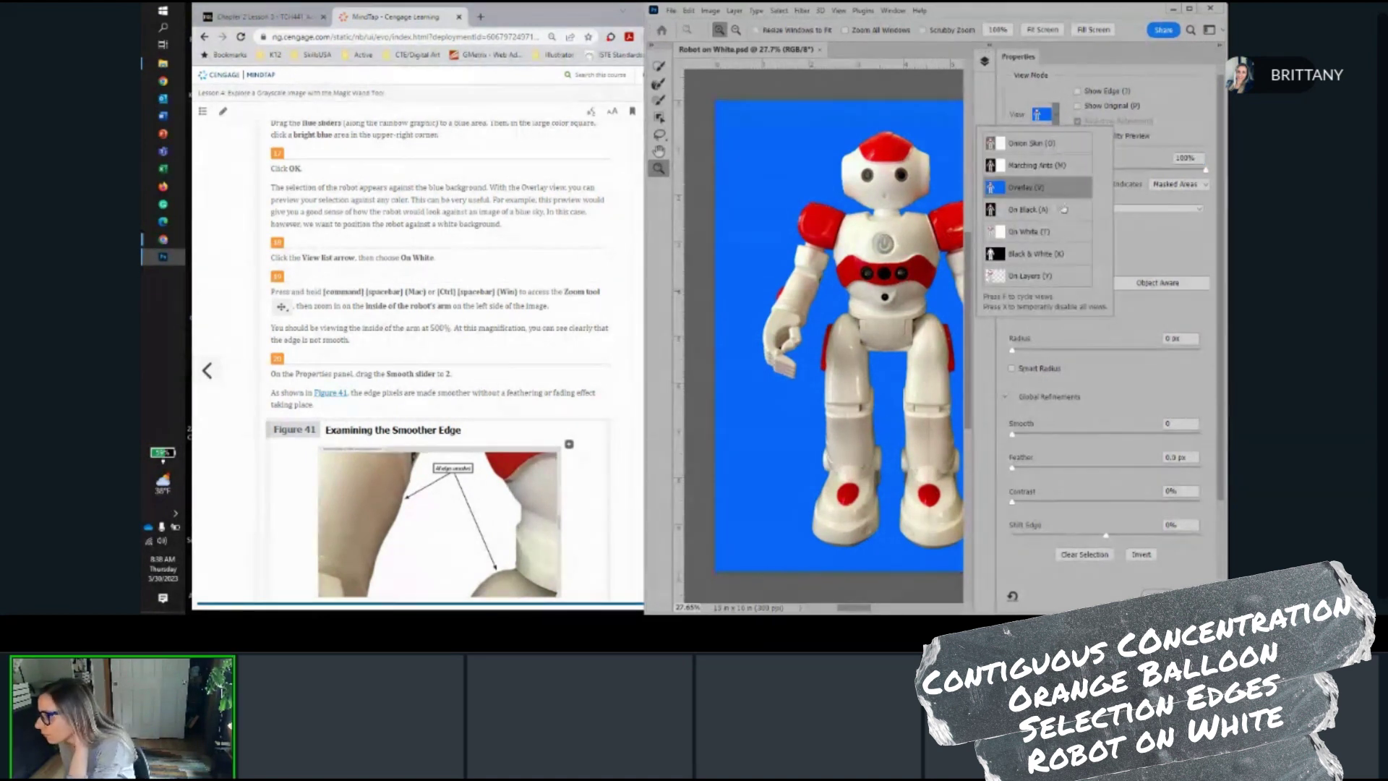
{"action": "left_click", "coordinate": [1060, 240]}
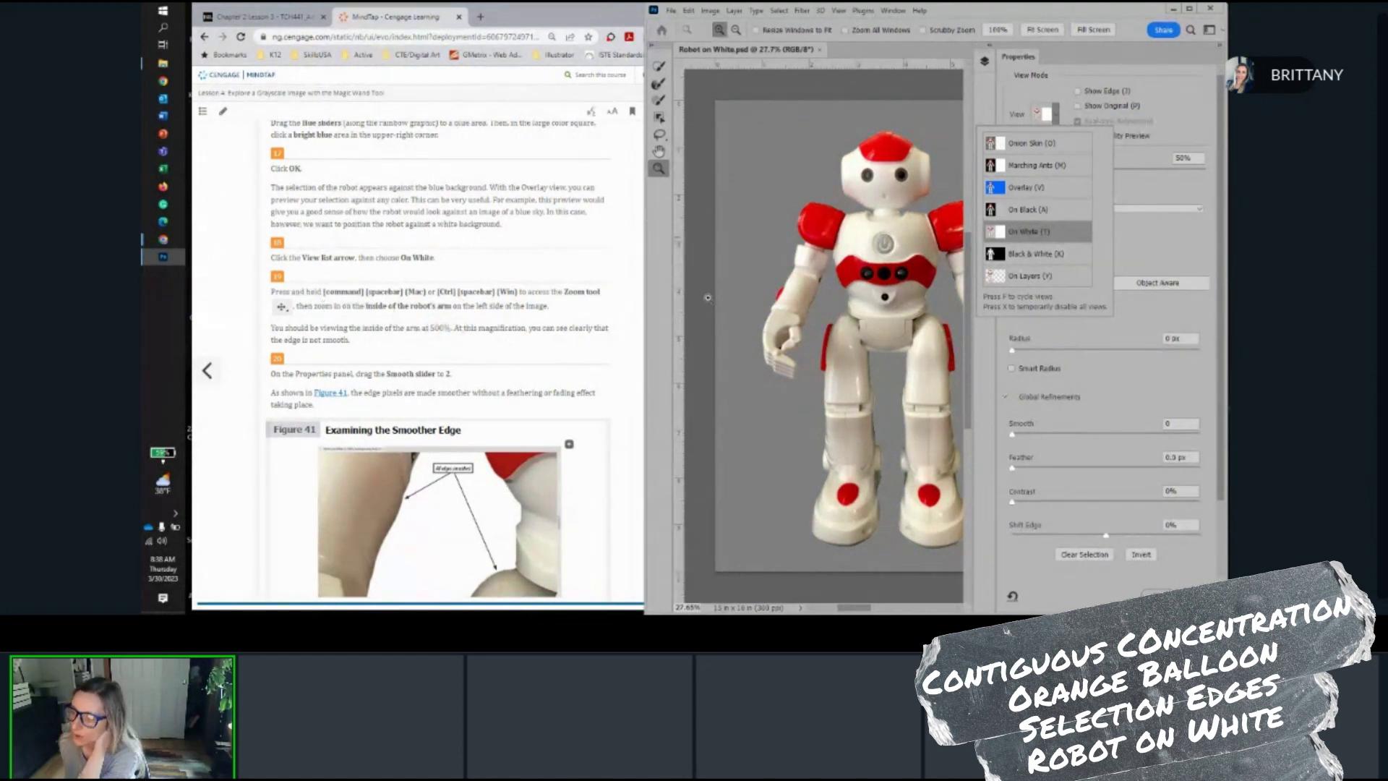
Set the Smooth refinement to 2 while viewing the inside of the robot's arm, and apply the Select and Mask settings to the selection
{"action": "scroll", "coordinate": [830, 266], "scroll_direction": "down", "scroll_amount": 1}
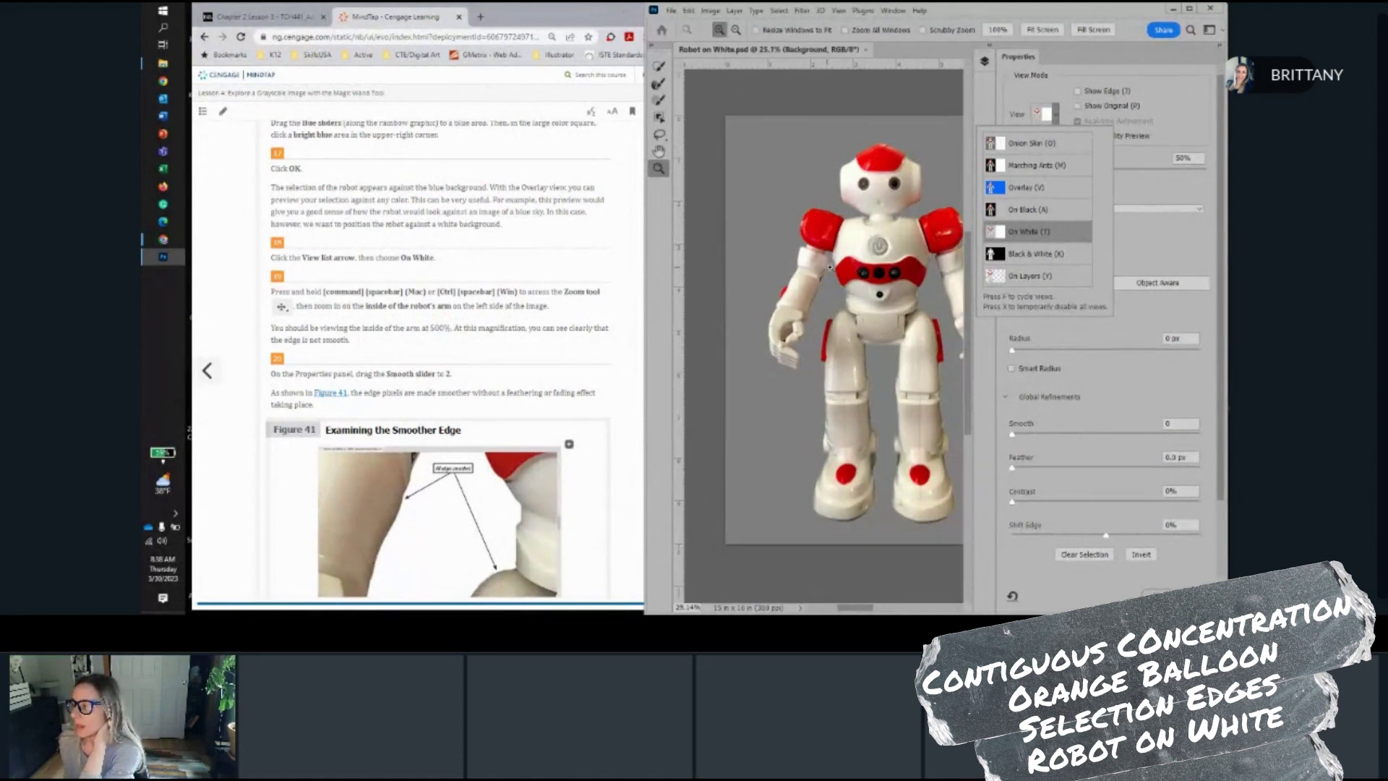
{"action": "scroll", "coordinate": [830, 266], "scroll_direction": "up", "scroll_amount": 6}
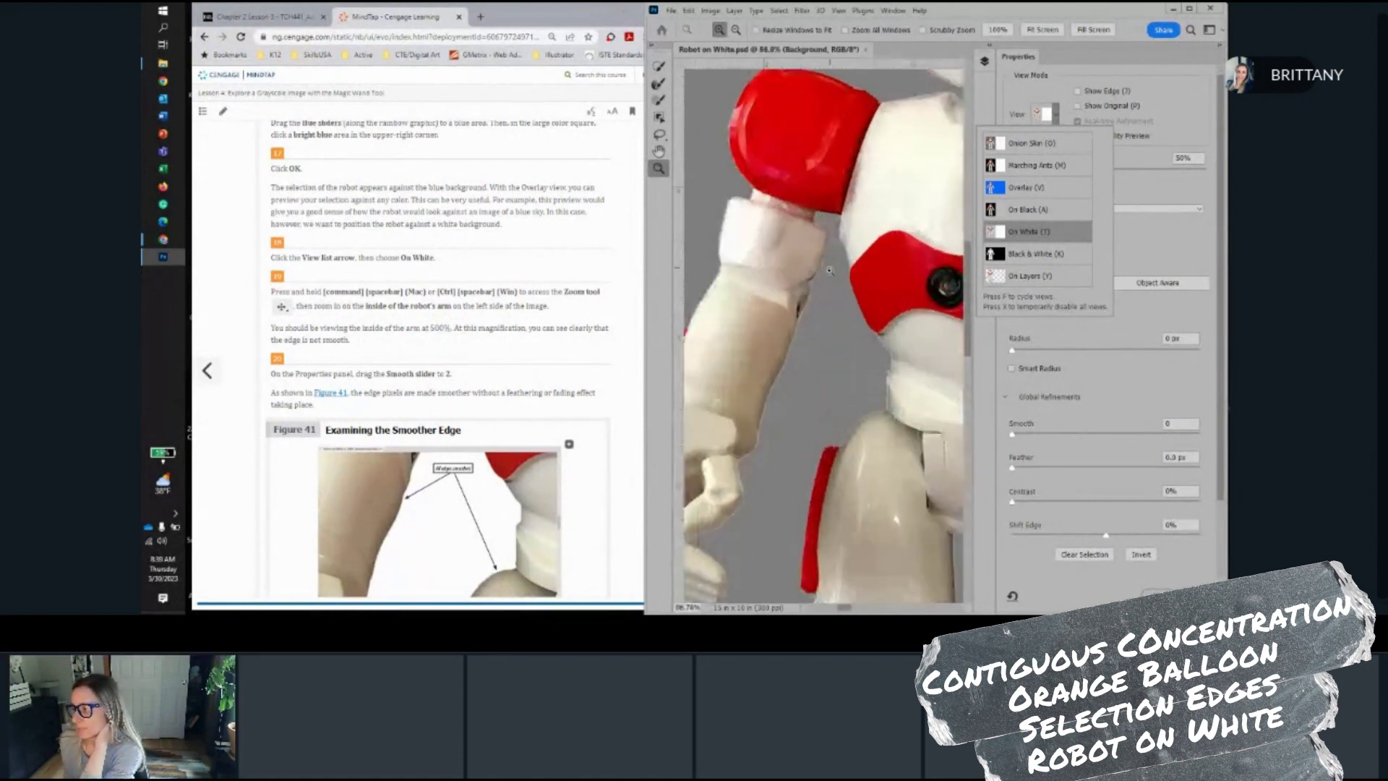
{"action": "scroll", "coordinate": [830, 270], "scroll_direction": "up", "scroll_amount": 5}
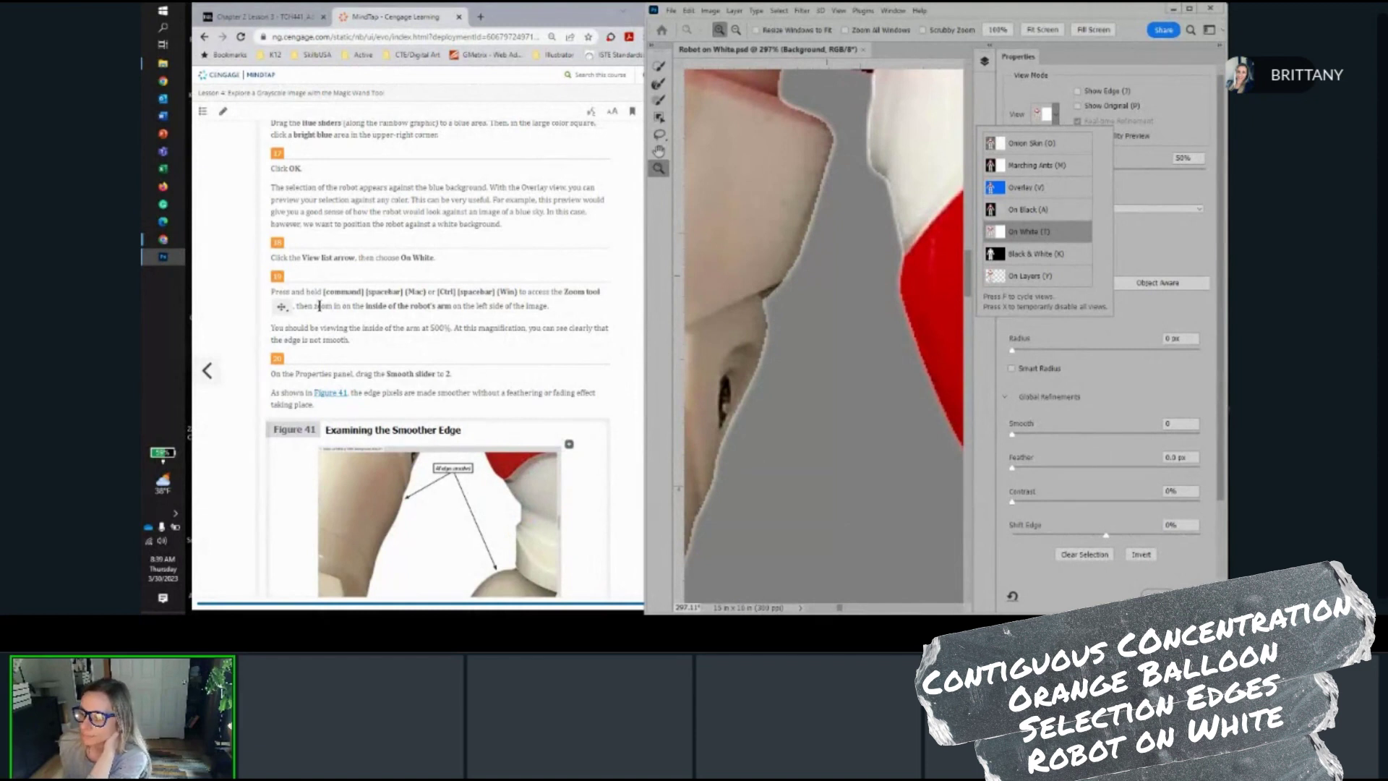
{"action": "scroll", "coordinate": [356, 325], "scroll_direction": "down", "scroll_amount": 3}
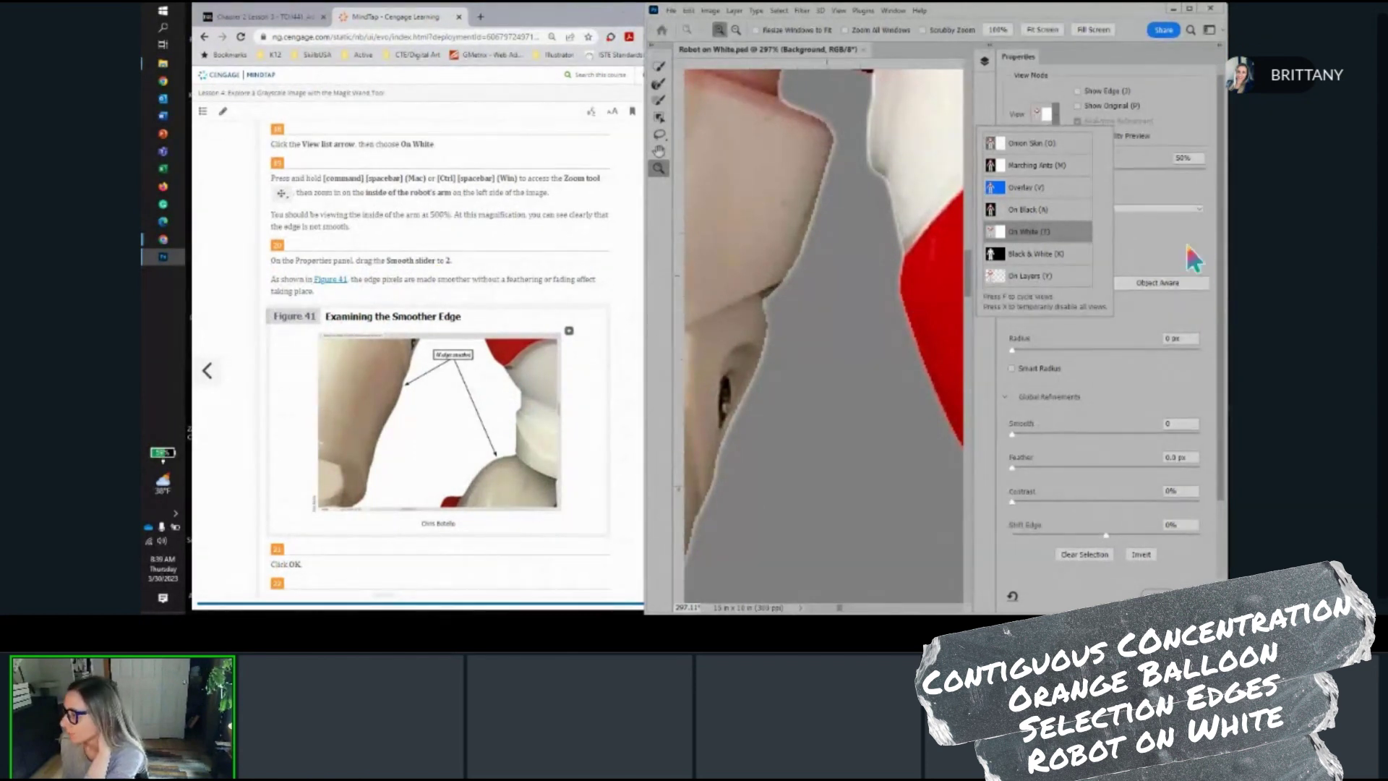
{"action": "left_click", "coordinate": [1157, 268]}
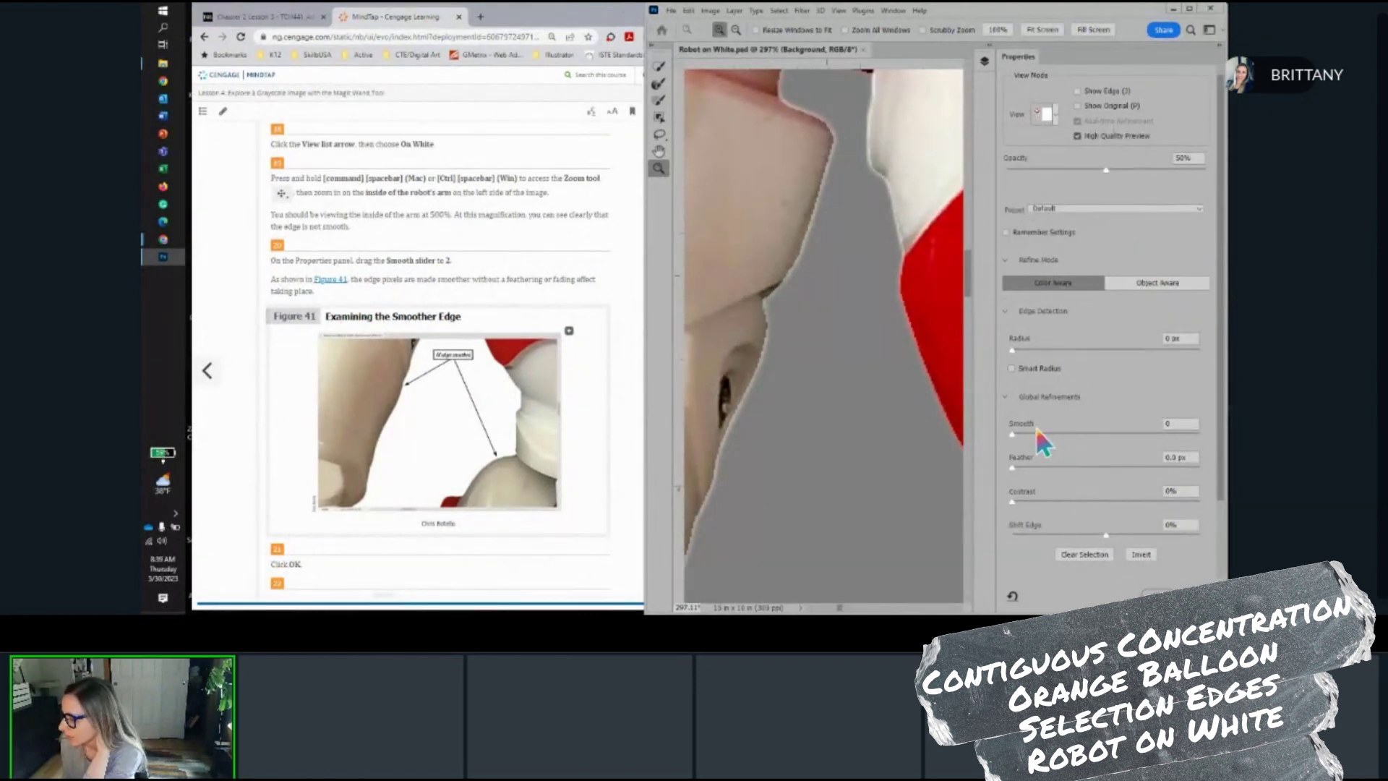
{"action": "left_click", "coordinate": [1181, 423]}
{"action": "double_click", "coordinate": [1181, 423]}
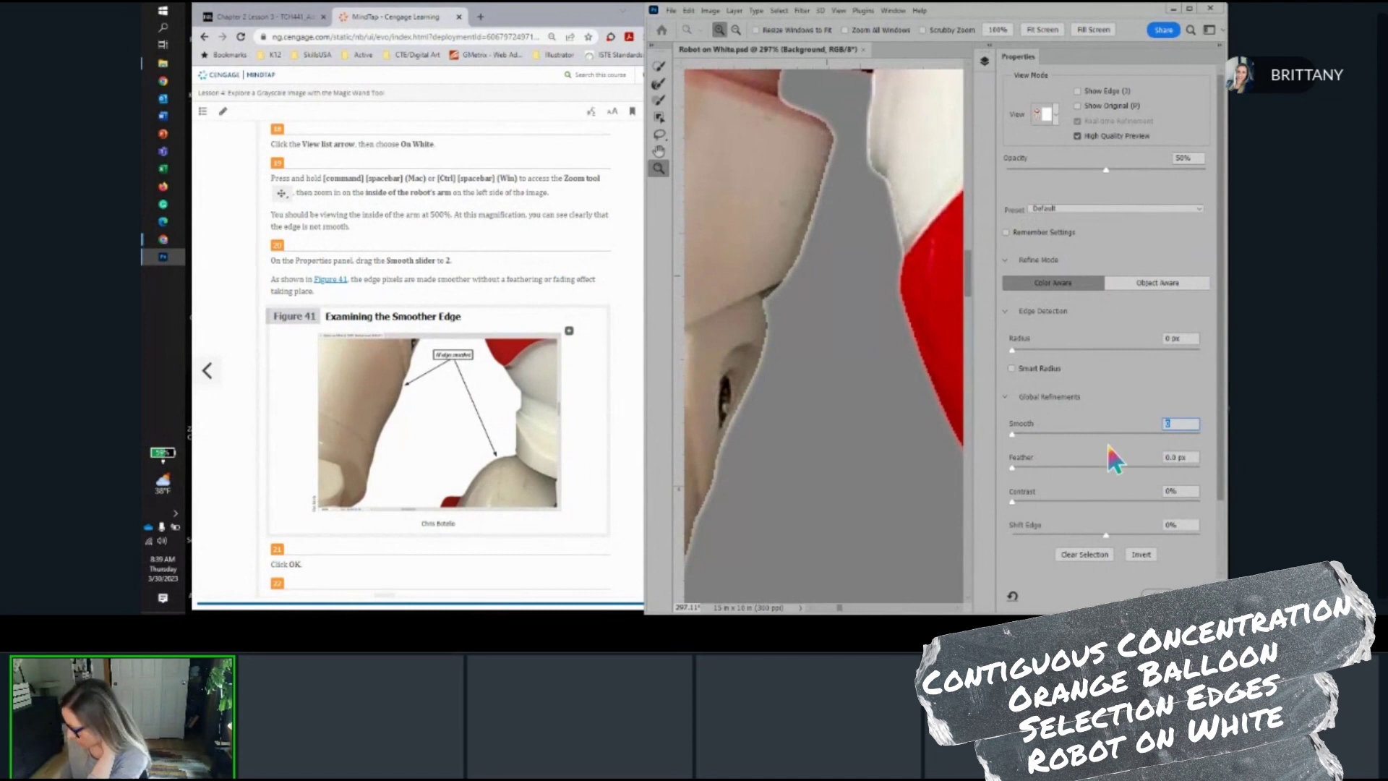
{"action": "type", "text": "2"}
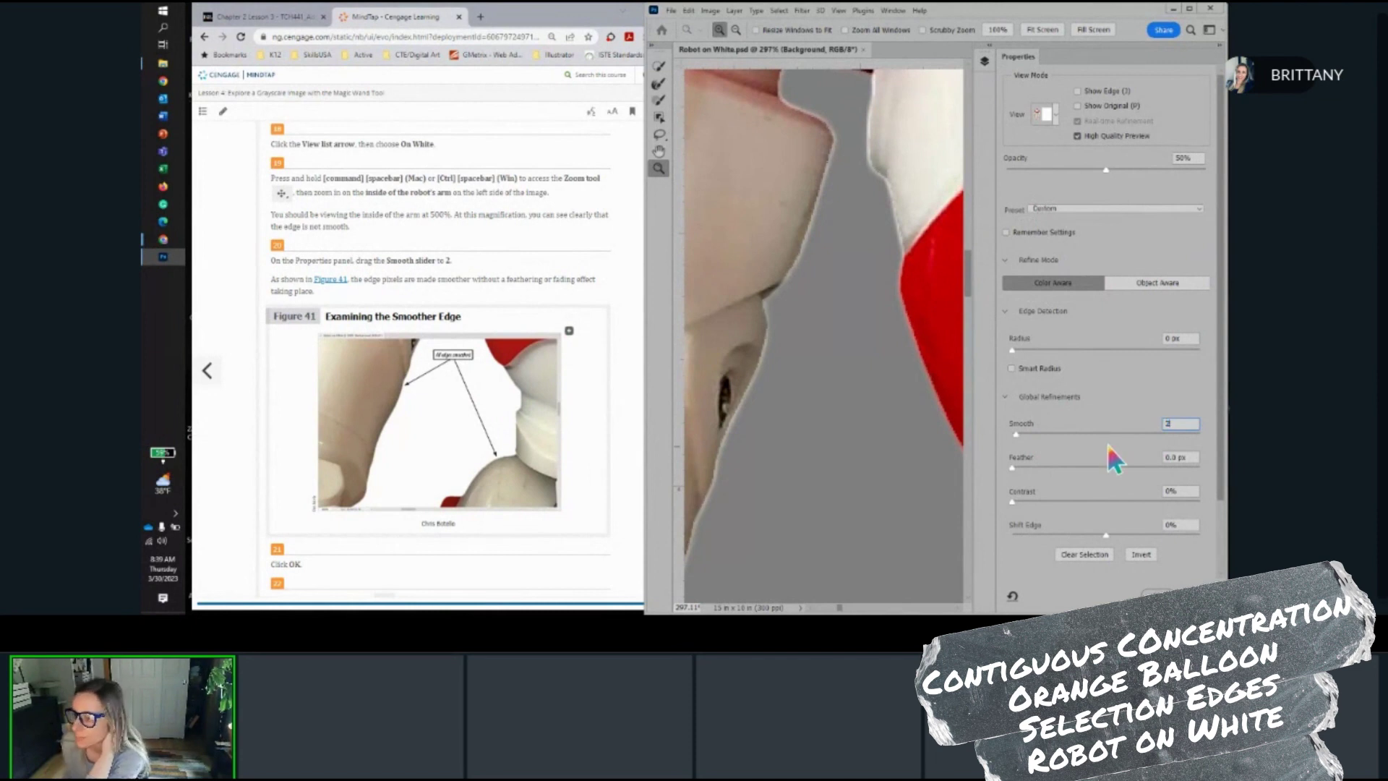
{"action": "scroll", "coordinate": [582, 366], "scroll_direction": "down", "scroll_amount": 3}
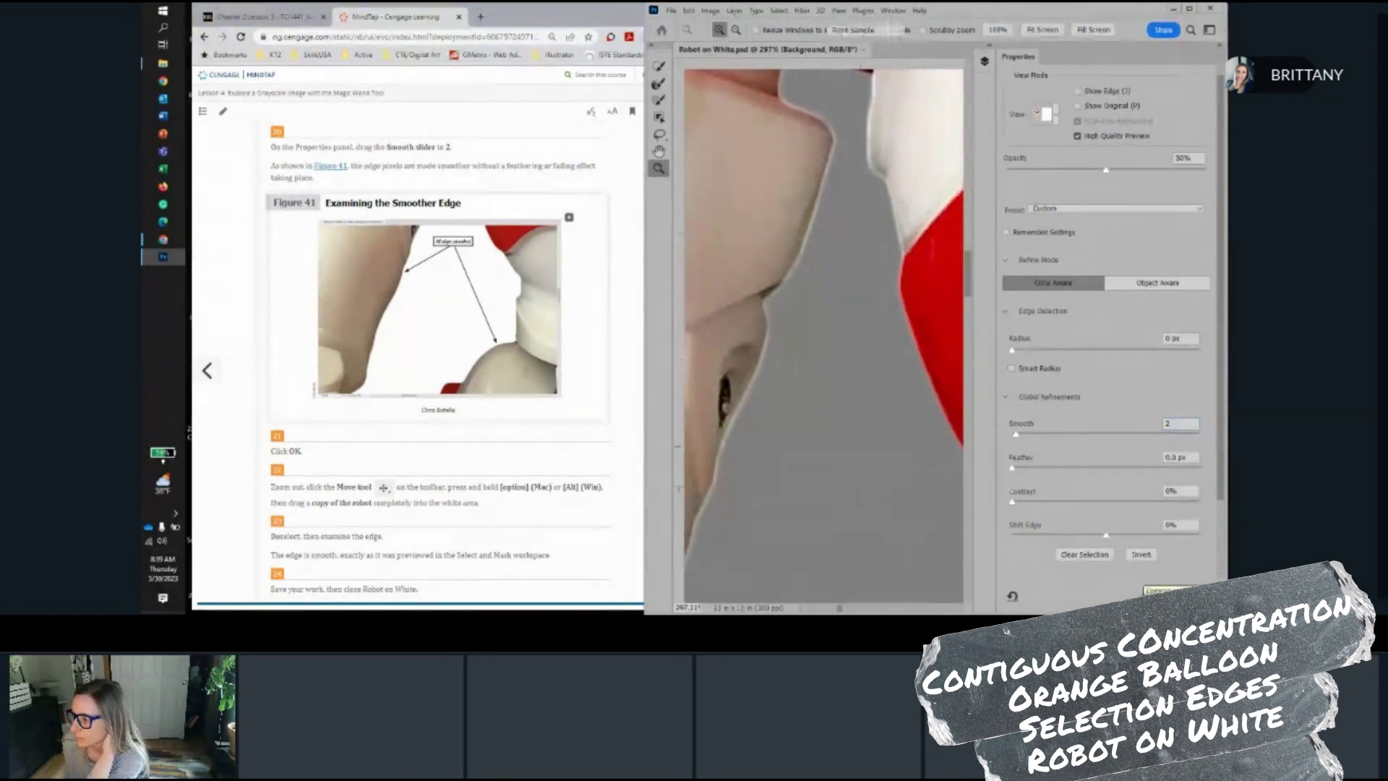
{"action": "left_click", "coordinate": [1156, 591]}
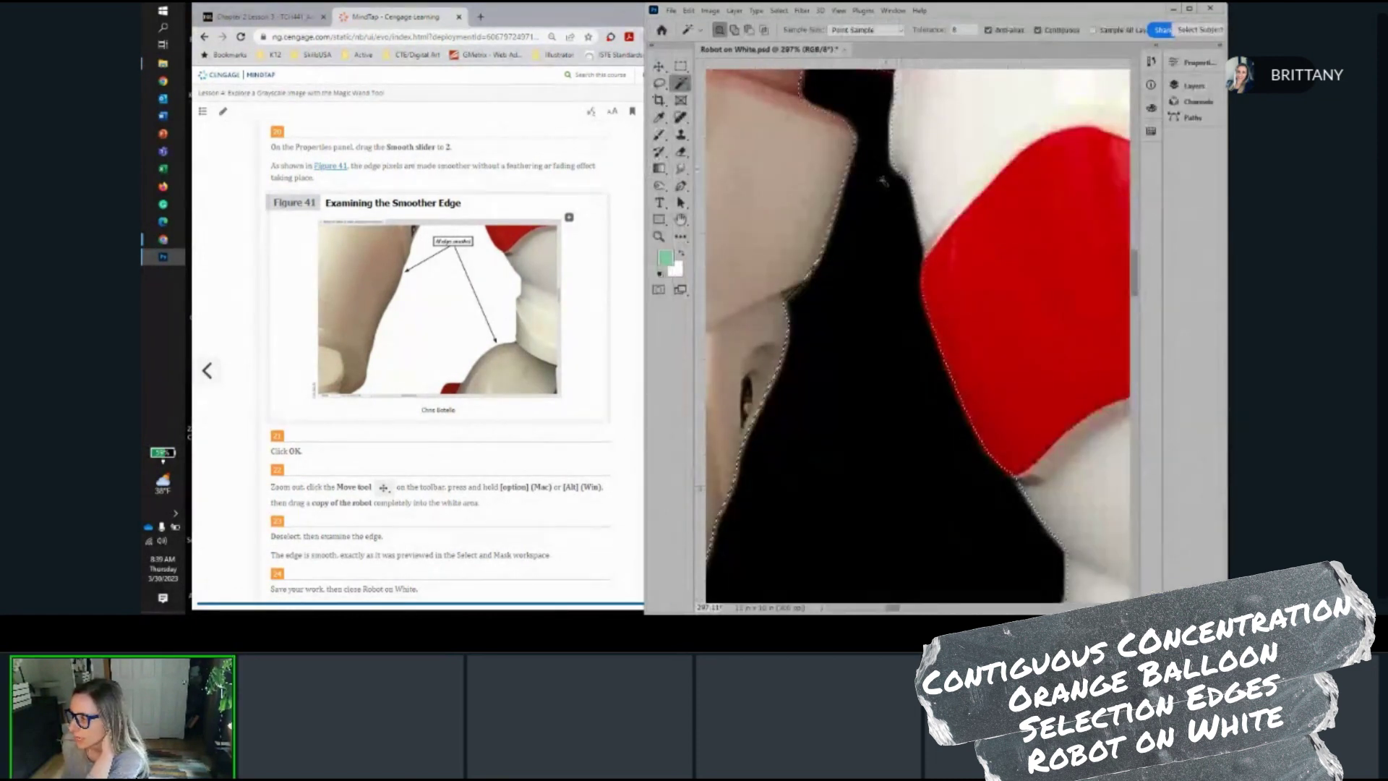
Activate the Move tool with the selected robot and the empty white area both in view
{"action": "scroll", "coordinate": [880, 257], "scroll_direction": "down", "scroll_amount": 3}
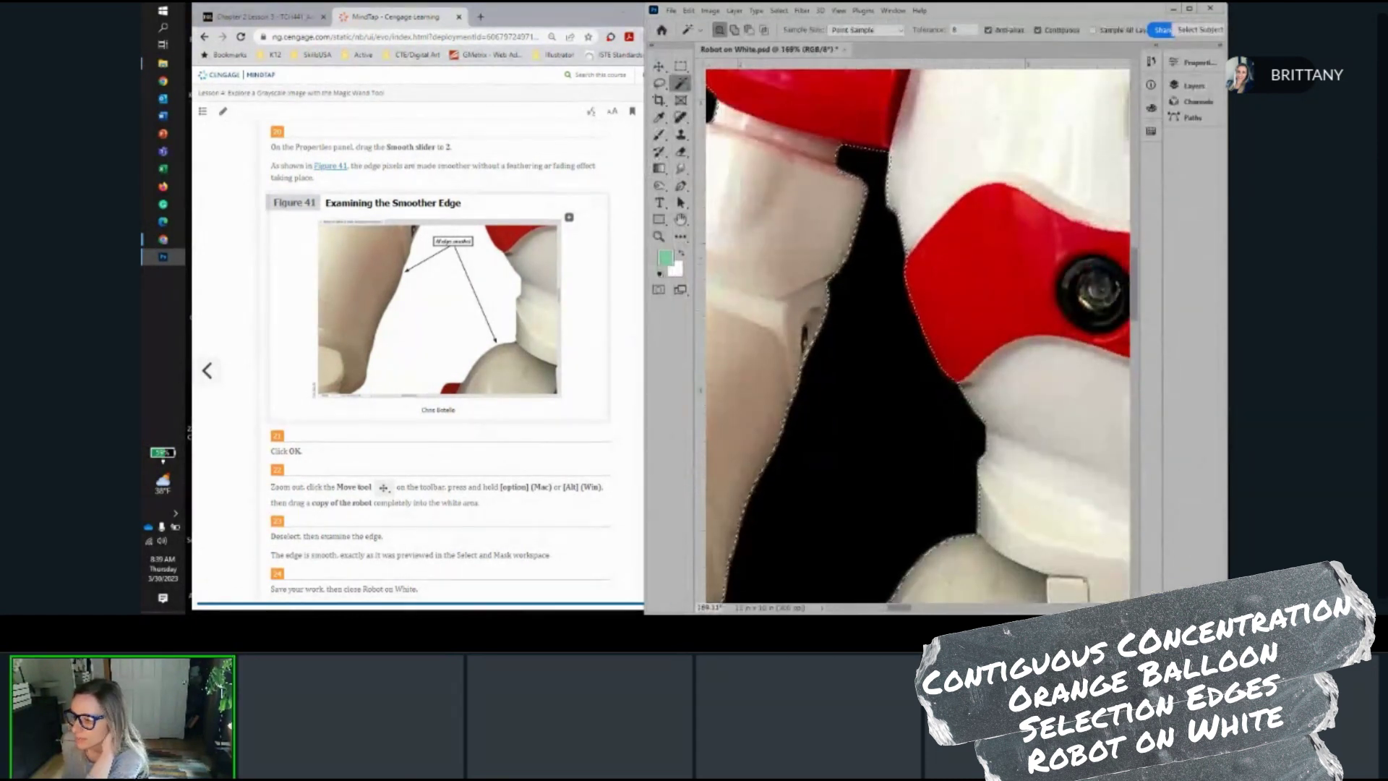
{"action": "scroll", "coordinate": [413, 509], "scroll_direction": "down", "scroll_amount": 1}
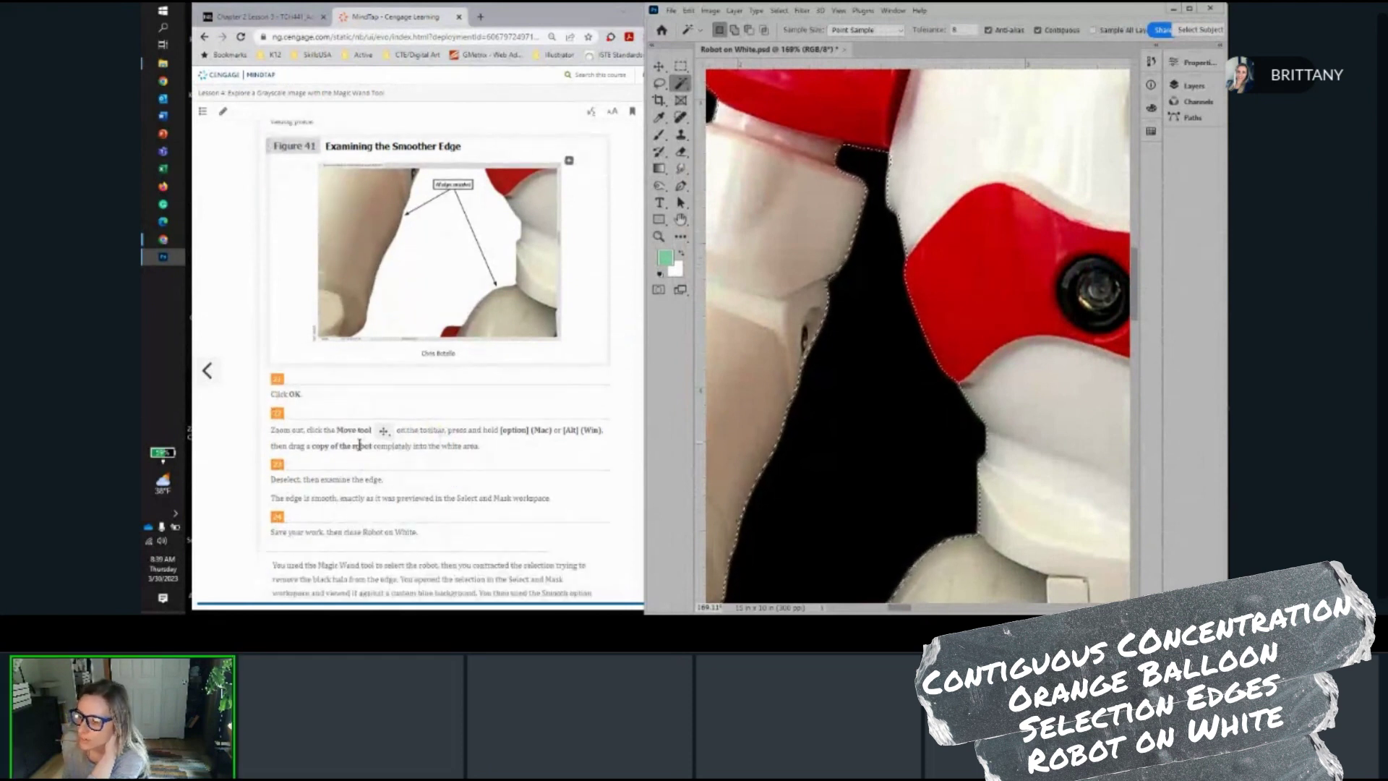
{"action": "scroll", "coordinate": [360, 445], "scroll_direction": "down", "scroll_amount": 1}
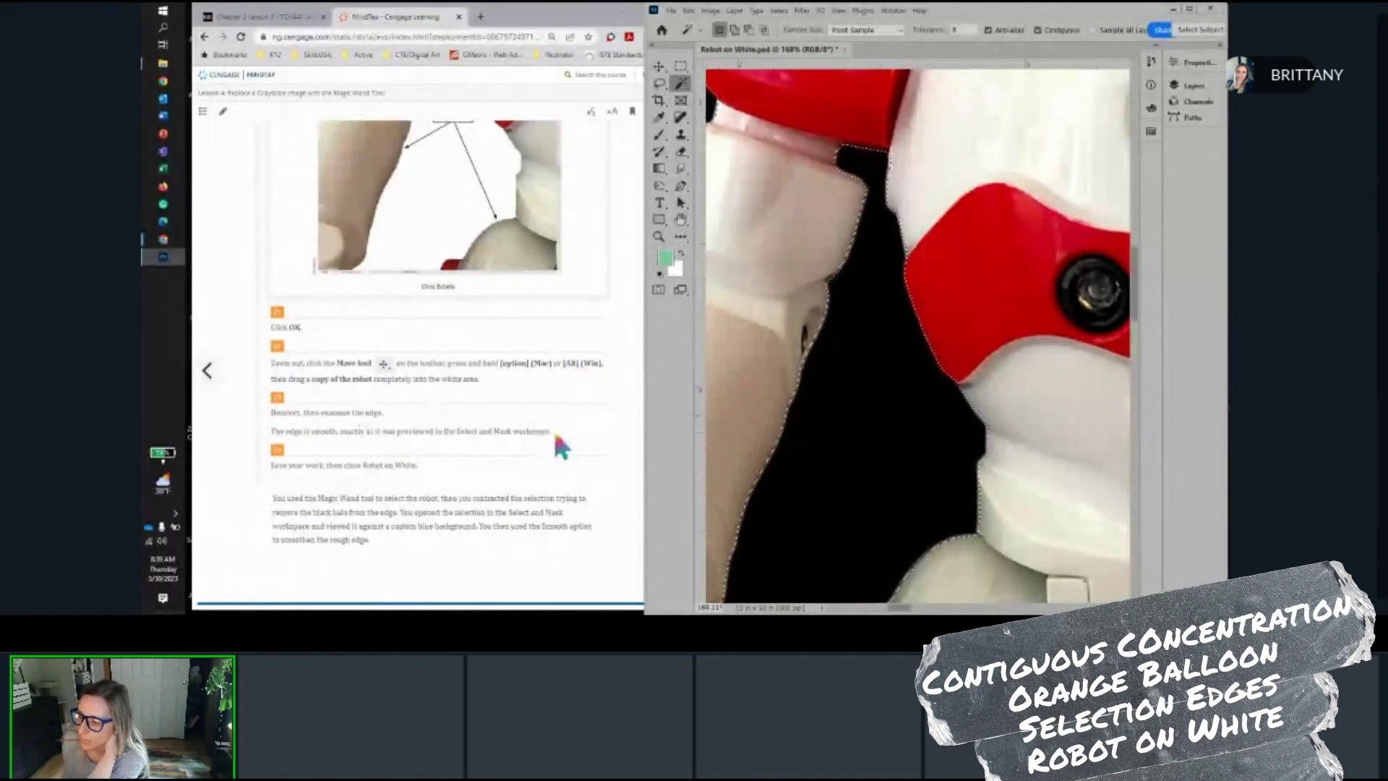
{"action": "scroll", "coordinate": [914, 432], "scroll_direction": "down", "scroll_amount": 8}
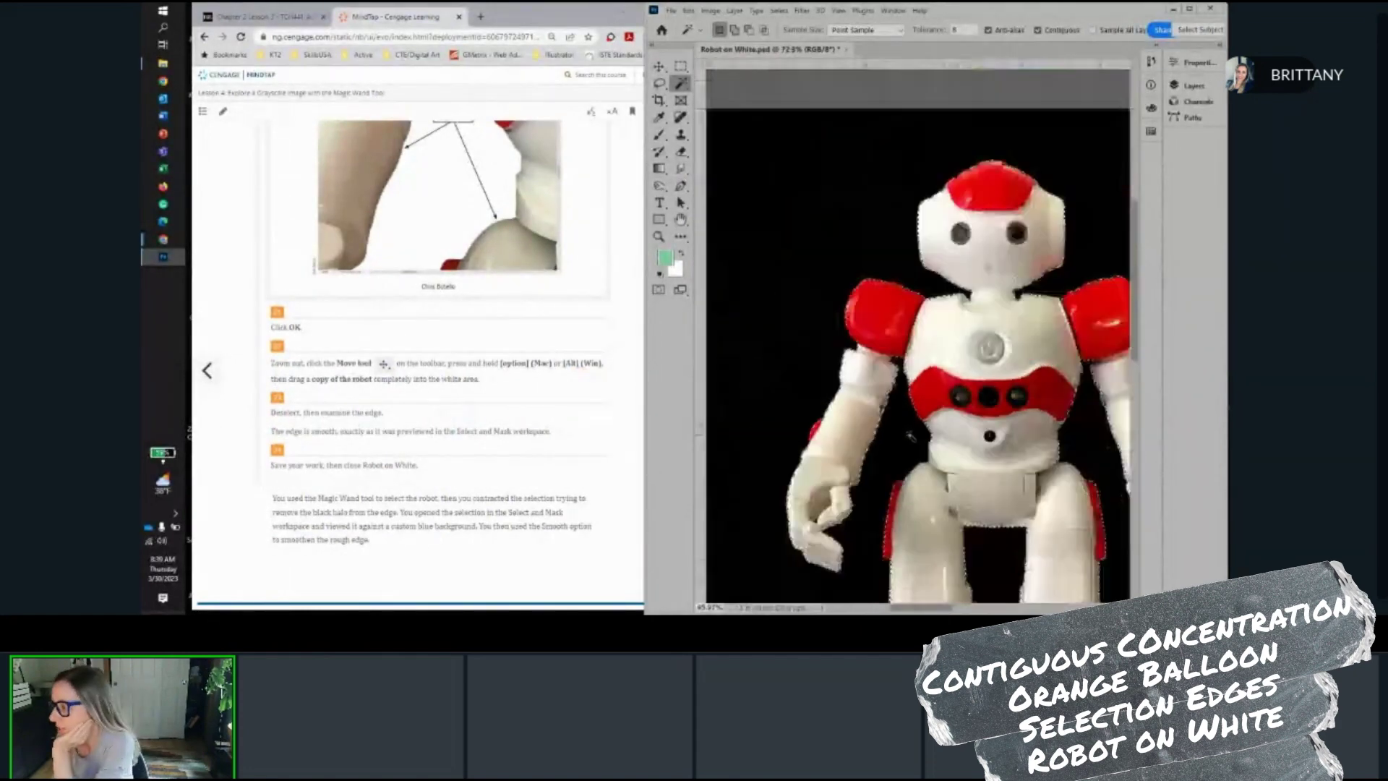
{"action": "scroll", "coordinate": [909, 436], "scroll_direction": "down", "scroll_amount": 1}
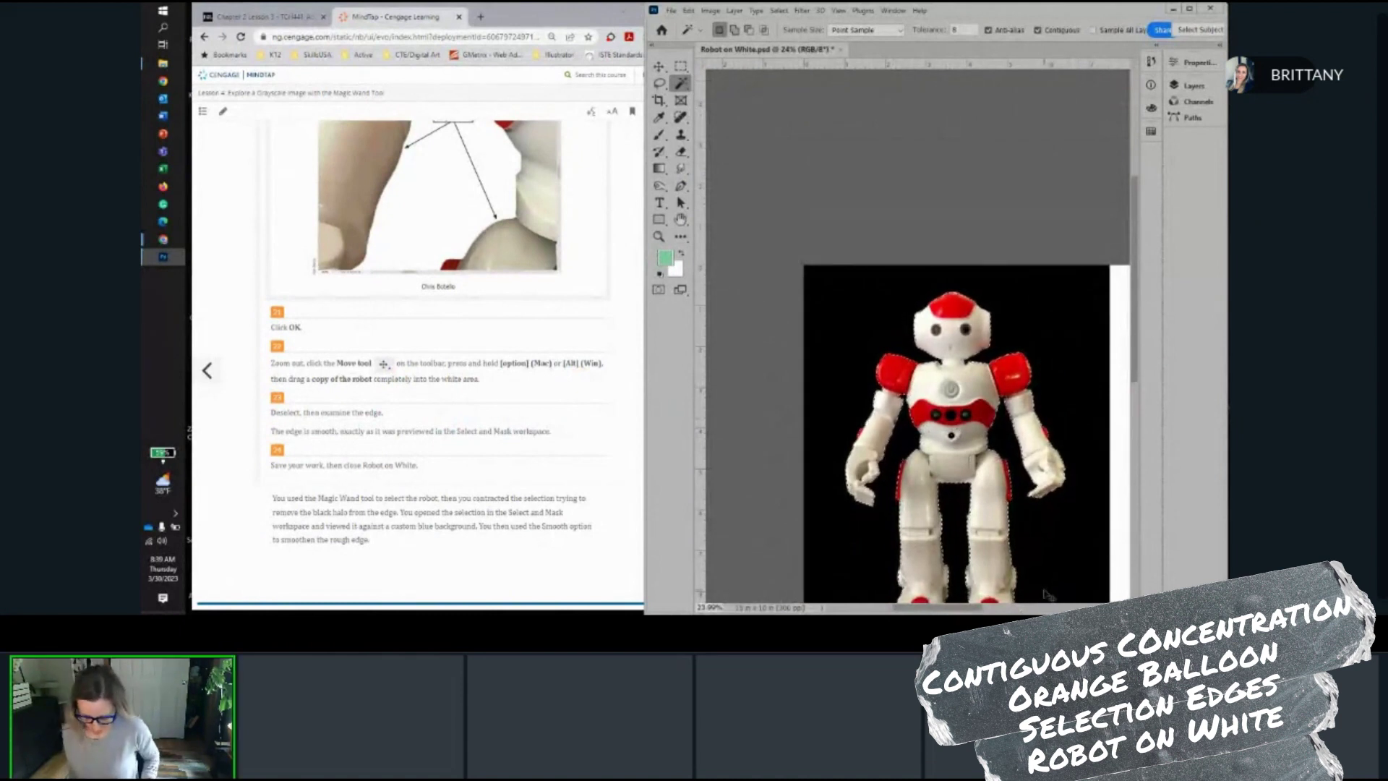
{"action": "scroll", "coordinate": [1047, 594], "scroll_direction": "down", "scroll_amount": 2}
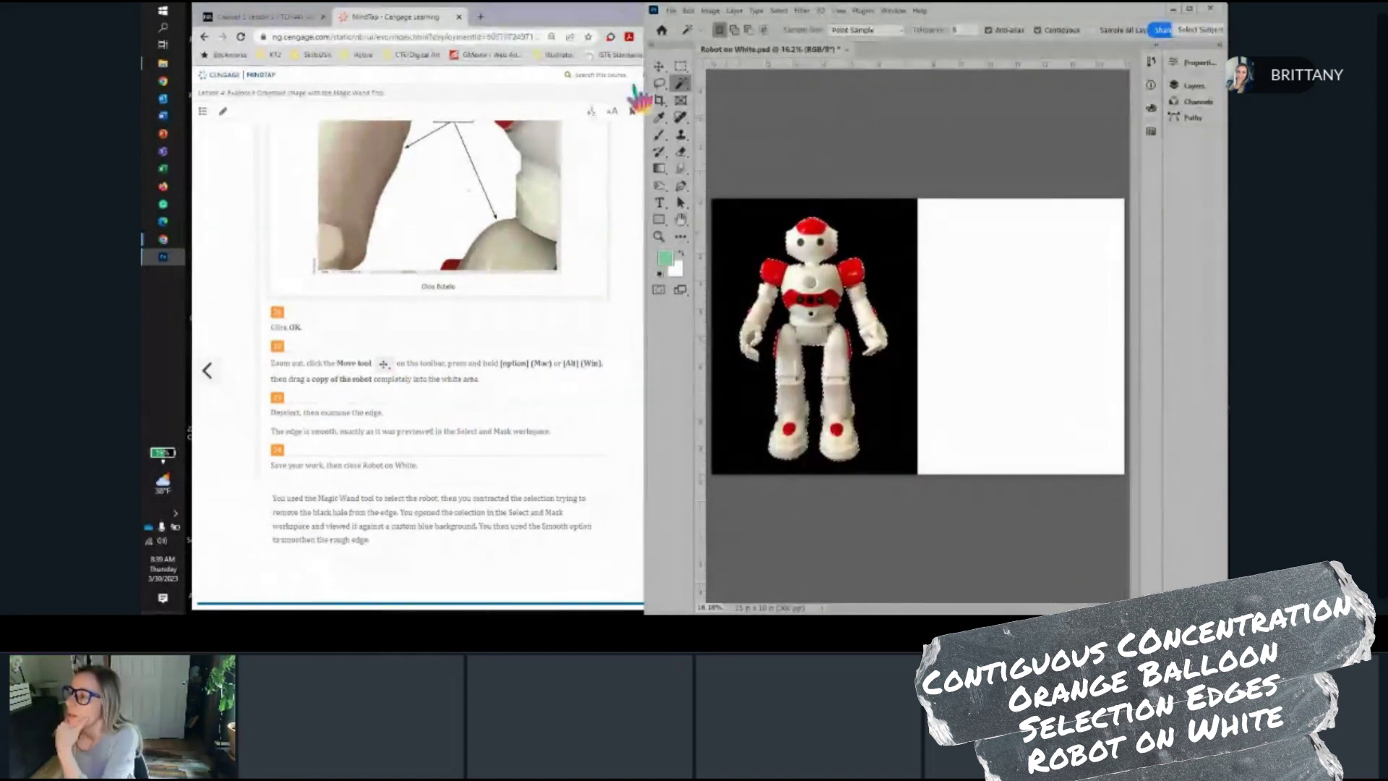
{"action": "left_click", "coordinate": [659, 66]}
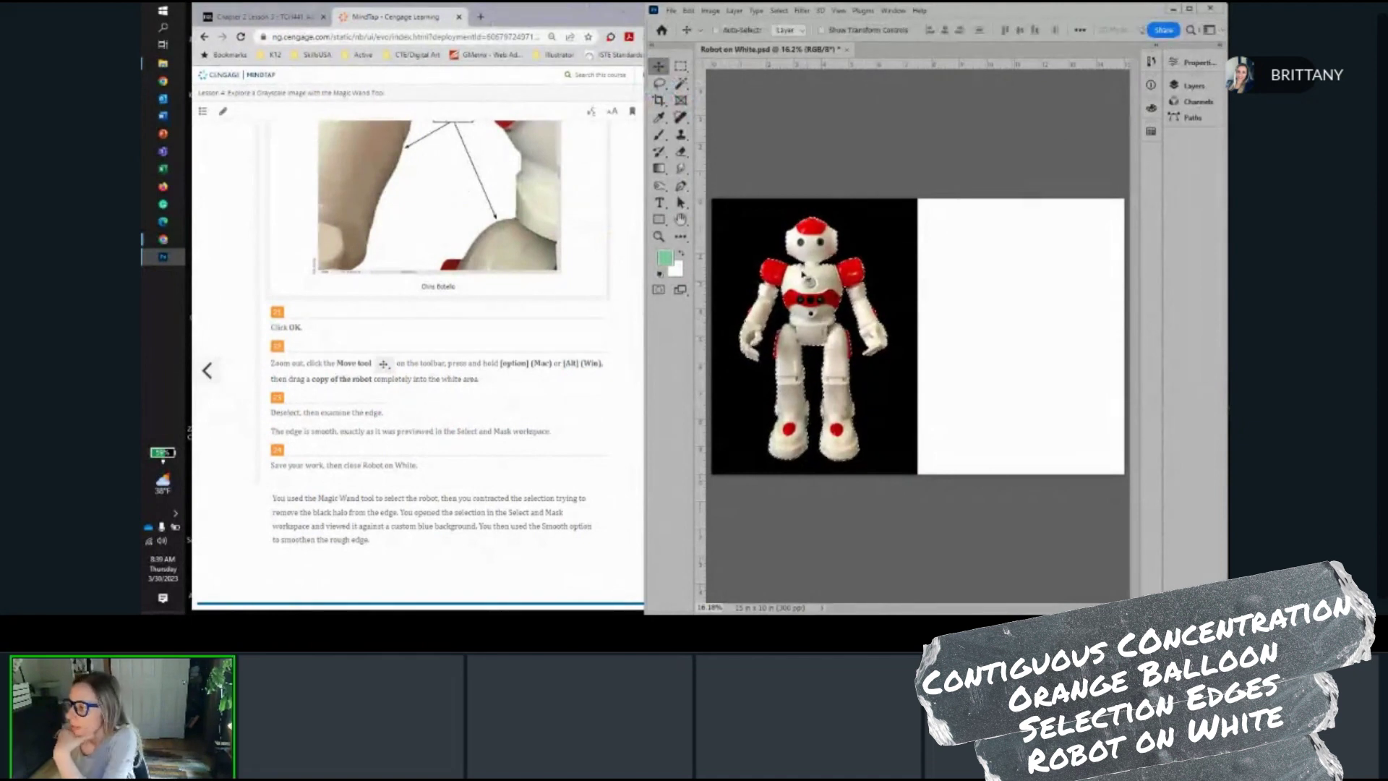